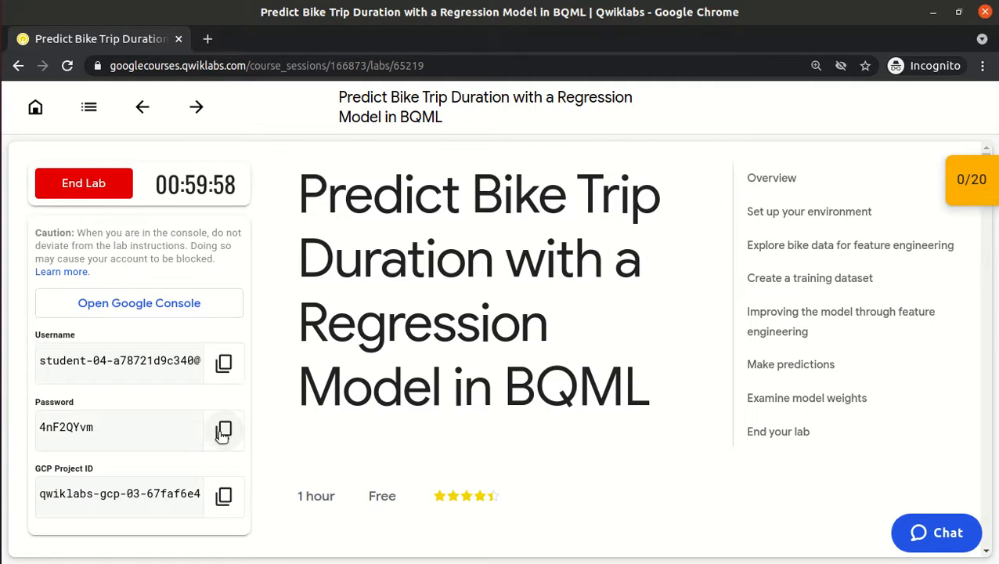
Step: Open the Google Cloud console from the lab and sign in with the provided student account, pasting the account password and accepting the new-account notice
{"action": "left_click", "coordinate": [186, 308]}
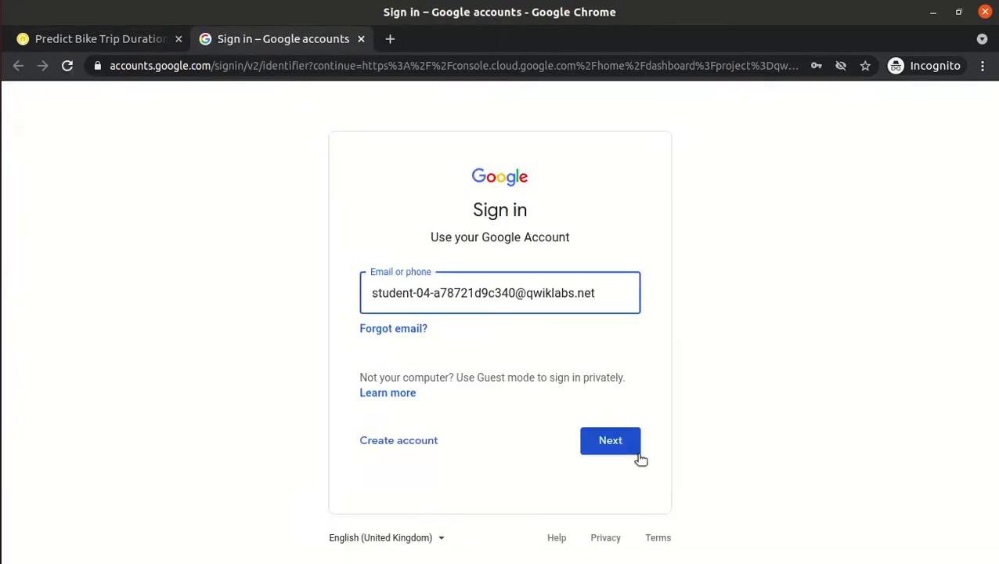
{"action": "left_click", "coordinate": [629, 451]}
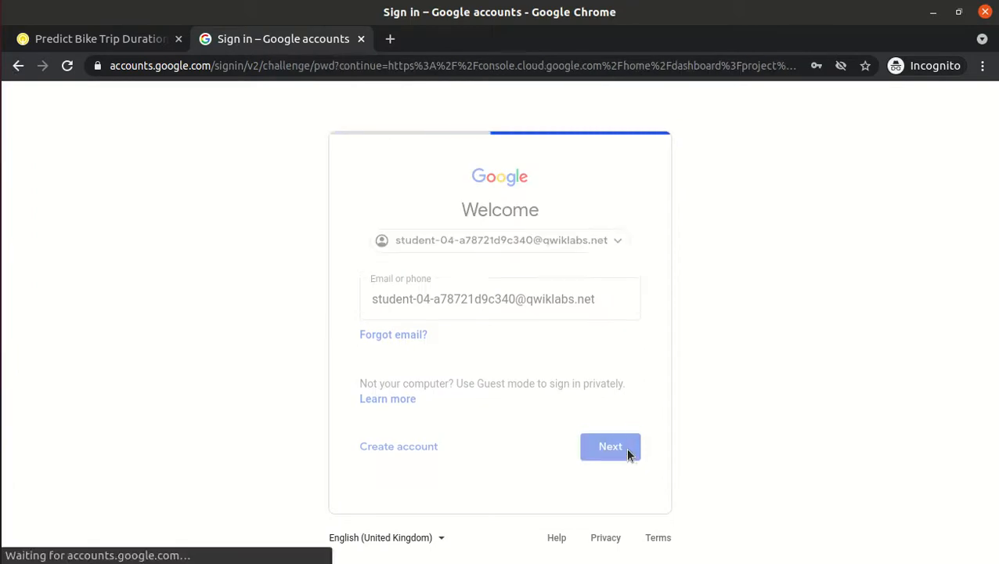
{"action": "key", "text": "ctrl+v"}
{"action": "left_click", "coordinate": [602, 401]}
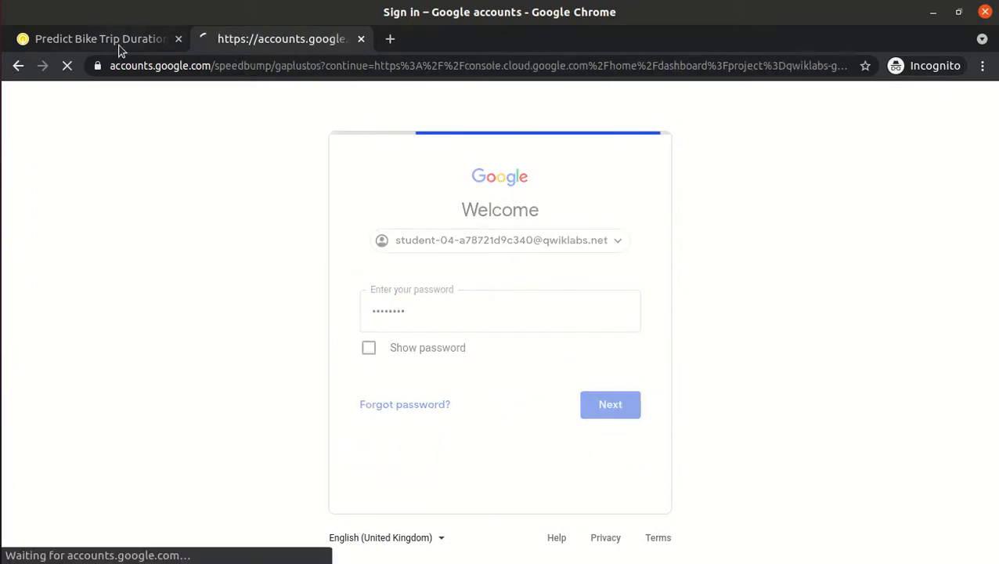
{"action": "left_click", "coordinate": [392, 490]}
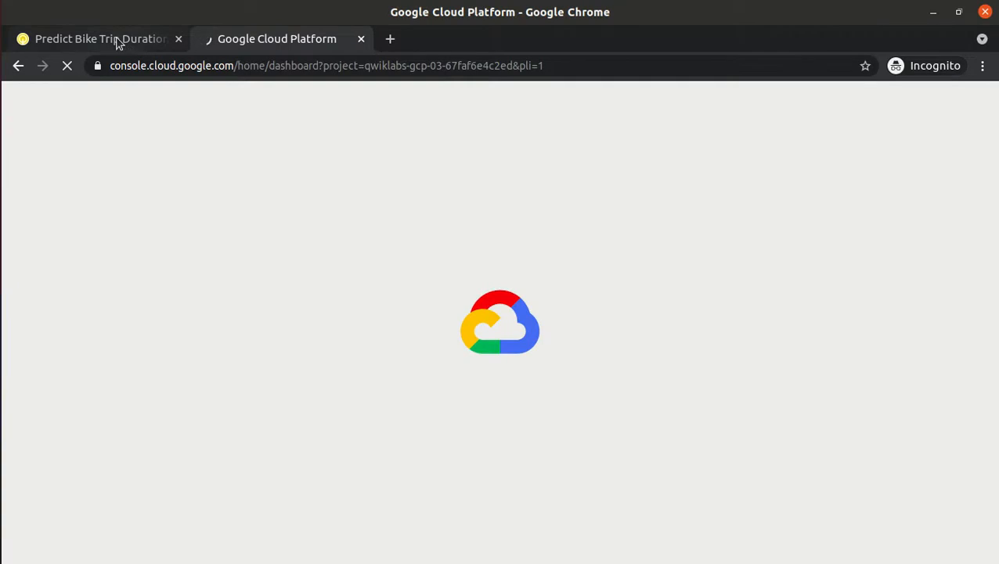
Step: Go back to the lab page and read through the lab's title
{"action": "left_click", "coordinate": [116, 40]}
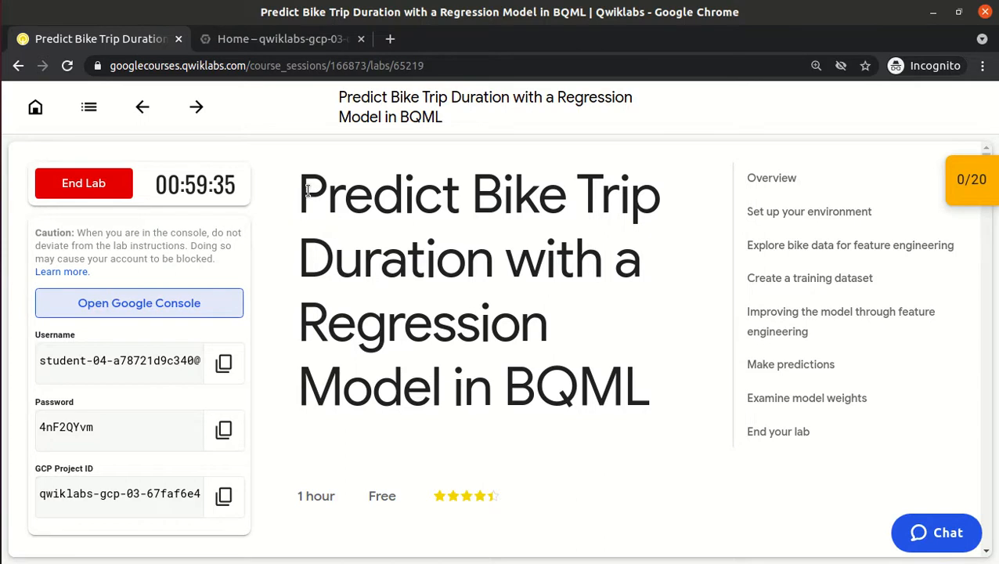
{"action": "left_click_drag", "start_coordinate": [300, 188], "coordinate": [516, 233]}
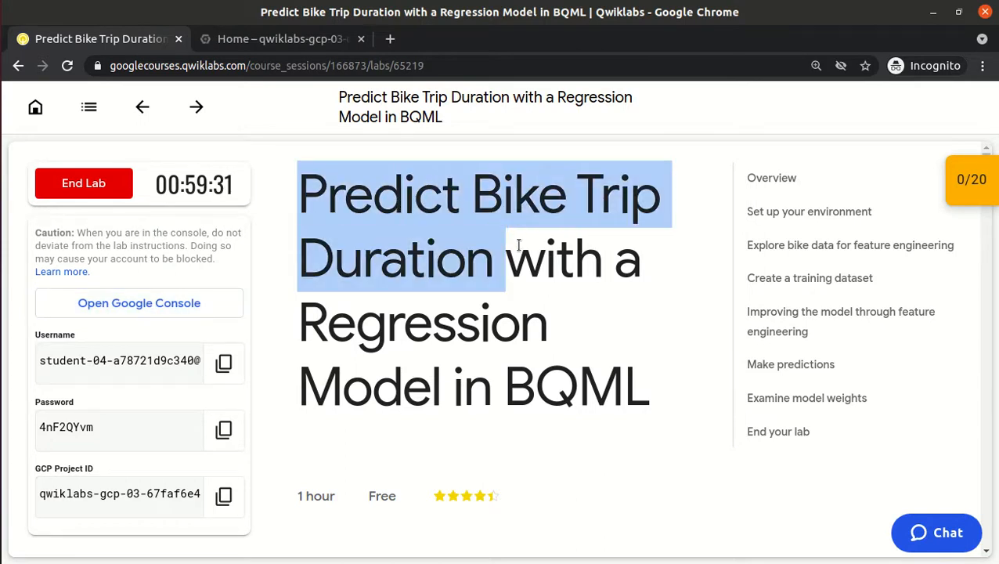
{"action": "left_click_drag", "start_coordinate": [501, 261], "coordinate": [520, 408]}
{"action": "left_click", "coordinate": [646, 384]}
{"action": "left_click_drag", "start_coordinate": [645, 384], "coordinate": [286, 167]}
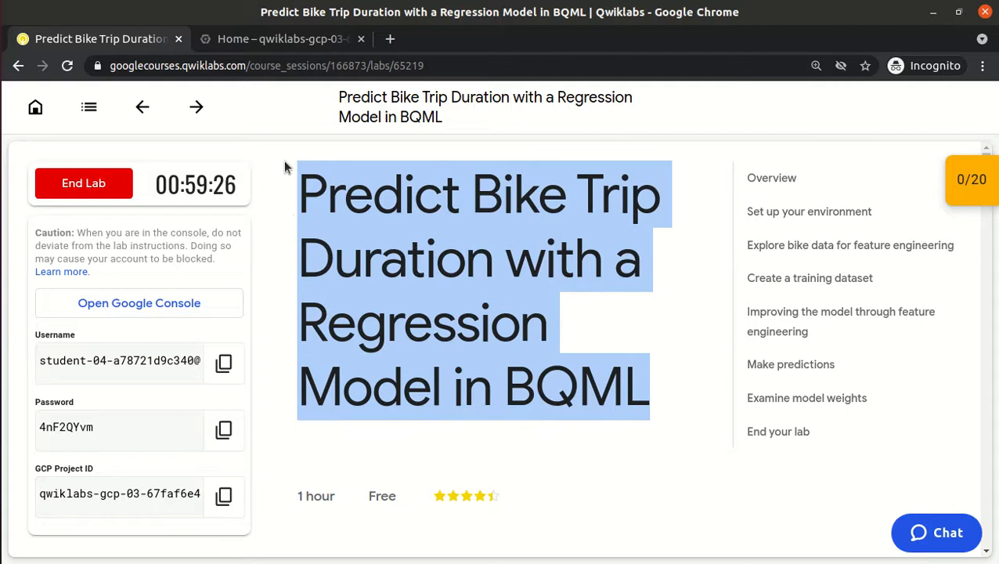
Step: Agree to the Google Cloud Platform Terms of Service in the console's welcome dialog, leaving email updates off
{"action": "left_click", "coordinate": [276, 41]}
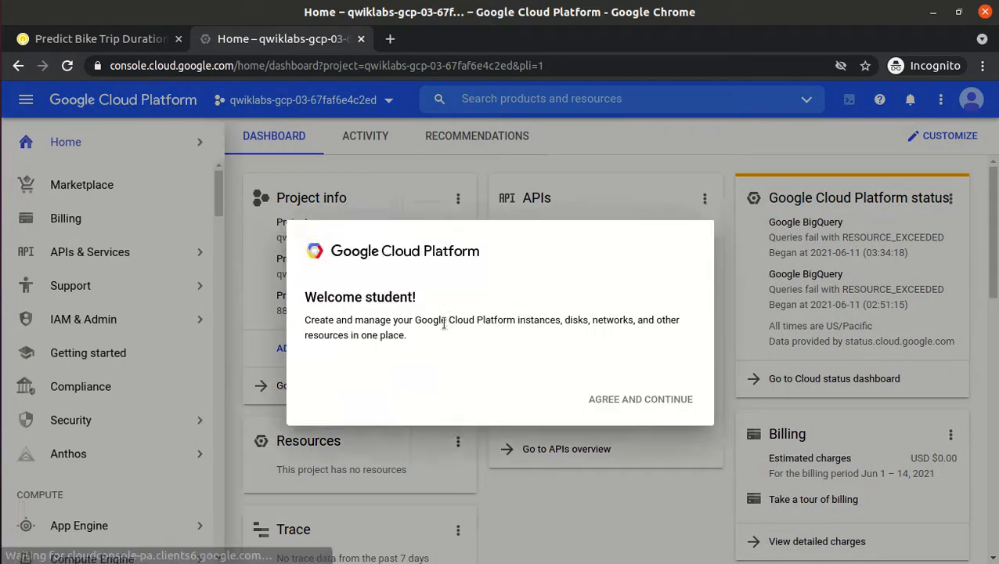
{"action": "left_click", "coordinate": [310, 351]}
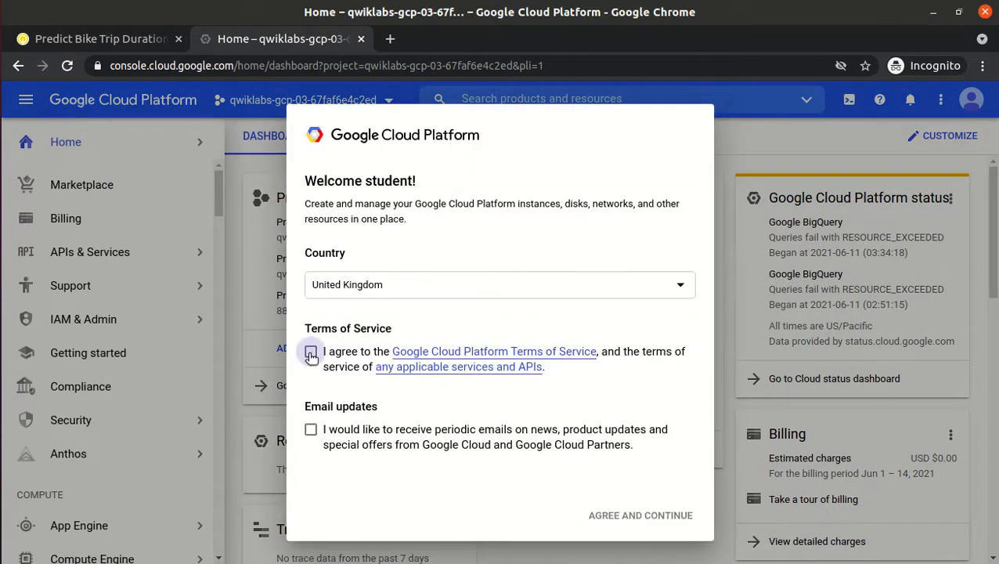
{"action": "left_click", "coordinate": [643, 523]}
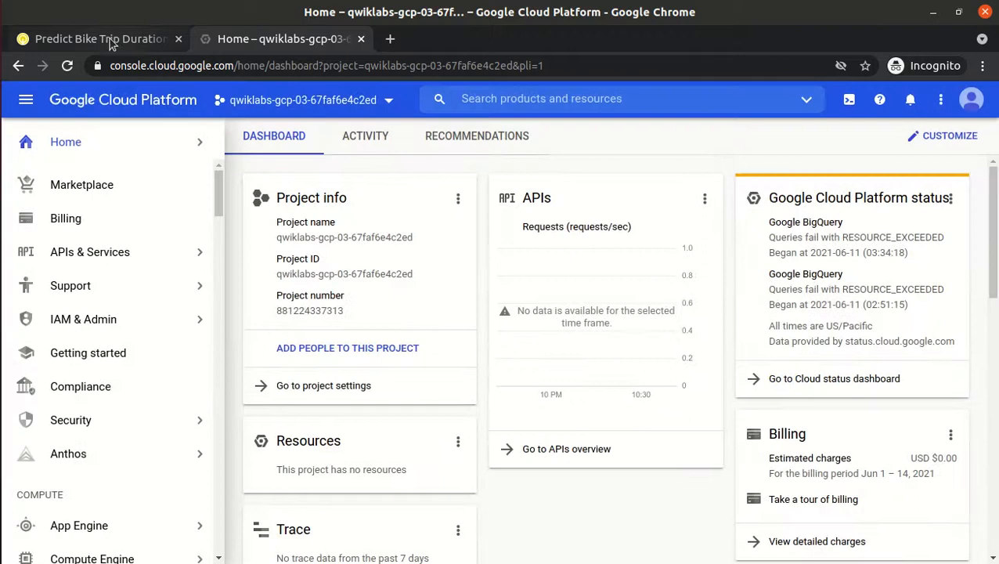
Step: Search Google in a new tab for "BQML" copied from the lab title, and open the "What is BigQuery ML?" documentation page
{"action": "left_click", "coordinate": [112, 39]}
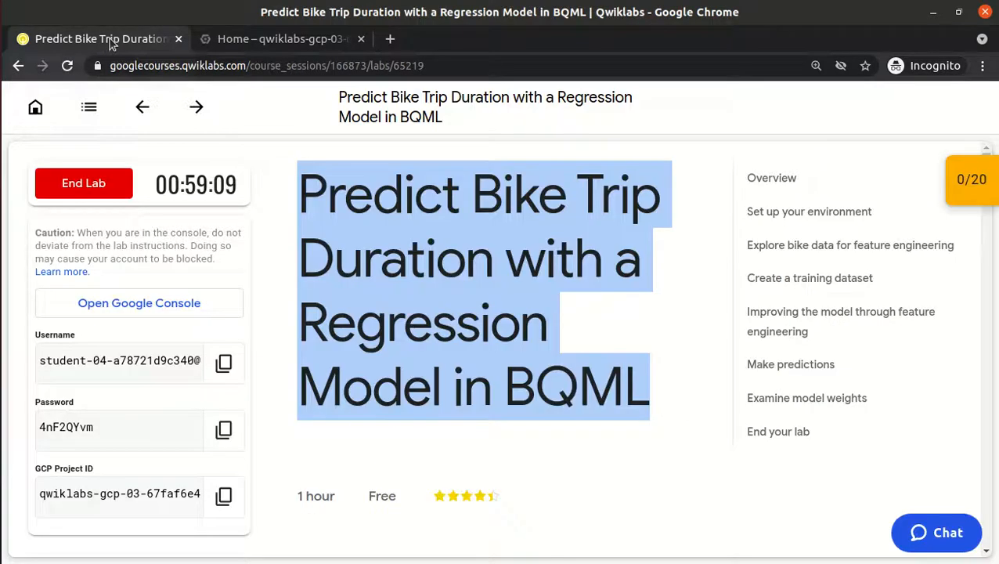
{"action": "left_click", "coordinate": [462, 251]}
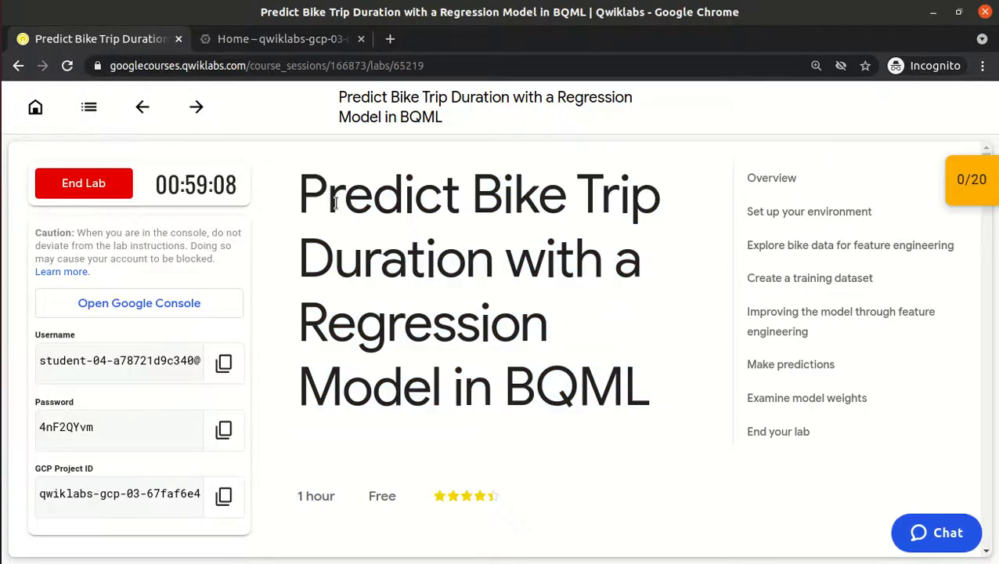
{"action": "double_click", "coordinate": [584, 395]}
{"action": "key", "text": "ctrl+c"}
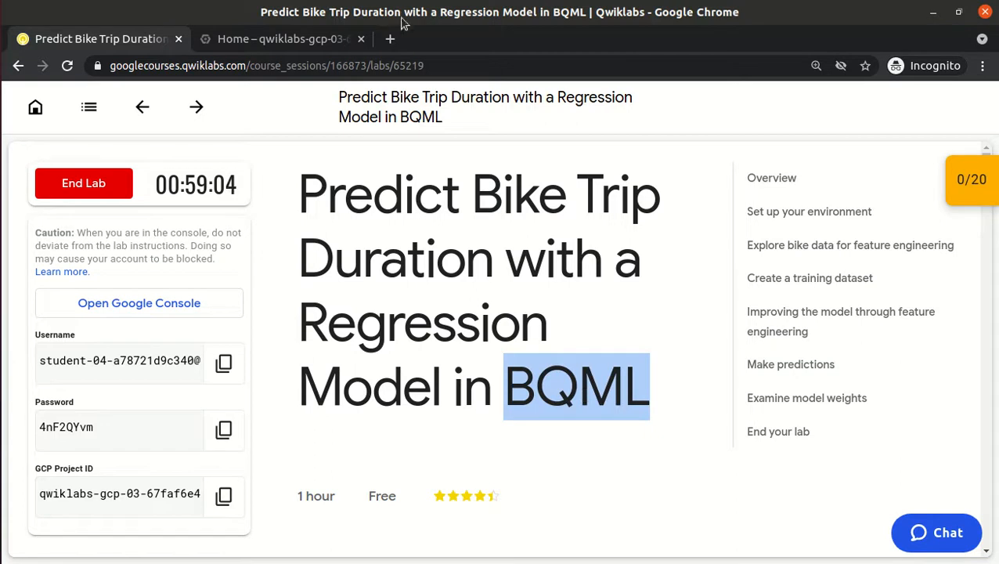
{"action": "left_click", "coordinate": [391, 39]}
{"action": "key", "text": "ctrl+v"}
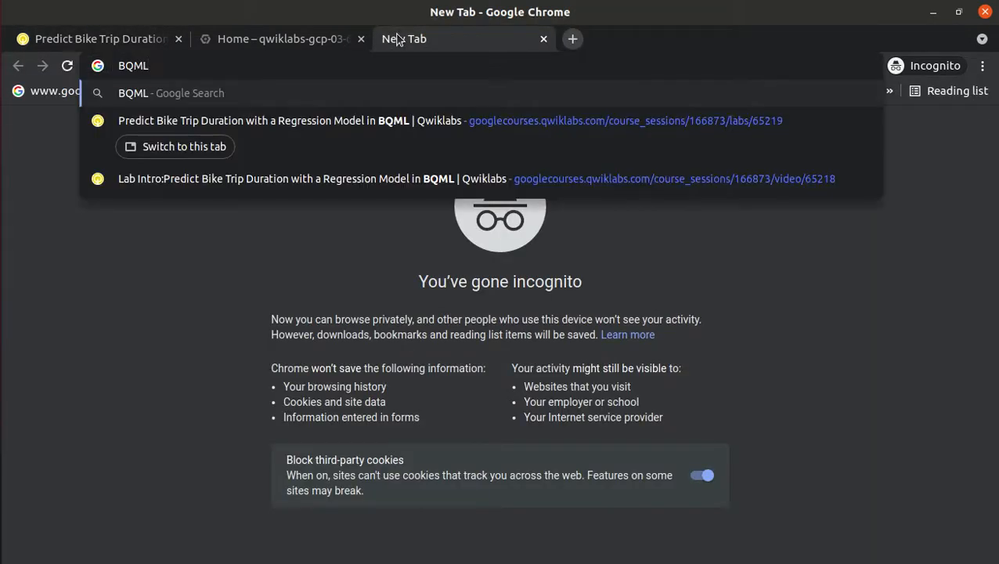
{"action": "key", "text": "Return"}
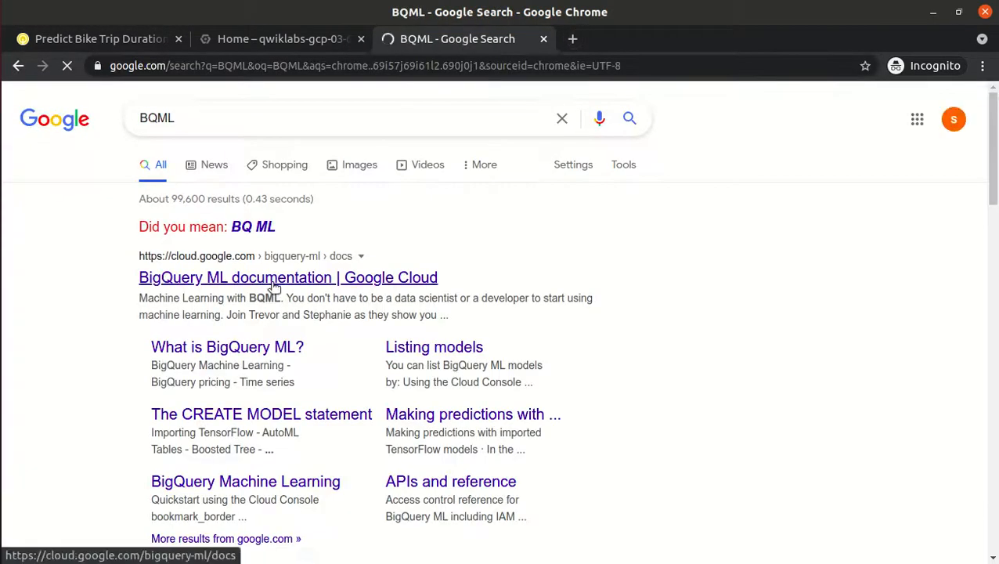
{"action": "left_click", "coordinate": [235, 287]}
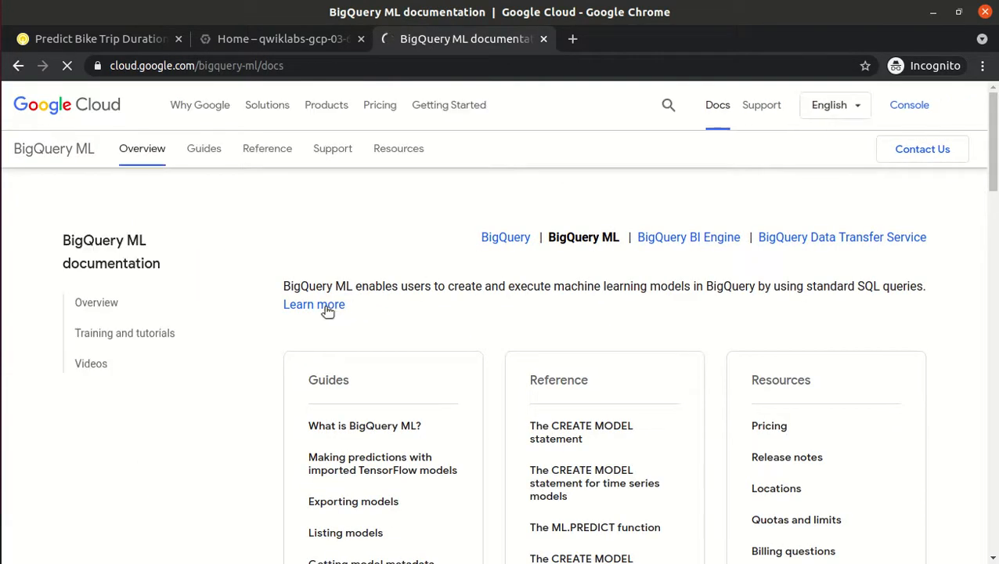
{"action": "left_click", "coordinate": [327, 310]}
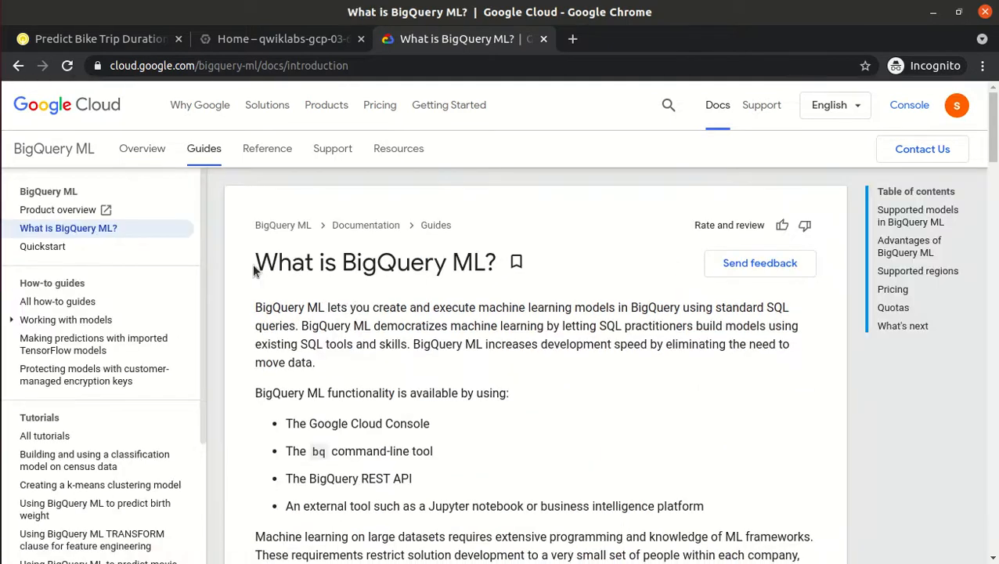
Step: Examine the "What is BigQuery ML?" heading, looking at the terms "BigQuery" and "ML" separately and together
{"action": "left_click_drag", "start_coordinate": [259, 265], "coordinate": [481, 270]}
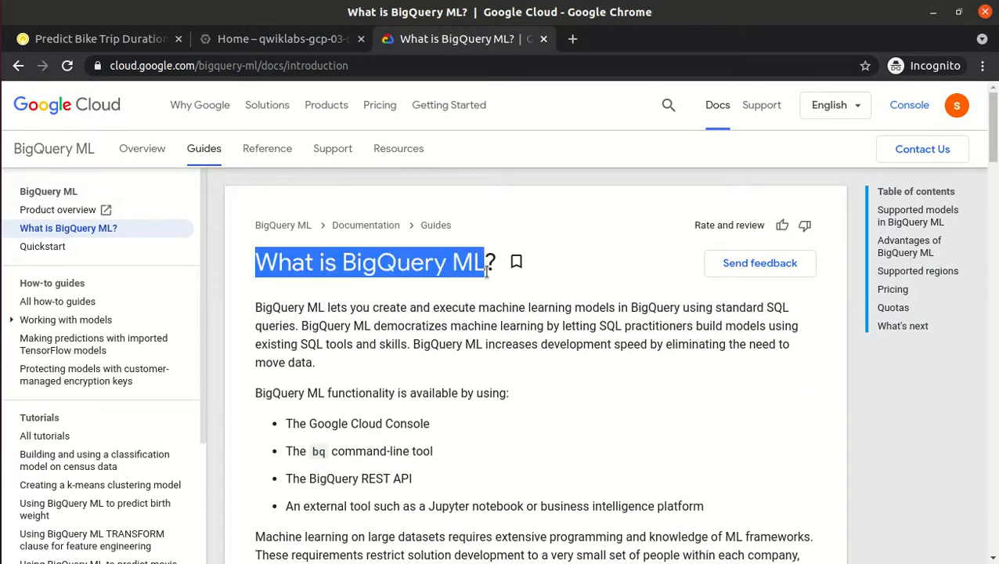
{"action": "left_click", "coordinate": [487, 272]}
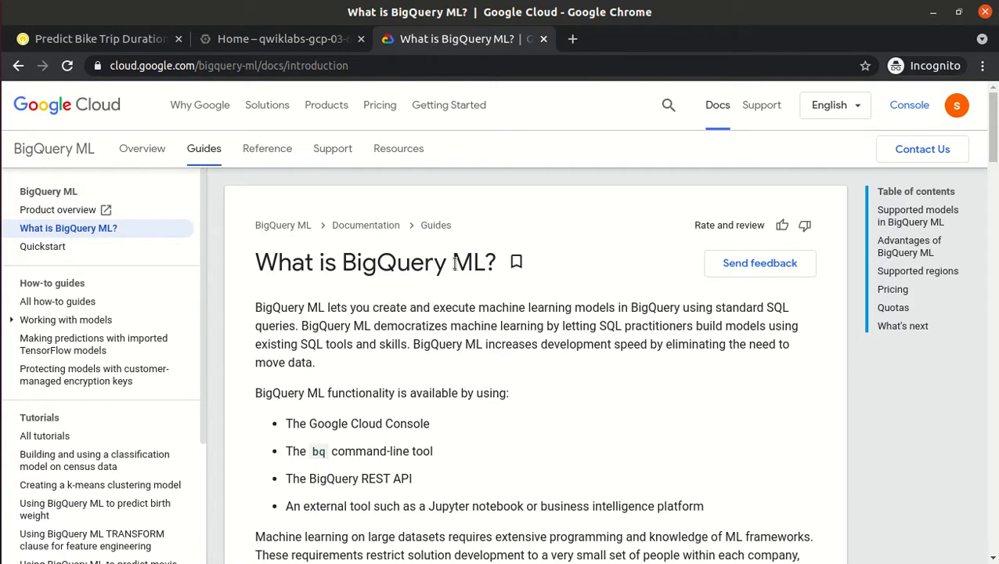
{"action": "left_click_drag", "start_coordinate": [452, 265], "coordinate": [486, 265]}
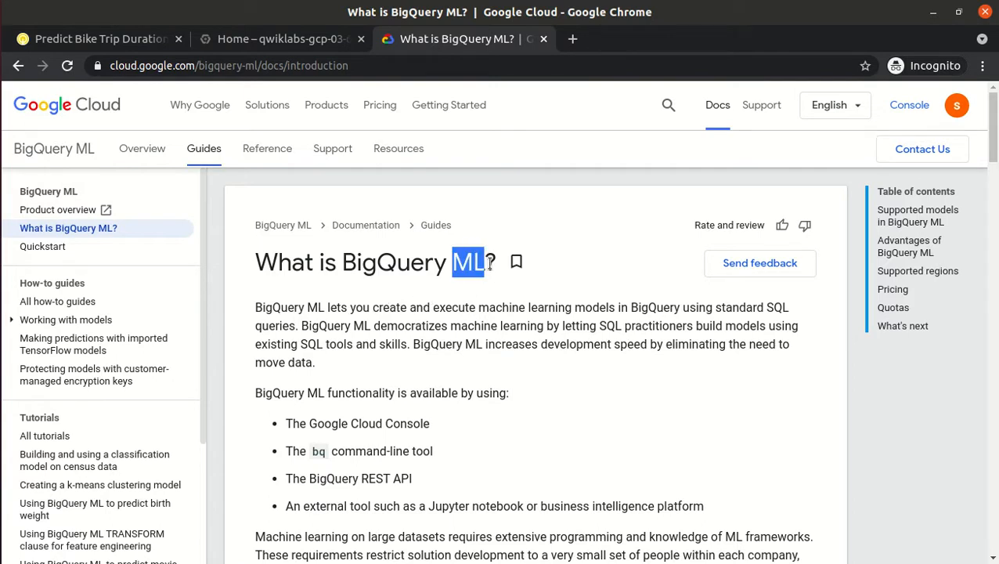
{"action": "left_click", "coordinate": [490, 266]}
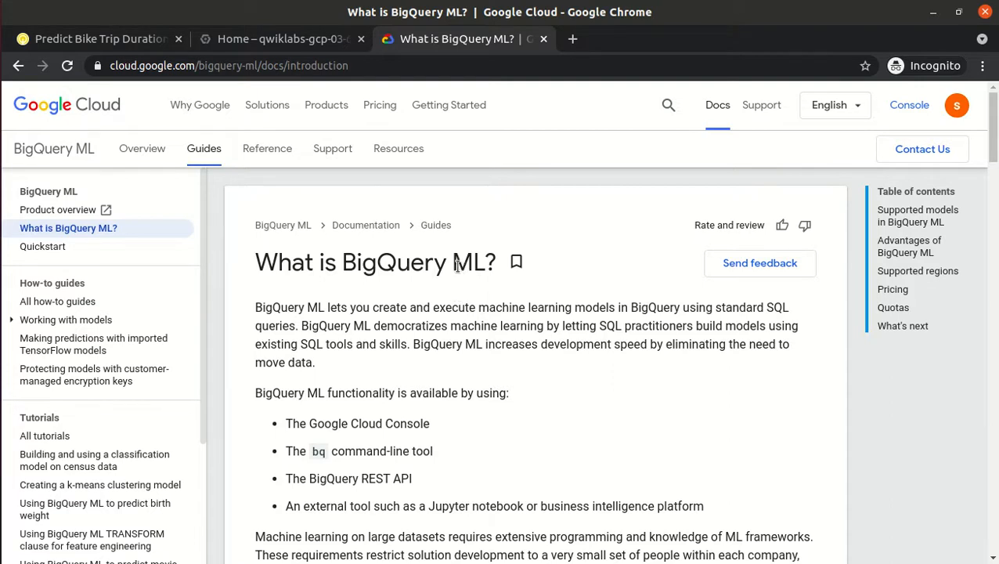
{"action": "mouse_move", "coordinate": [457, 265]}
{"action": "left_mouse_down"}
{"action": "mouse_move", "coordinate": [488, 266]}
{"action": "mouse_move", "coordinate": [453, 267]}
{"action": "left_mouse_up"}
{"action": "left_click", "coordinate": [488, 266]}
{"action": "left_click", "coordinate": [453, 267]}
{"action": "left_click_drag", "start_coordinate": [345, 266], "coordinate": [444, 267]}
{"action": "left_click", "coordinate": [441, 267]}
{"action": "left_click_drag", "start_coordinate": [441, 267], "coordinate": [344, 266]}
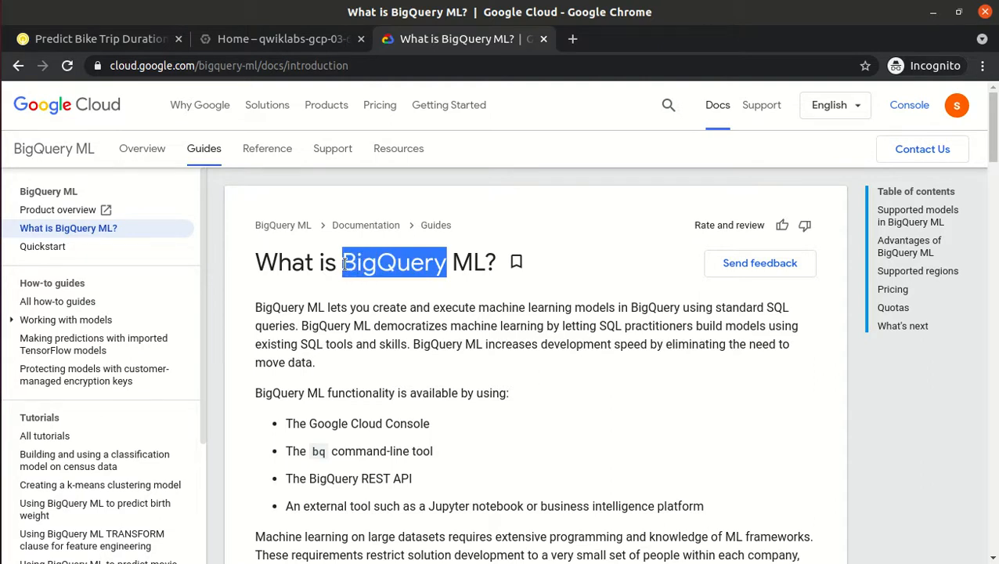
{"action": "left_click", "coordinate": [345, 265]}
{"action": "left_click_drag", "start_coordinate": [344, 265], "coordinate": [480, 265]}
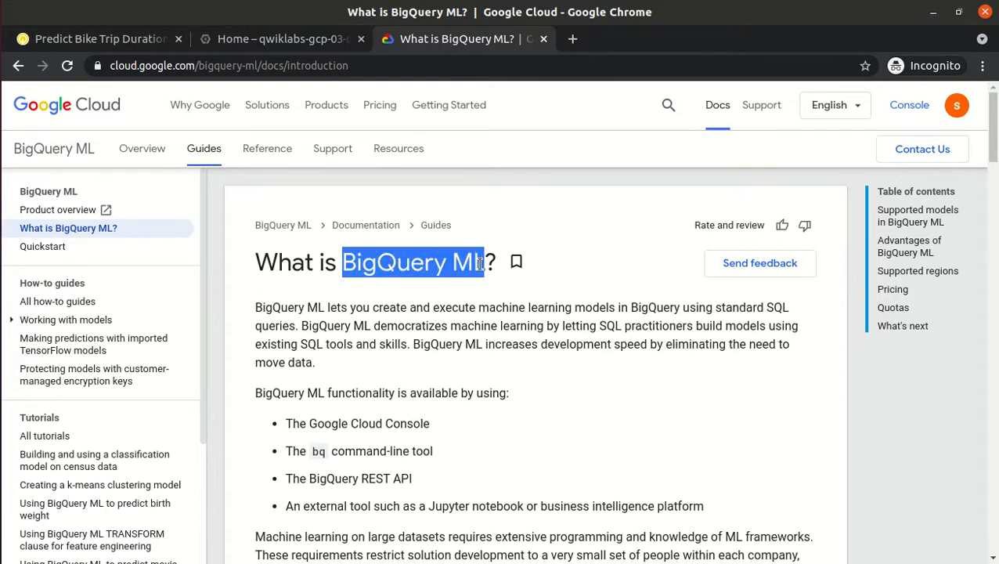
{"action": "left_click", "coordinate": [481, 264]}
{"action": "double_click", "coordinate": [443, 265]}
{"action": "left_click", "coordinate": [454, 264]}
{"action": "double_click", "coordinate": [467, 265]}
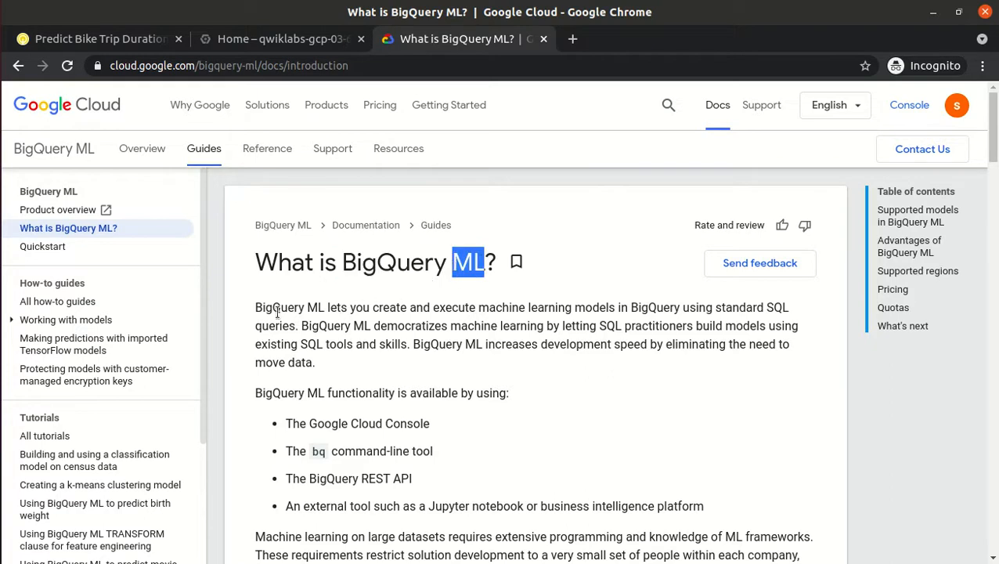
Step: Read the introductory sentence on creating and executing machine learning models in BigQuery with standard SQL queries, relating it to the page heading
{"action": "left_click_drag", "start_coordinate": [256, 308], "coordinate": [324, 310]}
{"action": "left_click", "coordinate": [324, 309]}
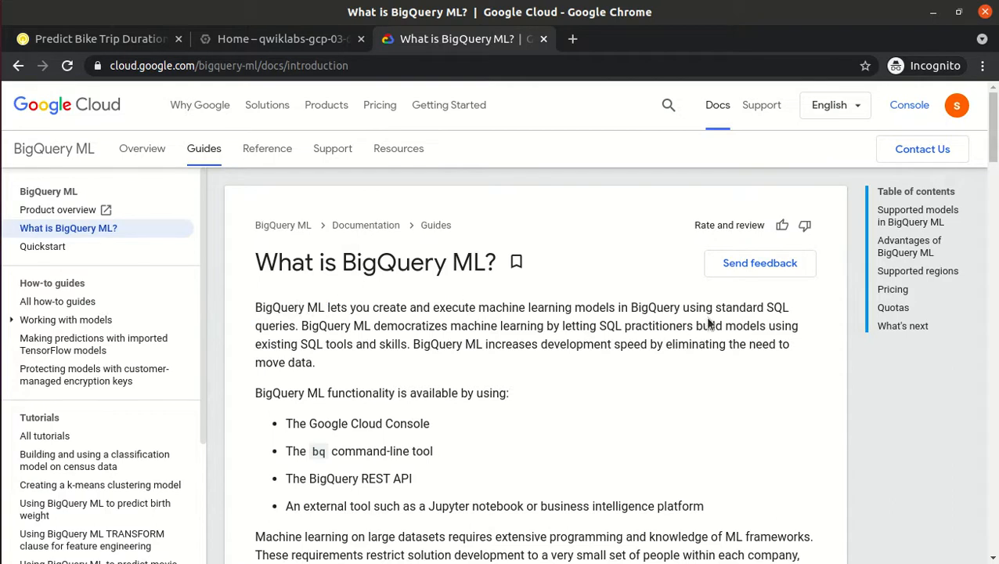
{"action": "left_click_drag", "start_coordinate": [714, 308], "coordinate": [296, 326]}
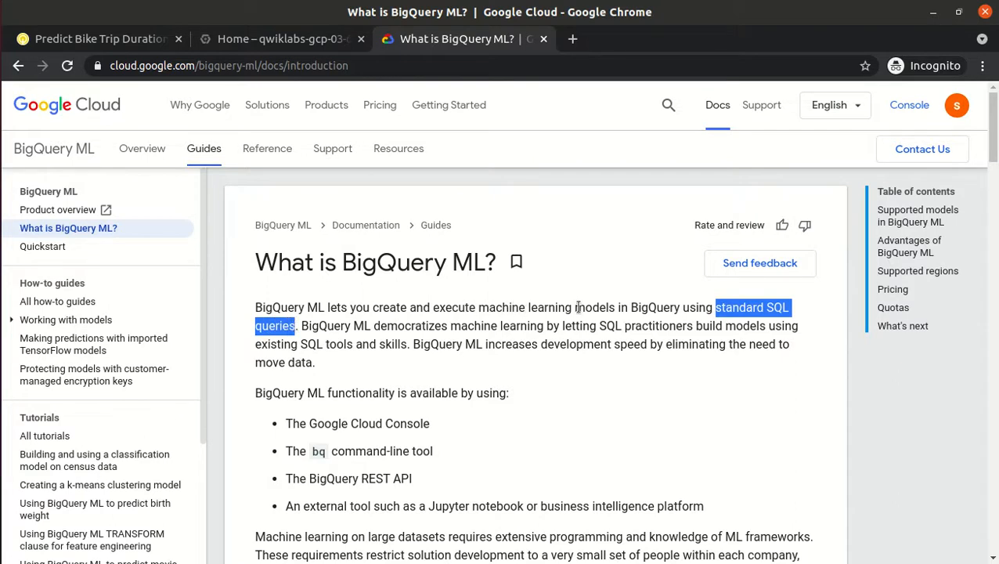
{"action": "left_click", "coordinate": [655, 311]}
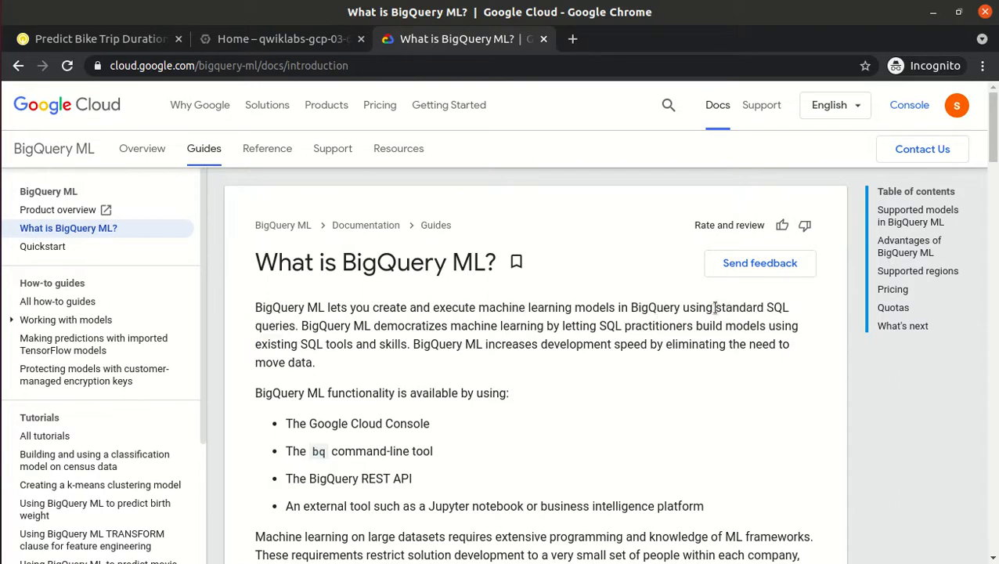
{"action": "left_click_drag", "start_coordinate": [714, 308], "coordinate": [800, 313]}
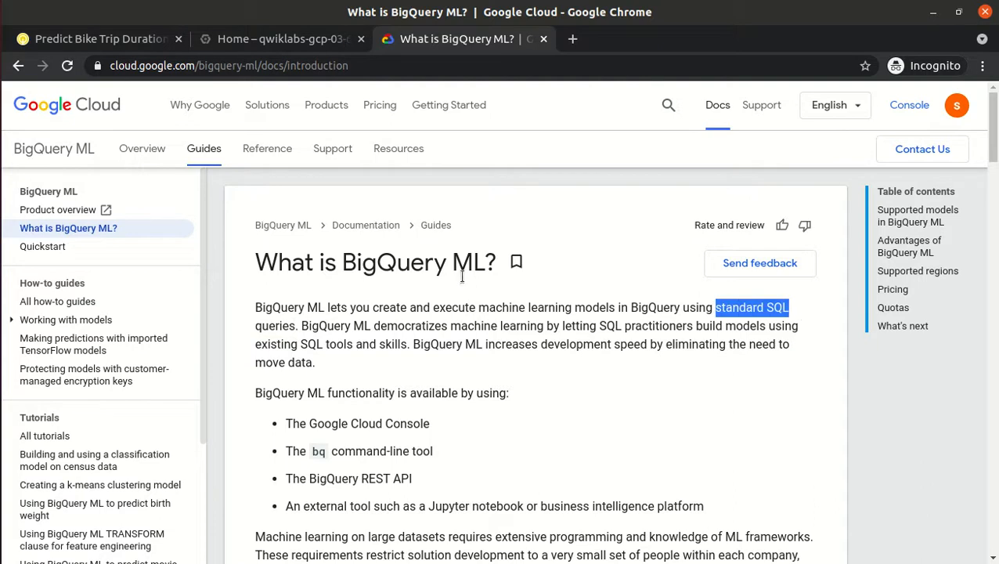
{"action": "left_click_drag", "start_coordinate": [344, 263], "coordinate": [444, 264]}
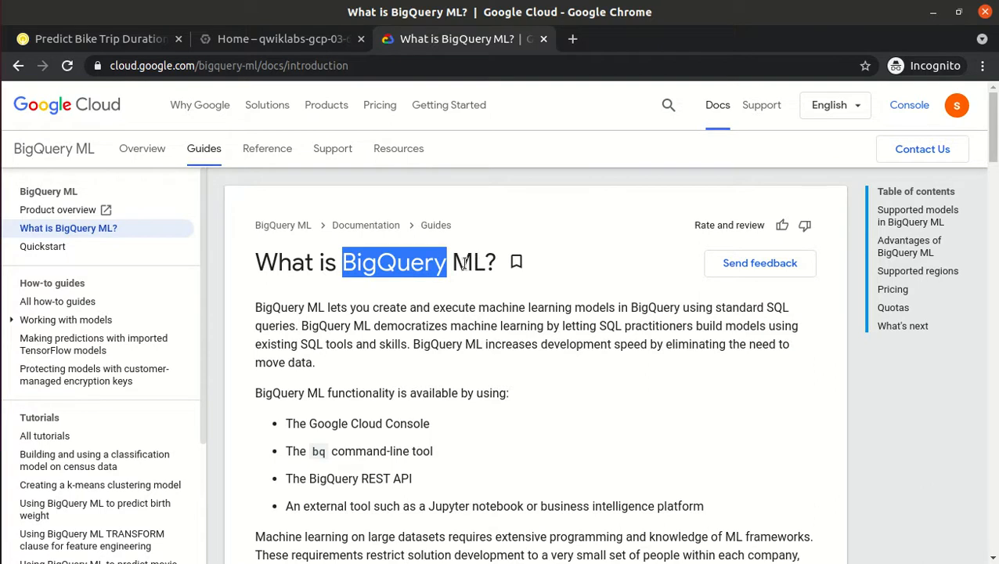
{"action": "triple_click", "coordinate": [464, 264]}
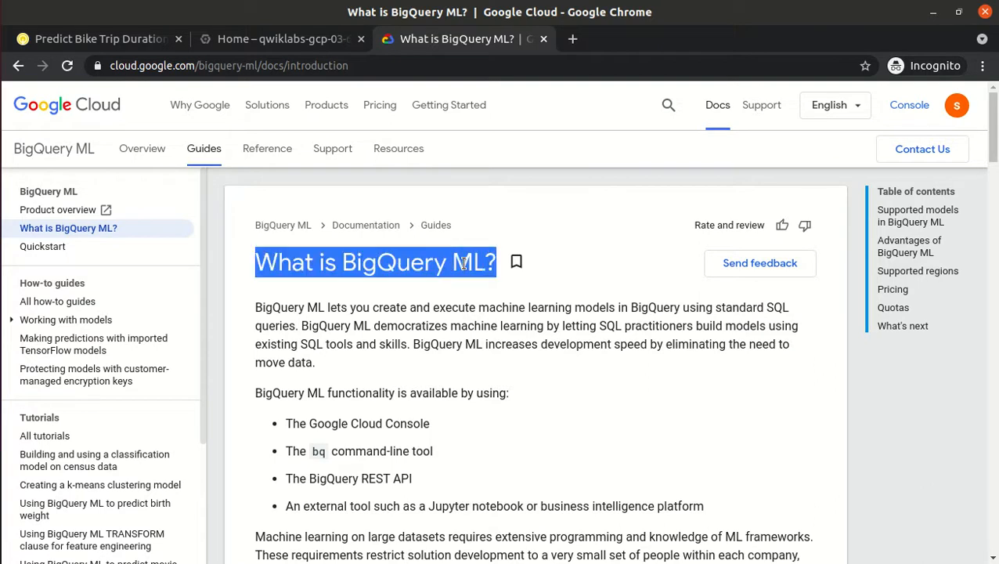
{"action": "left_click", "coordinate": [492, 296]}
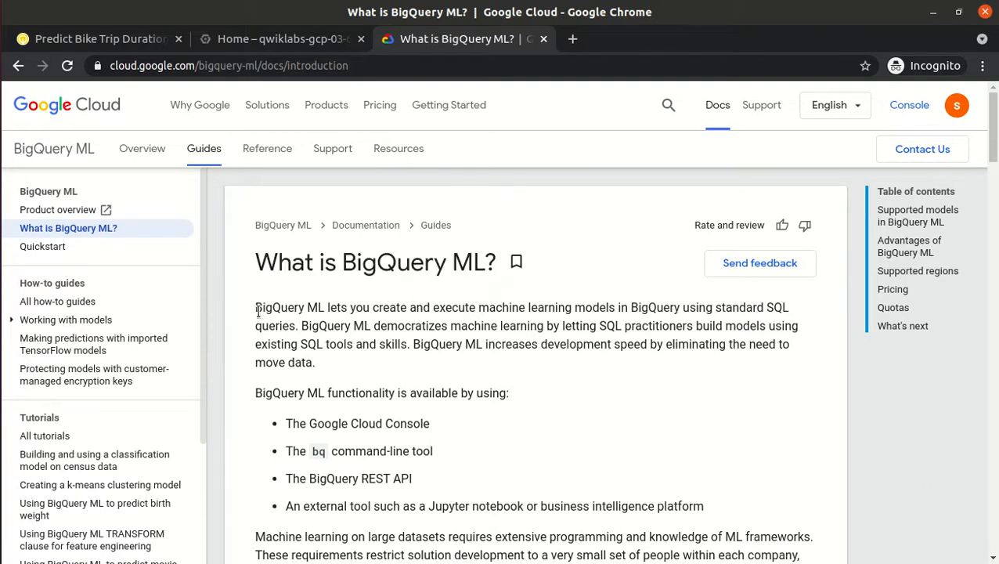
{"action": "left_click_drag", "start_coordinate": [341, 263], "coordinate": [486, 265]}
{"action": "left_click", "coordinate": [389, 298]}
{"action": "left_click_drag", "start_coordinate": [253, 310], "coordinate": [296, 327]}
{"action": "left_click", "coordinate": [433, 366]}
Step: Read which tools give access to BigQuery ML functionality, starting with the Google Cloud Console entry
{"action": "scroll", "coordinate": [434, 367], "scroll_direction": "down", "scroll_amount": 4}
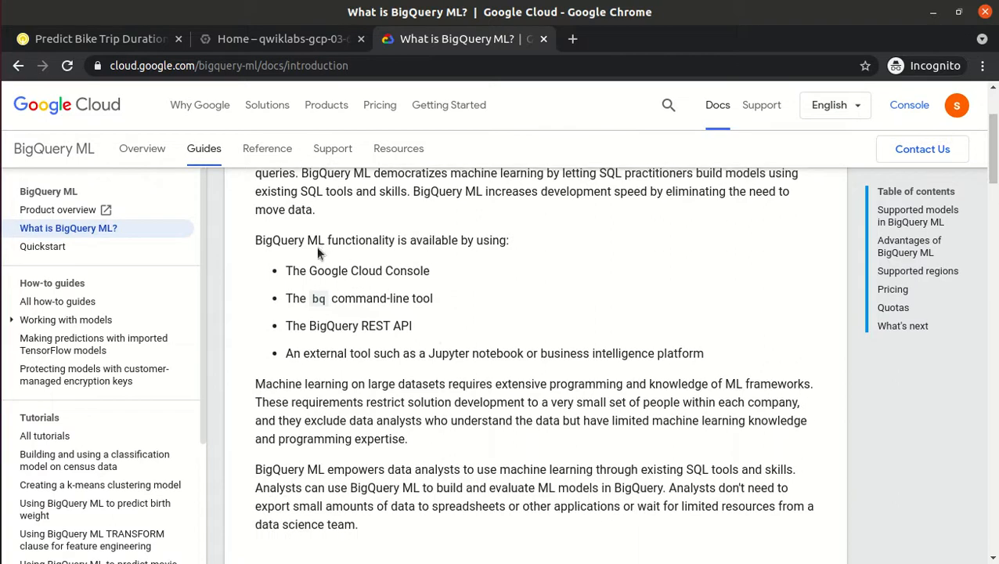
{"action": "left_click_drag", "start_coordinate": [256, 241], "coordinate": [511, 245]}
{"action": "left_click", "coordinate": [493, 244]}
{"action": "double_click", "coordinate": [316, 239]}
{"action": "left_click_drag", "start_coordinate": [288, 271], "coordinate": [428, 271]}
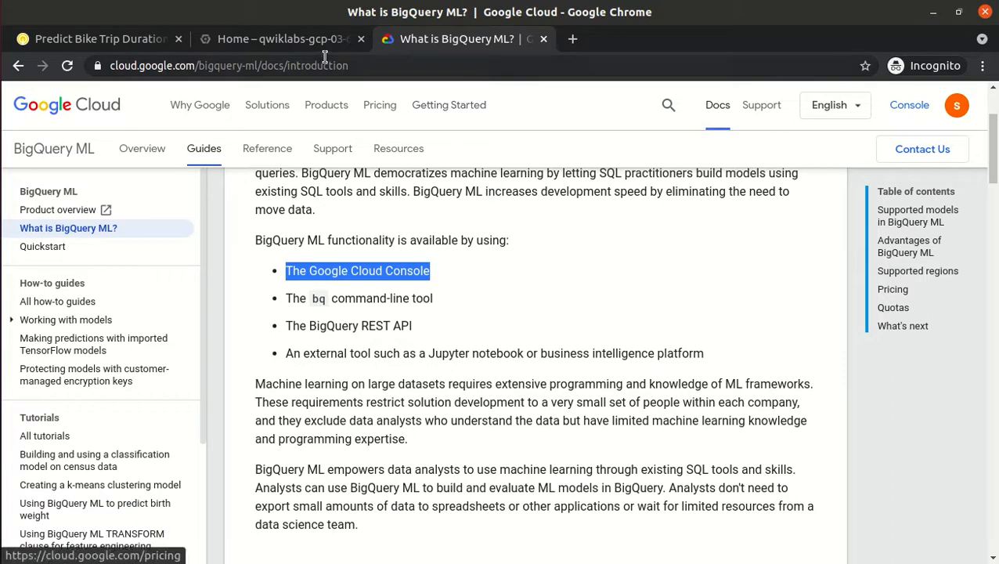
{"action": "left_click", "coordinate": [373, 276]}
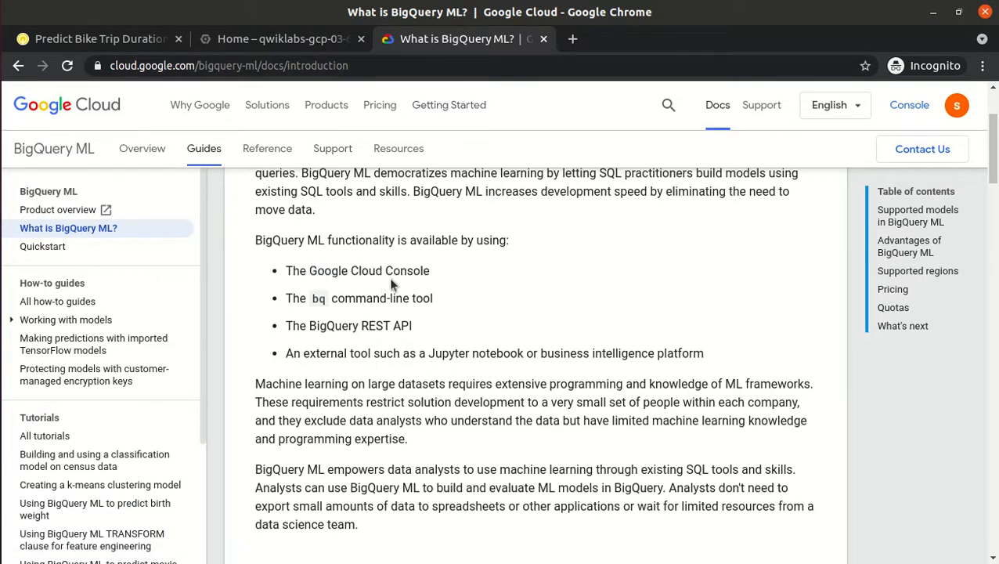
Step: Read the remaining access options: the bq command-line tool, the BigQuery REST API and external tools such as a Jupyter notebook
{"action": "left_click_drag", "start_coordinate": [287, 299], "coordinate": [432, 301]}
{"action": "left_click", "coordinate": [431, 300]}
{"action": "double_click", "coordinate": [319, 300]}
{"action": "left_click", "coordinate": [353, 320]}
{"action": "left_click_drag", "start_coordinate": [286, 325], "coordinate": [427, 337]}
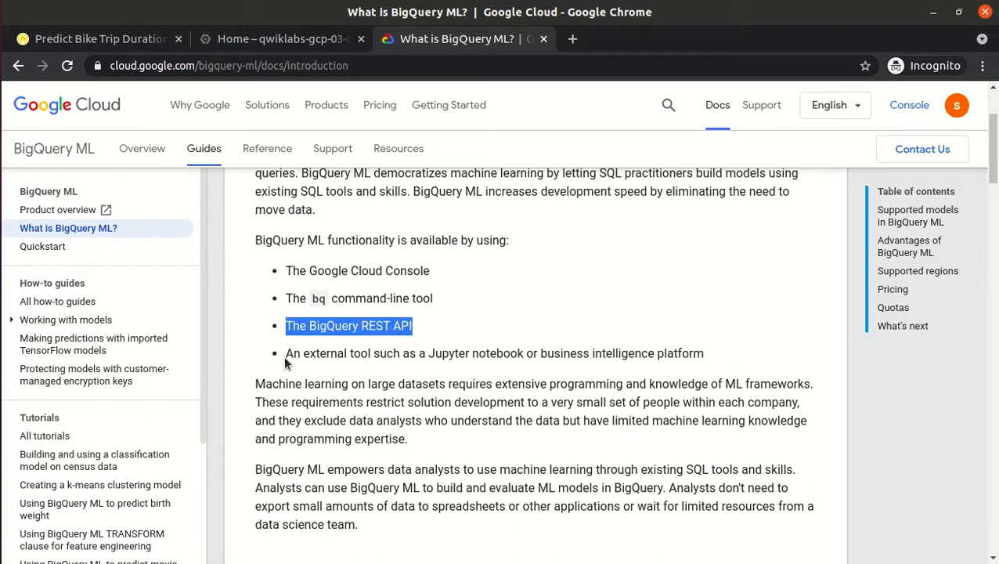
{"action": "left_click_drag", "start_coordinate": [286, 354], "coordinate": [643, 365]}
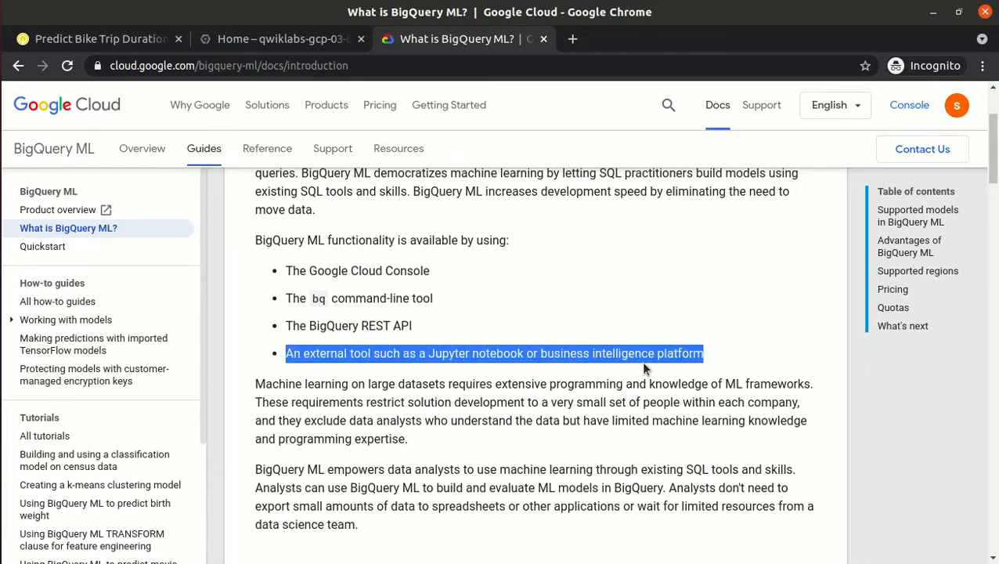
{"action": "left_click", "coordinate": [686, 368]}
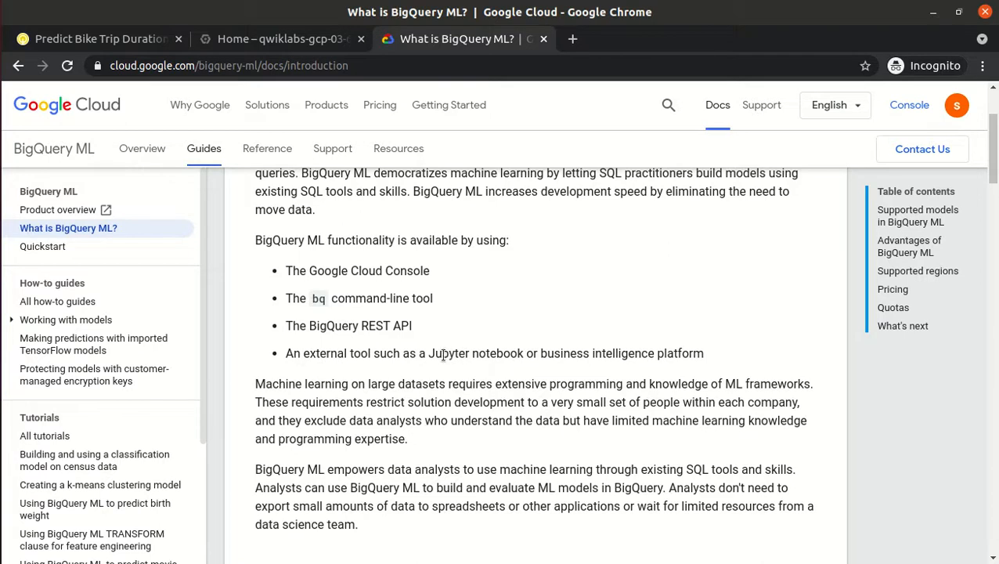
{"action": "left_click_drag", "start_coordinate": [429, 356], "coordinate": [524, 357]}
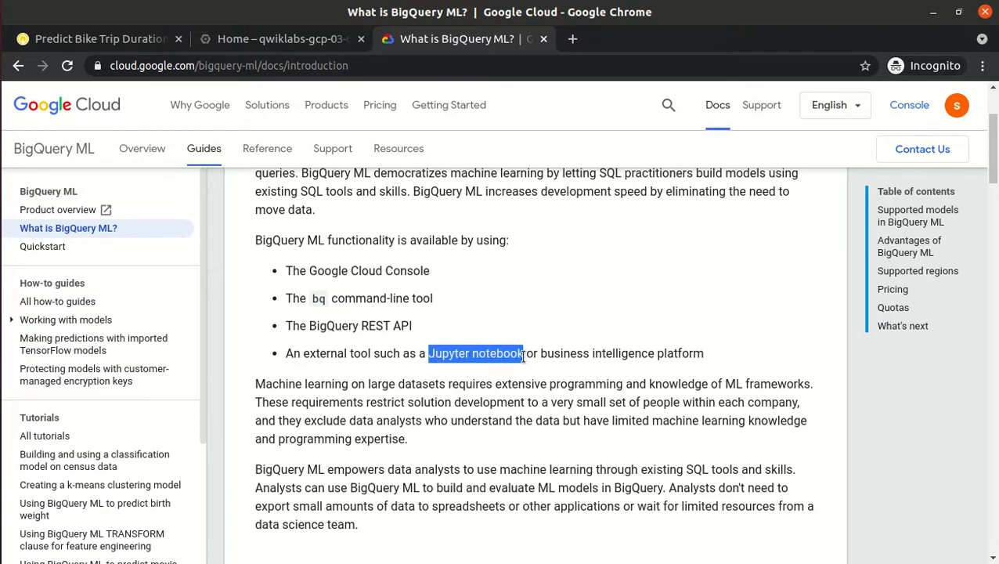
{"action": "left_click", "coordinate": [524, 356]}
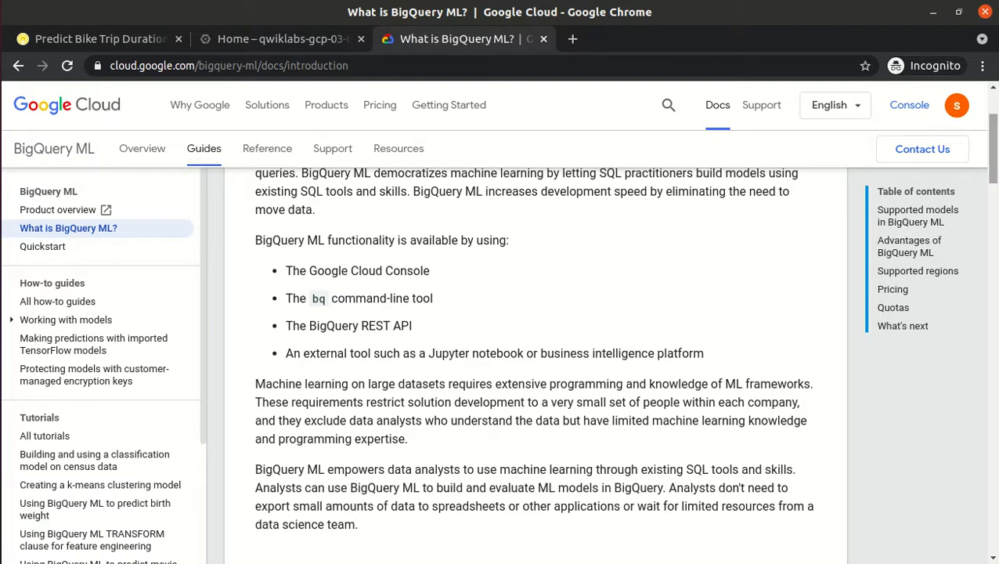
Step: Skim the rest of the documentation page and re-examine "ML" in its heading and "BigQuery" in the introductory sentence
{"action": "scroll", "coordinate": [536, 361], "scroll_direction": "down", "scroll_amount": 20}
{"action": "left_click_drag", "start_coordinate": [993, 429], "coordinate": [993, 130]}
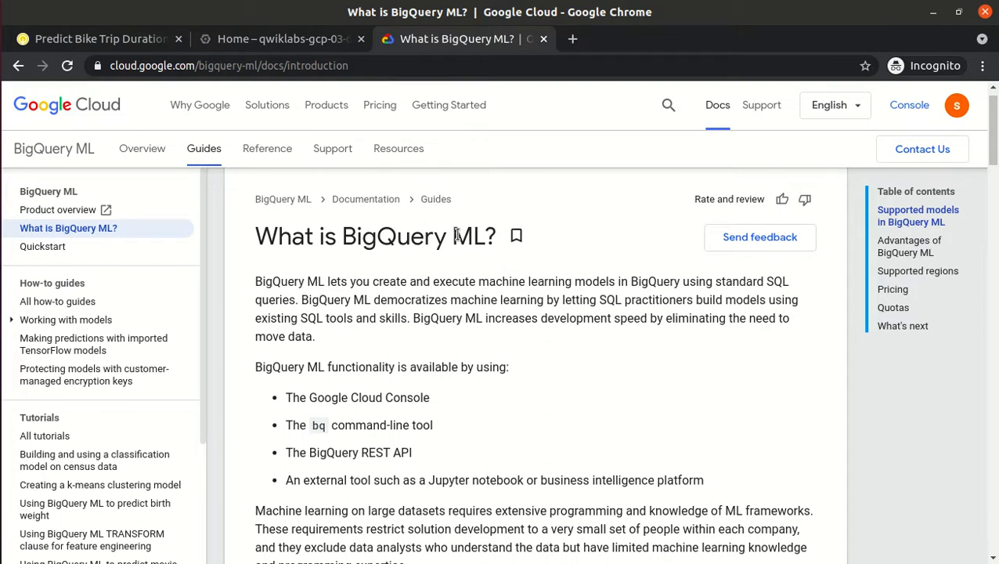
{"action": "left_click_drag", "start_coordinate": [456, 235], "coordinate": [481, 235]}
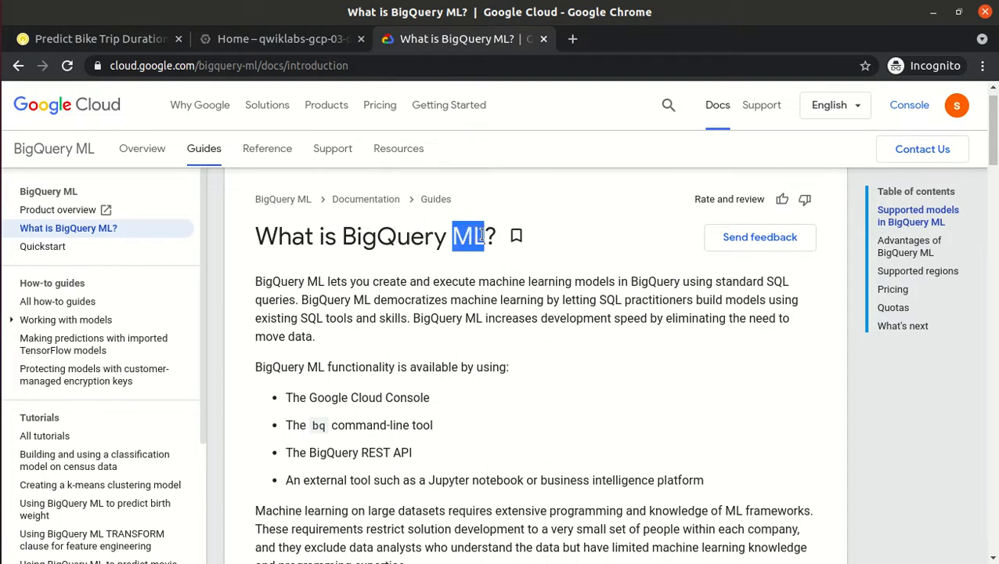
{"action": "double_click", "coordinate": [652, 283]}
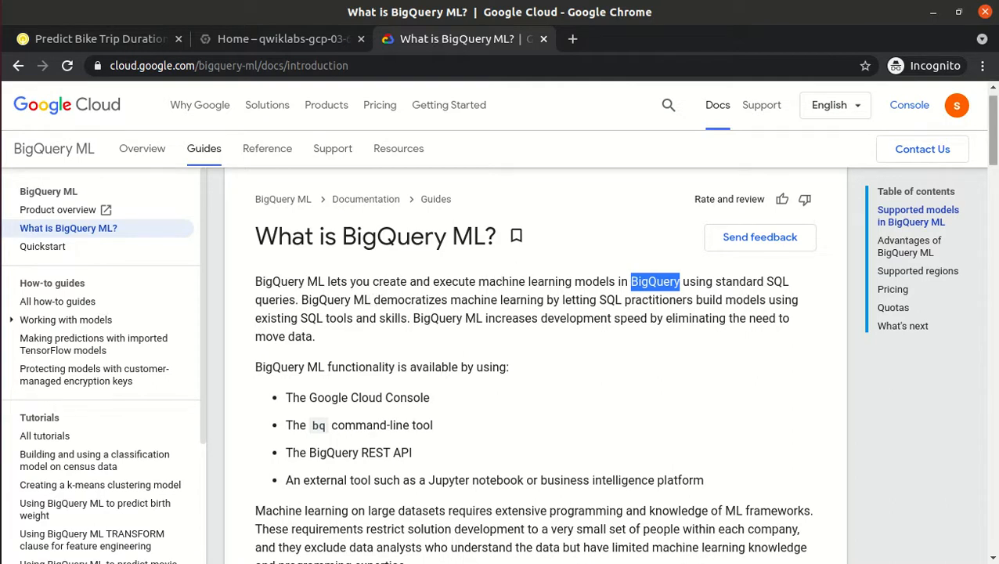
Step: Look through the "Supported models in BigQuery ML" section from linear regression to TensorFlow model importing, and return to the page start
{"action": "scroll", "coordinate": [532, 360], "scroll_direction": "down", "scroll_amount": 7}
{"action": "scroll", "coordinate": [532, 313], "scroll_direction": "up", "scroll_amount": 2}
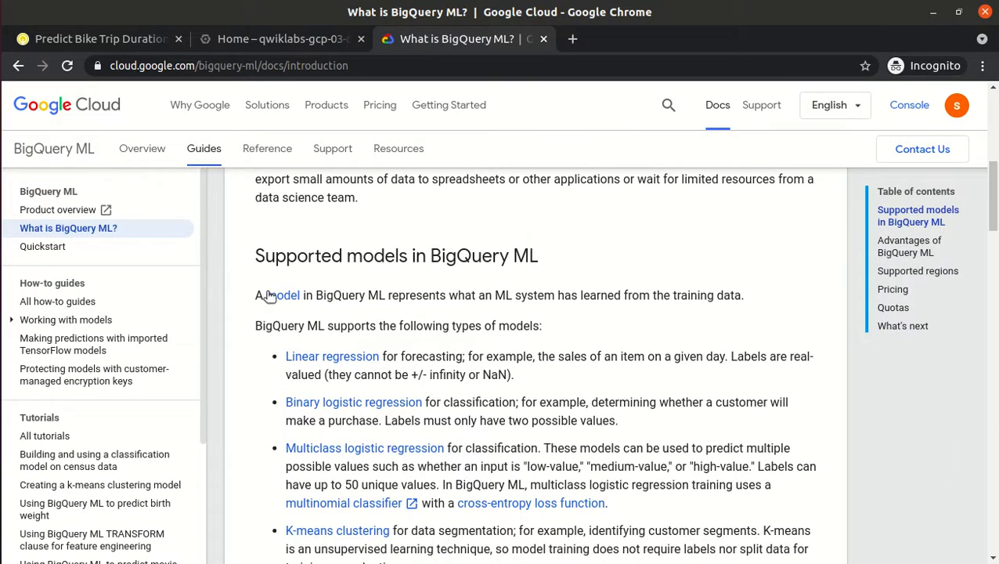
{"action": "left_click_drag", "start_coordinate": [253, 256], "coordinate": [553, 254]}
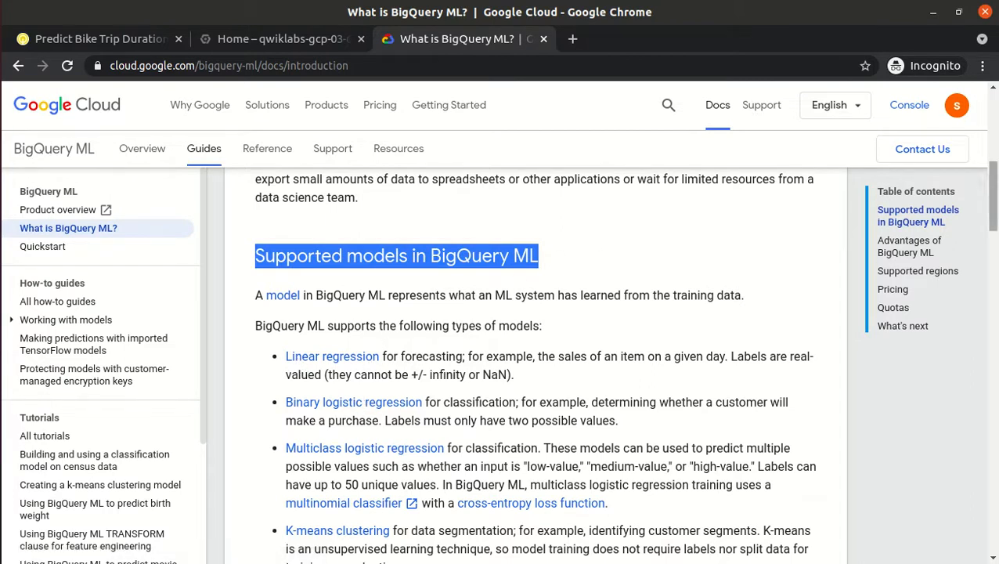
{"action": "left_click_drag", "start_coordinate": [995, 182], "coordinate": [994, 231]}
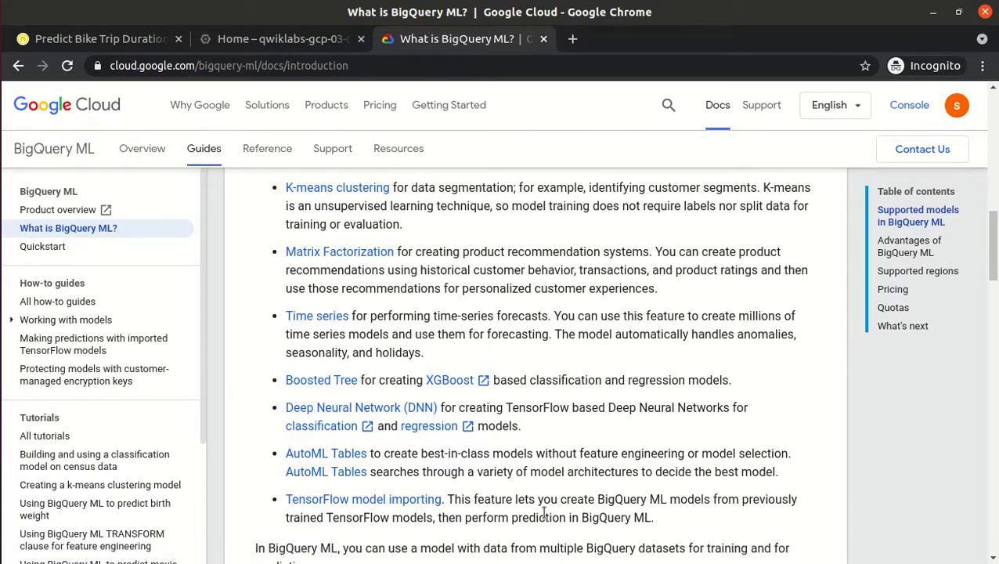
{"action": "left_click_drag", "start_coordinate": [993, 262], "coordinate": [995, 118]}
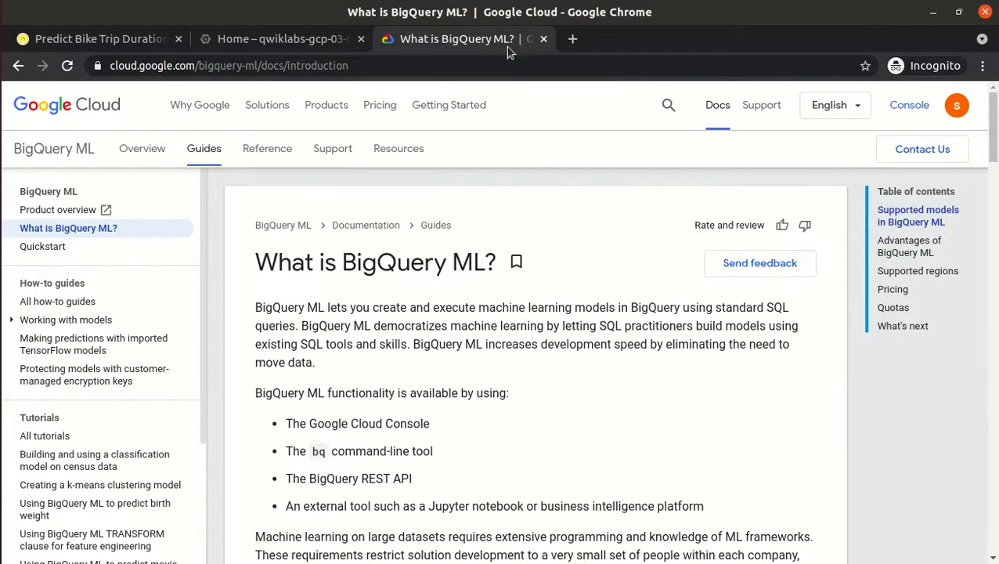
Step: Close the BigQuery ML documentation and go back to the Qwiklabs lab page, examining the bike, trip duration and regression model parts of its title
{"action": "left_click", "coordinate": [545, 41]}
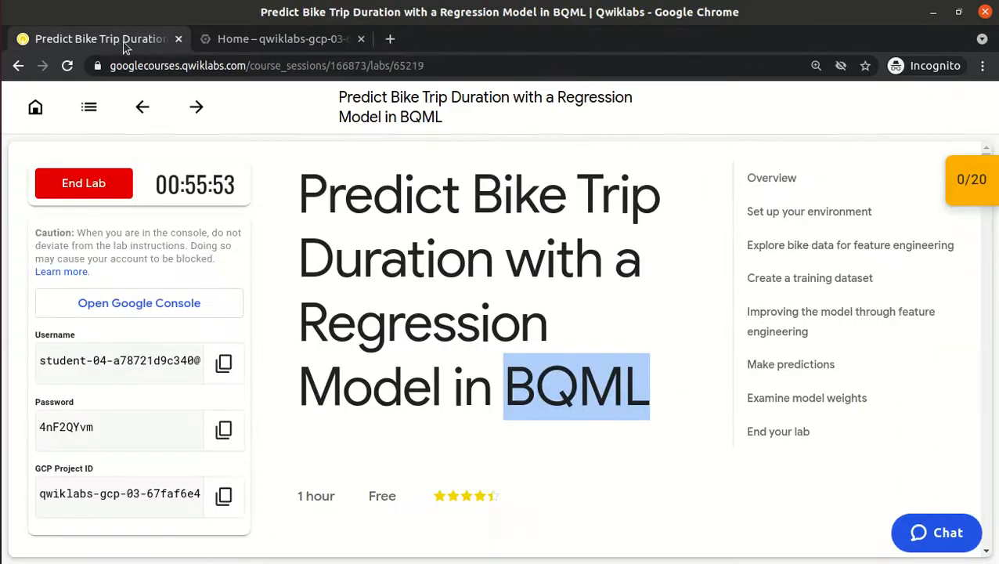
{"action": "left_click_drag", "start_coordinate": [301, 187], "coordinate": [640, 388]}
{"action": "left_click", "coordinate": [641, 388]}
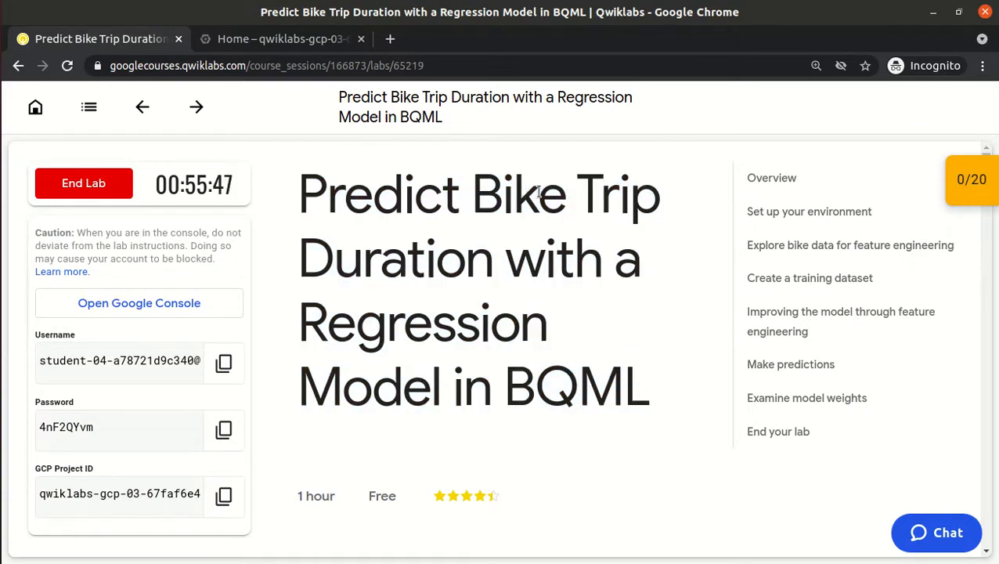
{"action": "left_click_drag", "start_coordinate": [579, 189], "coordinate": [497, 255]}
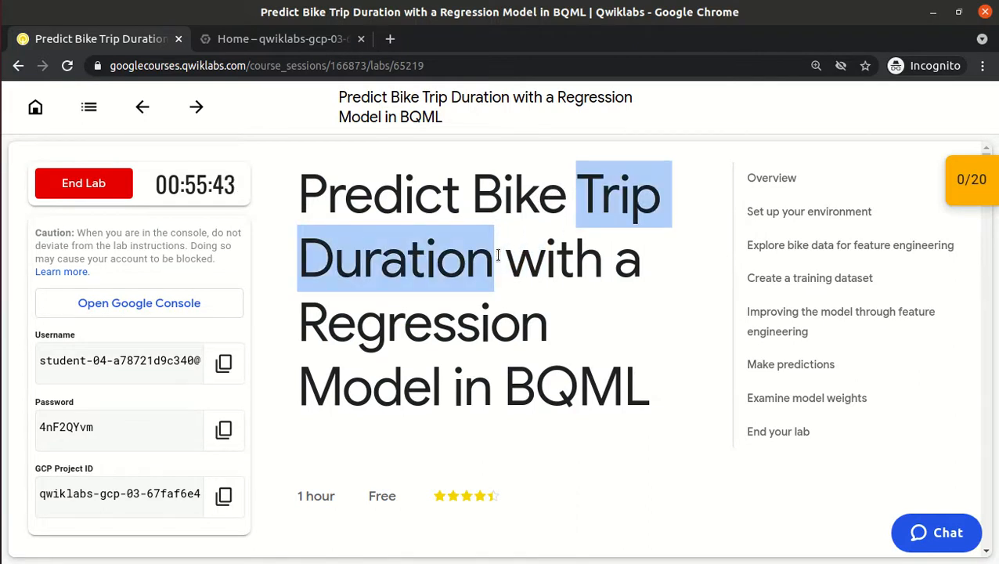
{"action": "left_click", "coordinate": [497, 255]}
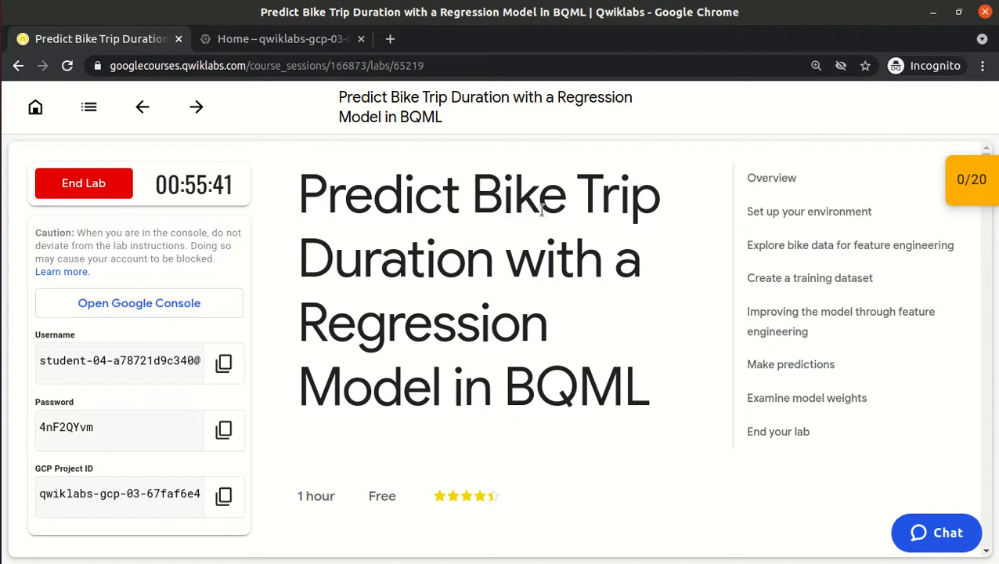
{"action": "double_click", "coordinate": [515, 202]}
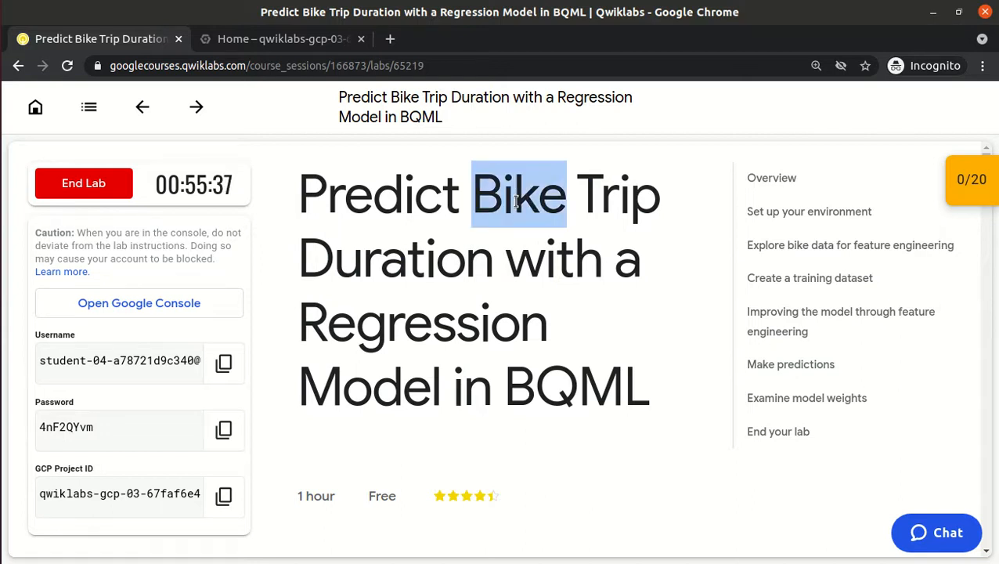
{"action": "left_click_drag", "start_coordinate": [581, 188], "coordinate": [498, 270]}
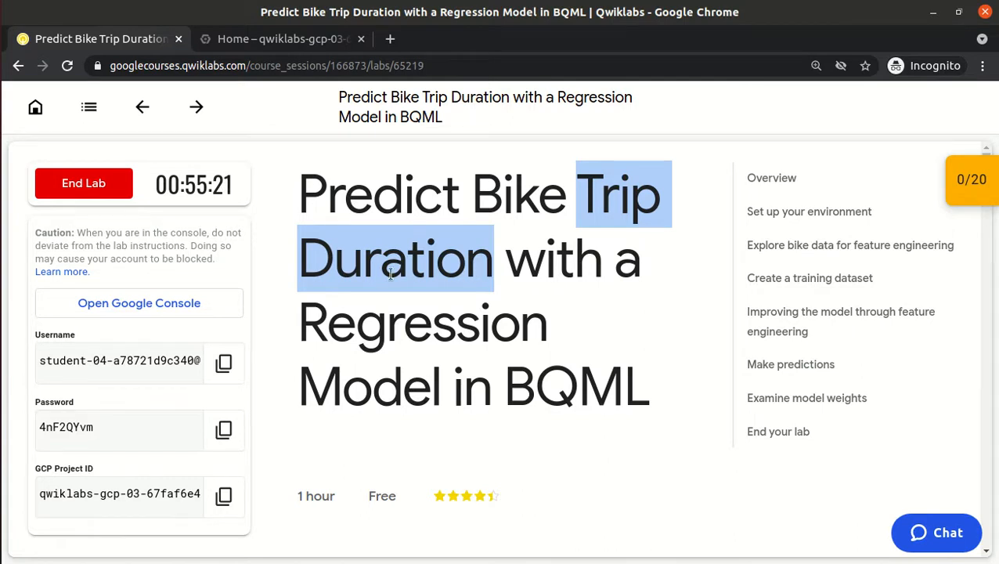
{"action": "left_click_drag", "start_coordinate": [301, 328], "coordinate": [441, 374]}
{"action": "left_click", "coordinate": [443, 376]}
Step: Read the lab's Overview paragraph on BigQuery, covering NoOps, the analytics database, querying terabytes, SQL use and the pay-as-you-go model
{"action": "scroll", "coordinate": [444, 376], "scroll_direction": "down", "scroll_amount": 5}
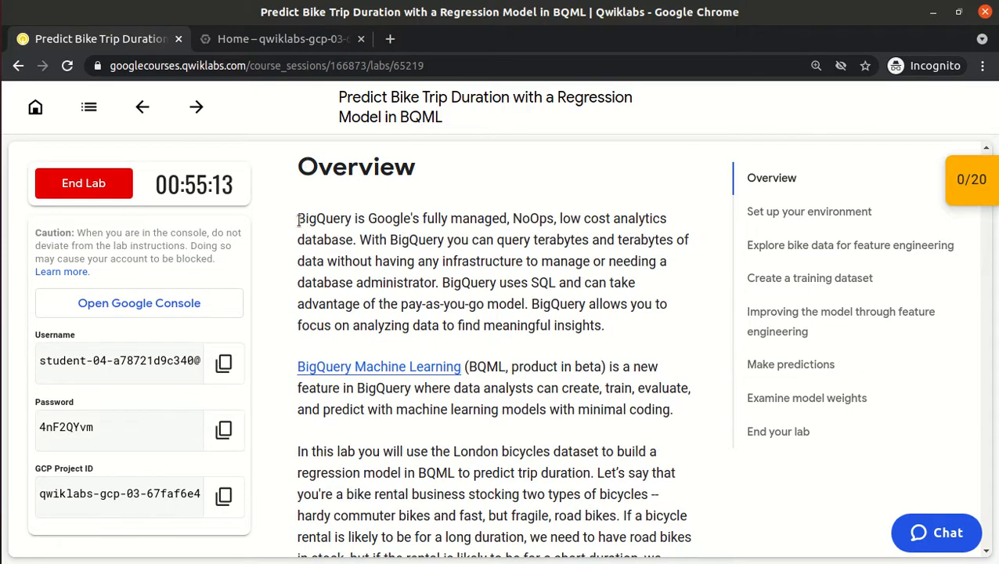
{"action": "left_click_drag", "start_coordinate": [299, 219], "coordinate": [400, 219]}
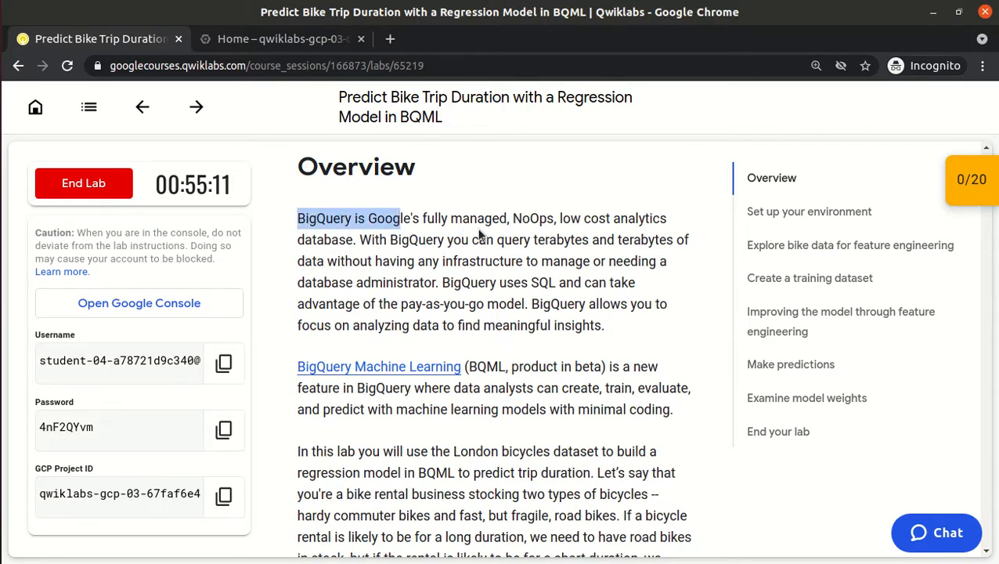
{"action": "double_click", "coordinate": [531, 219]}
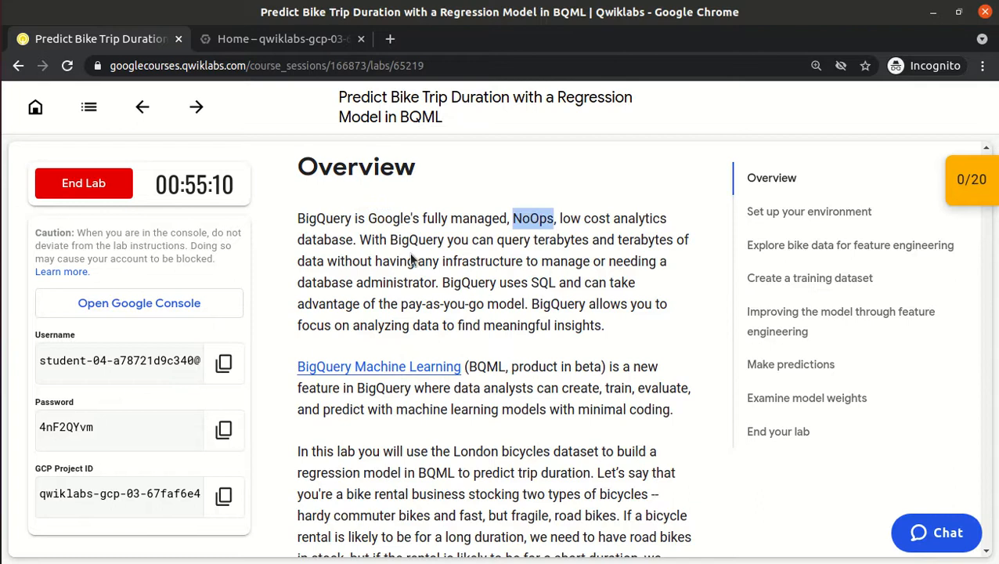
{"action": "double_click", "coordinate": [335, 242]}
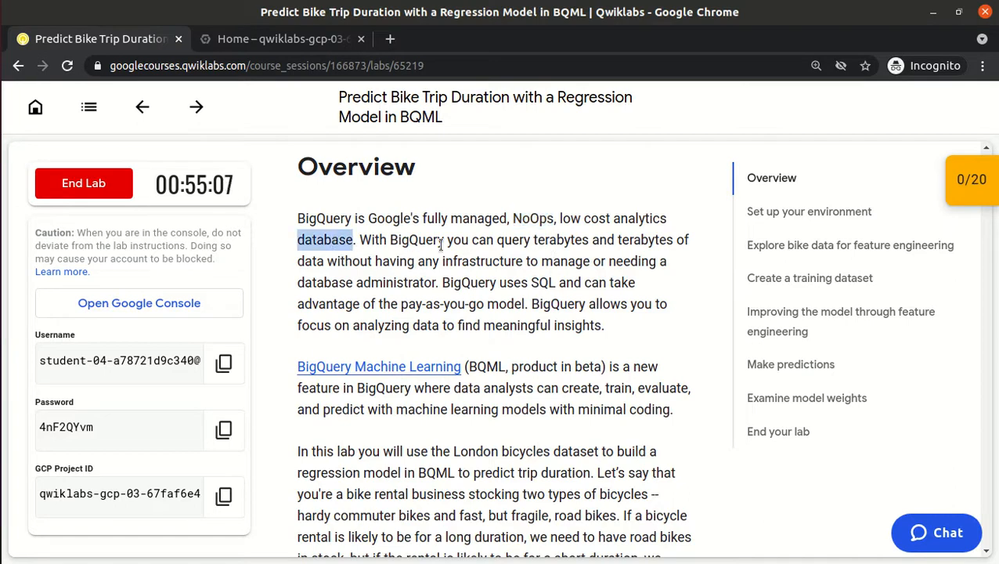
{"action": "left_click_drag", "start_coordinate": [425, 240], "coordinate": [558, 262]}
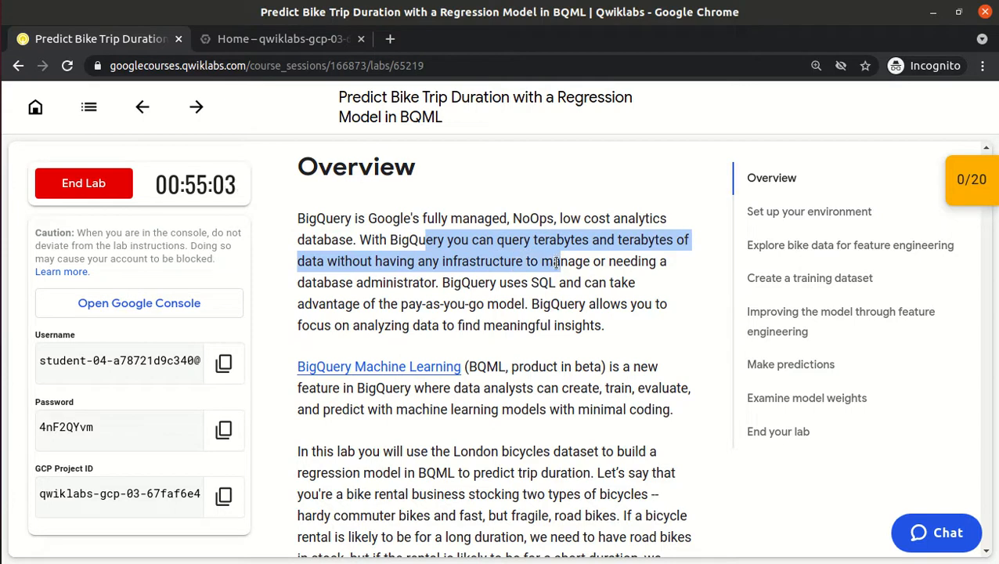
{"action": "left_click", "coordinate": [558, 263]}
{"action": "left_click_drag", "start_coordinate": [453, 281], "coordinate": [580, 286]}
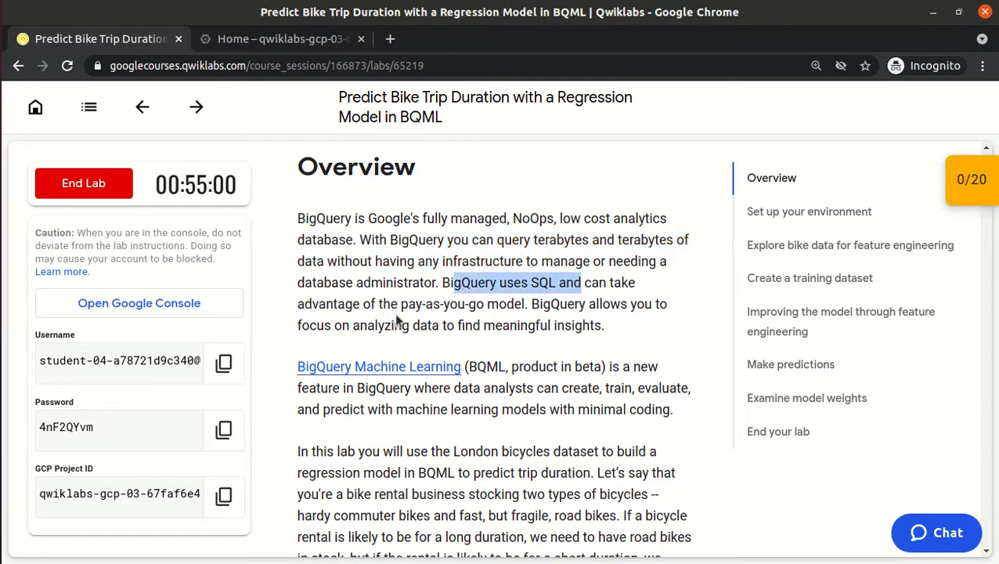
{"action": "left_click_drag", "start_coordinate": [400, 304], "coordinate": [527, 304]}
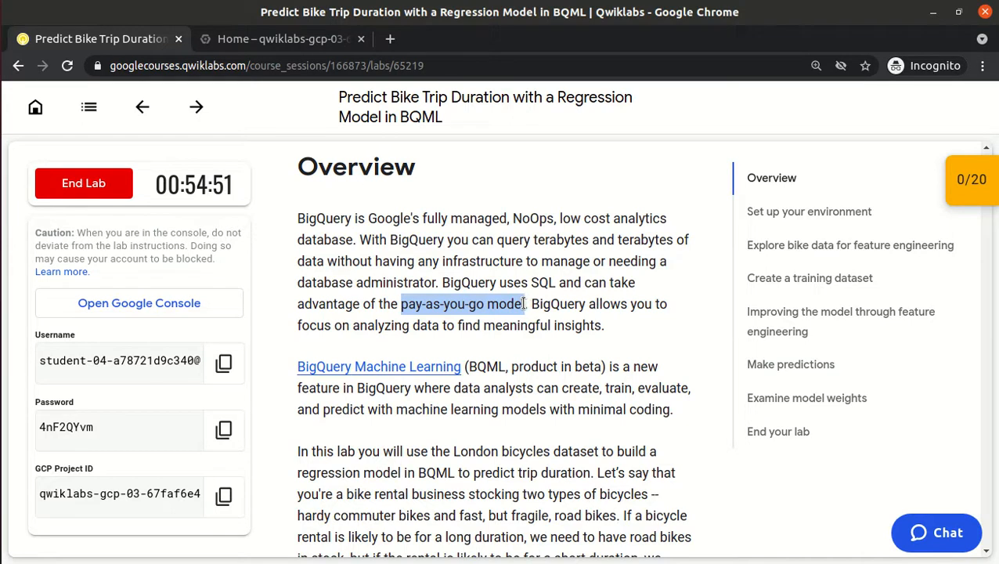
{"action": "left_click_drag", "start_coordinate": [522, 304], "coordinate": [528, 304]}
Step: Read the Overview paragraphs on BigQuery Machine Learning (BQML) and on using the London bicycles dataset to predict trip duration
{"action": "scroll", "coordinate": [543, 309], "scroll_direction": "down", "scroll_amount": 3}
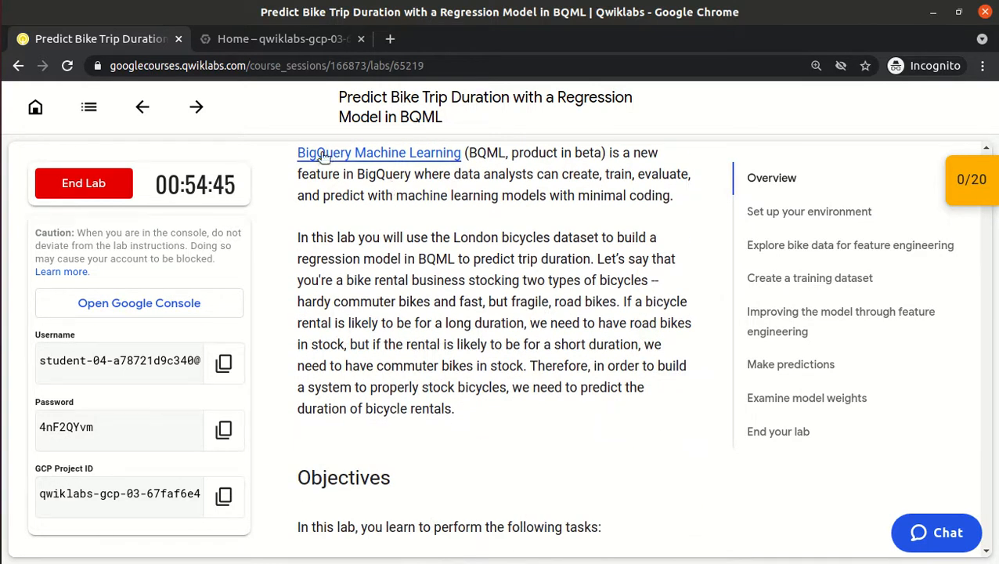
{"action": "double_click", "coordinate": [488, 154]}
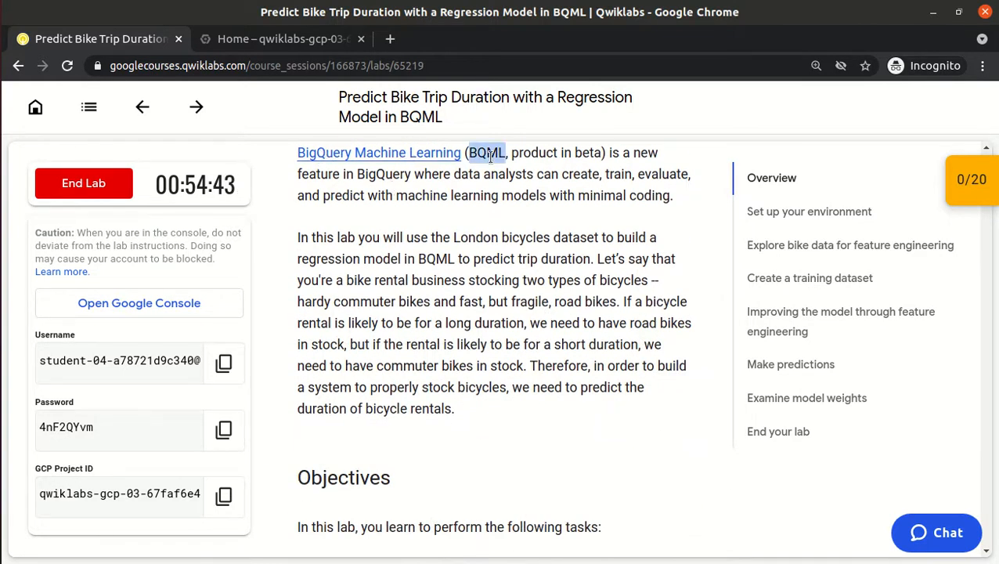
{"action": "scroll", "coordinate": [488, 194], "scroll_direction": "down", "scroll_amount": 1}
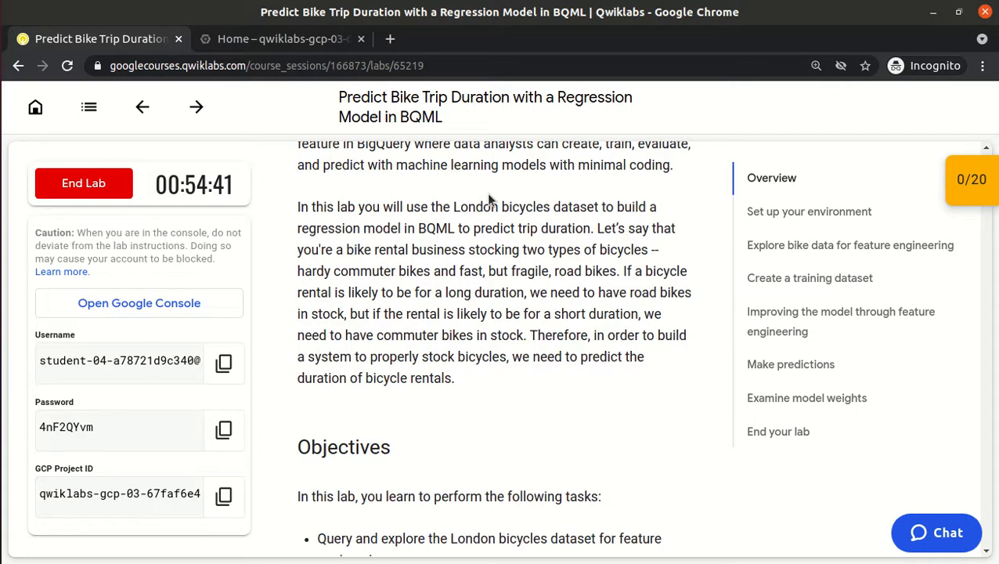
{"action": "scroll", "coordinate": [488, 193], "scroll_direction": "up", "scroll_amount": 2}
{"action": "scroll", "coordinate": [487, 193], "scroll_direction": "up", "scroll_amount": 1}
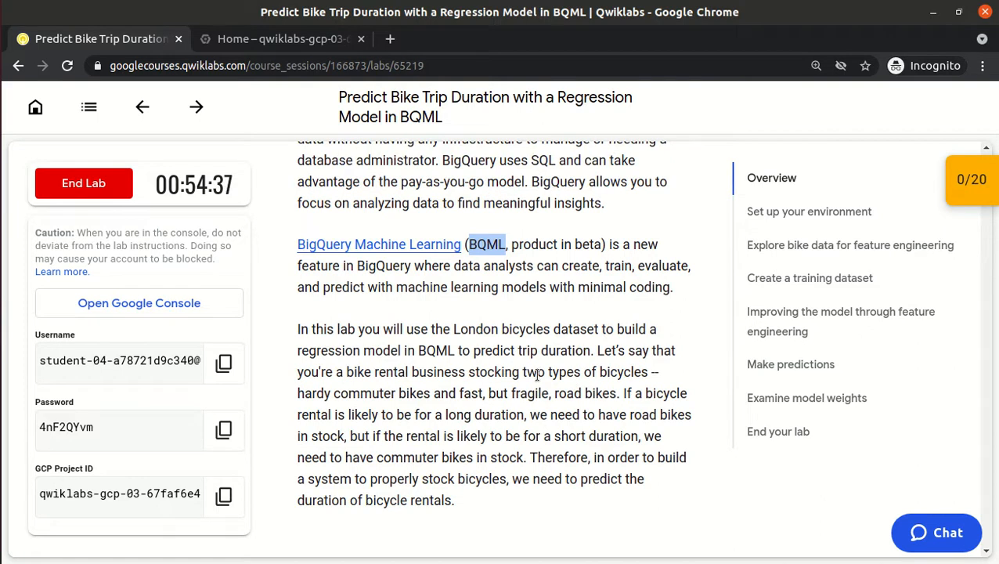
{"action": "left_click_drag", "start_coordinate": [453, 331], "coordinate": [601, 330]}
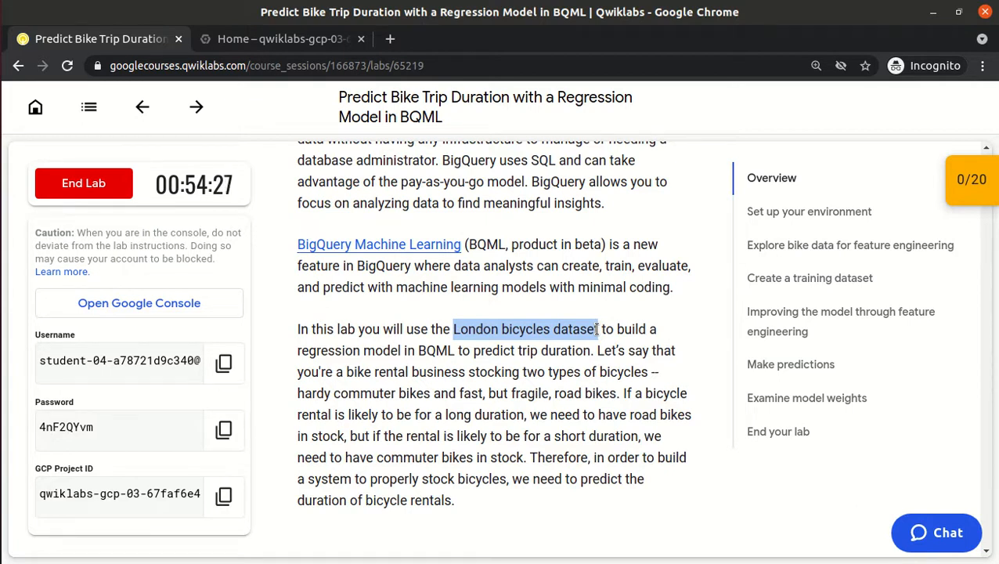
{"action": "mouse_move", "coordinate": [597, 329]}
{"action": "left_mouse_down"}
{"action": "mouse_move", "coordinate": [587, 329]}
{"action": "mouse_move", "coordinate": [601, 331]}
{"action": "left_mouse_up"}
Step: Look over the lab objectives and go on to the "Set up your environment" section
{"action": "scroll", "coordinate": [601, 331], "scroll_direction": "down", "scroll_amount": 5}
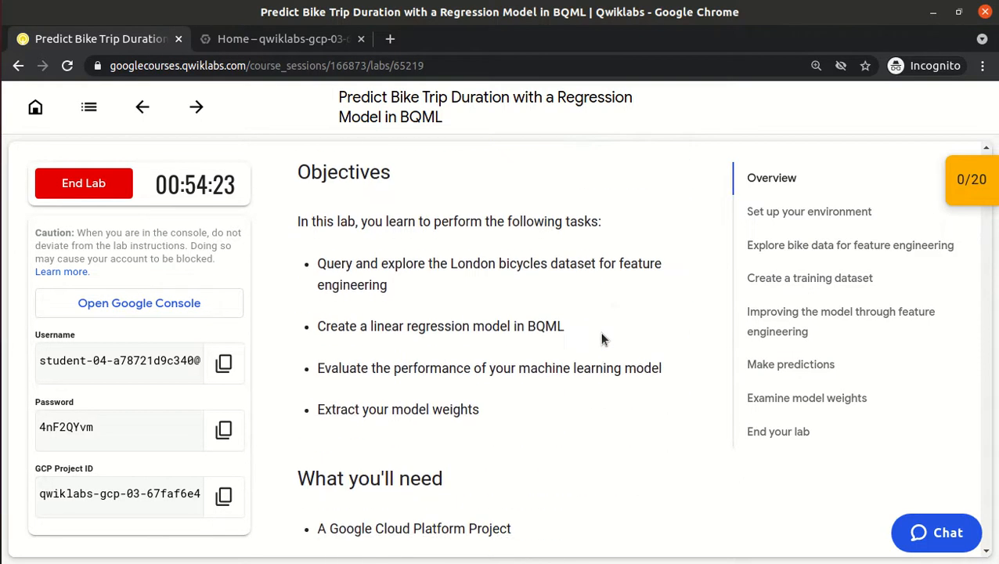
{"action": "scroll", "coordinate": [602, 332], "scroll_direction": "down", "scroll_amount": 6}
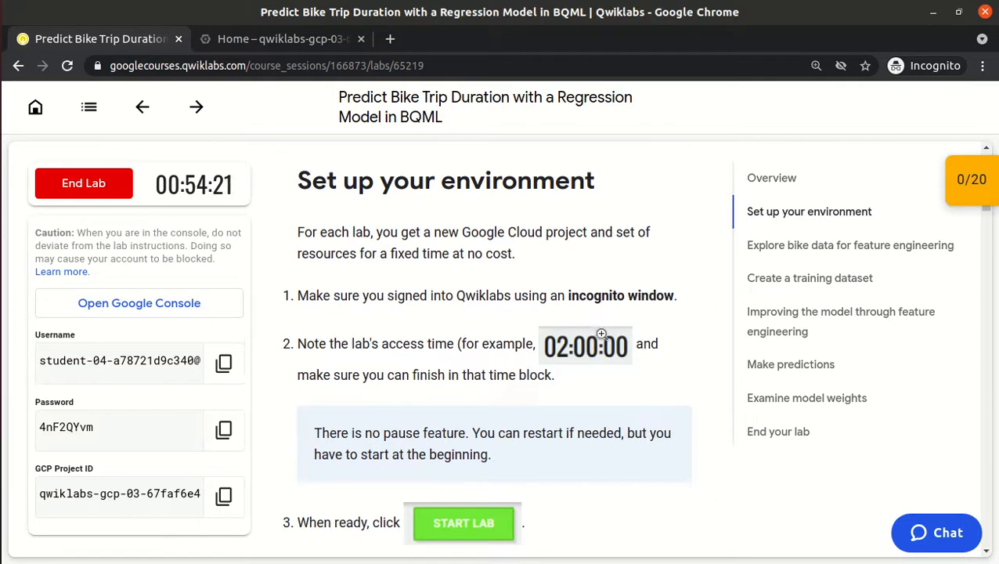
Step: Look over the environment setup instructions up to the "Open BigQuery Console" heading
{"action": "scroll", "coordinate": [508, 201], "scroll_direction": "down", "scroll_amount": 7}
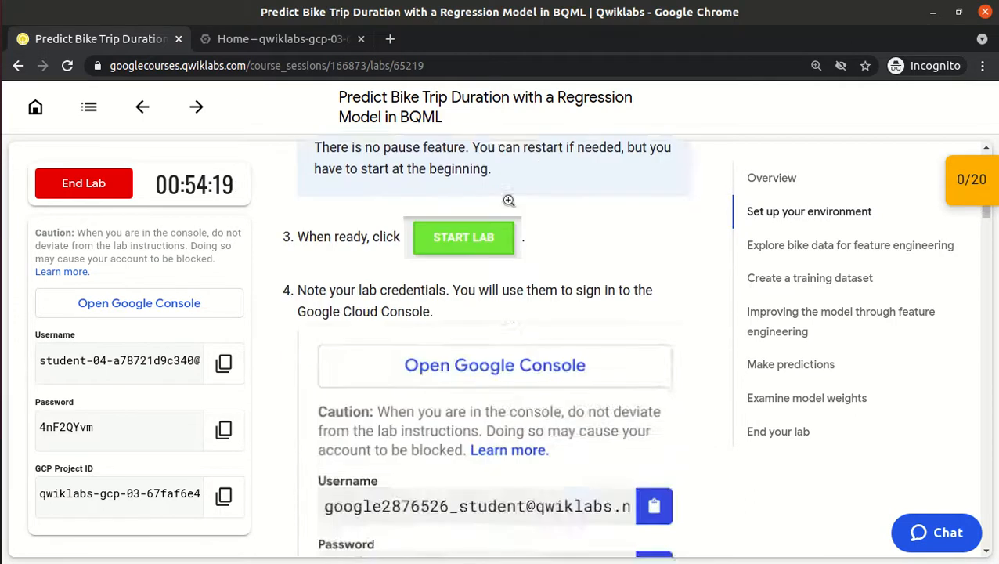
{"action": "scroll", "coordinate": [508, 200], "scroll_direction": "down", "scroll_amount": 8}
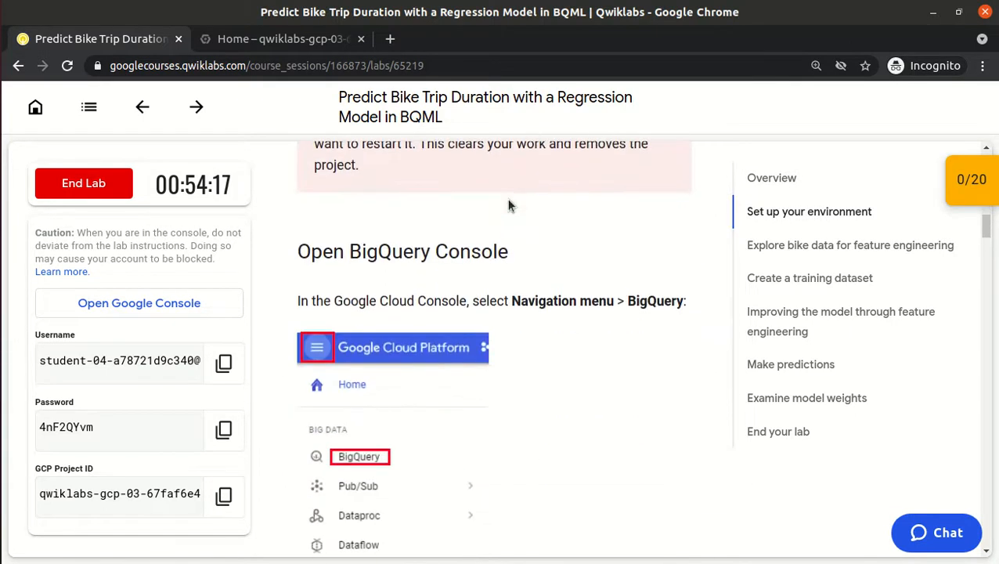
{"action": "left_click_drag", "start_coordinate": [297, 252], "coordinate": [516, 260]}
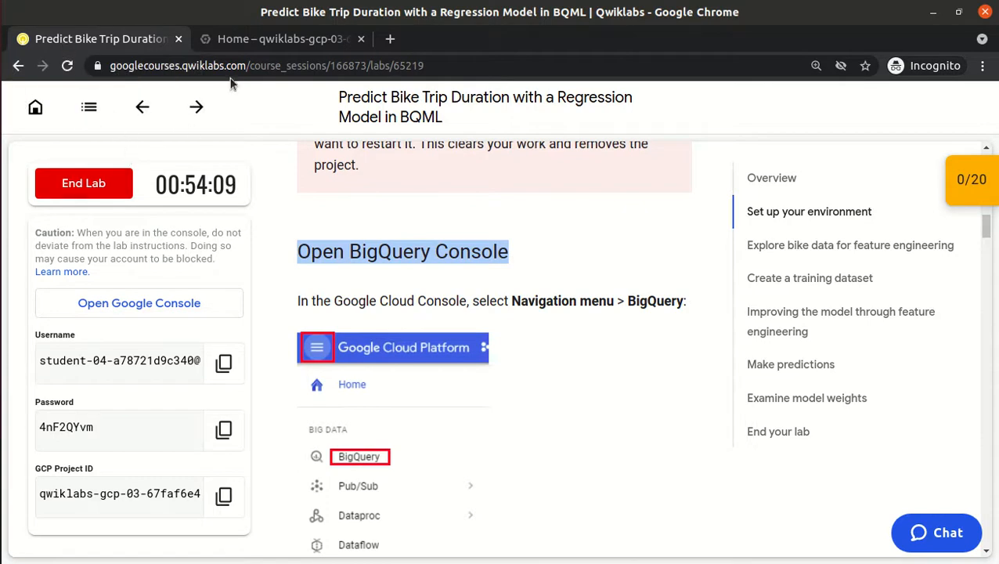
Step: Switch to the Google Cloud console, open BigQuery from the Big Data group and dismiss the welcome message
{"action": "left_click", "coordinate": [274, 40]}
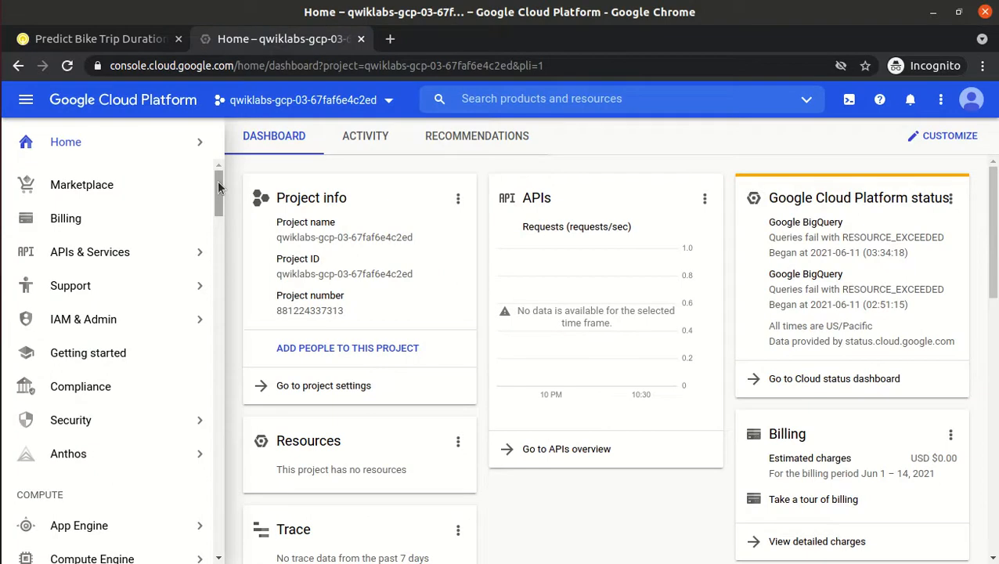
{"action": "left_click", "coordinate": [628, 102]}
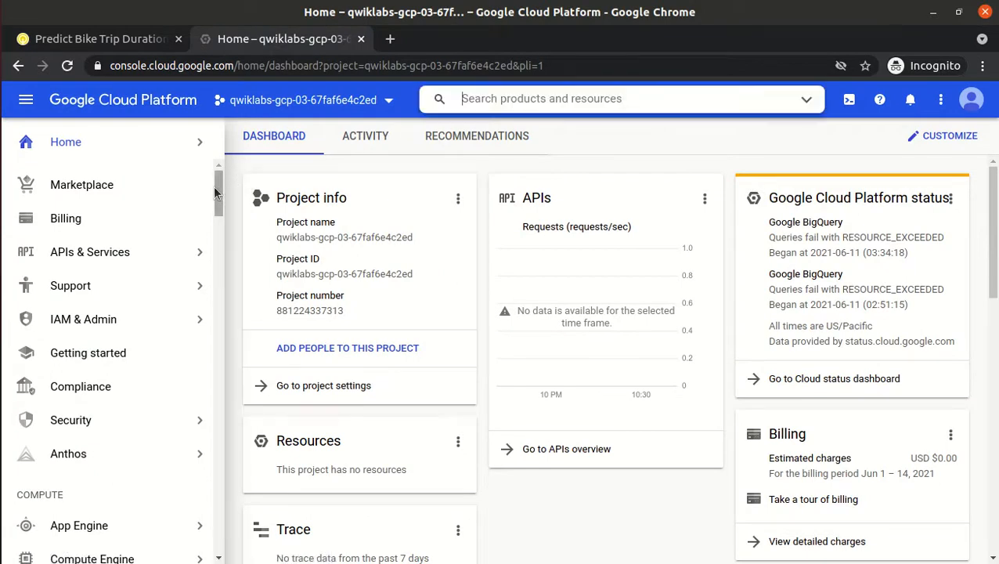
{"action": "left_click_drag", "start_coordinate": [216, 193], "coordinate": [219, 385]}
{"action": "mouse_move", "coordinate": [212, 303]}
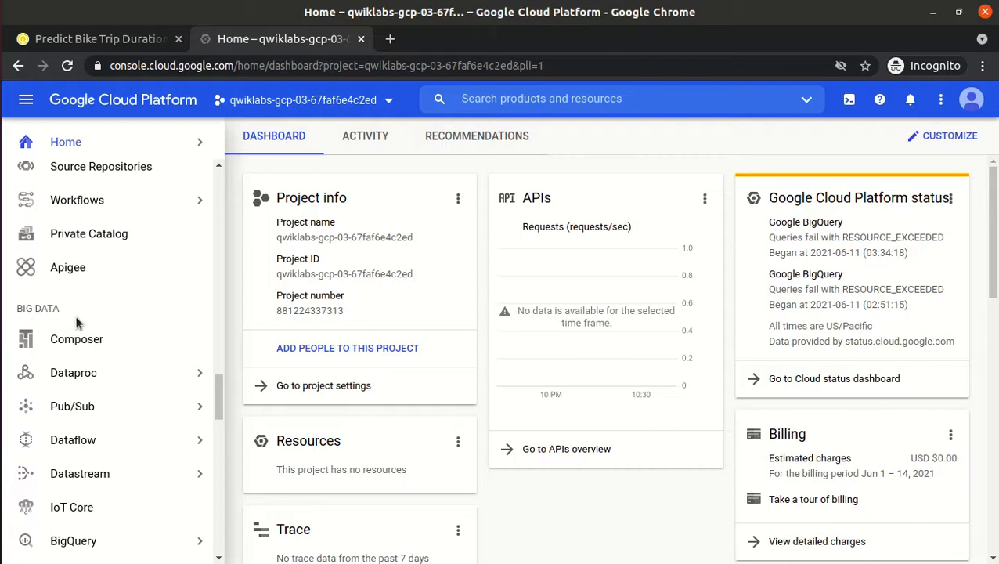
{"action": "mouse_move", "coordinate": [163, 543]}
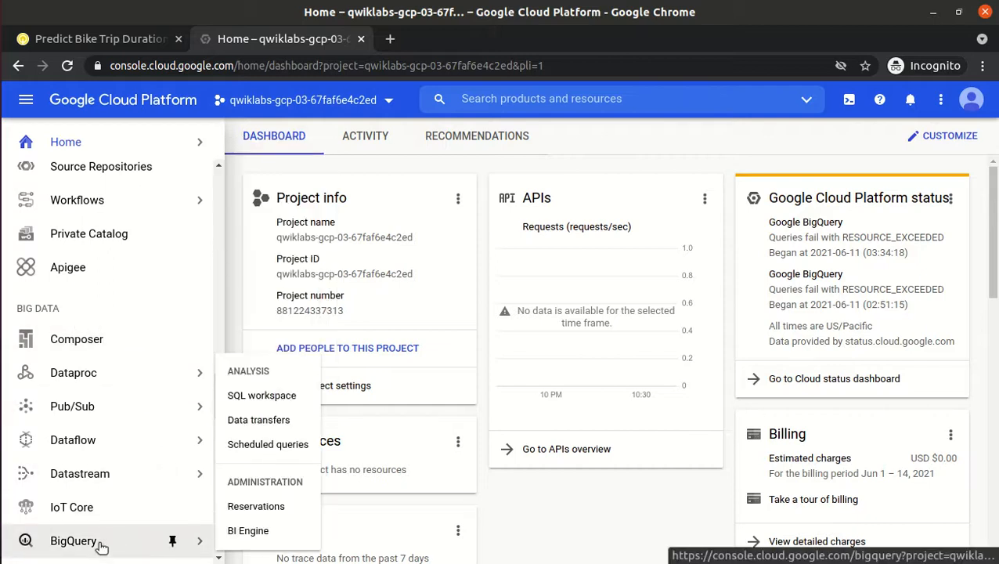
{"action": "left_click", "coordinate": [102, 547]}
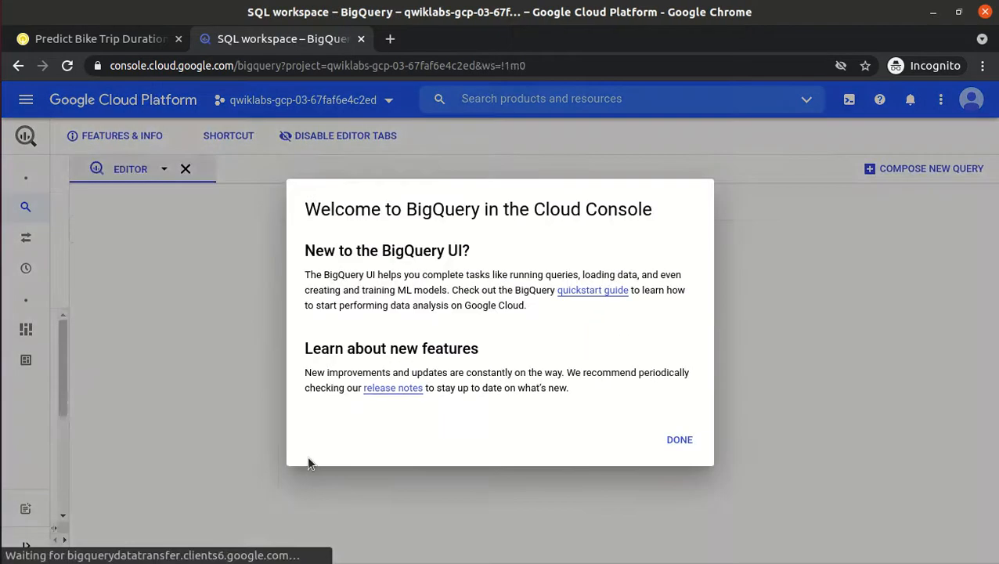
{"action": "left_click", "coordinate": [678, 439]}
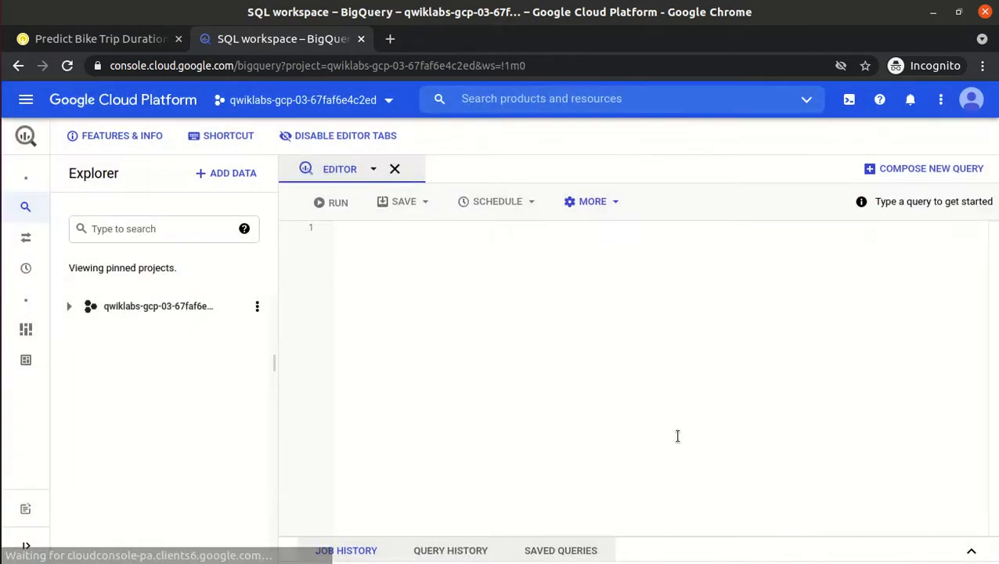
Step: Return to the Qwiklabs lab page and go through the "Open BigQuery Console" instructions to the "Explore bike data for feature engineering" section
{"action": "left_click", "coordinate": [123, 41]}
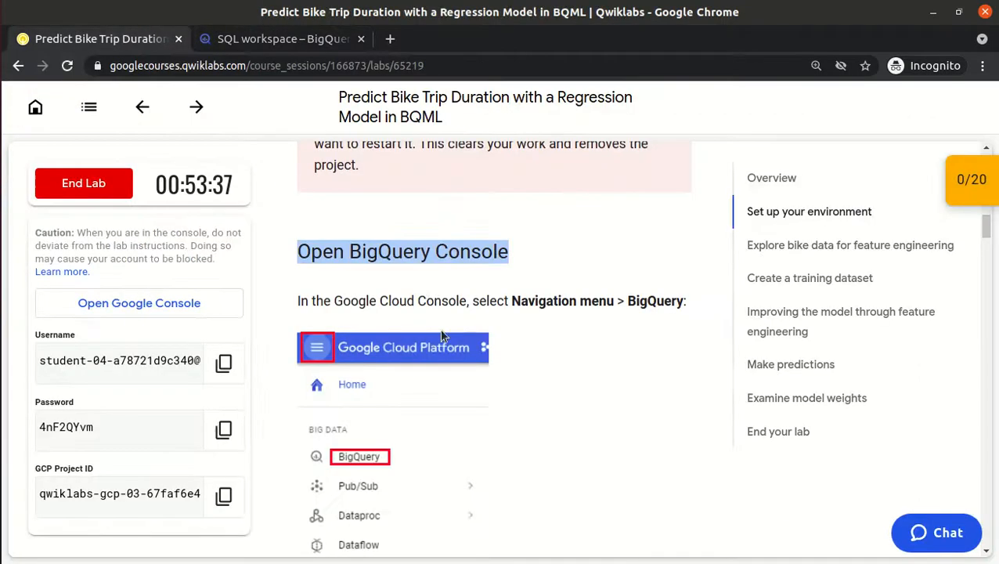
{"action": "left_click", "coordinate": [422, 281]}
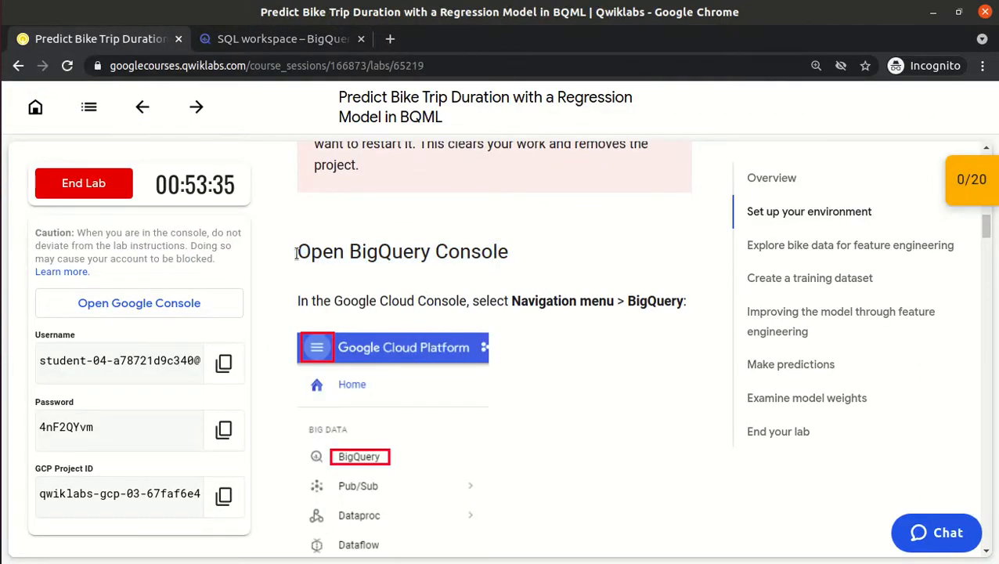
{"action": "left_click_drag", "start_coordinate": [348, 252], "coordinate": [522, 254]}
{"action": "left_click", "coordinate": [522, 254]}
{"action": "scroll", "coordinate": [522, 255], "scroll_direction": "down", "scroll_amount": 1}
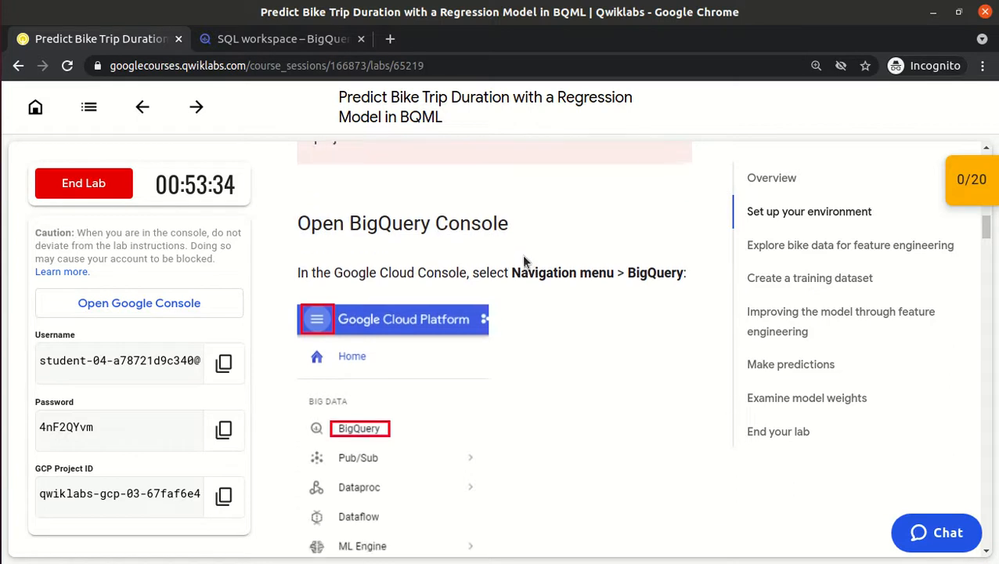
{"action": "scroll", "coordinate": [524, 260], "scroll_direction": "down", "scroll_amount": 10}
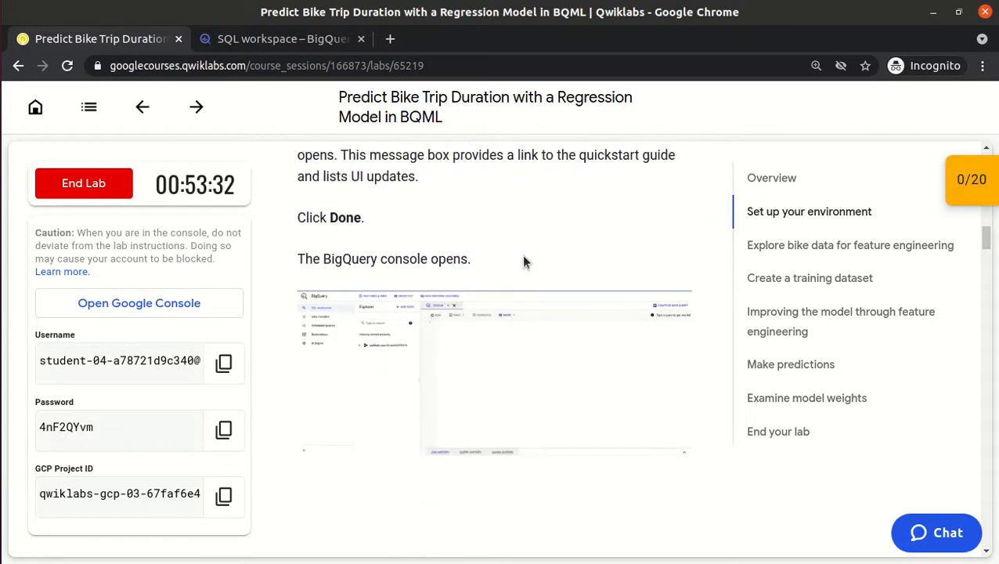
{"action": "scroll", "coordinate": [524, 257], "scroll_direction": "down", "scroll_amount": 2}
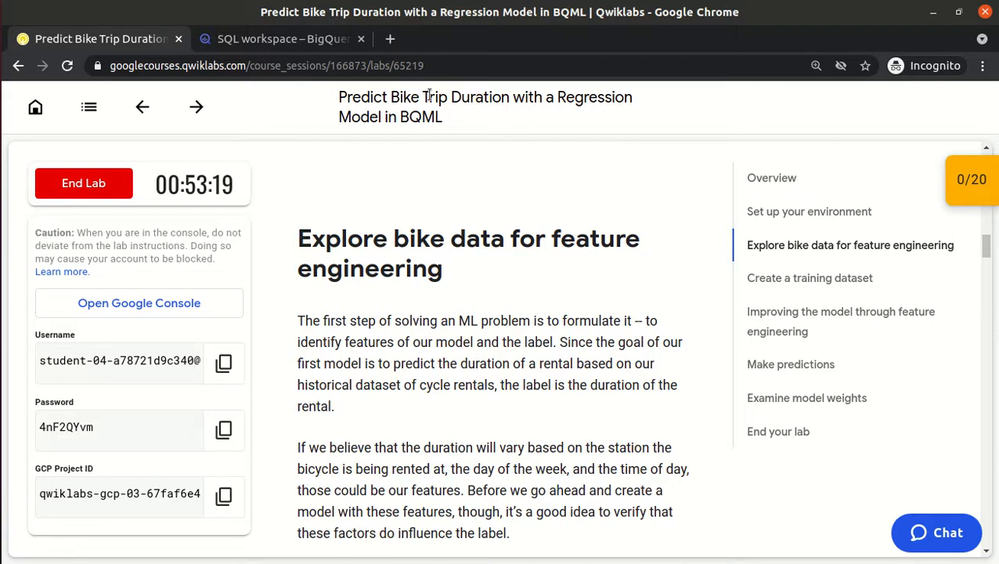
Step: Look over the section on exploring bike data for feature engineering, from the model's features and label to the "Impact of station" query
{"action": "left_click_drag", "start_coordinate": [485, 97], "coordinate": [507, 97]}
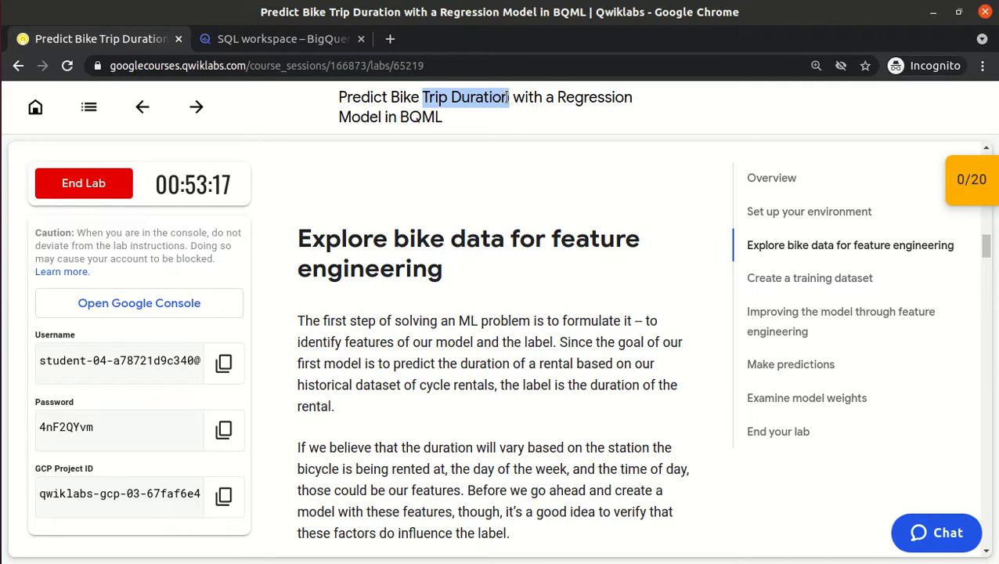
{"action": "left_click_drag", "start_coordinate": [297, 239], "coordinate": [451, 280]}
{"action": "left_click", "coordinate": [453, 281]}
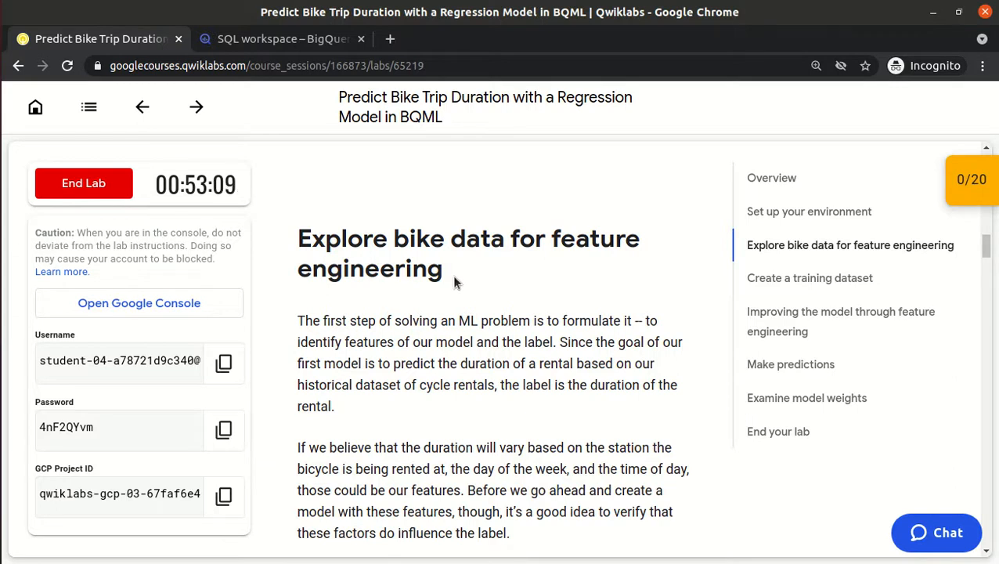
{"action": "scroll", "coordinate": [451, 275], "scroll_direction": "down", "scroll_amount": 5}
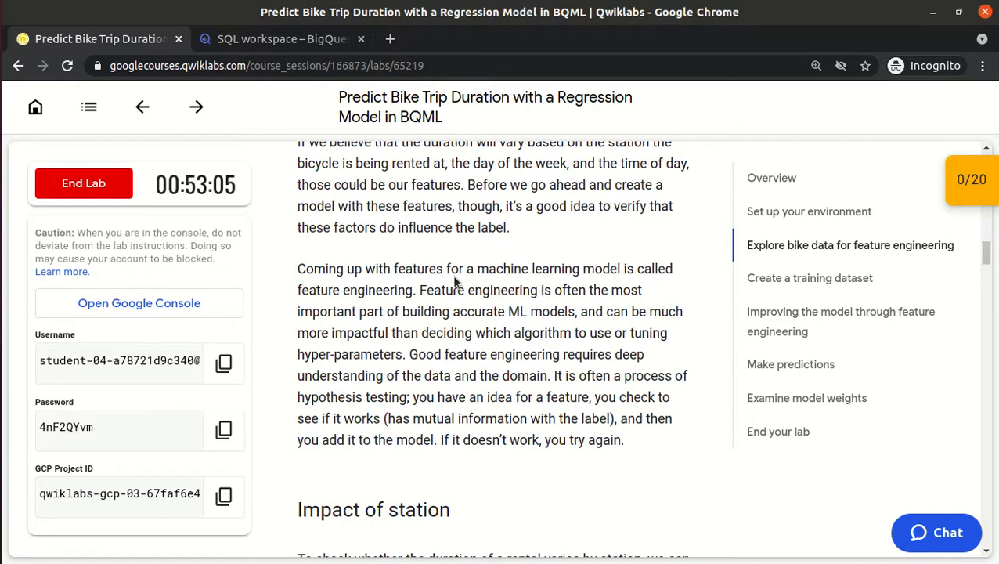
{"action": "scroll", "coordinate": [452, 275], "scroll_direction": "down", "scroll_amount": 4}
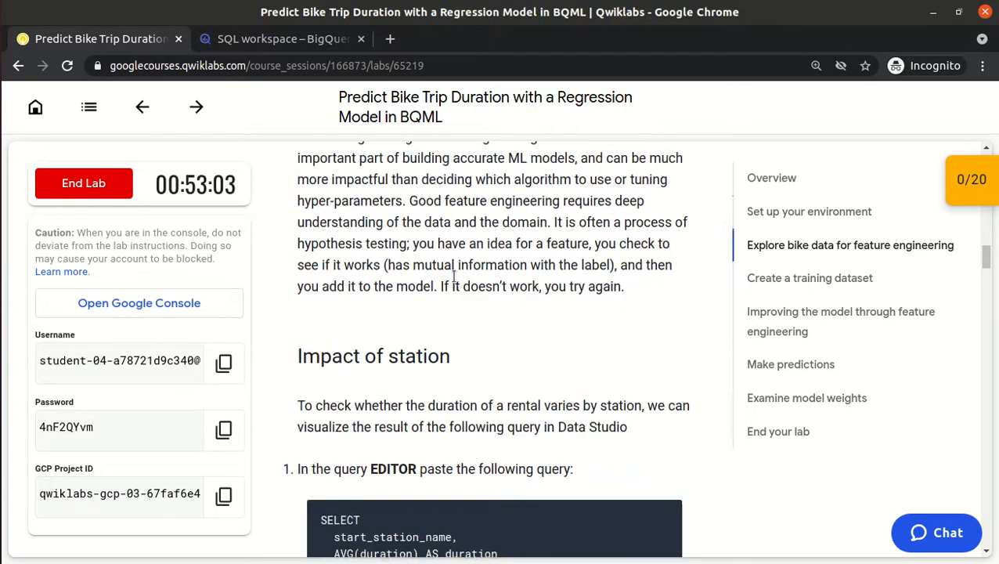
{"action": "scroll", "coordinate": [453, 276], "scroll_direction": "down", "scroll_amount": 1}
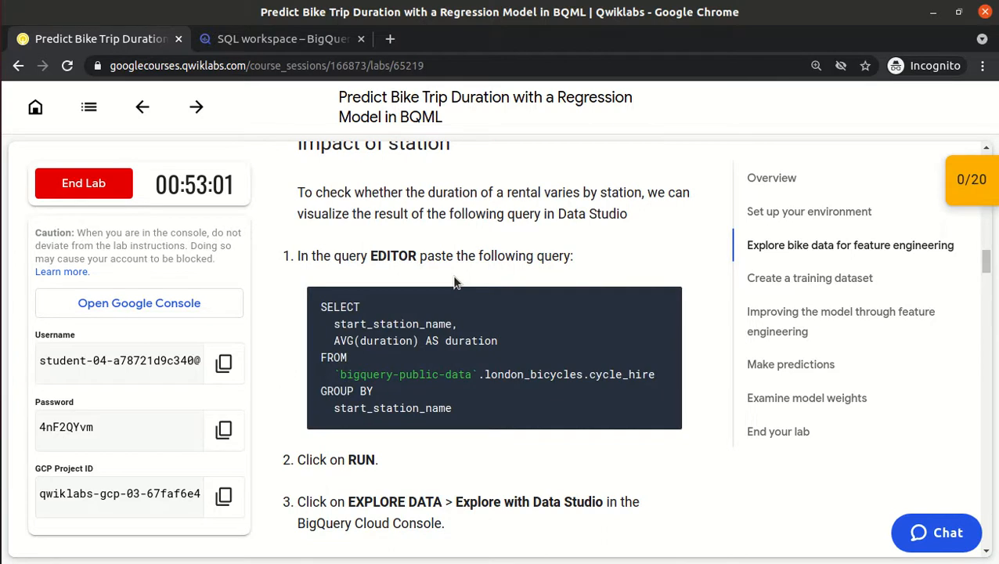
{"action": "scroll", "coordinate": [454, 281], "scroll_direction": "up", "scroll_amount": 2}
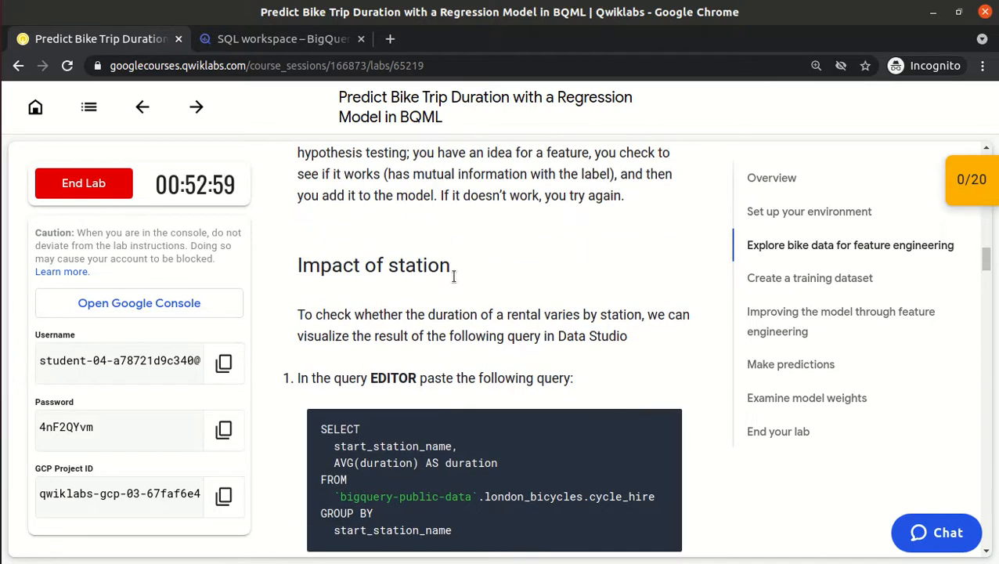
{"action": "scroll", "coordinate": [453, 275], "scroll_direction": "up", "scroll_amount": 3}
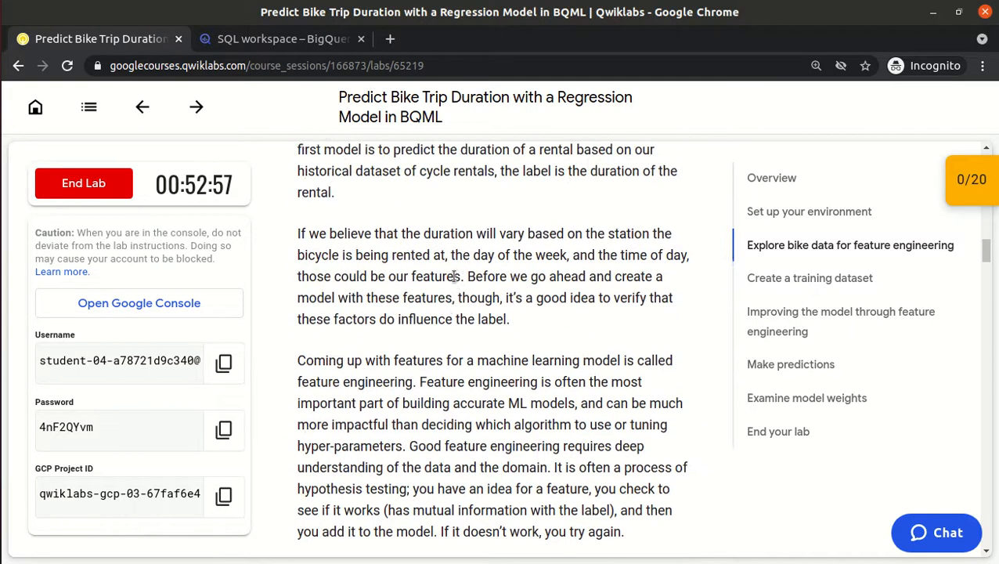
{"action": "scroll", "coordinate": [454, 282], "scroll_direction": "up", "scroll_amount": 1}
{"action": "scroll", "coordinate": [454, 282], "scroll_direction": "down", "scroll_amount": 3}
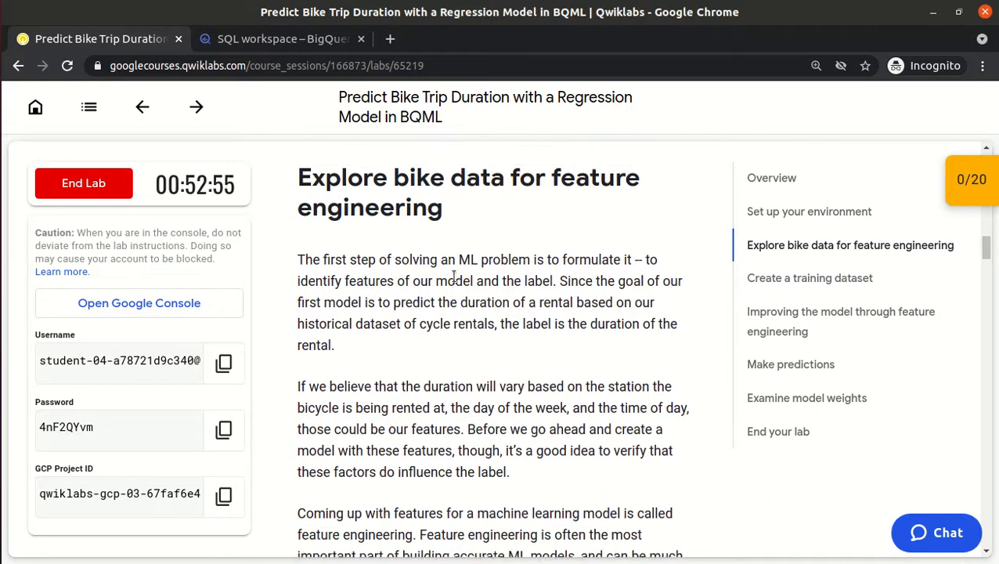
{"action": "scroll", "coordinate": [456, 282], "scroll_direction": "down", "scroll_amount": 3}
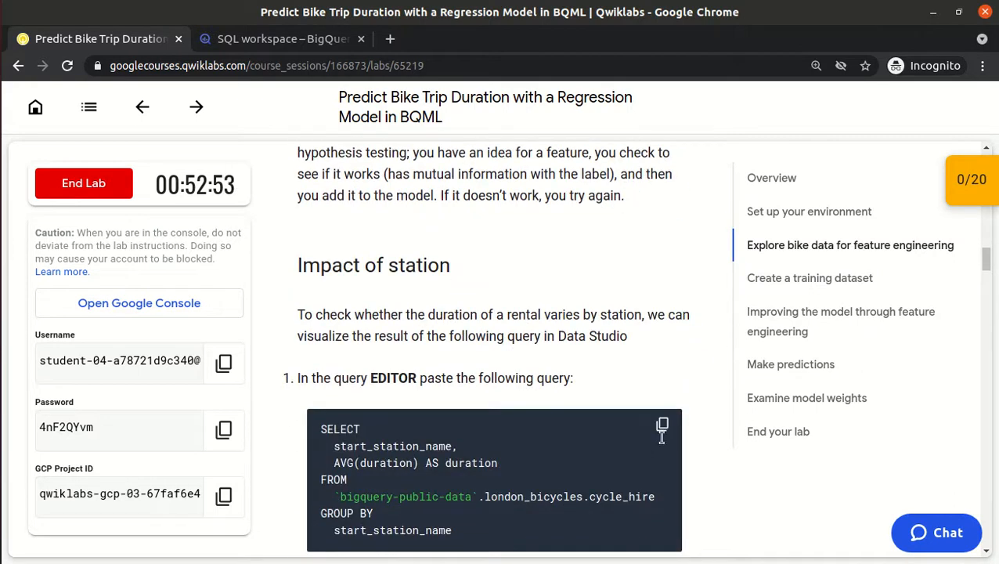
Step: Copy the "Impact of station" query from the lab and paste it into the BigQuery editor
{"action": "left_click", "coordinate": [663, 428]}
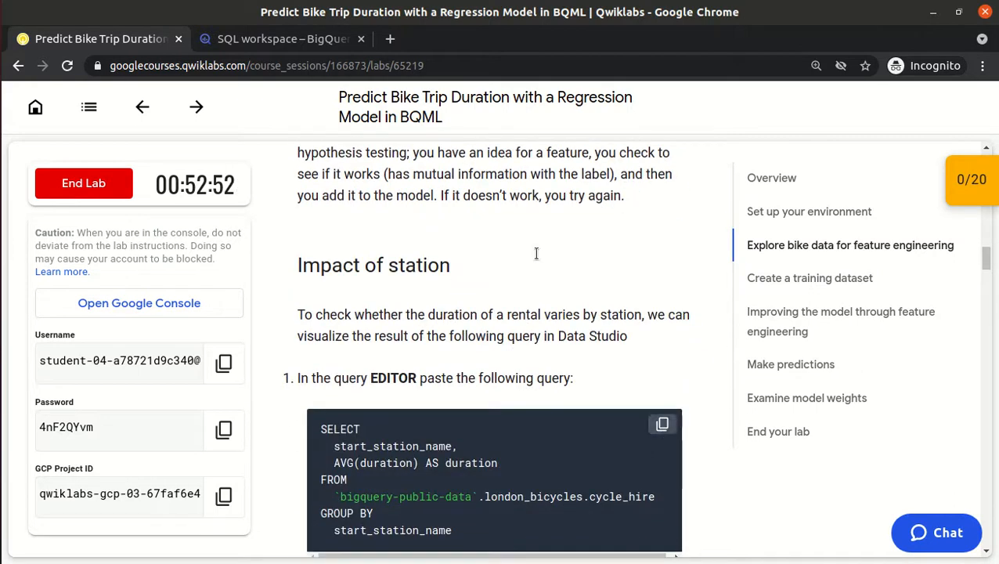
{"action": "left_click", "coordinate": [280, 41]}
{"action": "key", "text": "ctrl+v"}
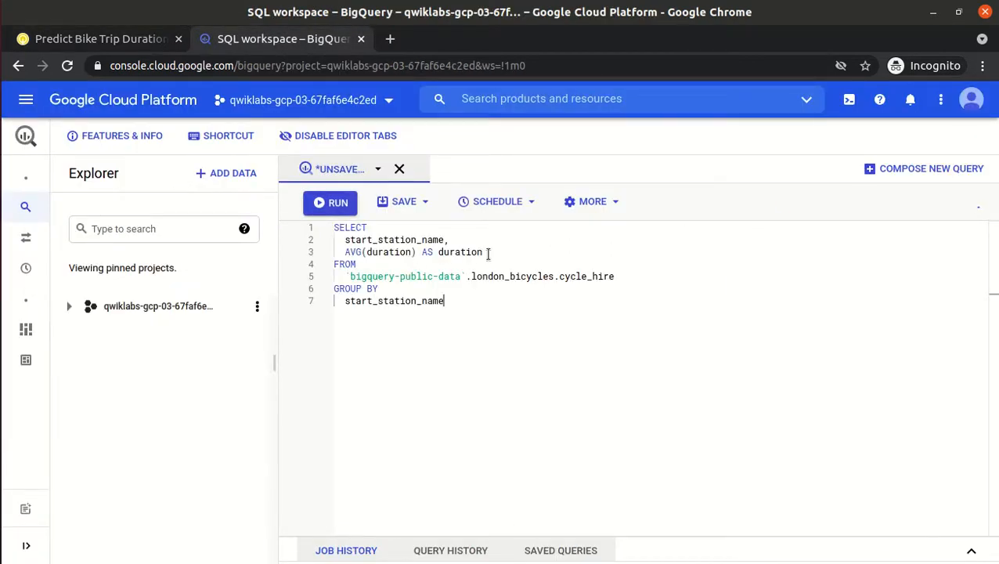
Step: Change the query to select * from london_bicycles.cycle_hire without the GROUP BY clause, and run it
{"action": "left_click_drag", "start_coordinate": [486, 253], "coordinate": [342, 240]}
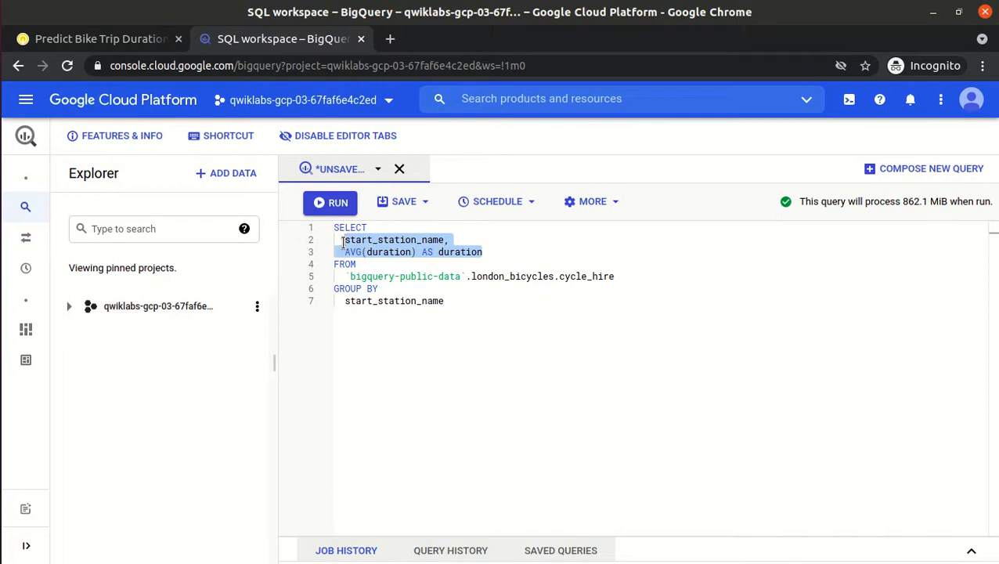
{"action": "key", "text": "BackSpace"}
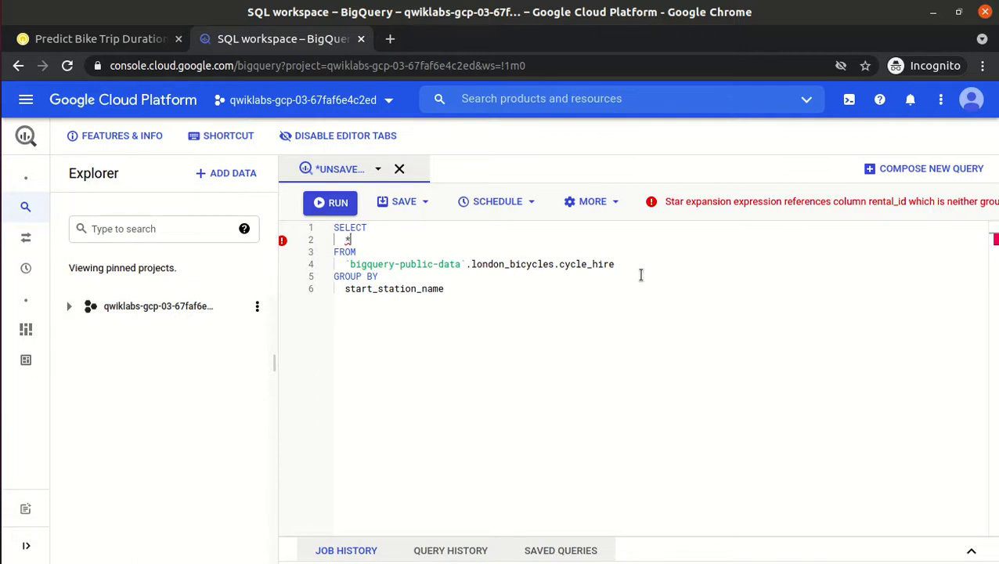
{"action": "left_click", "coordinate": [462, 293]}
{"action": "key", "text": "shift+Up"}
{"action": "key", "text": "shift+Home"}
{"action": "key", "text": "BackSpace"}
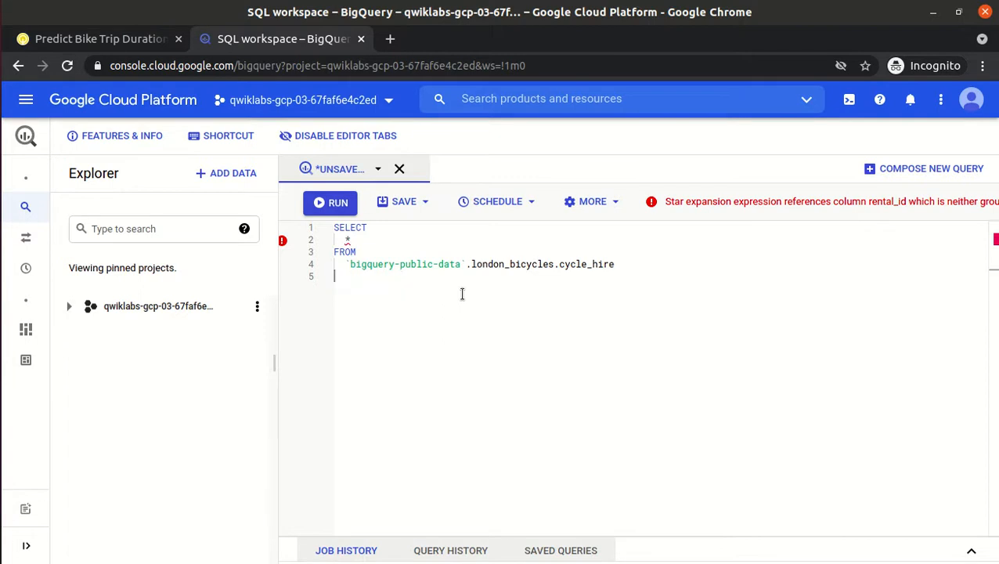
{"action": "key", "text": "BackSpace"}
{"action": "key", "text": "ctrl+Return"}
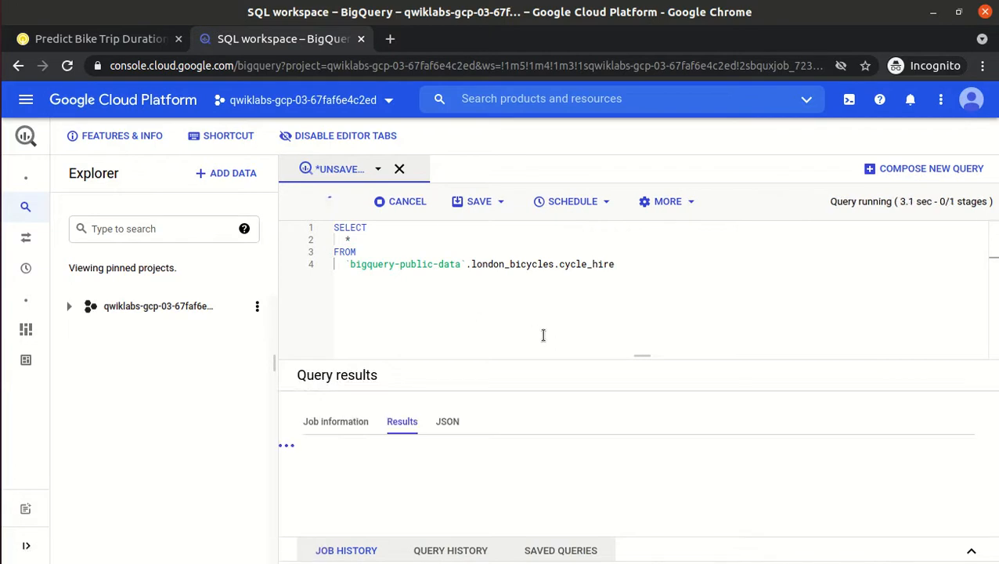
Step: Enlarge the query results area and examine the total row count and the duration, bike_id and end_date columns
{"action": "left_click_drag", "start_coordinate": [644, 359], "coordinate": [644, 288]}
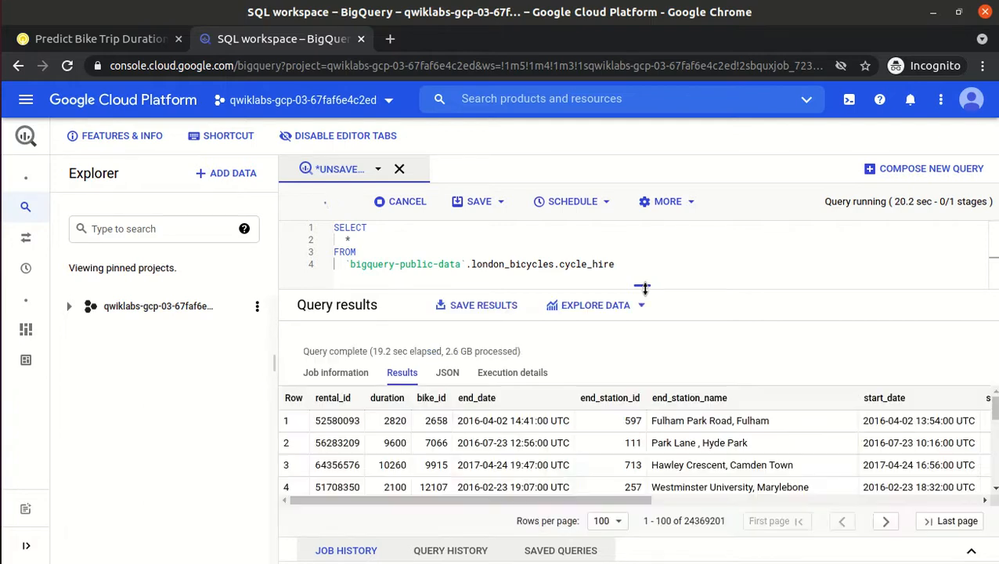
{"action": "double_click", "coordinate": [704, 522]}
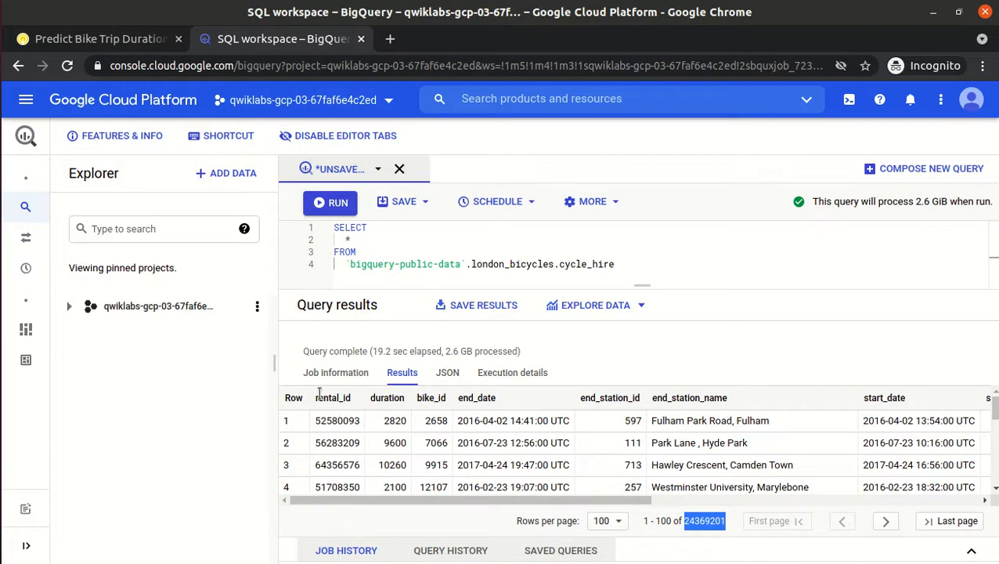
{"action": "double_click", "coordinate": [395, 401]}
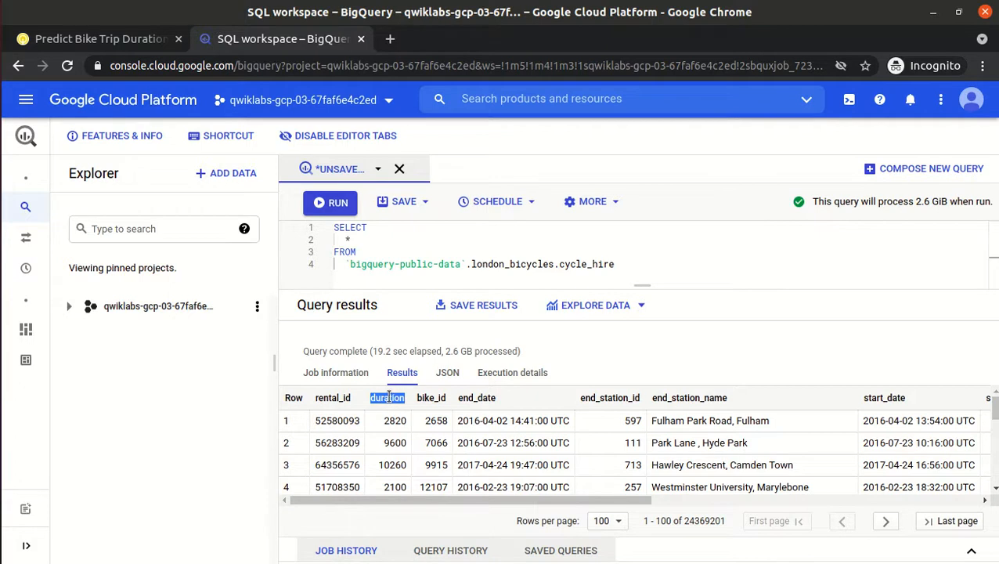
{"action": "double_click", "coordinate": [425, 397]}
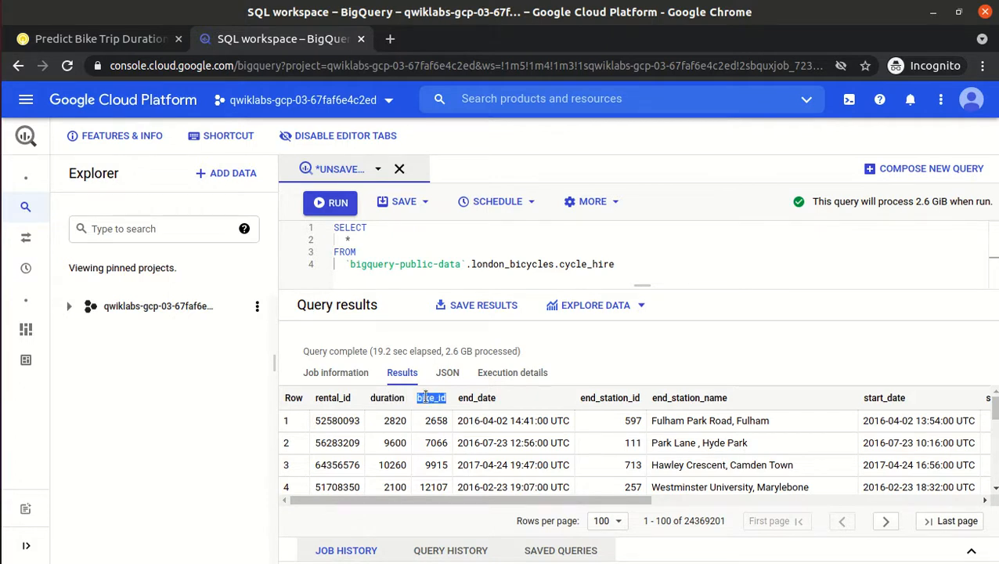
{"action": "left_click", "coordinate": [480, 398]}
{"action": "double_click", "coordinate": [479, 398]}
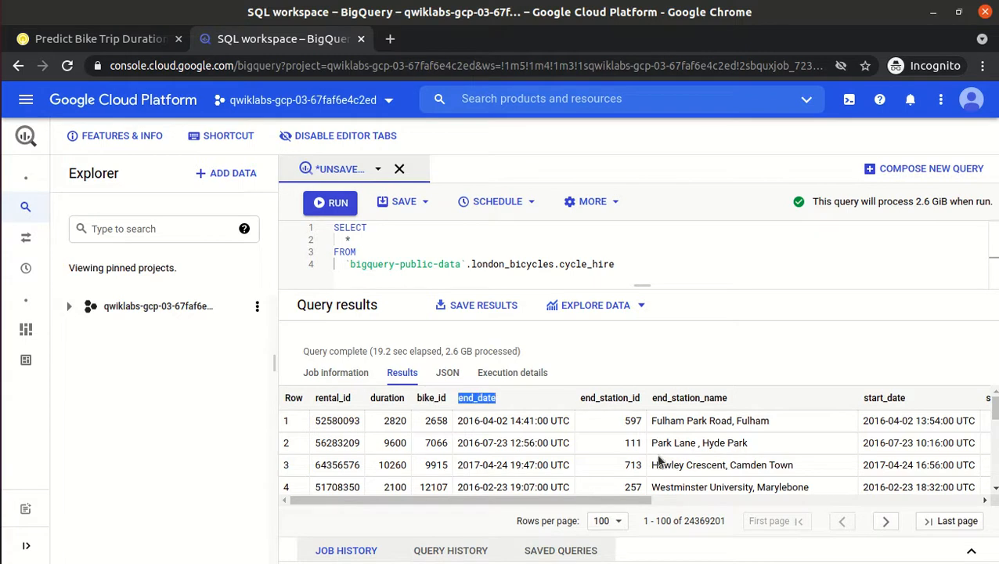
{"action": "left_click_drag", "start_coordinate": [600, 499], "coordinate": [580, 499]}
{"action": "left_click", "coordinate": [745, 331]}
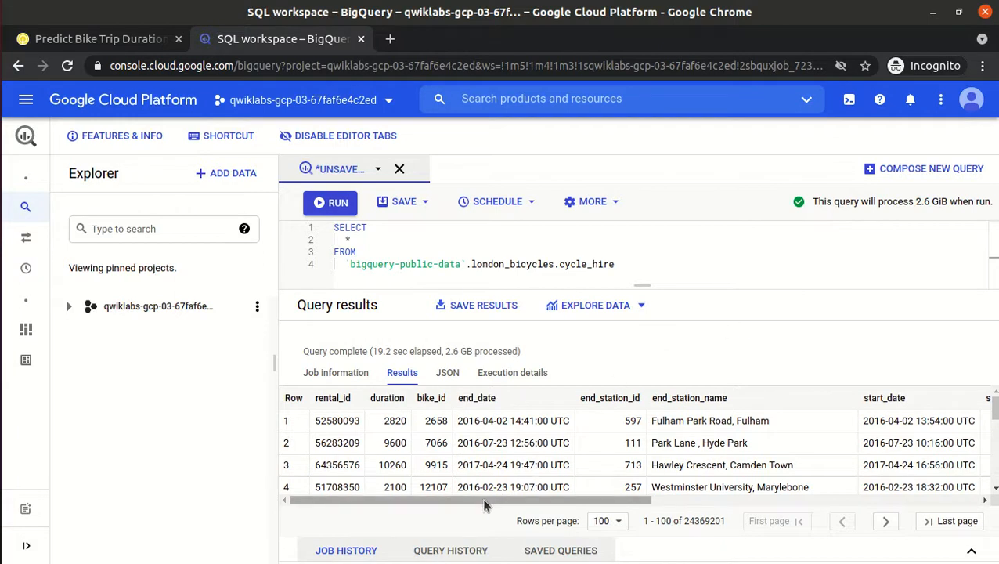
Step: Examine the remaining columns of the cycle_hire results, from start_station_name to end_station_priority_id, and compare the rental_id and duration columns
{"action": "left_click_drag", "start_coordinate": [484, 501], "coordinate": [824, 501]}
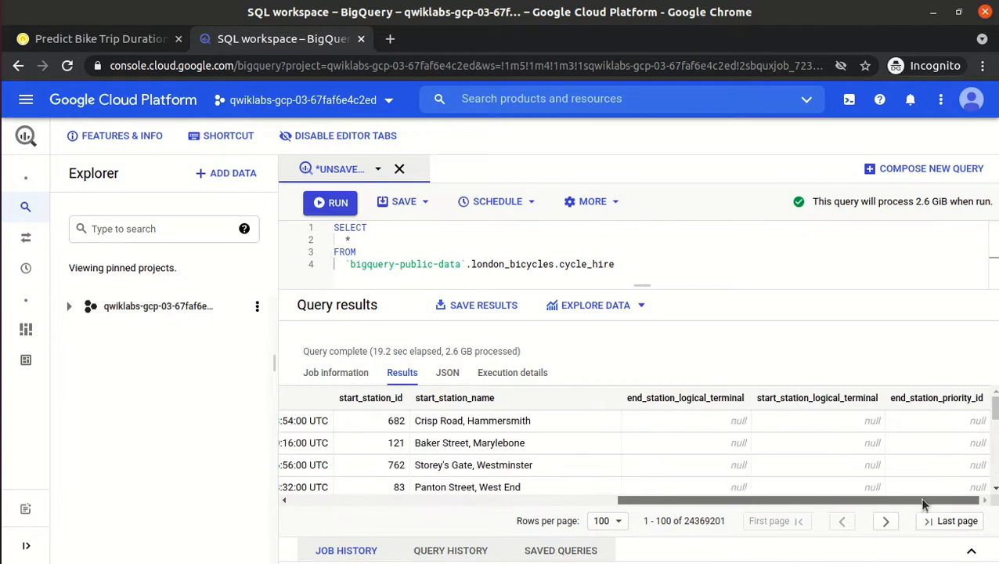
{"action": "left_click_drag", "start_coordinate": [887, 503], "coordinate": [475, 506]}
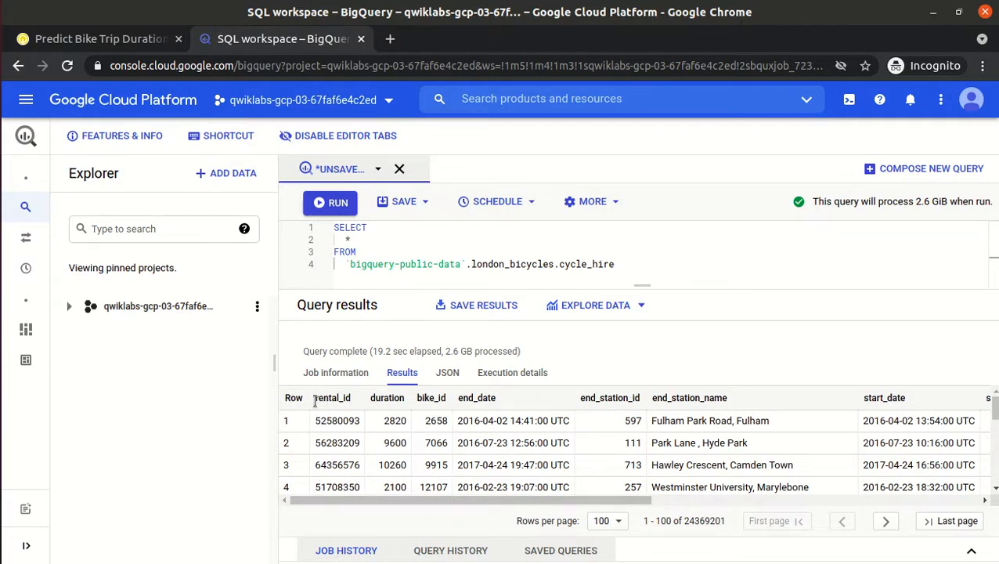
{"action": "left_click_drag", "start_coordinate": [315, 401], "coordinate": [355, 404]}
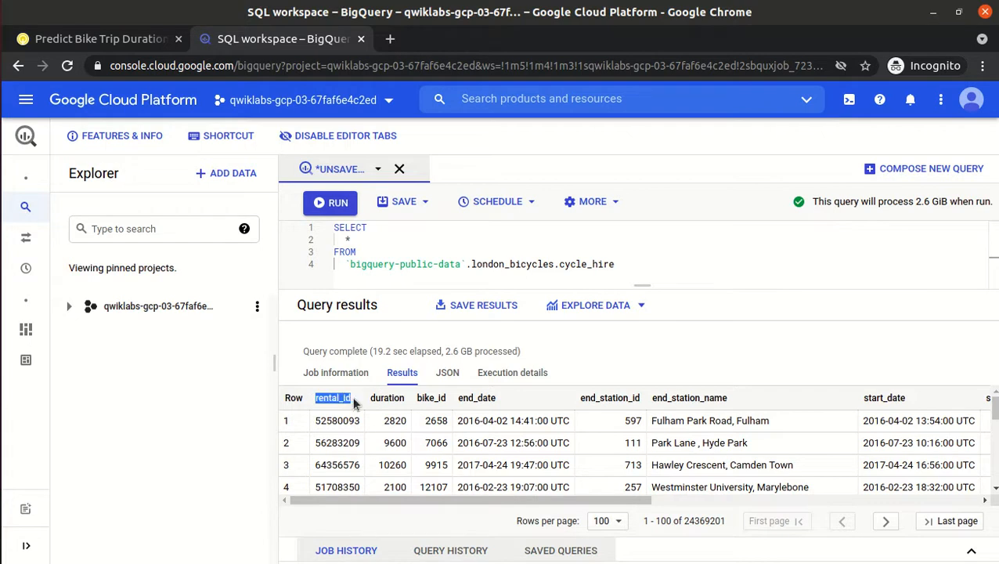
{"action": "left_click", "coordinate": [381, 396]}
{"action": "double_click", "coordinate": [381, 396]}
{"action": "double_click", "coordinate": [335, 397]}
{"action": "left_click", "coordinate": [374, 397]}
{"action": "double_click", "coordinate": [375, 397]}
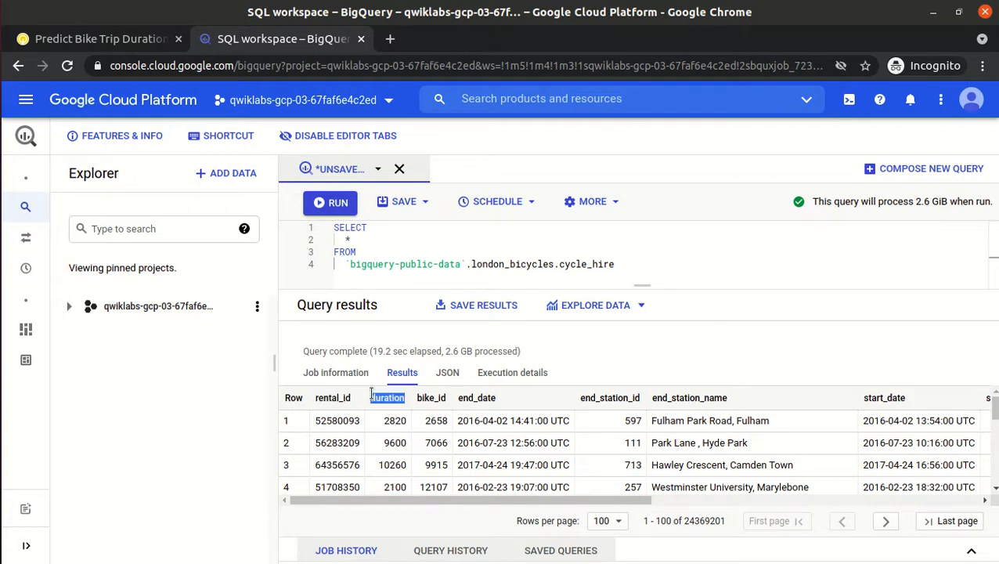
{"action": "left_click", "coordinate": [331, 398]}
{"action": "double_click", "coordinate": [332, 398]}
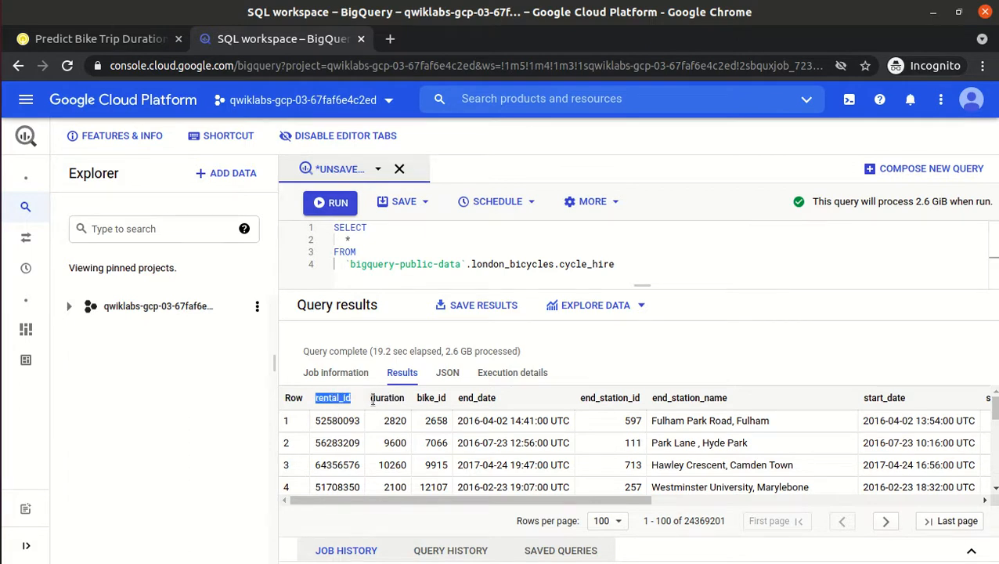
Step: Replace the query with the lab's AVG(duration) by start_station_name query, run it, and enlarge the results area
{"action": "left_click_drag", "start_coordinate": [631, 284], "coordinate": [642, 386]}
{"action": "key", "text": "ctrl+a"}
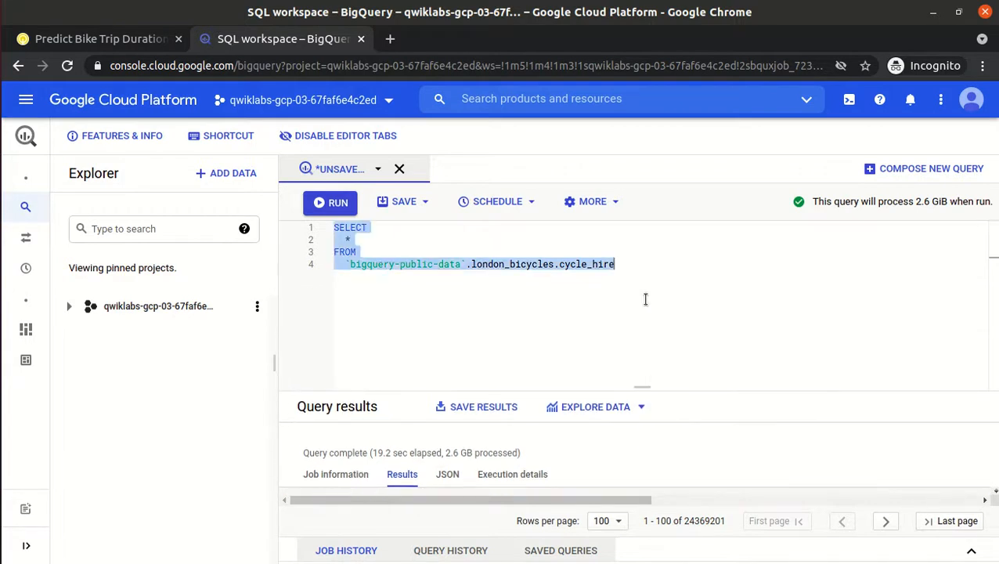
{"action": "key", "text": "ctrl+v"}
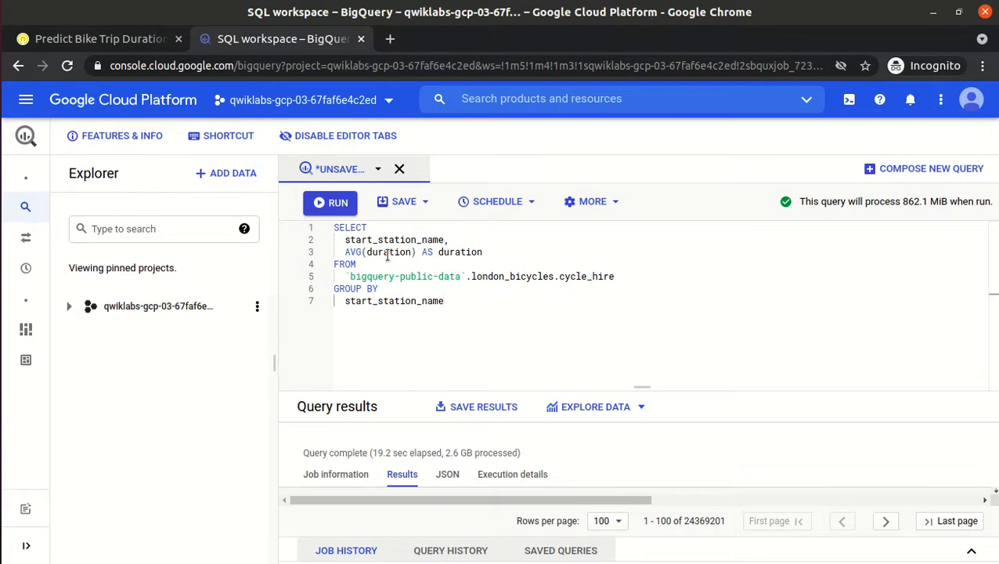
{"action": "left_click", "coordinate": [335, 204]}
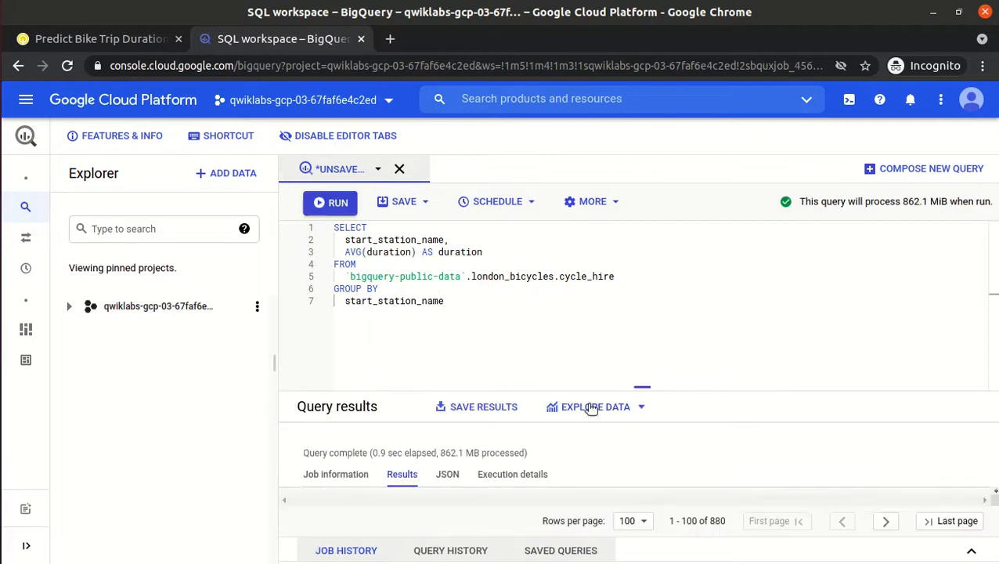
{"action": "left_click_drag", "start_coordinate": [638, 383], "coordinate": [635, 298]}
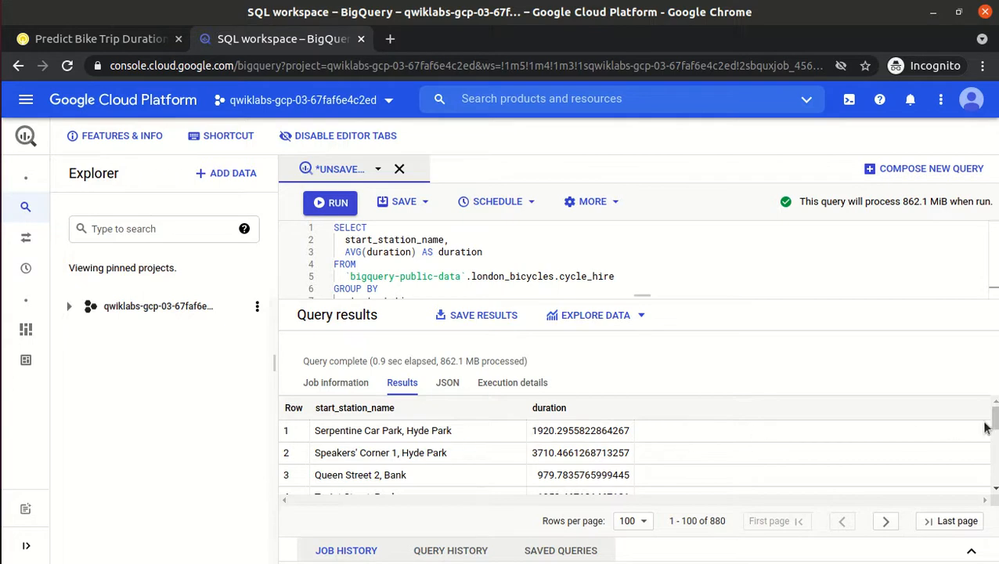
{"action": "mouse_move", "coordinate": [995, 419]}
{"action": "left_mouse_down"}
{"action": "mouse_move", "coordinate": [995, 462]}
{"action": "mouse_move", "coordinate": [995, 419]}
{"action": "left_mouse_up"}
Step: Explore the query results with Data Studio, accepting the welcome prompt and authorizing access to BigQuery data
{"action": "left_click", "coordinate": [589, 319]}
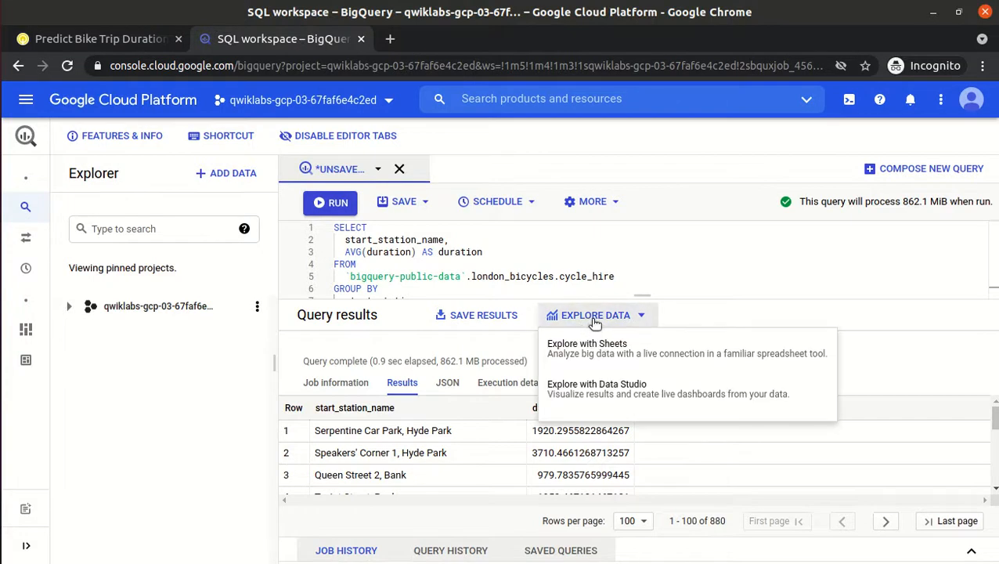
{"action": "left_click", "coordinate": [584, 395]}
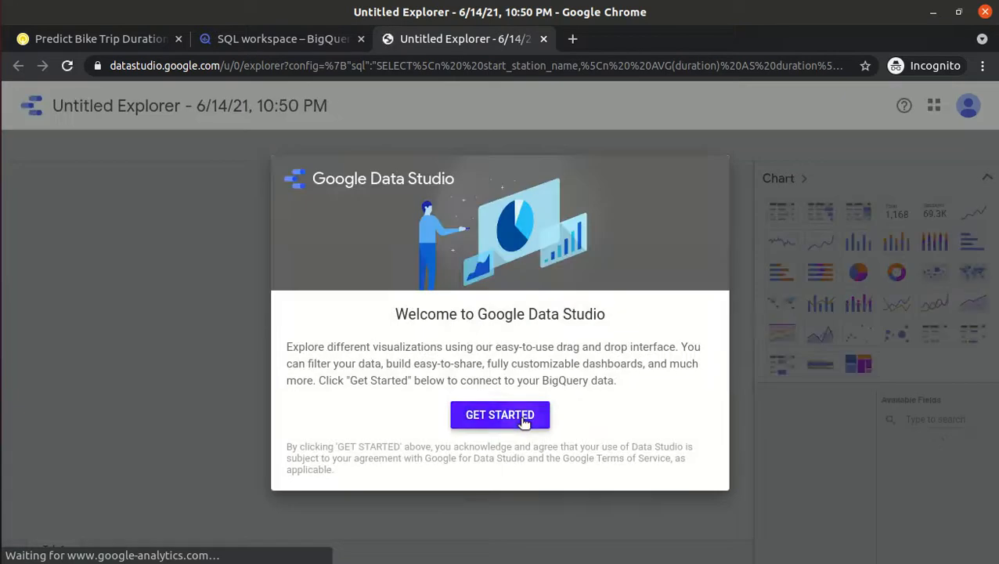
{"action": "left_click", "coordinate": [522, 415]}
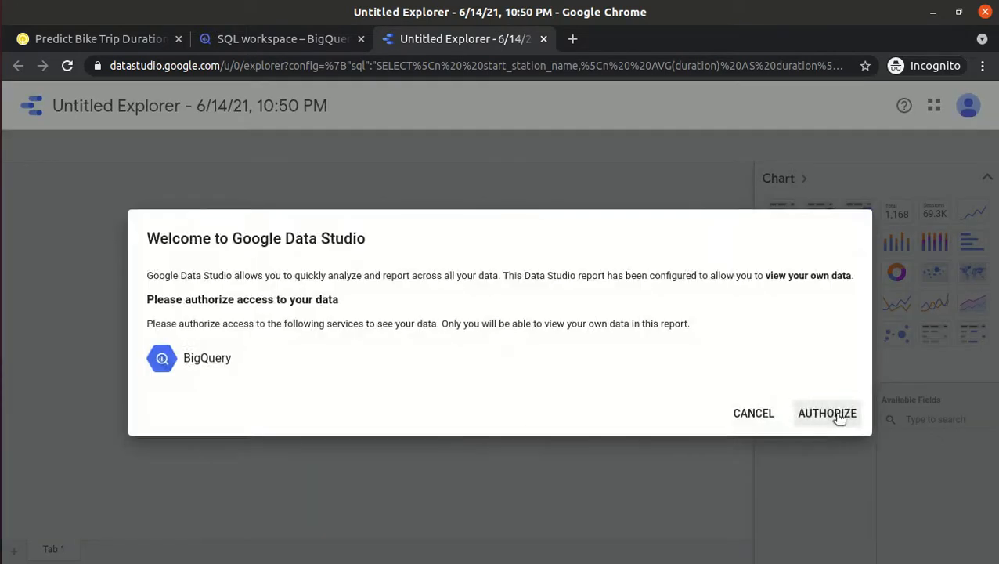
{"action": "left_click", "coordinate": [836, 416]}
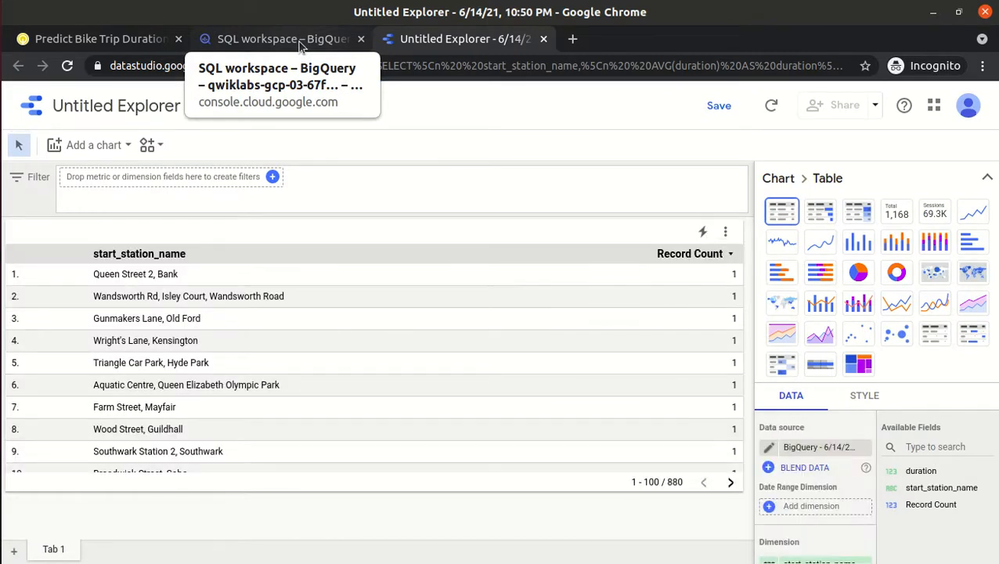
Step: Return to the Qwiklabs lab page and review the lab title and the duration column in the "Impact of station" query
{"action": "left_click", "coordinate": [299, 41]}
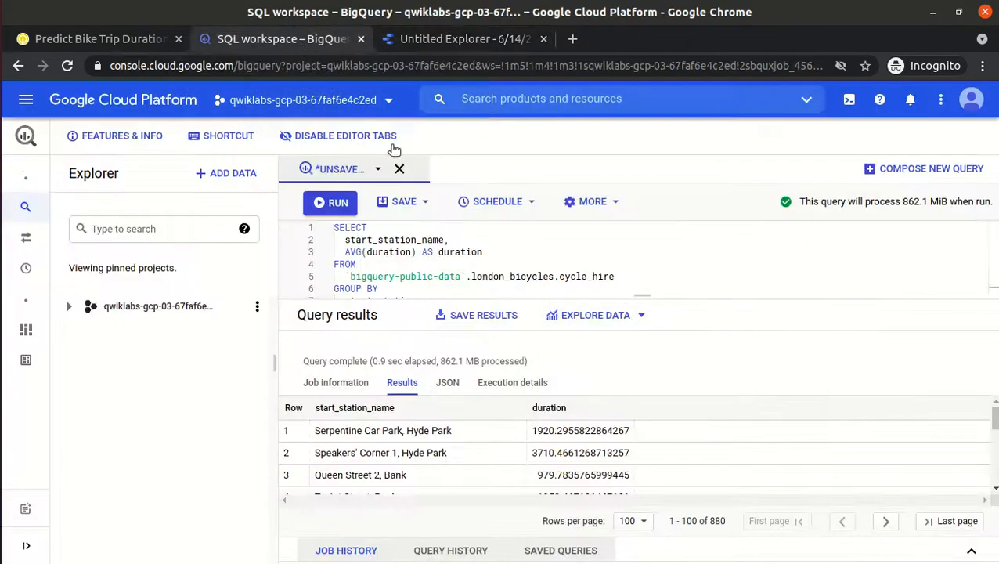
{"action": "left_click", "coordinate": [100, 41]}
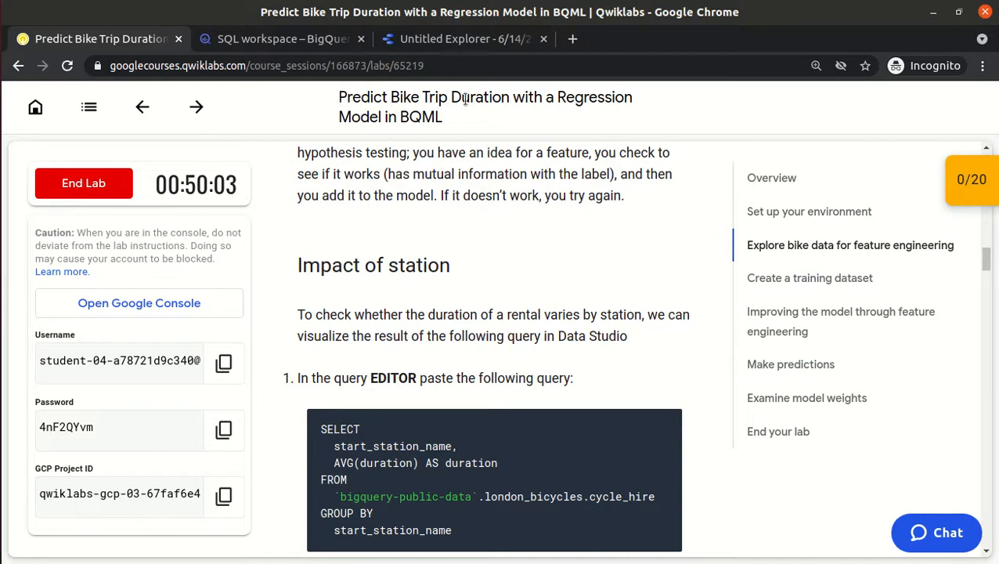
{"action": "left_click_drag", "start_coordinate": [423, 98], "coordinate": [512, 97]}
{"action": "left_click", "coordinate": [488, 305]}
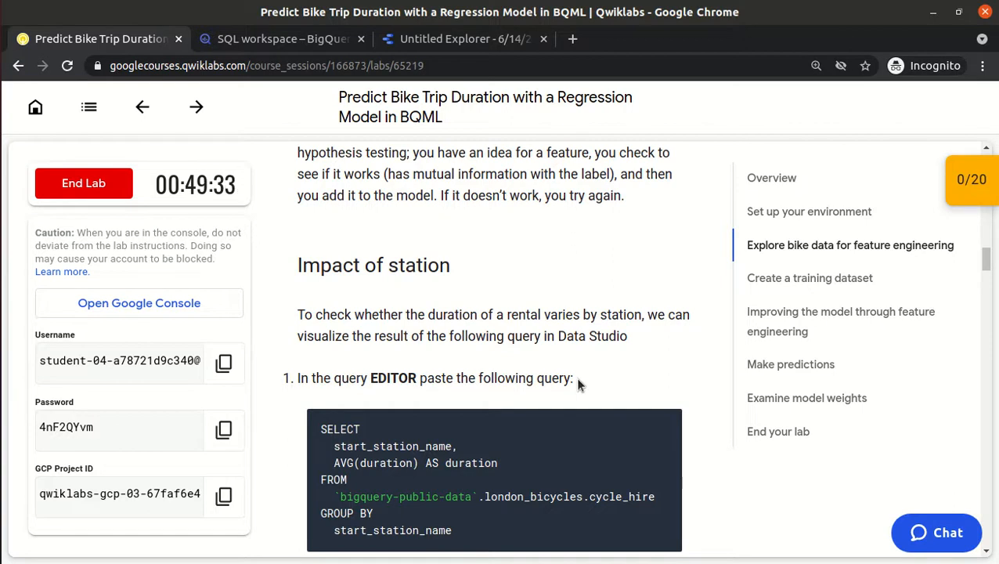
{"action": "left_click", "coordinate": [306, 49]}
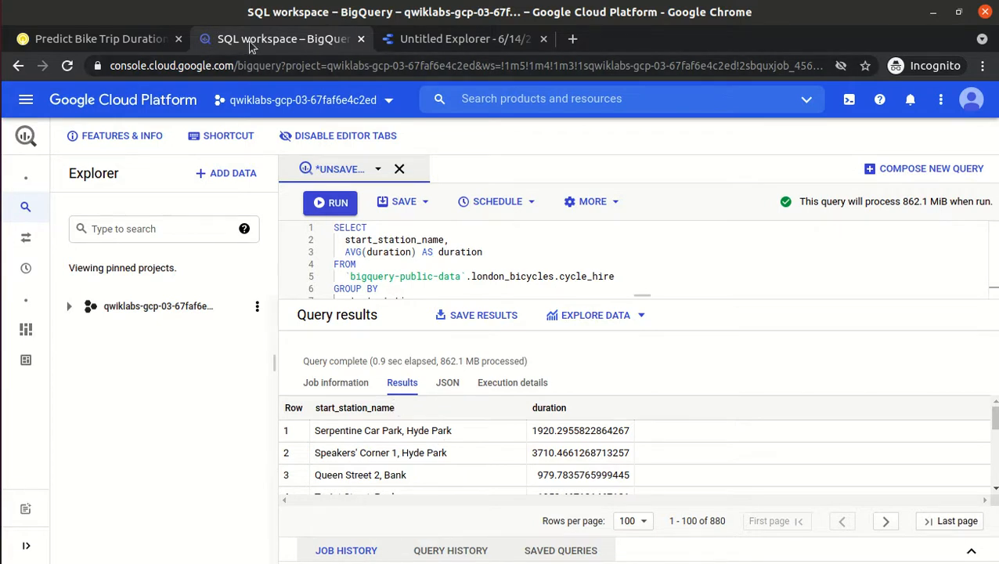
{"action": "left_click", "coordinate": [90, 45]}
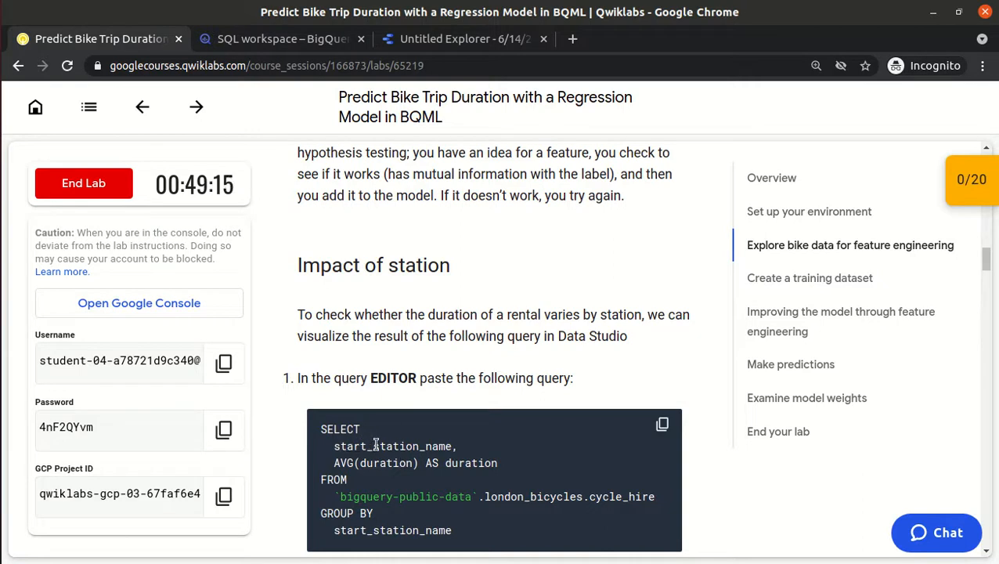
{"action": "double_click", "coordinate": [467, 464]}
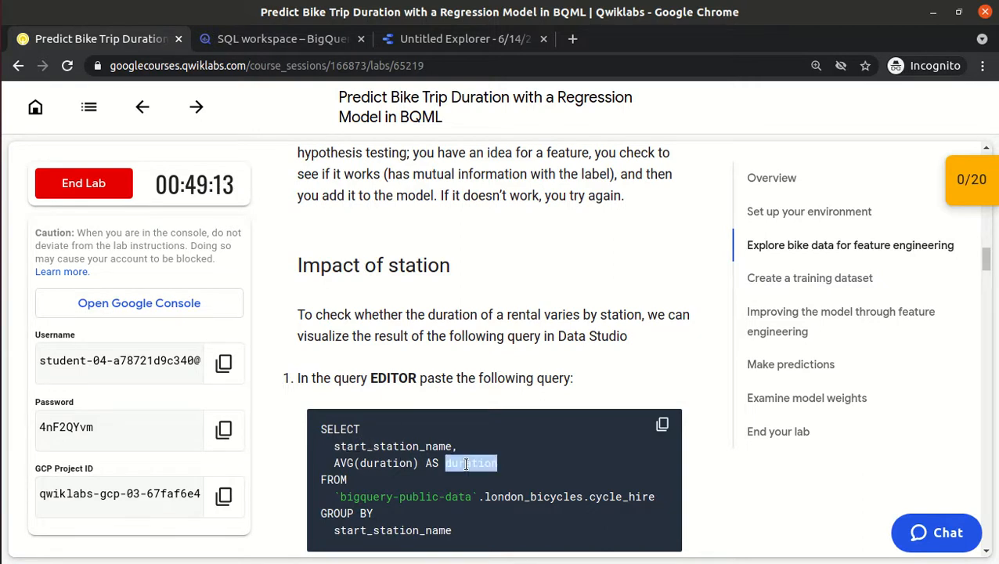
{"action": "left_click", "coordinate": [467, 464]}
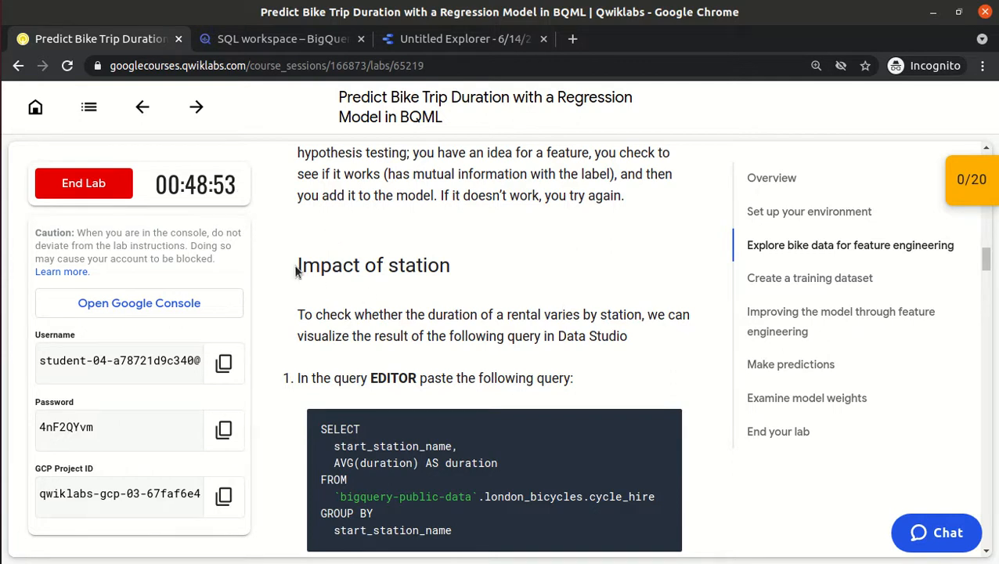
Step: Study how the "Impact of station" query relates start_station_name to average duration, then view the full query in the BigQuery editor
{"action": "left_click_drag", "start_coordinate": [297, 267], "coordinate": [461, 270]}
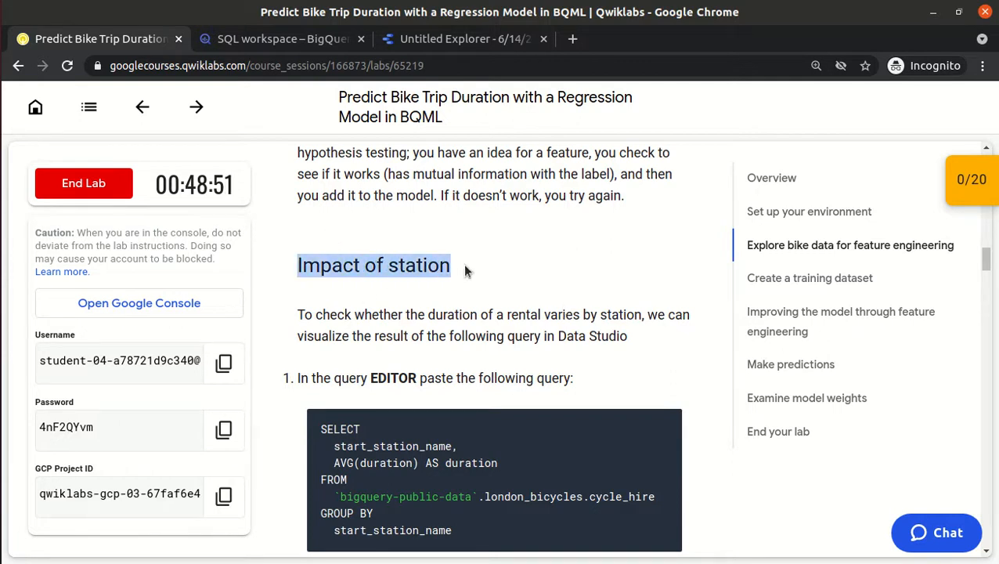
{"action": "left_click", "coordinate": [466, 269]}
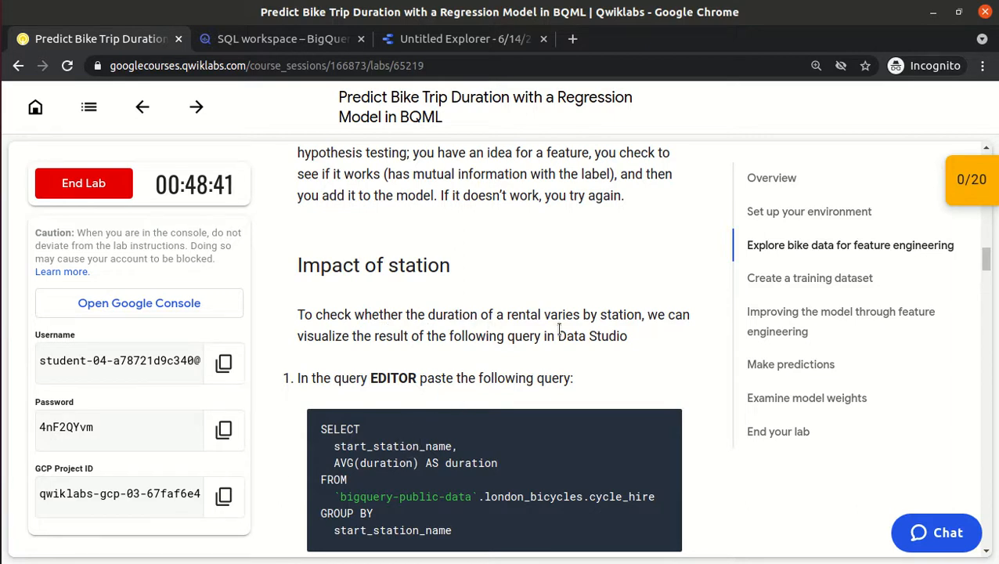
{"action": "double_click", "coordinate": [625, 315]}
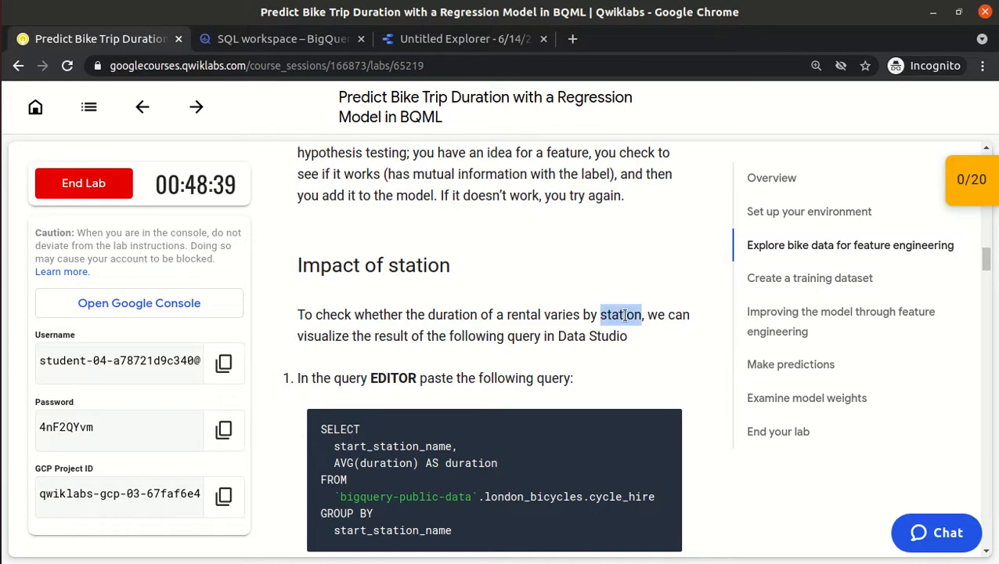
{"action": "left_click", "coordinate": [456, 468]}
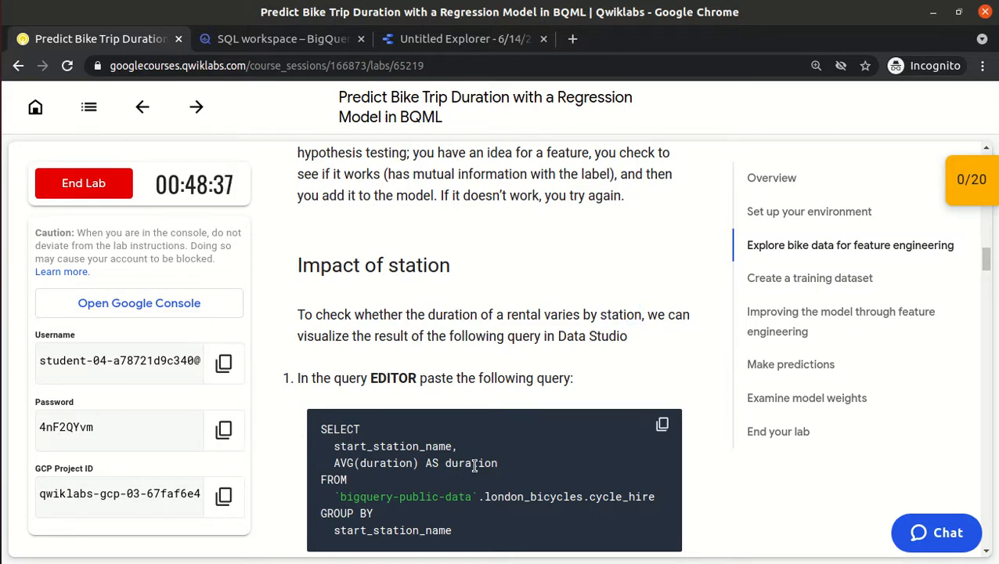
{"action": "double_click", "coordinate": [473, 466]}
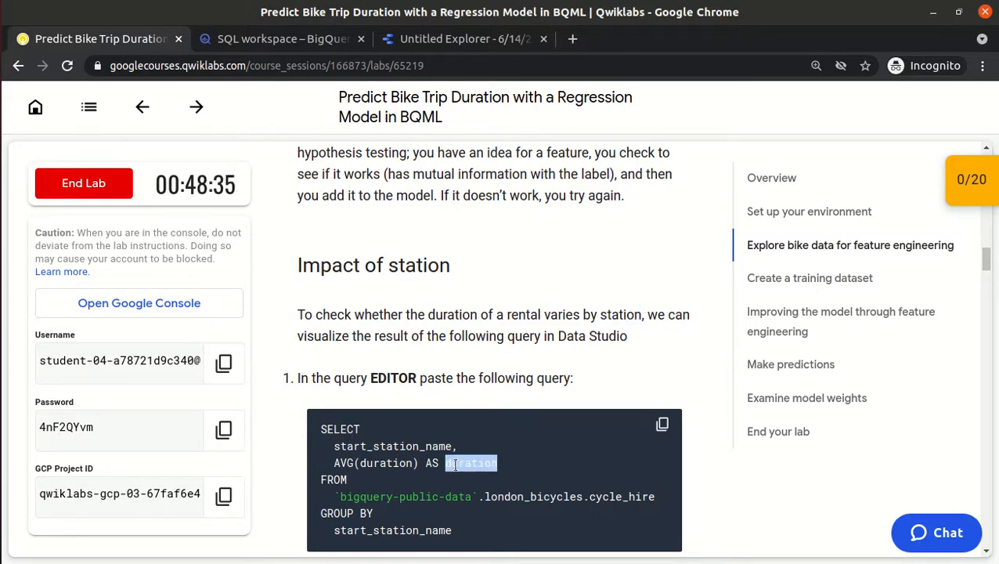
{"action": "double_click", "coordinate": [388, 446]}
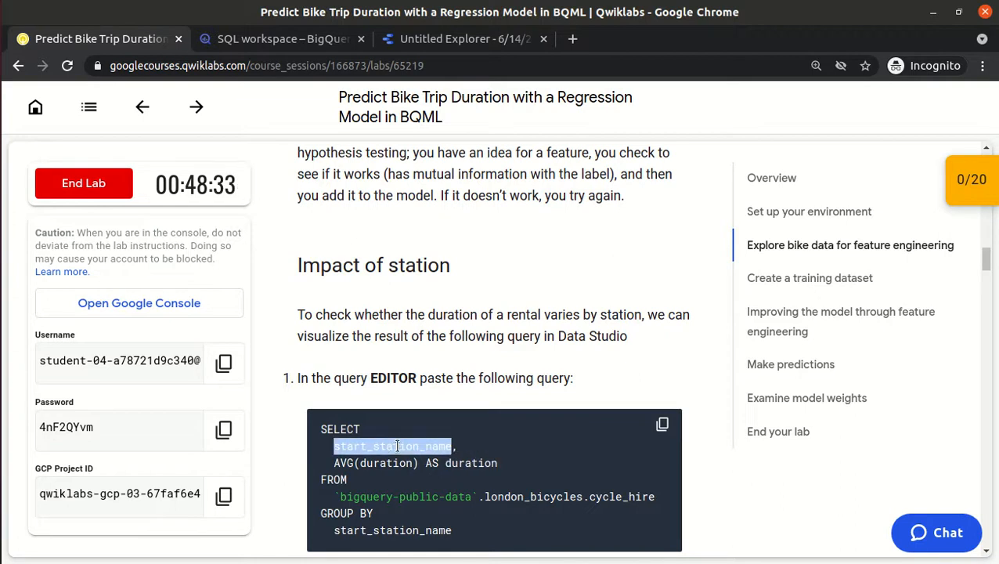
{"action": "left_click", "coordinate": [464, 461]}
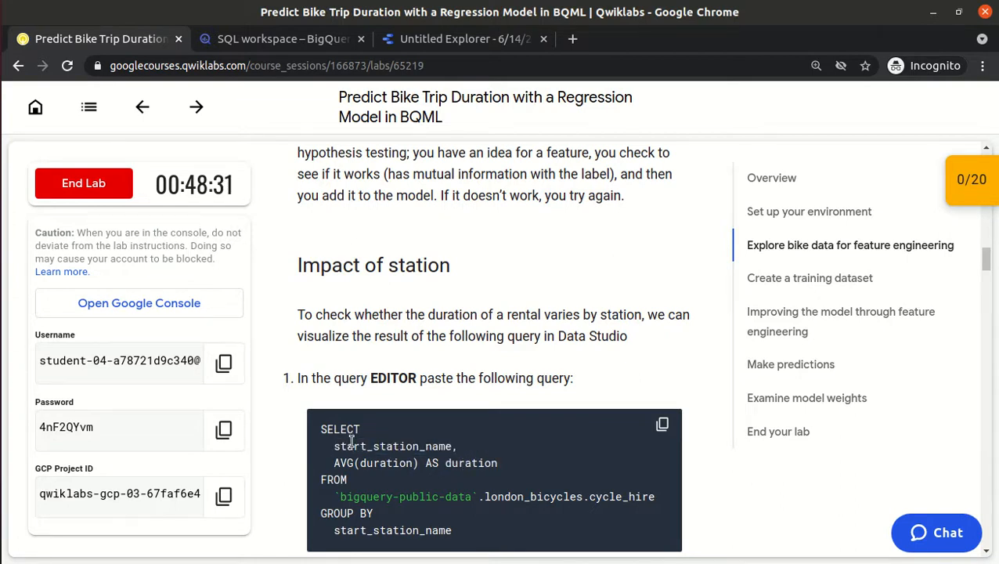
{"action": "left_click", "coordinate": [299, 48]}
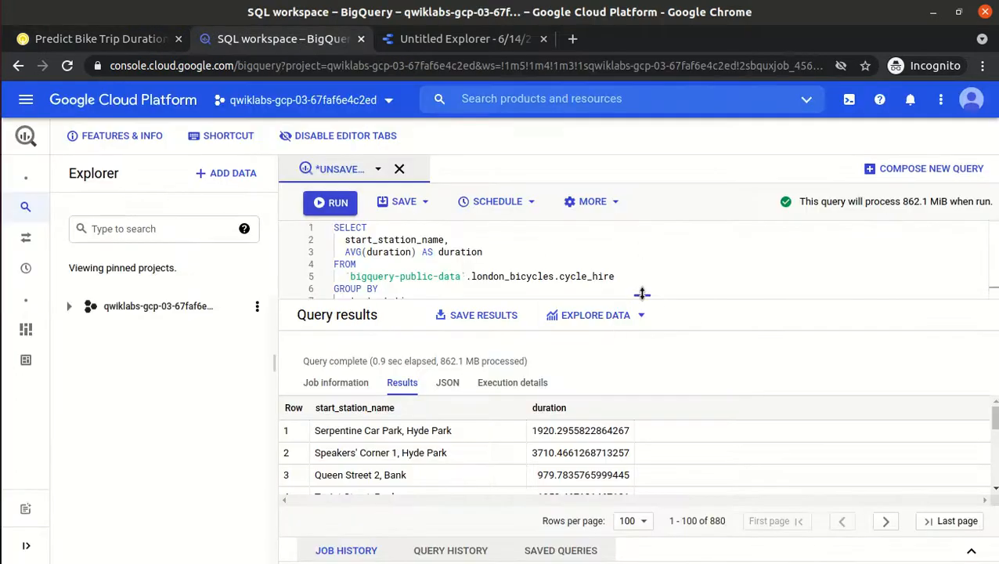
{"action": "left_click_drag", "start_coordinate": [642, 293], "coordinate": [642, 384]}
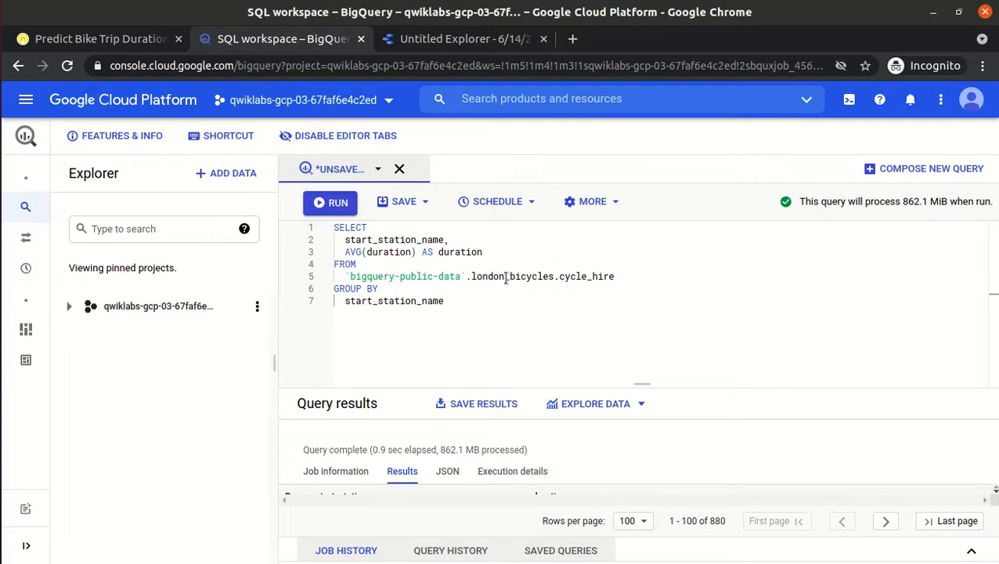
Step: Switch to the Data Studio explorer and change the station table to a column chart
{"action": "left_click", "coordinate": [427, 46]}
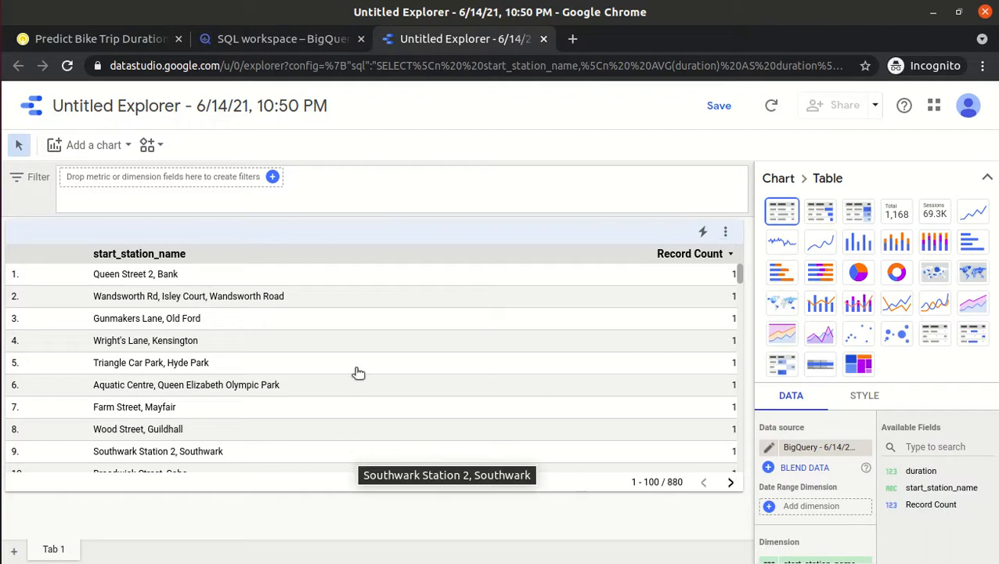
{"action": "left_click", "coordinate": [859, 243]}
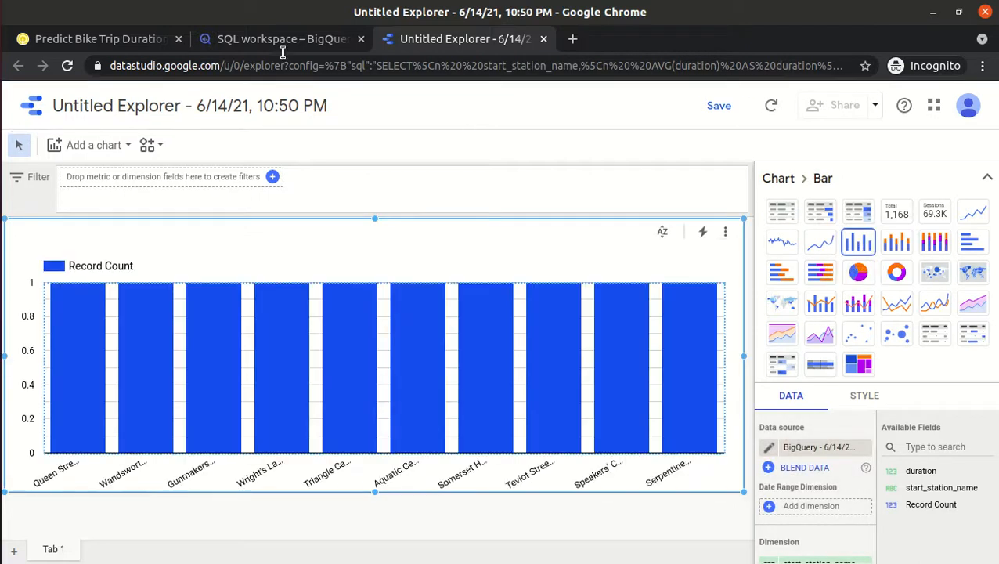
Step: Read the lab's Data Studio instructions for the column chart and its dimension, metric, sort and interaction settings, then return to the explorer
{"action": "left_click", "coordinate": [105, 40]}
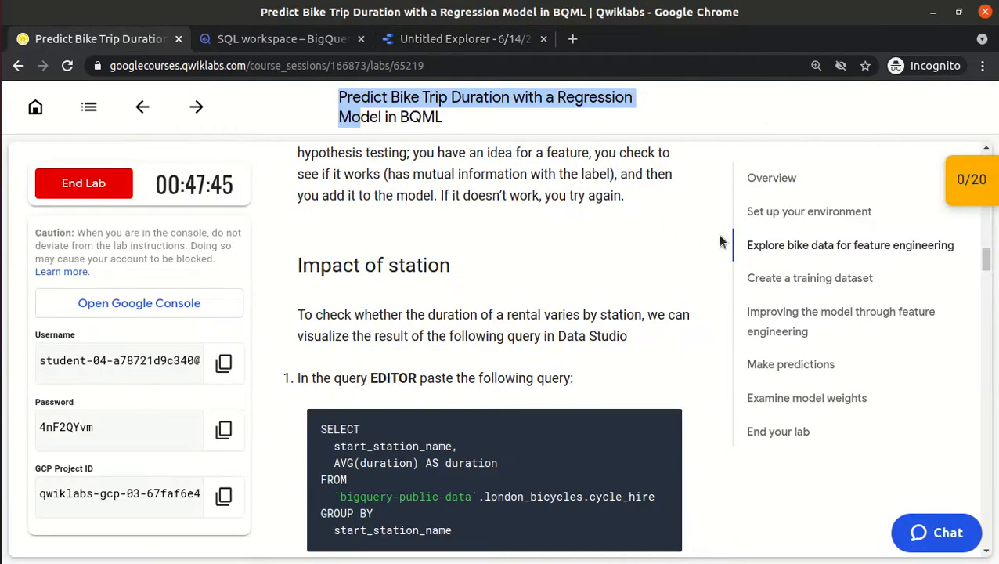
{"action": "left_click", "coordinate": [653, 277]}
{"action": "scroll", "coordinate": [654, 278], "scroll_direction": "down", "scroll_amount": 4}
{"action": "scroll", "coordinate": [655, 278], "scroll_direction": "down", "scroll_amount": 4}
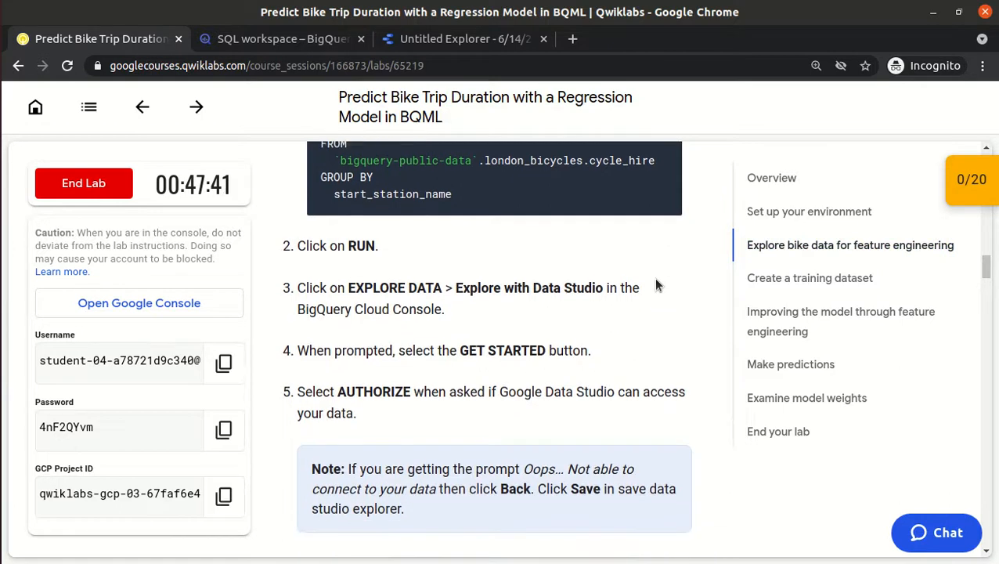
{"action": "scroll", "coordinate": [654, 280], "scroll_direction": "down", "scroll_amount": 2}
{"action": "left_click_drag", "start_coordinate": [439, 288], "coordinate": [517, 288]}
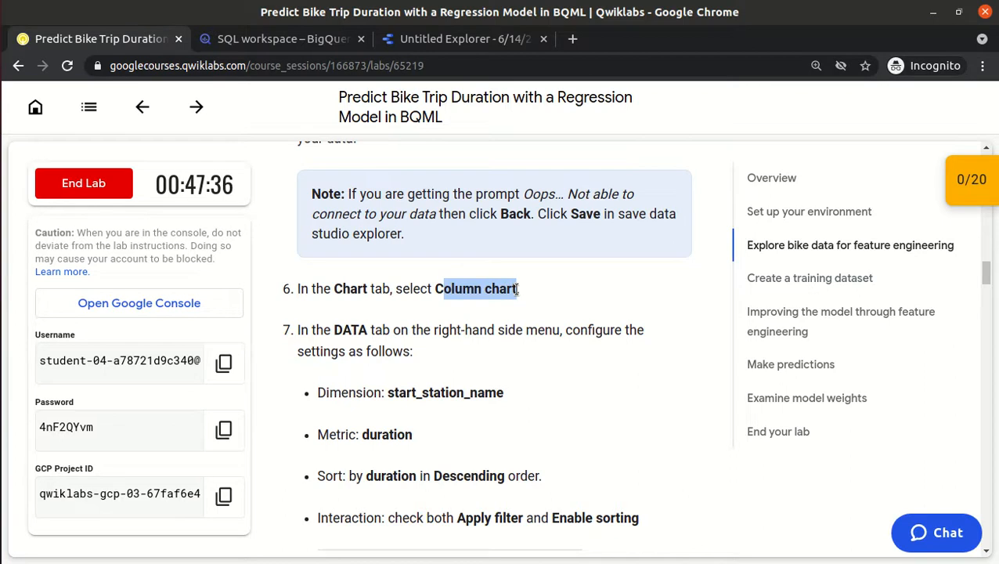
{"action": "left_click", "coordinate": [470, 39]}
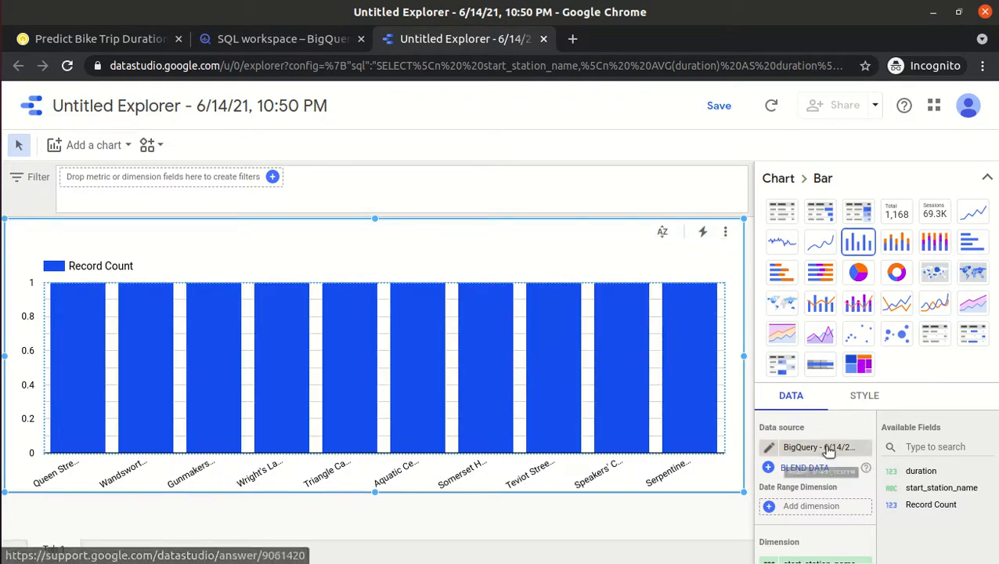
Step: Replace the column chart's Record Count metric with duration
{"action": "left_click", "coordinate": [988, 180]}
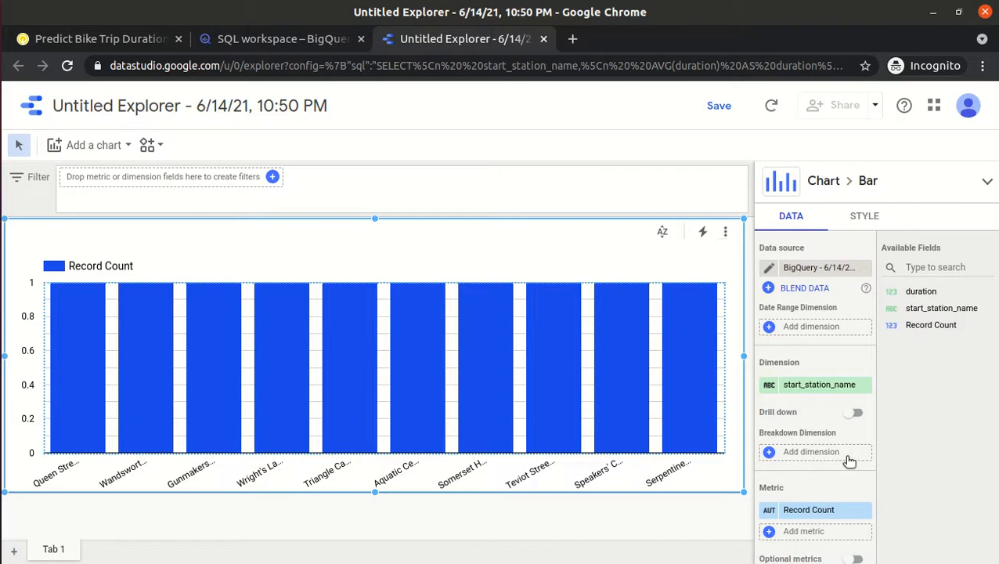
{"action": "left_click", "coordinate": [804, 513]}
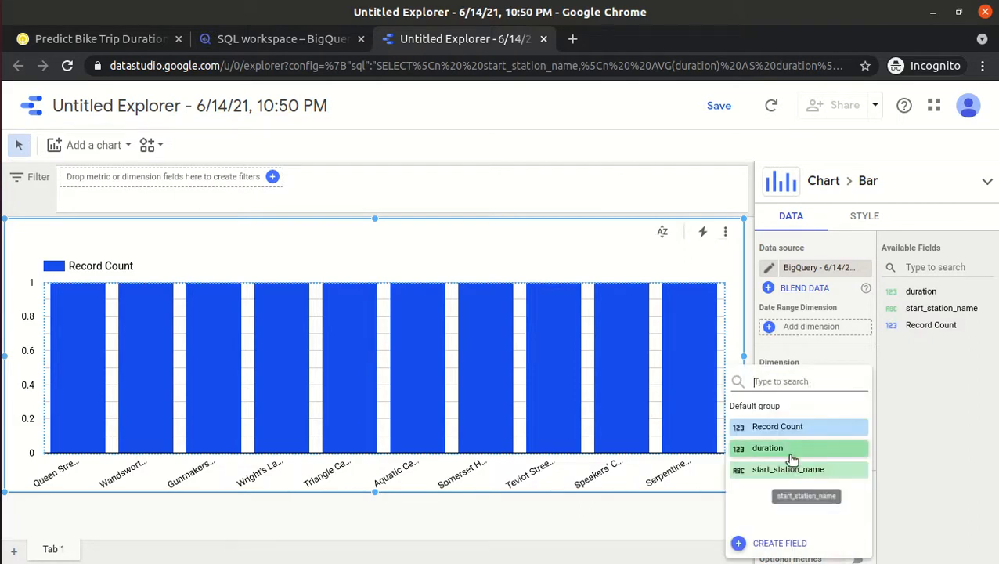
{"action": "left_click", "coordinate": [781, 449]}
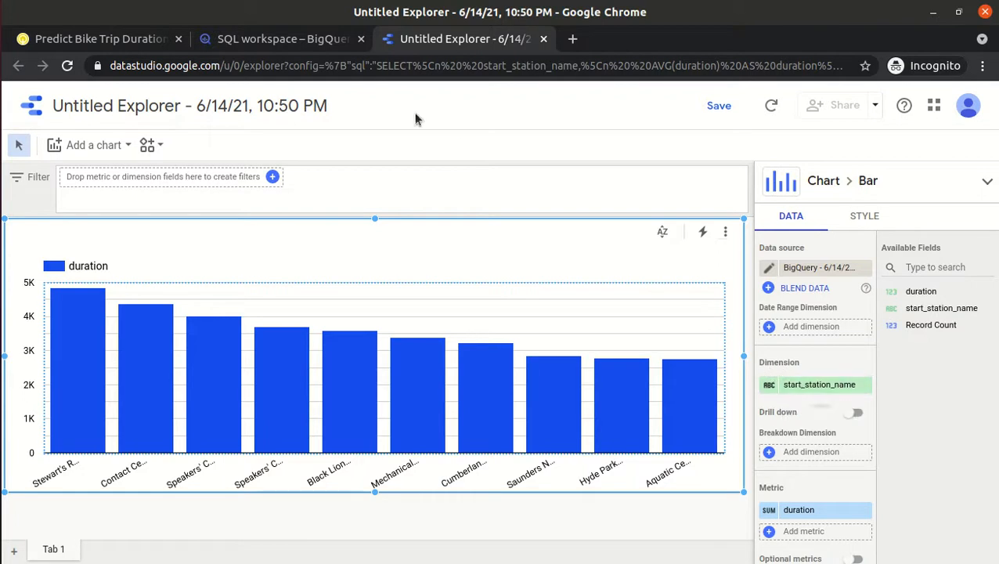
Step: Compare the chart's dimension and metric with the lab's start_station_name and duration settings, and read the required sort order
{"action": "left_click", "coordinate": [134, 43]}
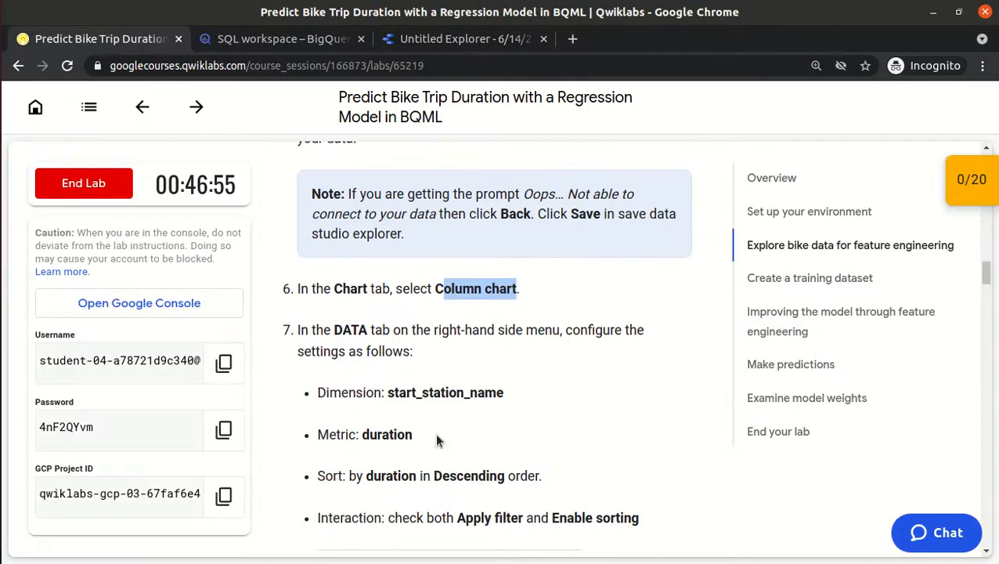
{"action": "left_click_drag", "start_coordinate": [386, 392], "coordinate": [527, 390]}
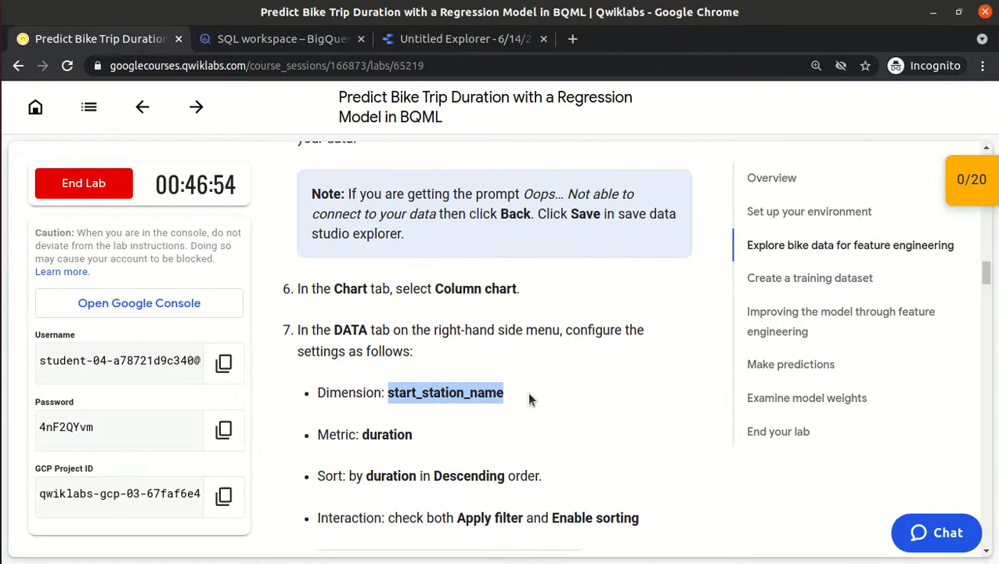
{"action": "double_click", "coordinate": [377, 433]}
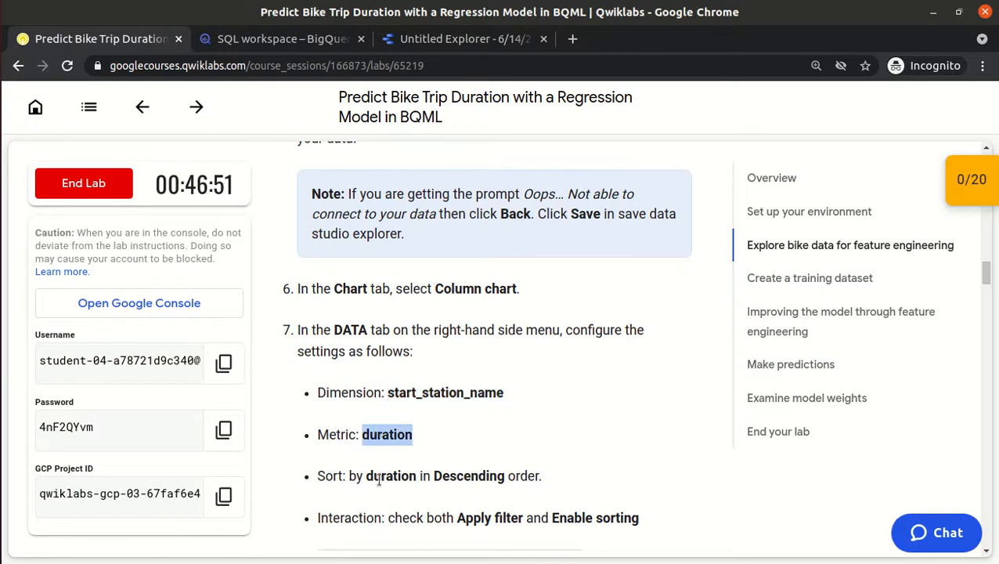
{"action": "left_click", "coordinate": [430, 41]}
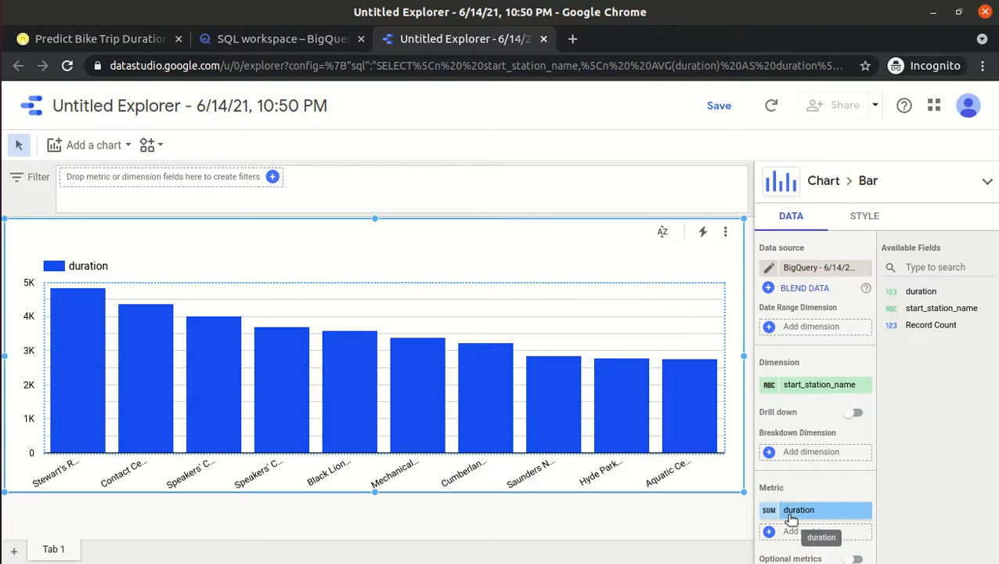
{"action": "left_click", "coordinate": [116, 40]}
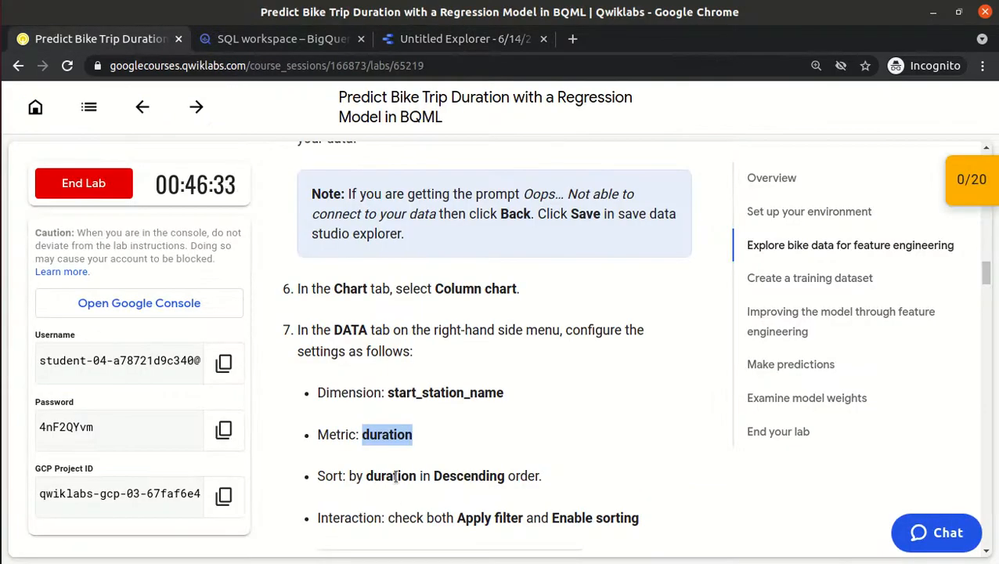
{"action": "left_click", "coordinate": [423, 41]}
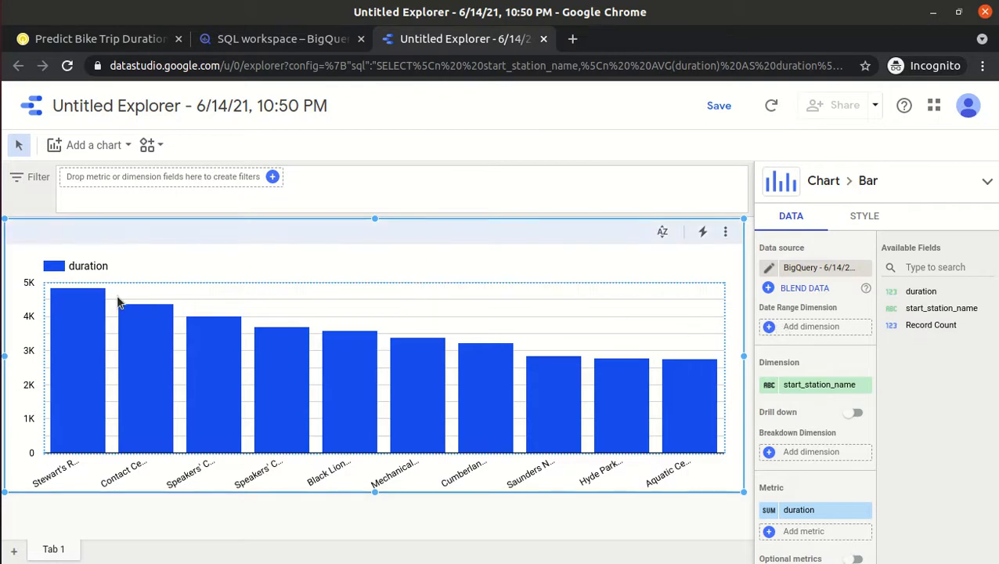
{"action": "left_click", "coordinate": [813, 330]}
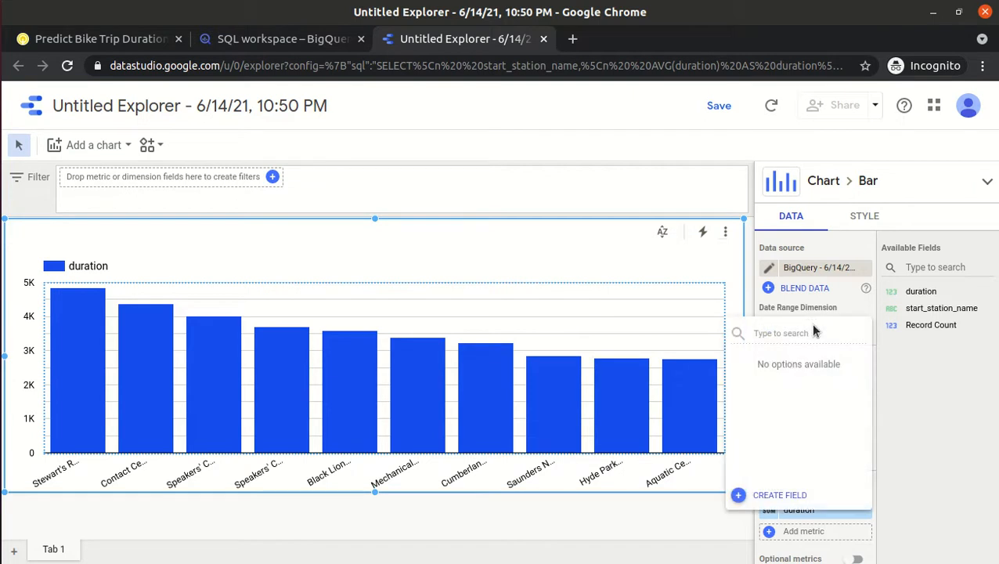
{"action": "left_click", "coordinate": [906, 380]}
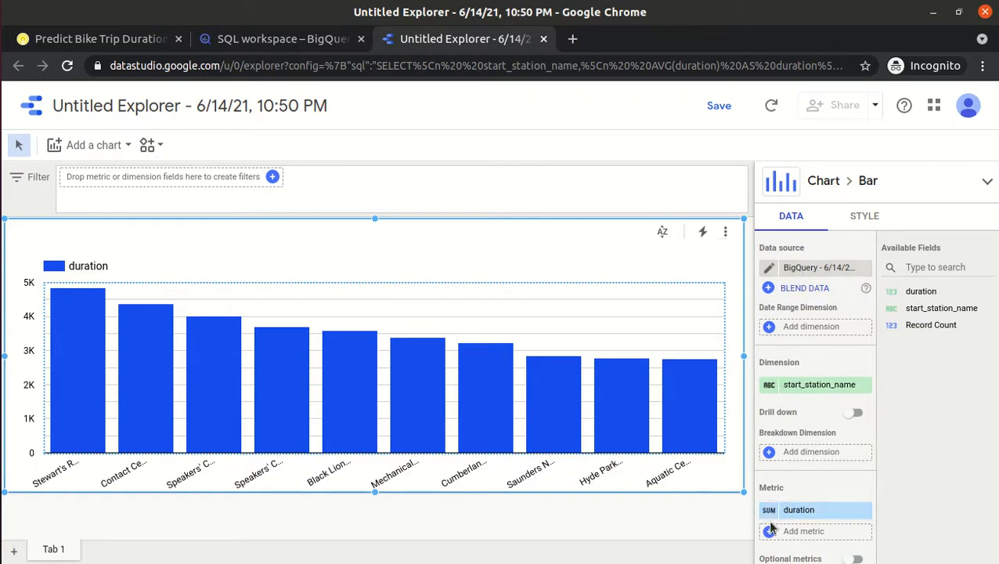
{"action": "left_click", "coordinate": [806, 510]}
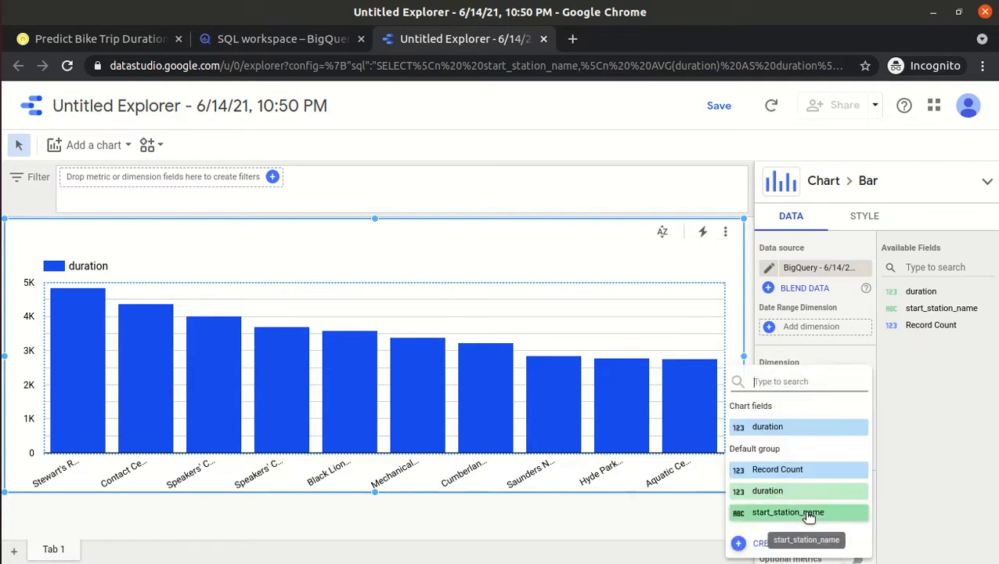
{"action": "left_click", "coordinate": [736, 430]}
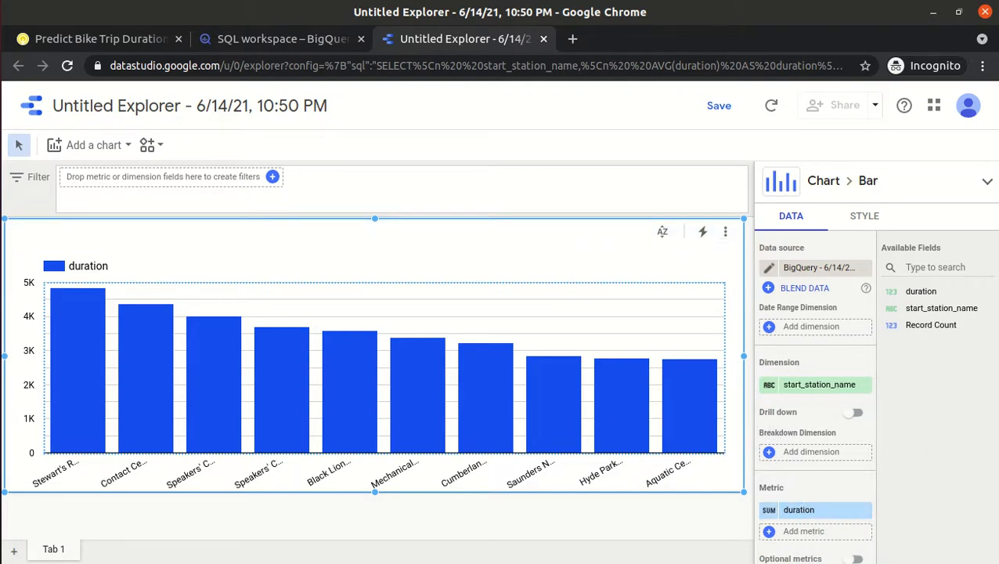
{"action": "left_click", "coordinate": [856, 559]}
{"action": "left_click", "coordinate": [857, 558]}
Step: Try the horizontal bar orientation, restore the vertical one, and look through the remaining chart style settings
{"action": "left_click", "coordinate": [860, 217]}
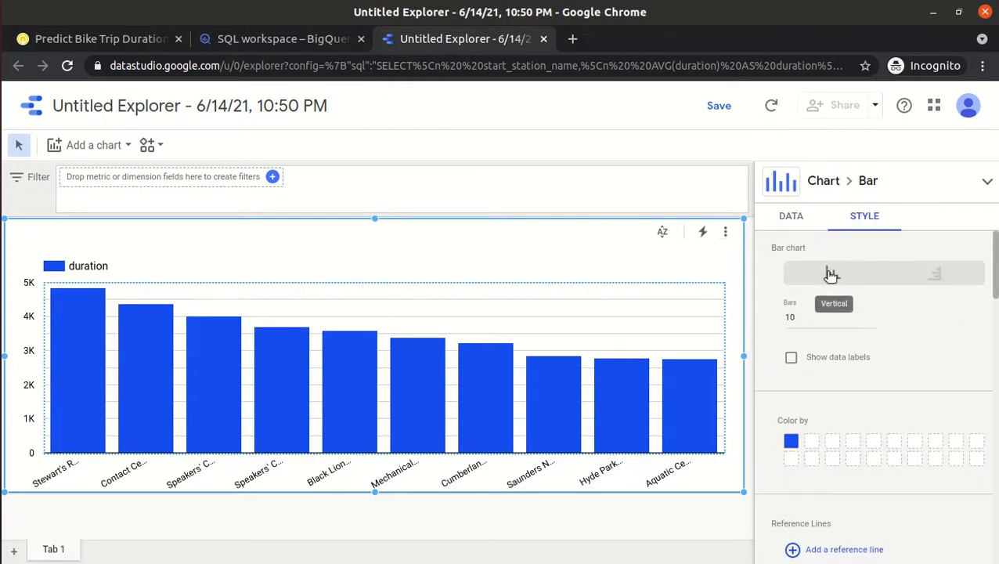
{"action": "left_click", "coordinate": [936, 284]}
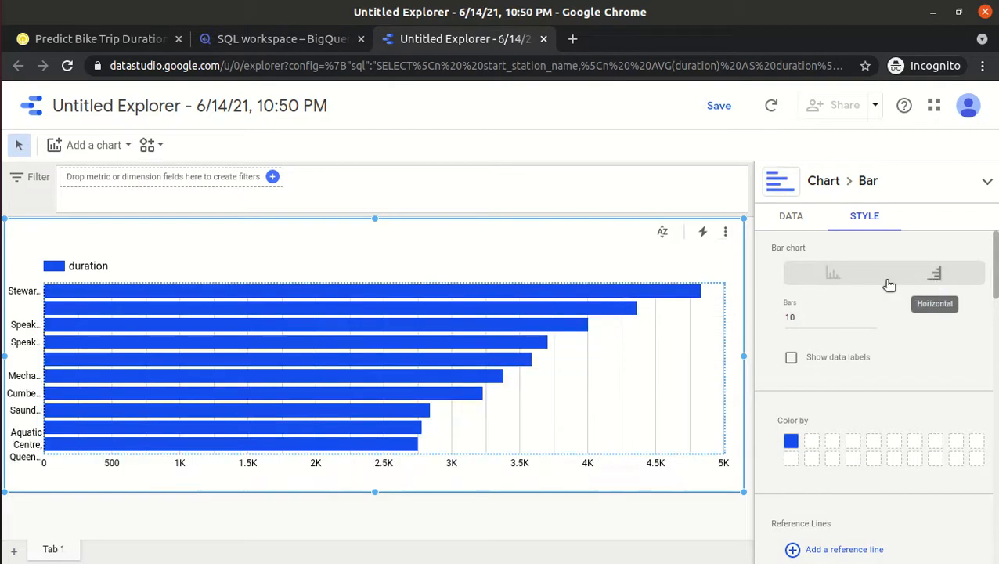
{"action": "left_click", "coordinate": [834, 280]}
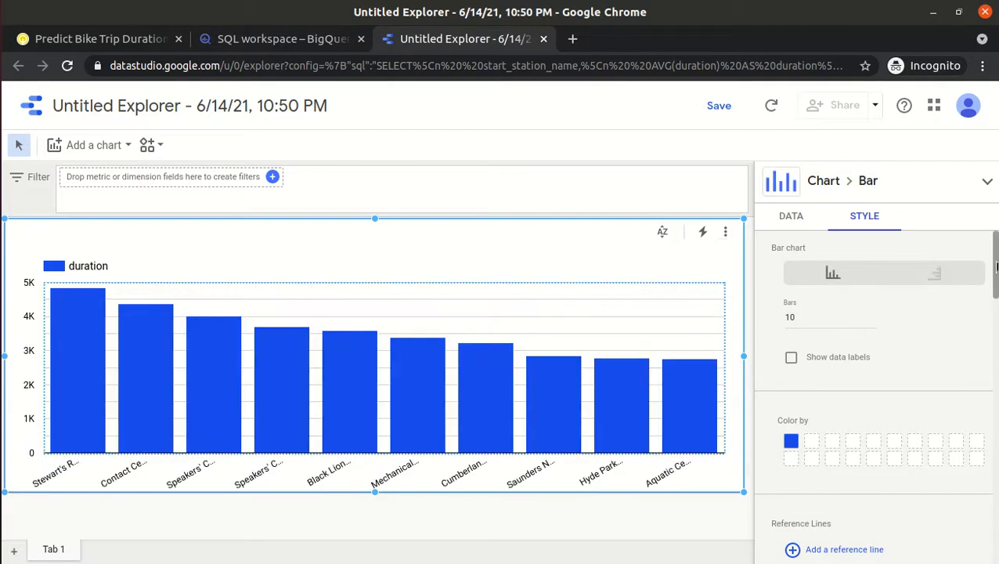
{"action": "scroll", "coordinate": [862, 313], "scroll_direction": "down", "scroll_amount": 1}
{"action": "left_click_drag", "start_coordinate": [995, 284], "coordinate": [997, 530]}
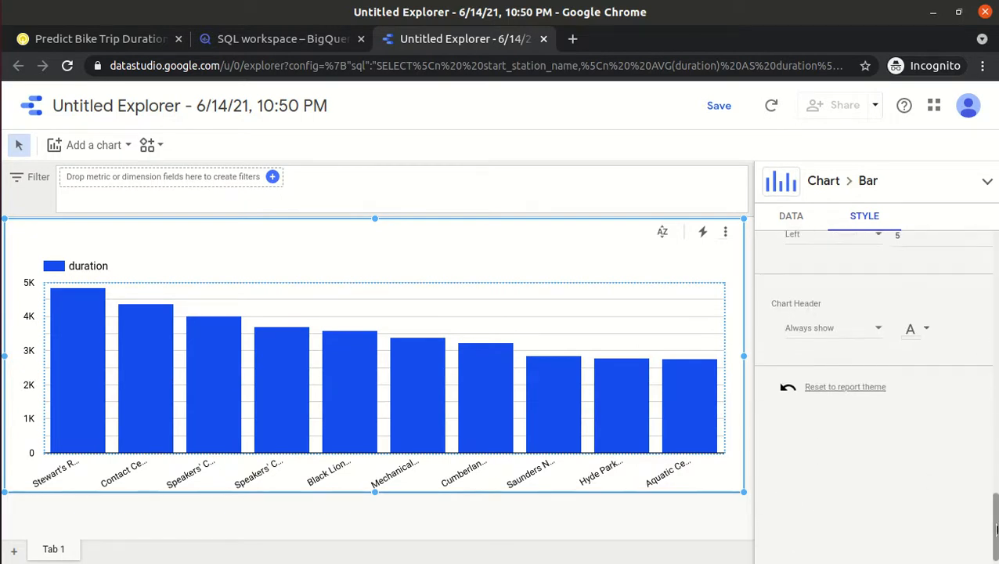
Step: Check the chart's sort order and interaction settings against the lab's data configuration instructions
{"action": "left_click", "coordinate": [89, 39]}
{"action": "scroll", "coordinate": [483, 470], "scroll_direction": "down", "scroll_amount": 3}
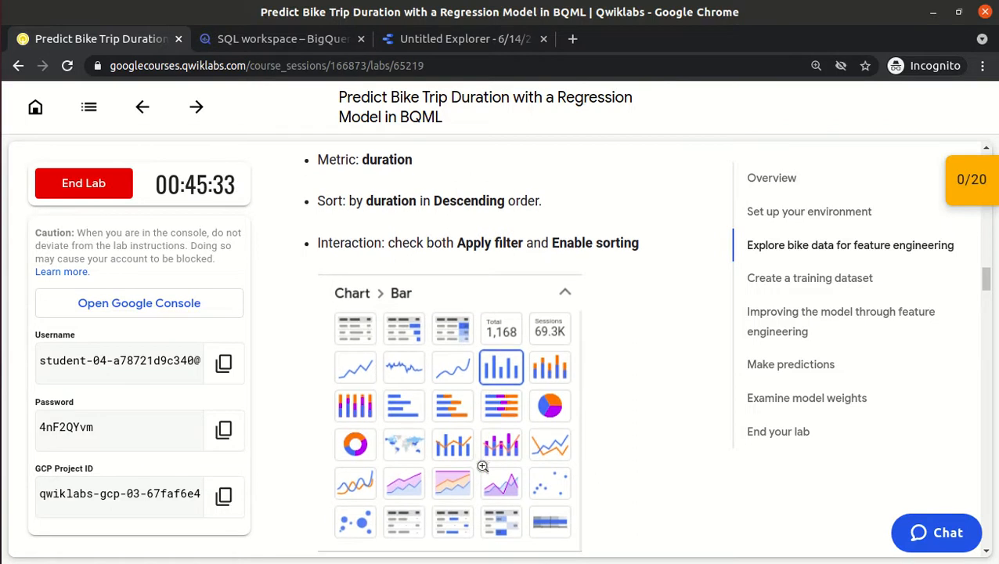
{"action": "left_click", "coordinate": [485, 41]}
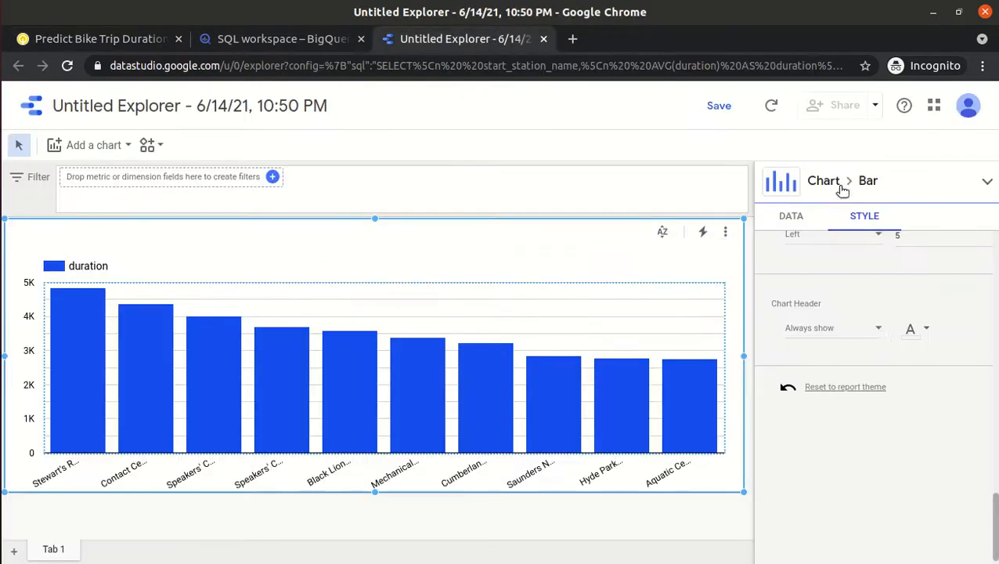
{"action": "left_click", "coordinate": [790, 216]}
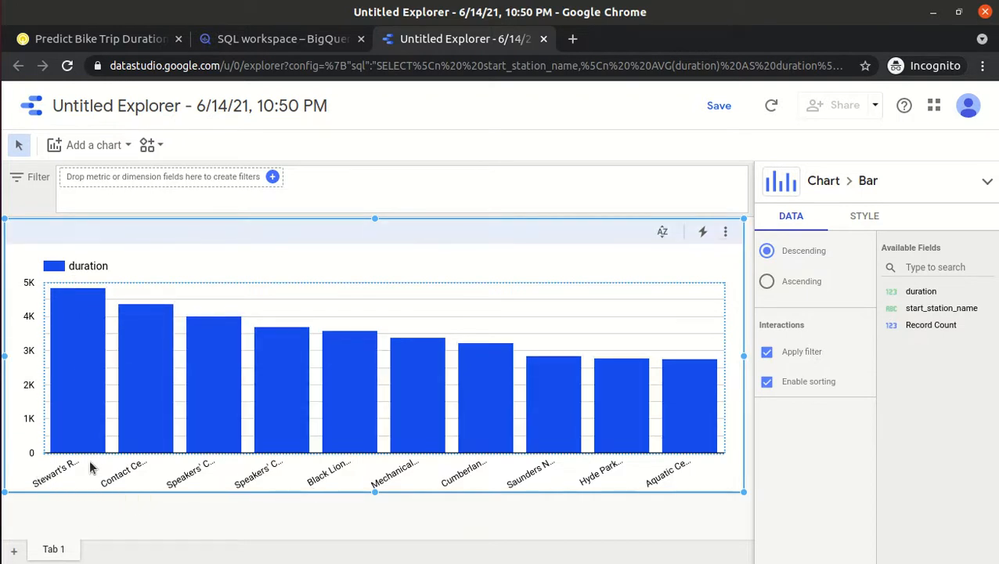
Step: Return to the lab page and read the required chart style settings for bar orientation, number of bars and axes
{"action": "left_click", "coordinate": [97, 41]}
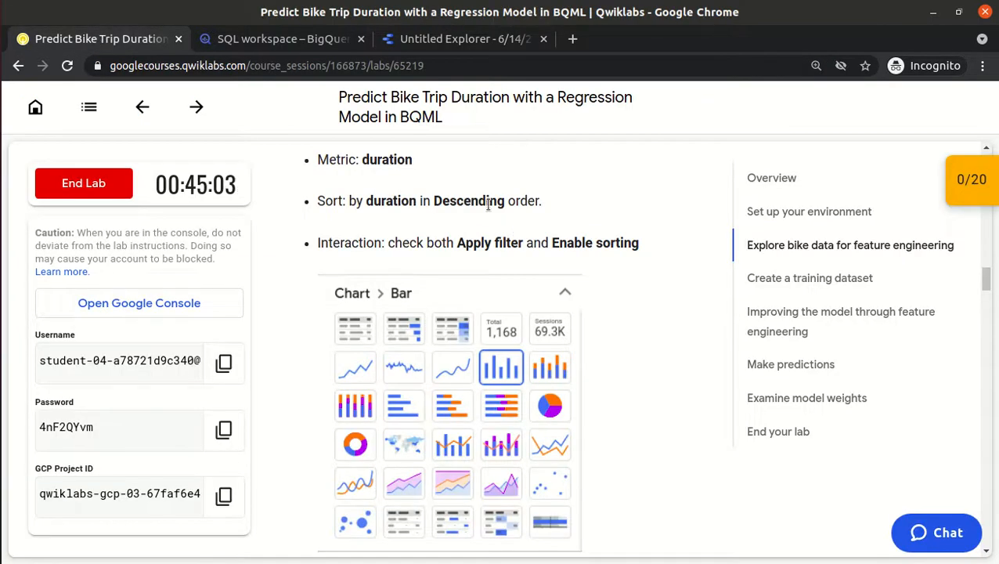
{"action": "scroll", "coordinate": [489, 205], "scroll_direction": "up", "scroll_amount": 3}
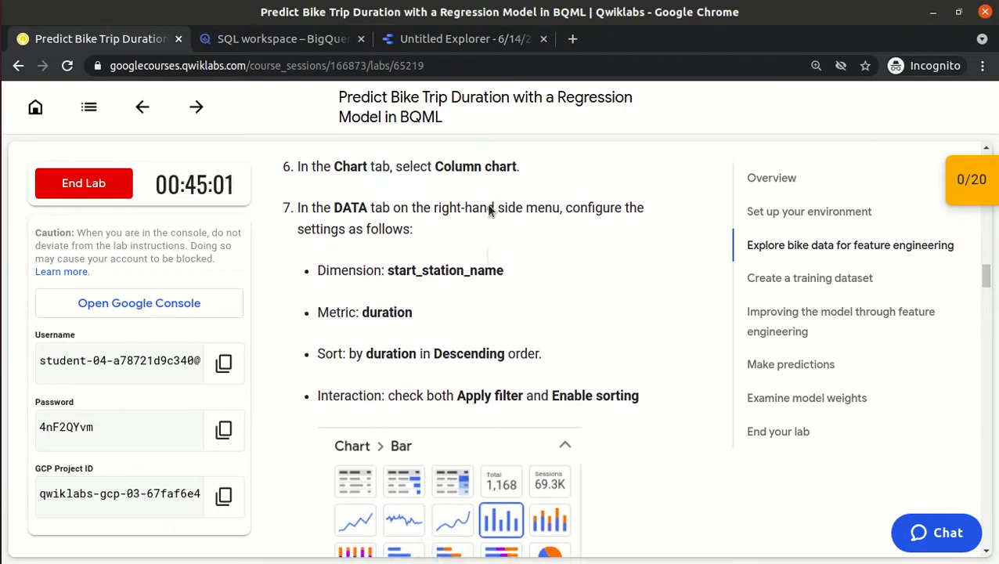
{"action": "scroll", "coordinate": [488, 208], "scroll_direction": "down", "scroll_amount": 1}
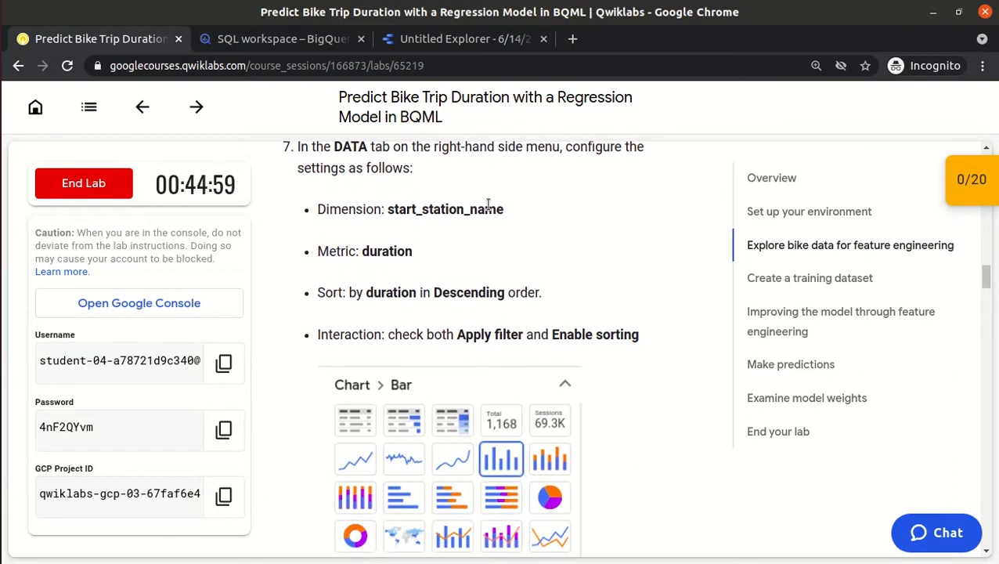
{"action": "scroll", "coordinate": [488, 206], "scroll_direction": "down", "scroll_amount": 6}
{"action": "scroll", "coordinate": [489, 205], "scroll_direction": "down", "scroll_amount": 9}
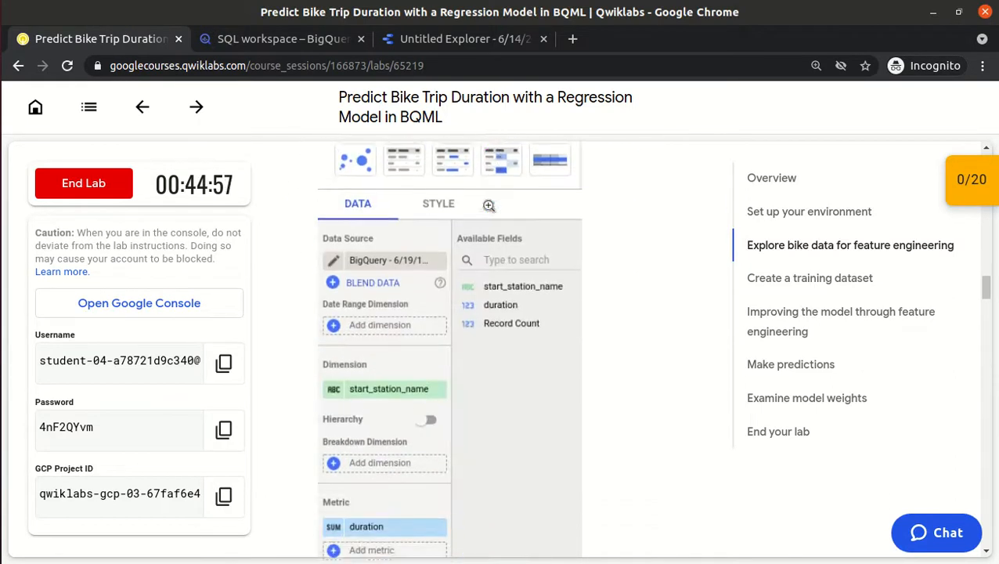
{"action": "scroll", "coordinate": [489, 205], "scroll_direction": "down", "scroll_amount": 11}
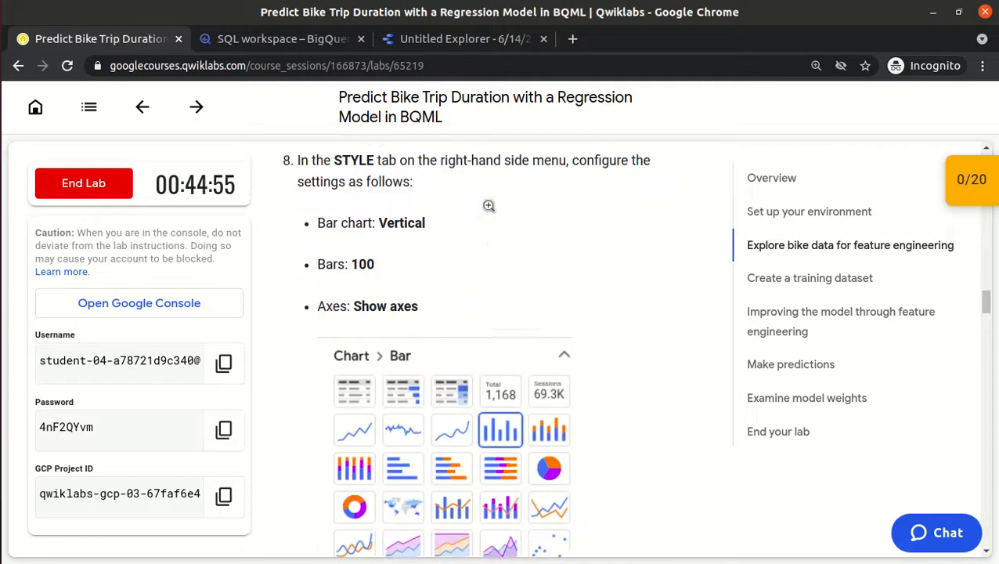
{"action": "scroll", "coordinate": [486, 203], "scroll_direction": "up", "scroll_amount": 2}
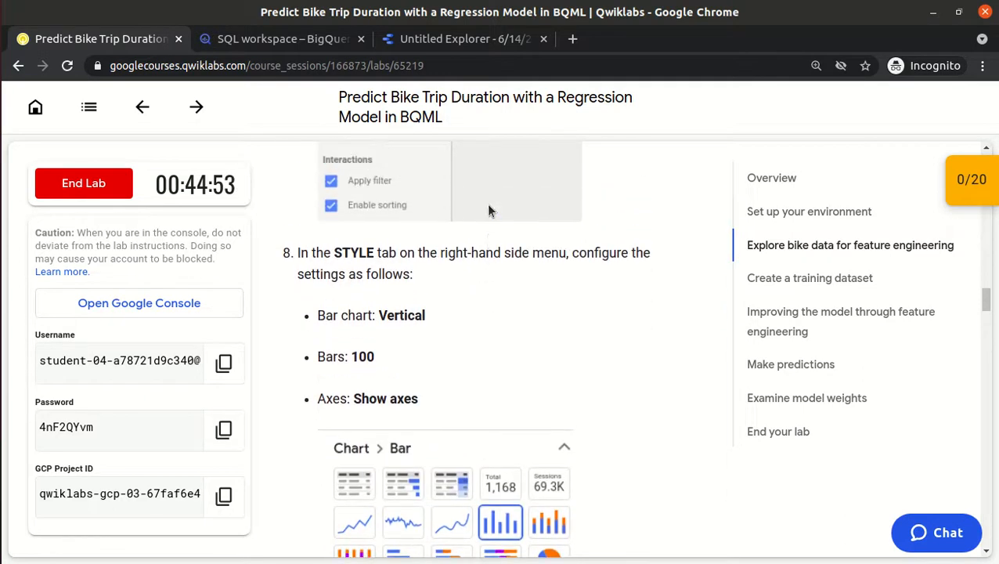
{"action": "scroll", "coordinate": [486, 203], "scroll_direction": "down", "scroll_amount": 3}
{"action": "scroll", "coordinate": [488, 204], "scroll_direction": "up", "scroll_amount": 7}
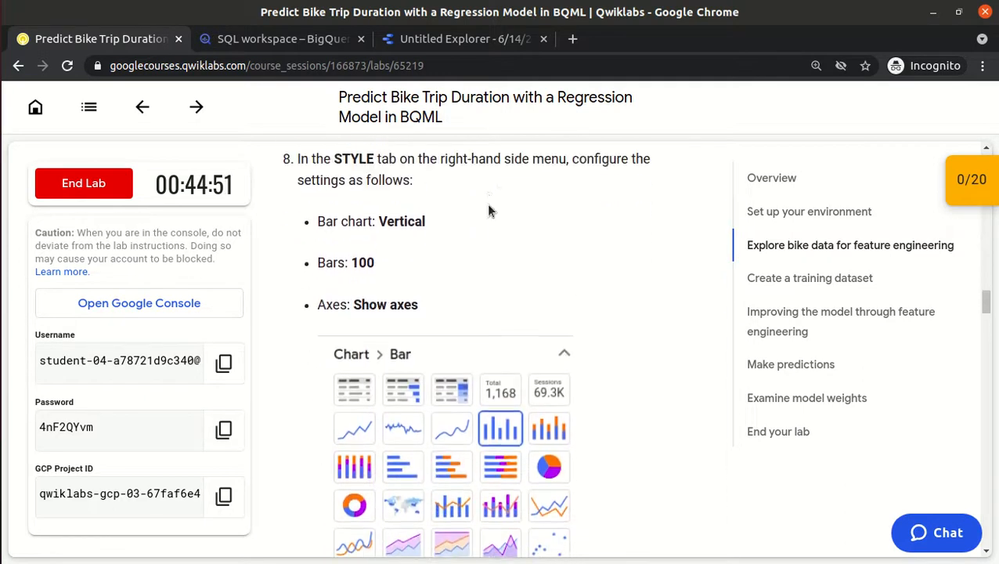
{"action": "scroll", "coordinate": [489, 206], "scroll_direction": "down", "scroll_amount": 5}
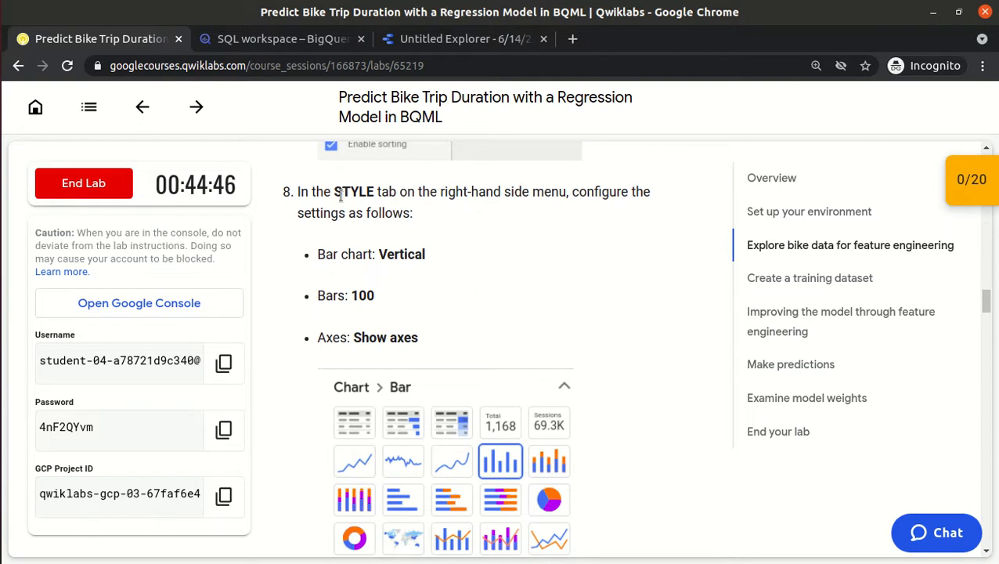
{"action": "double_click", "coordinate": [415, 254]}
{"action": "double_click", "coordinate": [362, 295]}
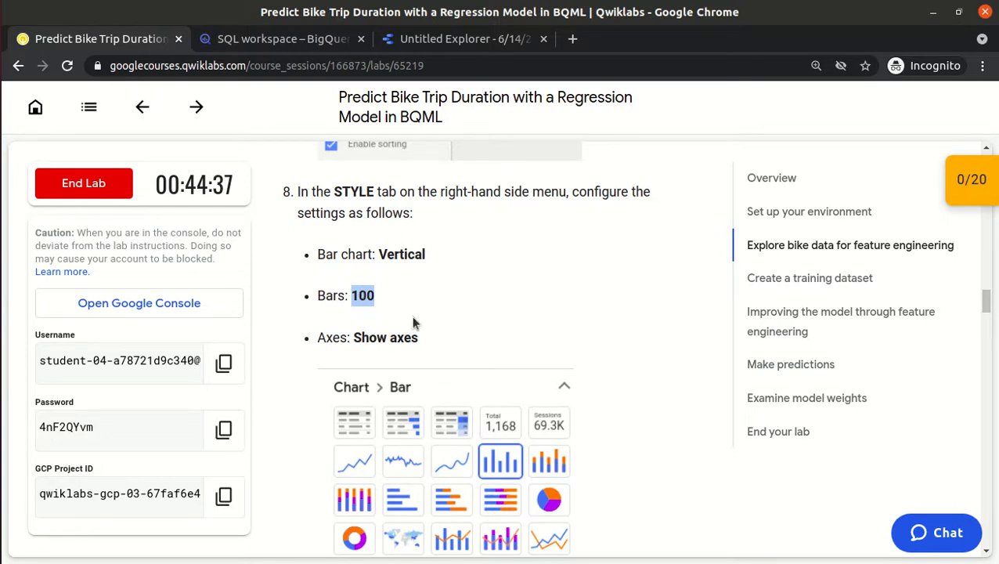
Step: Back in the Data Studio explorer, check the chart's axes setting and set the number of bars to 100
{"action": "left_click", "coordinate": [451, 43]}
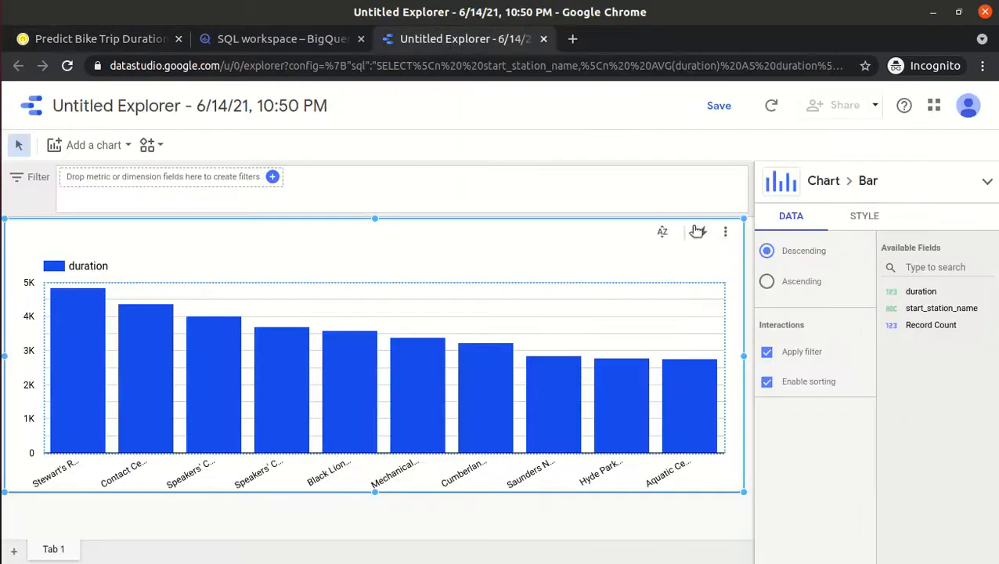
{"action": "left_click", "coordinate": [865, 217]}
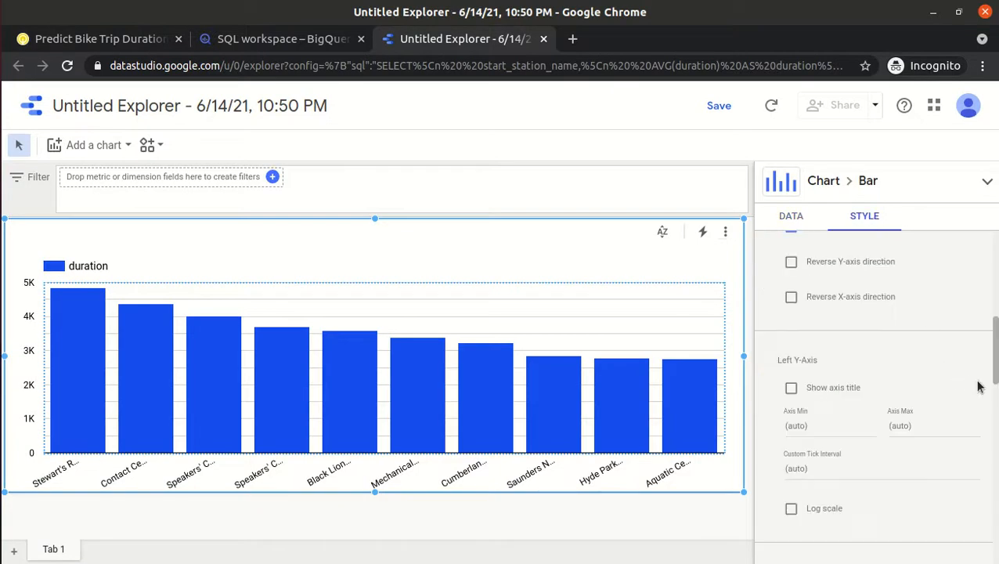
{"action": "scroll", "coordinate": [996, 365], "scroll_direction": "up", "scroll_amount": 1}
{"action": "left_click_drag", "start_coordinate": [996, 361], "coordinate": [996, 330]}
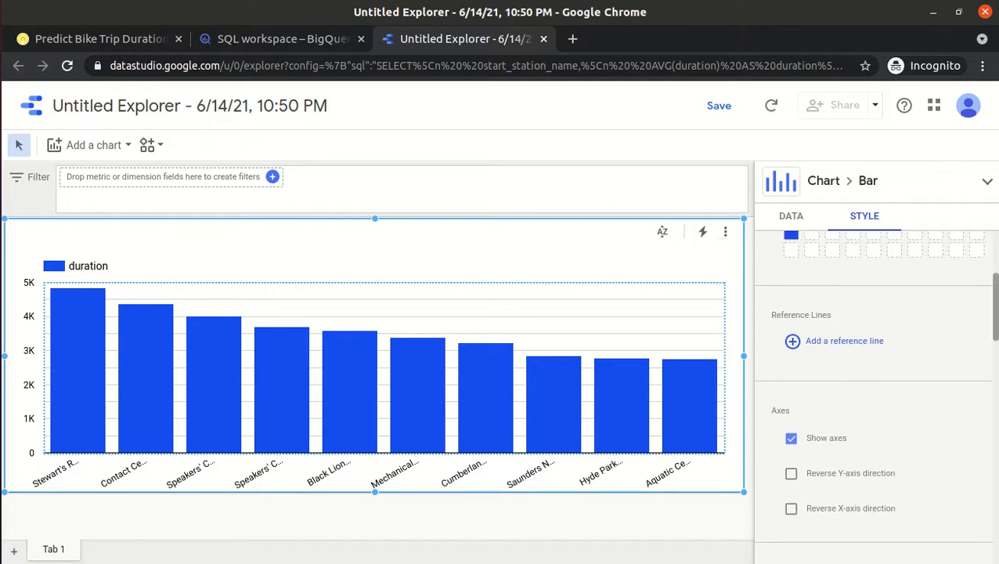
{"action": "scroll", "coordinate": [874, 392], "scroll_direction": "up", "scroll_amount": 5}
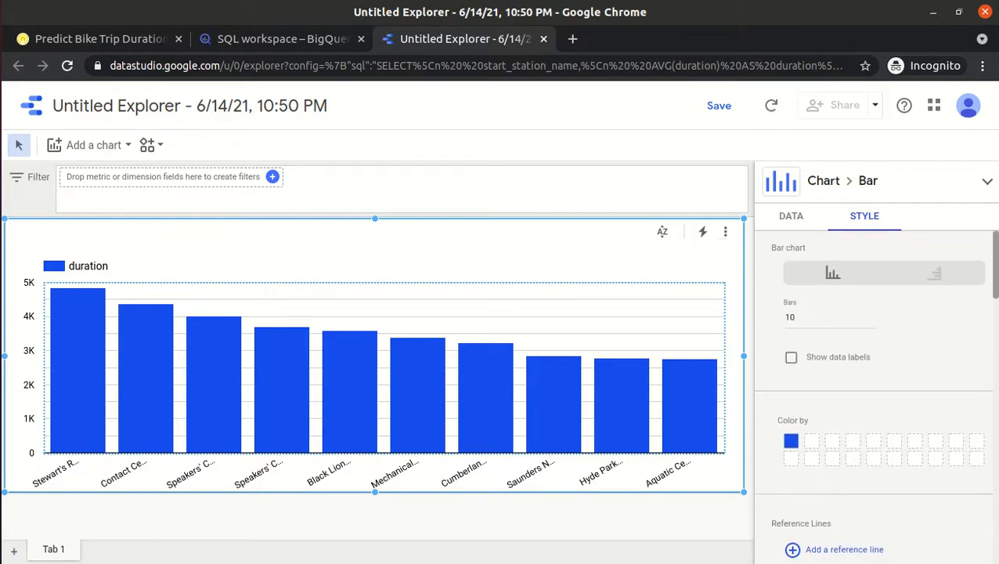
{"action": "left_click", "coordinate": [800, 316]}
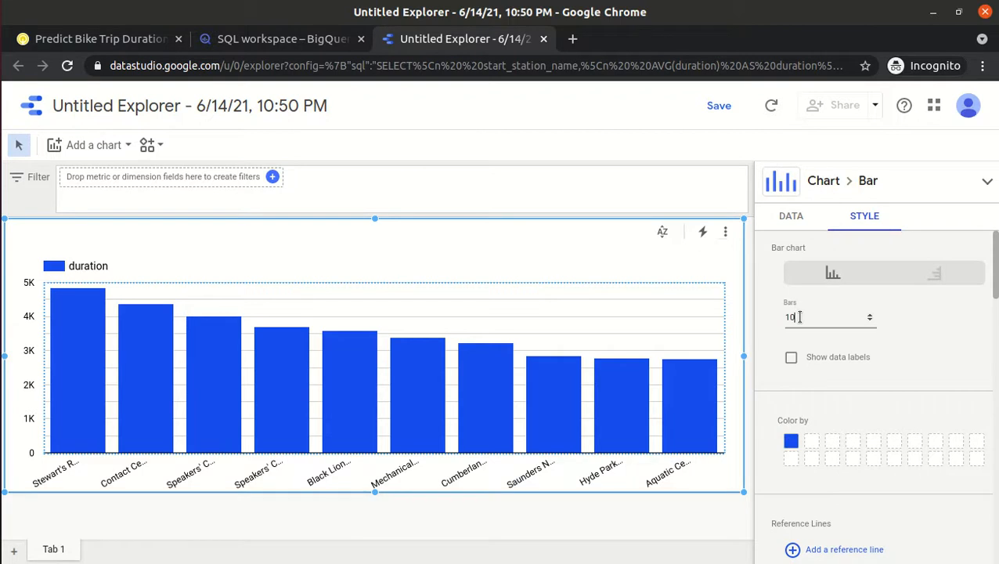
{"action": "type", "text": "0"}
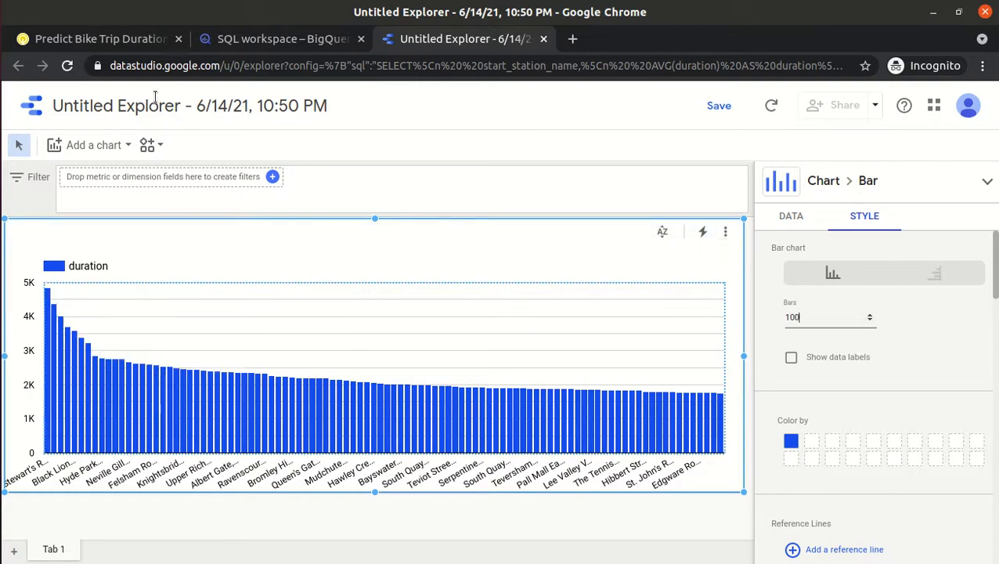
Step: Return to the Qwiklabs lab page and examine the enlarged reference plot of average duration by start station
{"action": "left_click", "coordinate": [119, 43]}
{"action": "left_click", "coordinate": [535, 290]}
{"action": "scroll", "coordinate": [535, 290], "scroll_direction": "down", "scroll_amount": 1}
{"action": "scroll", "coordinate": [534, 291], "scroll_direction": "down", "scroll_amount": 6}
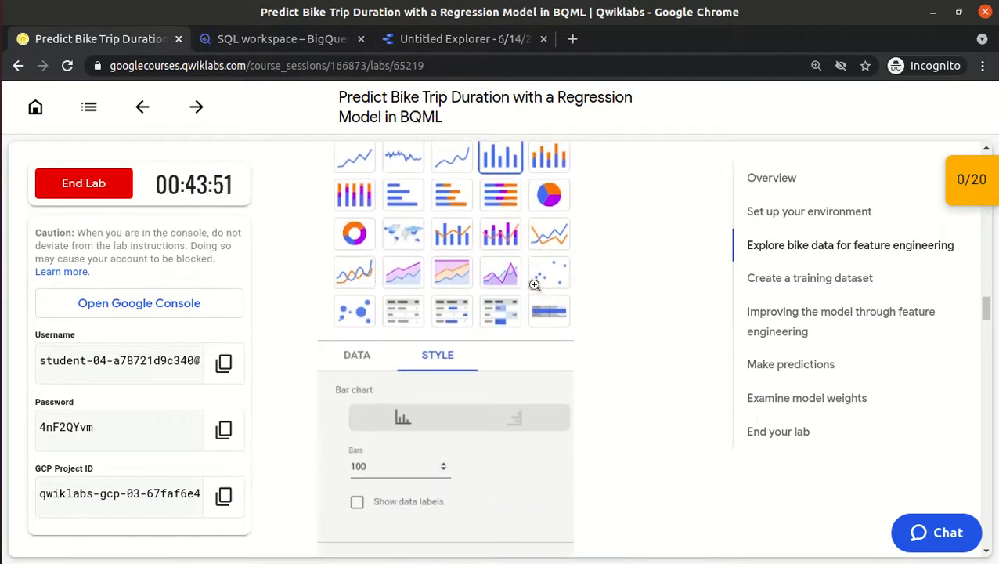
{"action": "scroll", "coordinate": [535, 286], "scroll_direction": "down", "scroll_amount": 10}
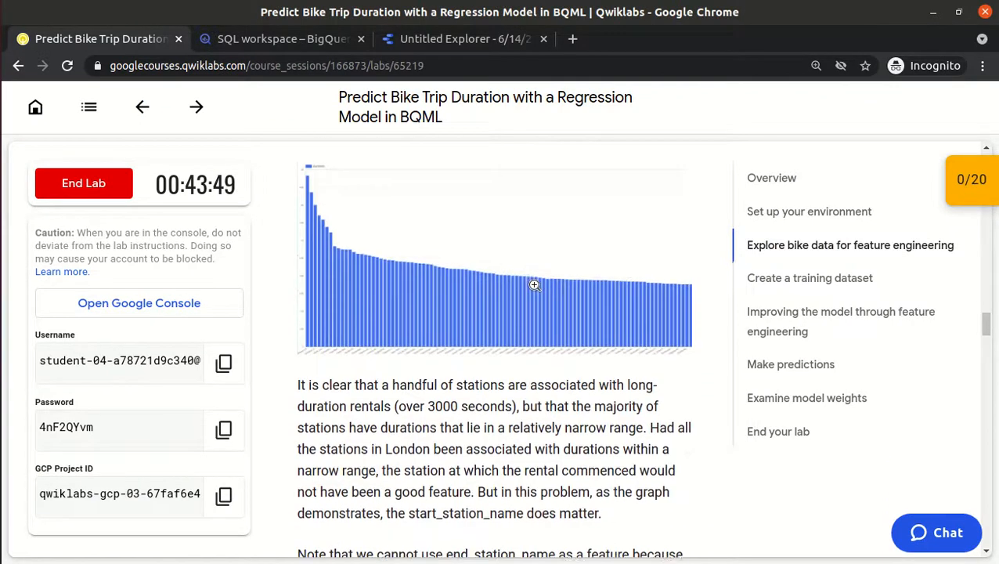
{"action": "scroll", "coordinate": [535, 284], "scroll_direction": "up", "scroll_amount": 3}
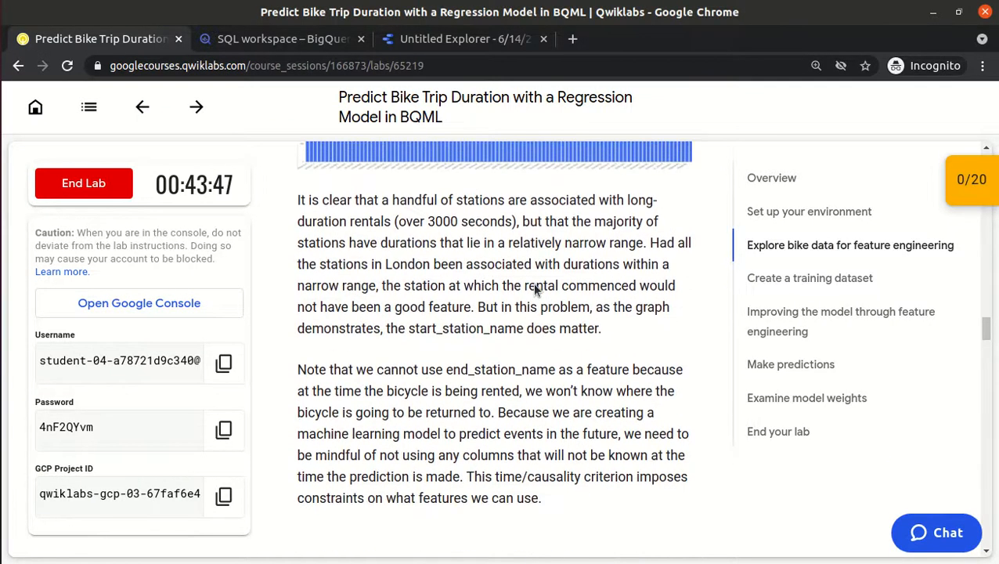
{"action": "left_click", "coordinate": [440, 296]}
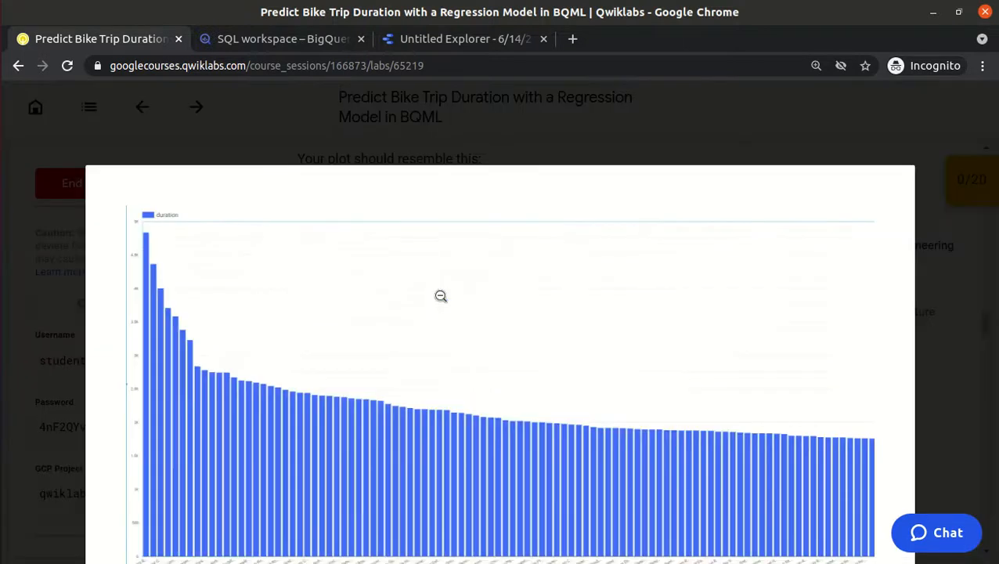
{"action": "left_click", "coordinate": [488, 310]}
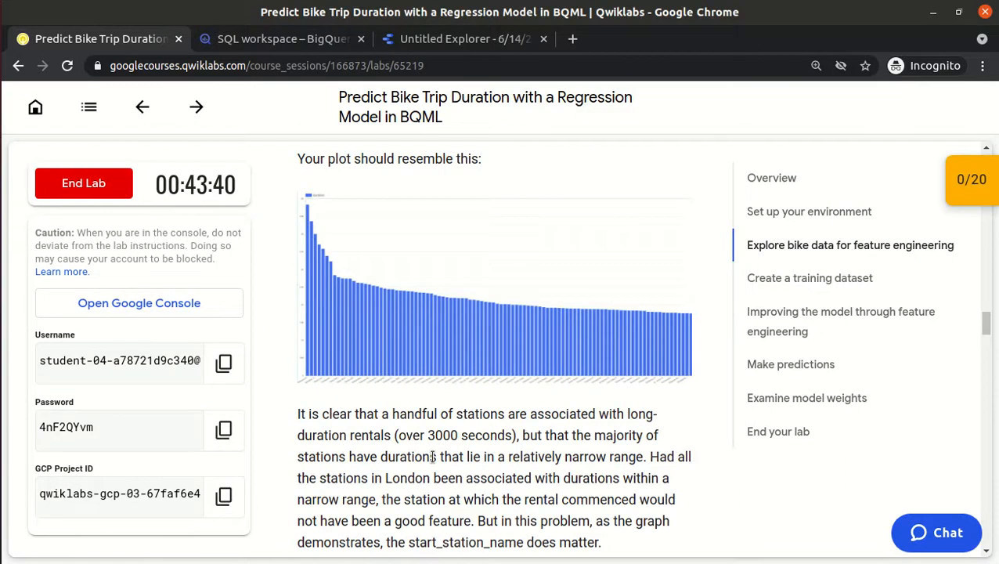
Step: Read the lab's explanation of start_station_name as a feature and continue to the day of week and hour of day section
{"action": "double_click", "coordinate": [376, 440]}
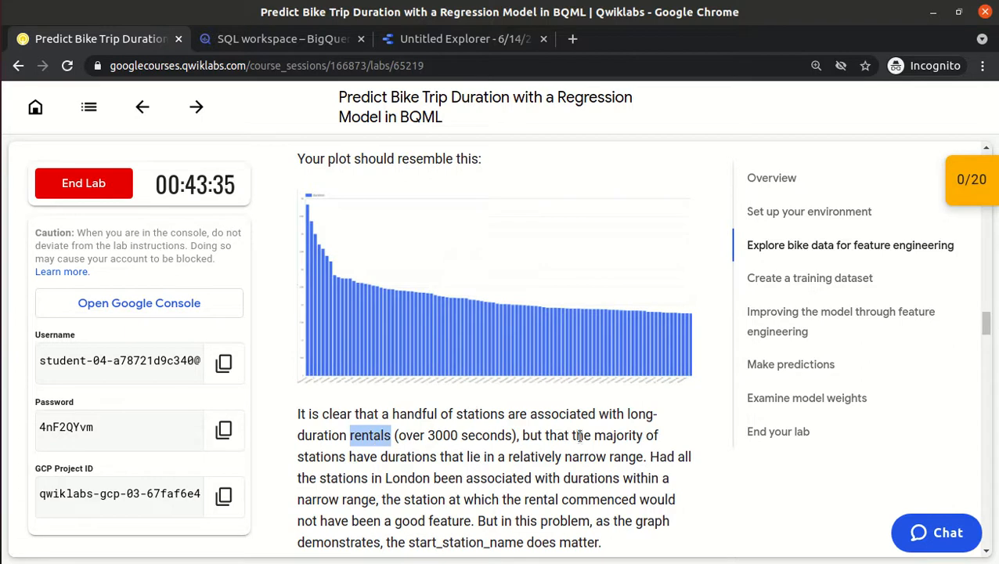
{"action": "left_click_drag", "start_coordinate": [361, 460], "coordinate": [634, 460]}
{"action": "left_click", "coordinate": [635, 459]}
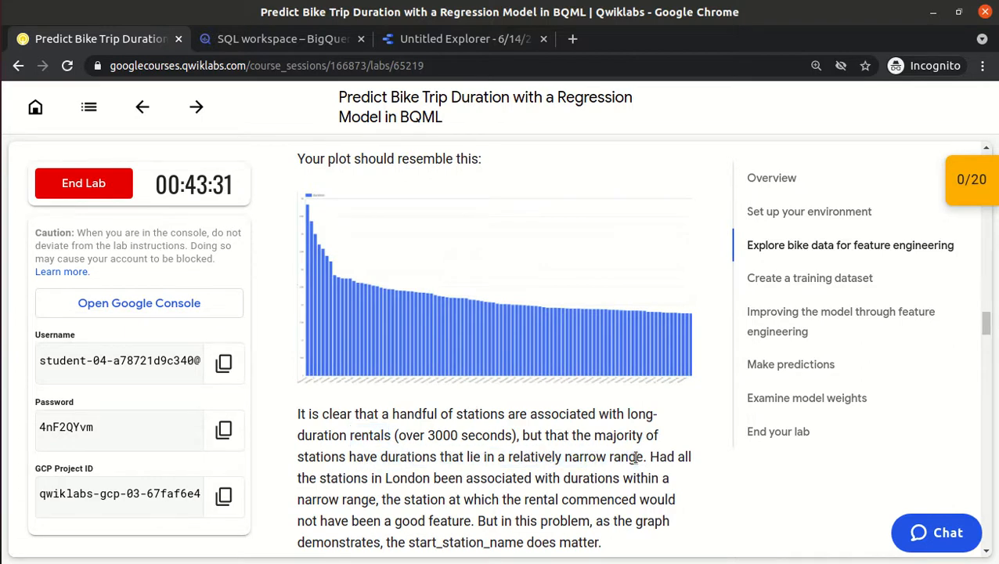
{"action": "scroll", "coordinate": [636, 458], "scroll_direction": "down", "scroll_amount": 3}
{"action": "scroll", "coordinate": [635, 460], "scroll_direction": "down", "scroll_amount": 5}
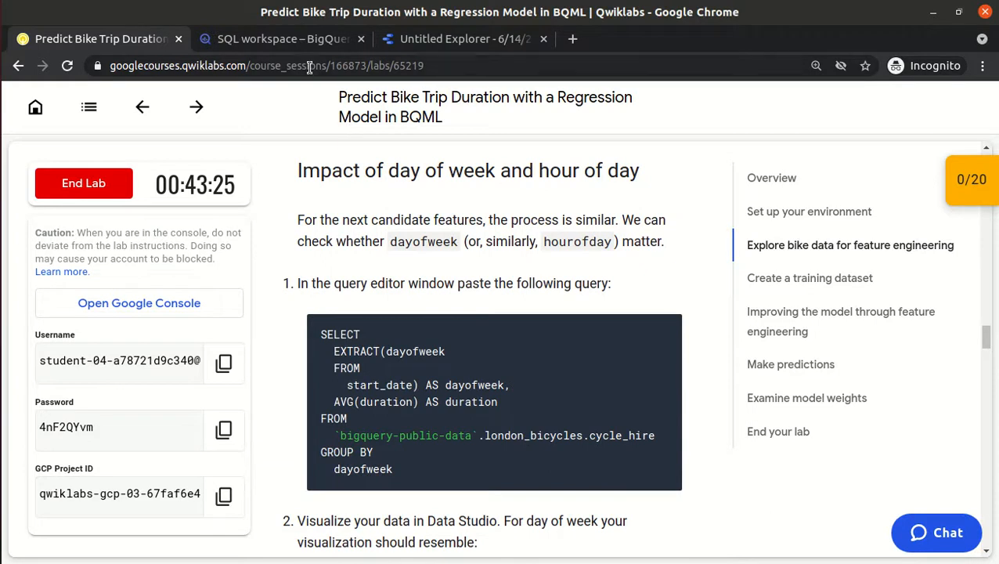
Step: In the BigQuery SQL workspace, reduce the query to SELECT * FROM `bigquery-public-data`.london_bicycles.cycle_hire by removing the column list and GROUP BY clause
{"action": "left_click", "coordinate": [303, 40]}
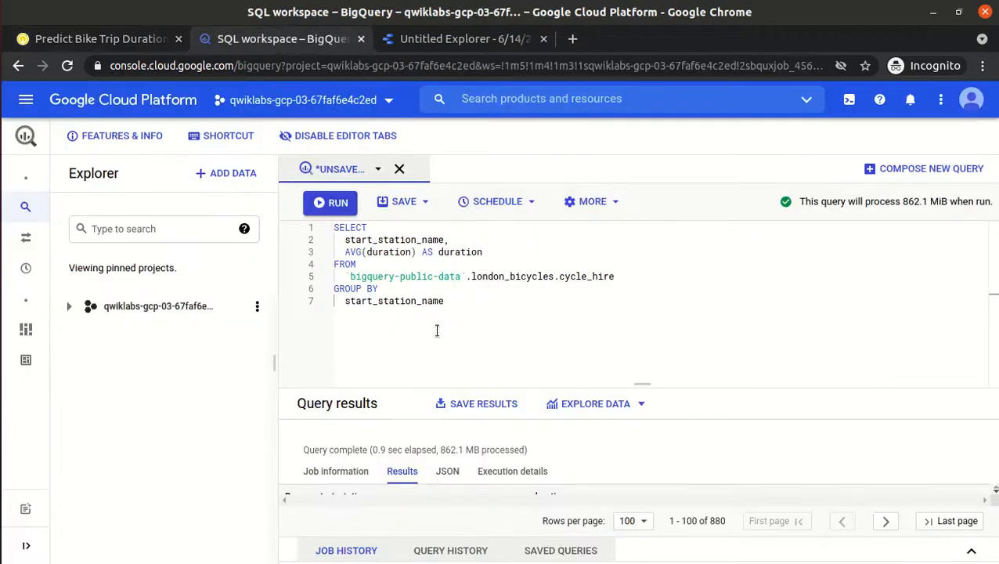
{"action": "left_click", "coordinate": [455, 242]}
{"action": "left_click_drag", "start_coordinate": [495, 251], "coordinate": [347, 240]}
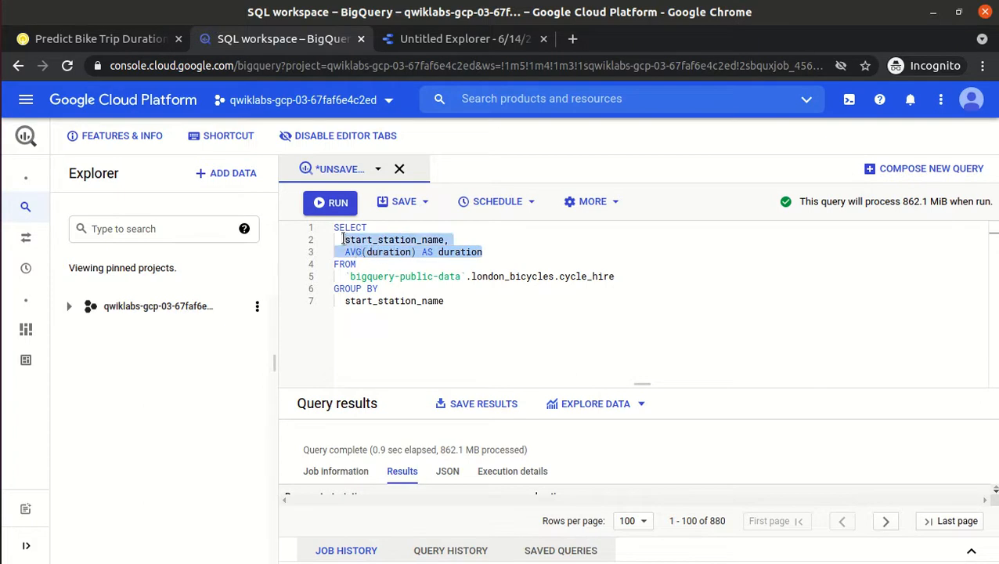
{"action": "type", "text": "*"}
{"action": "left_click", "coordinate": [461, 288]}
{"action": "key", "text": "shift+Home"}
{"action": "key", "text": "BackSpace"}
{"action": "key", "text": "BackSpace"}
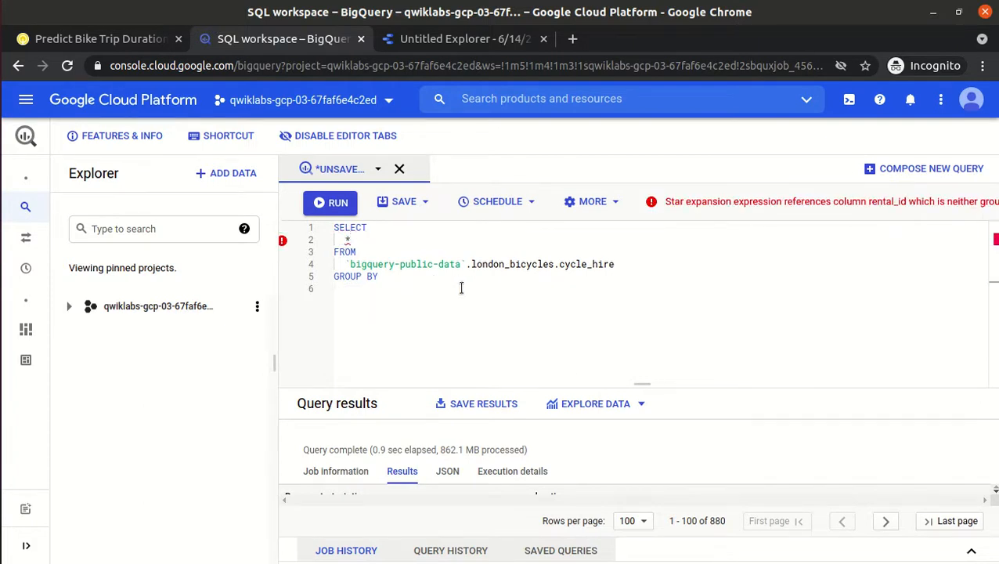
{"action": "key", "text": "shift+Up"}
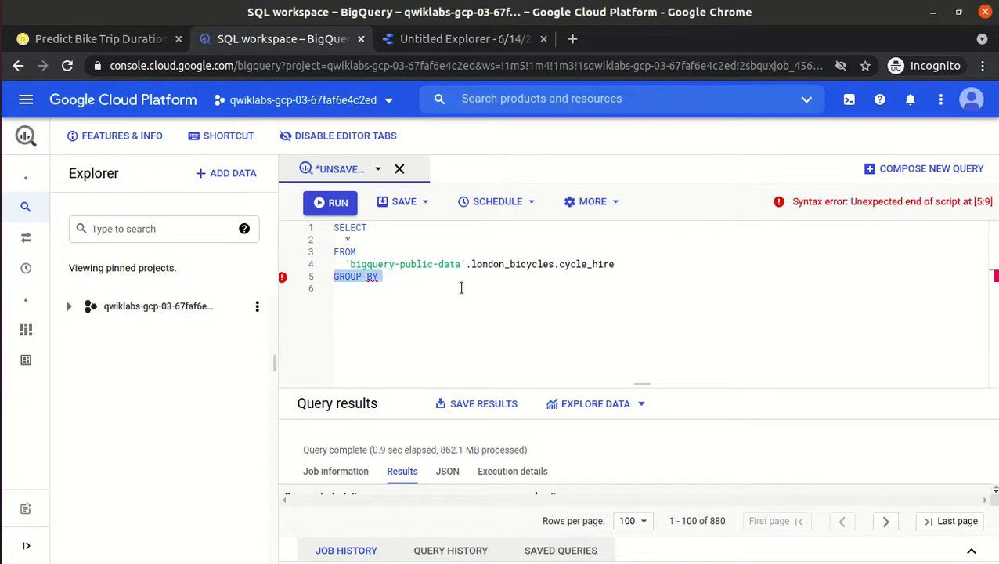
{"action": "key", "text": "BackSpace"}
{"action": "key", "text": "BackSpace"}
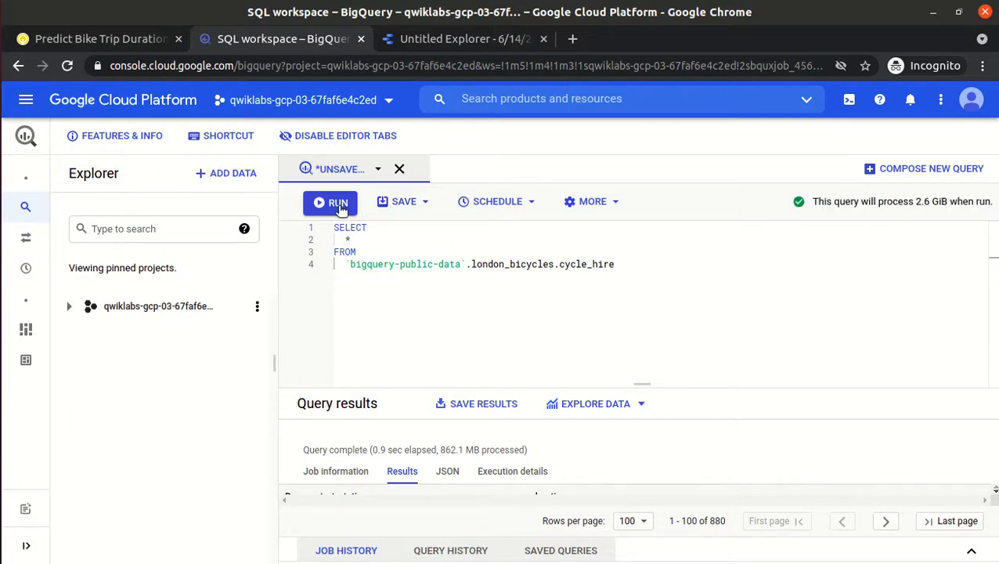
Step: Run the cycle_hire query, dismiss the menu tip and enlarge the query results area
{"action": "left_click", "coordinate": [337, 205]}
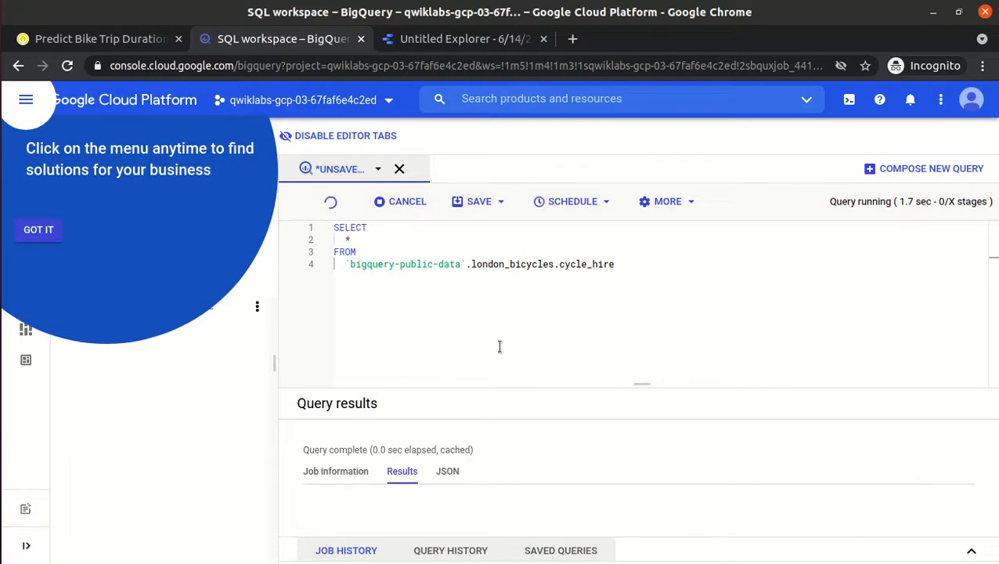
{"action": "left_click", "coordinate": [37, 232]}
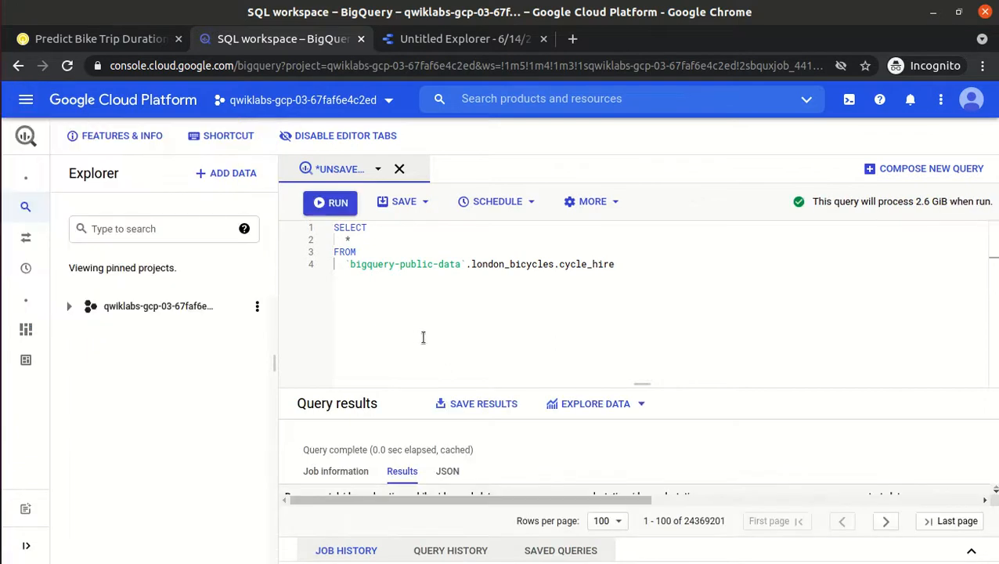
{"action": "left_click_drag", "start_coordinate": [653, 382], "coordinate": [642, 249]}
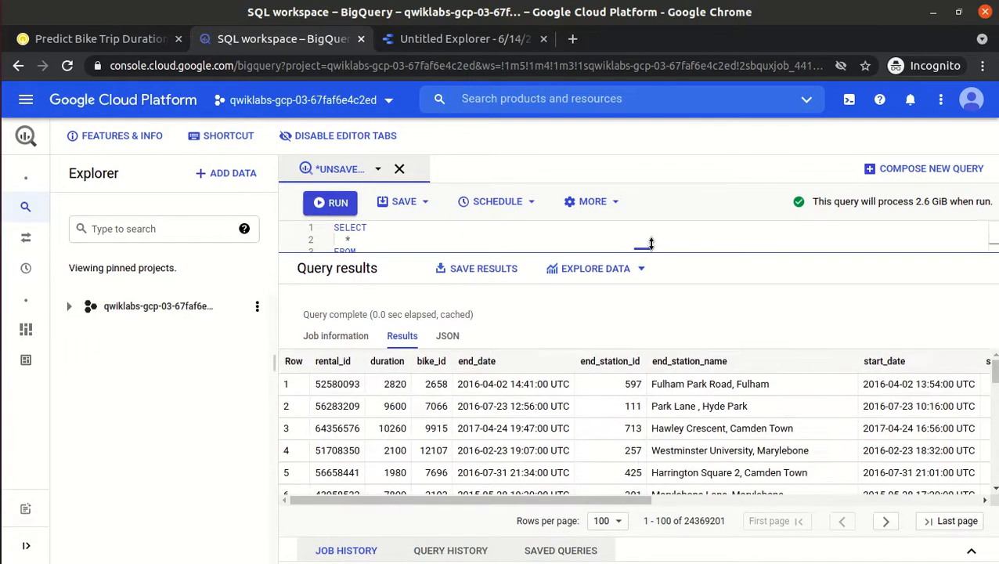
Step: Examine the result columns, including rental_id, duration, bike_id and the start and end station and date fields
{"action": "double_click", "coordinate": [329, 359]}
{"action": "double_click", "coordinate": [391, 361]}
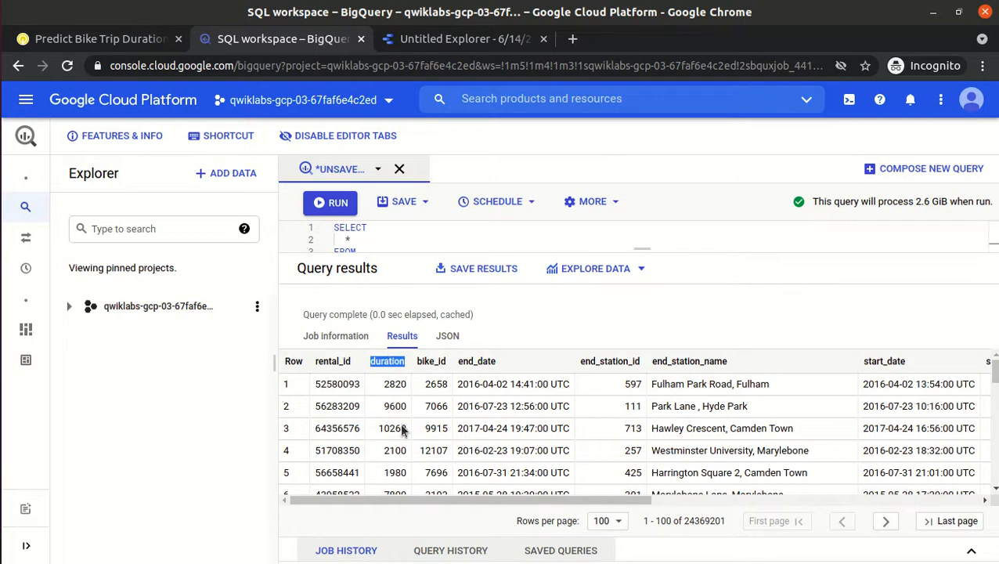
{"action": "double_click", "coordinate": [434, 358]}
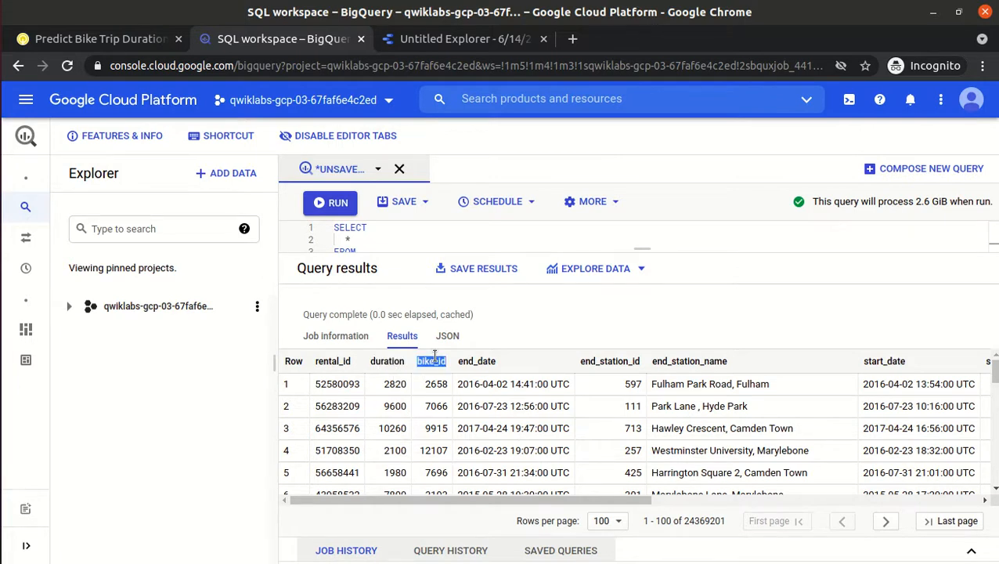
{"action": "double_click", "coordinate": [609, 360]}
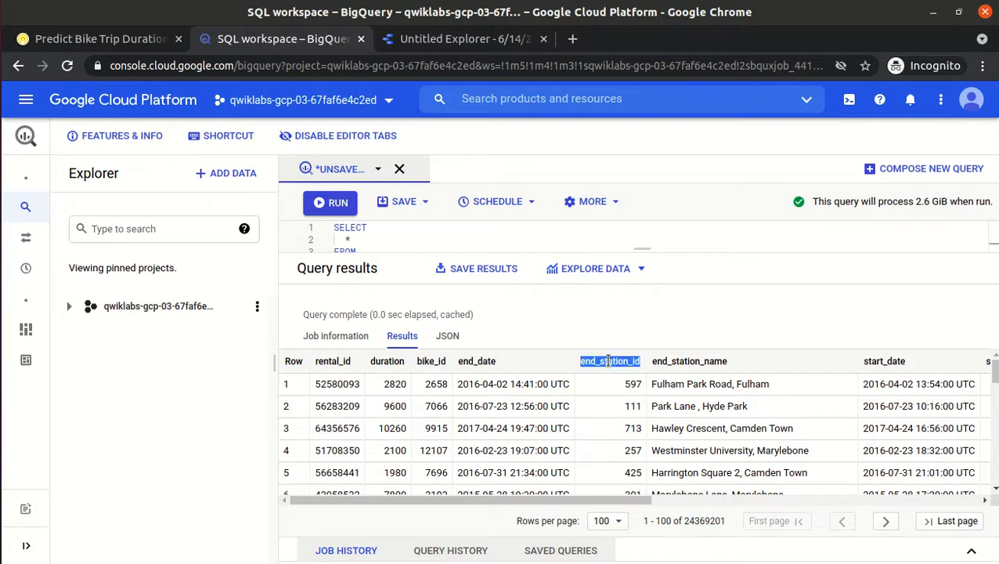
{"action": "double_click", "coordinate": [691, 360]}
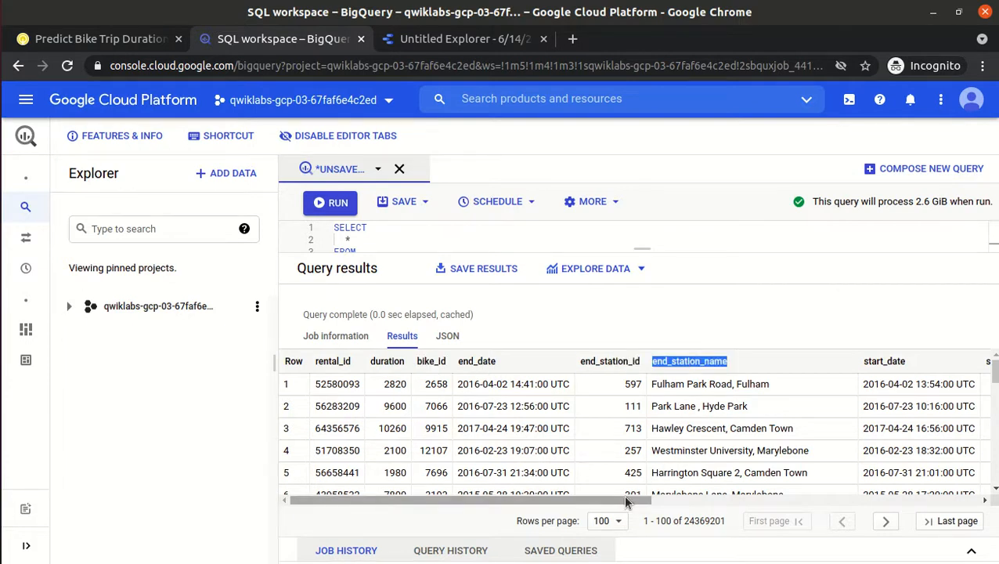
{"action": "left_click_drag", "start_coordinate": [587, 500], "coordinate": [834, 502]}
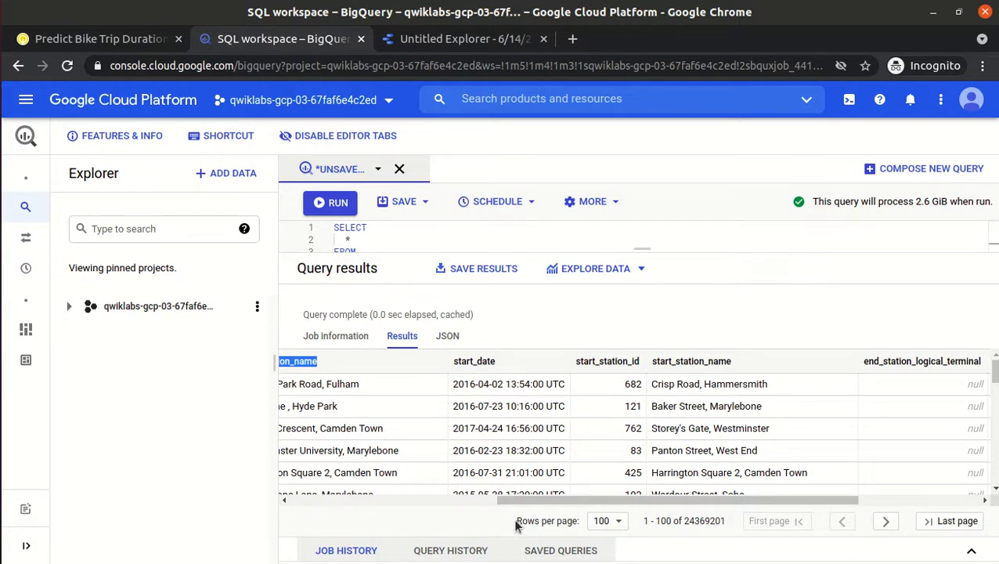
{"action": "left_click_drag", "start_coordinate": [519, 502], "coordinate": [304, 504]}
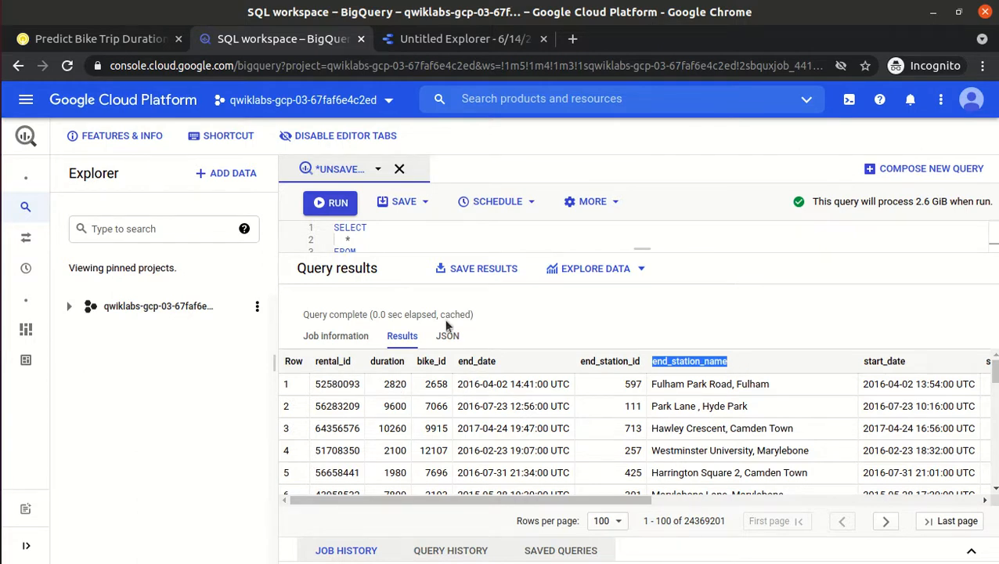
Step: Replace the query with the lab's query that averages duration by dayofweek extracted from start_date, and run it in BigQuery
{"action": "left_click", "coordinate": [94, 39]}
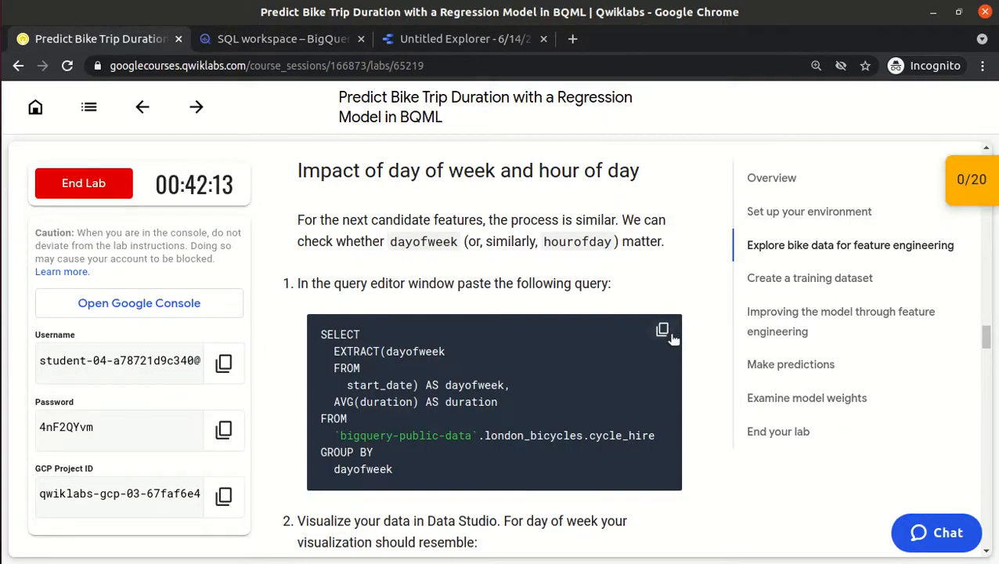
{"action": "left_click", "coordinate": [666, 332]}
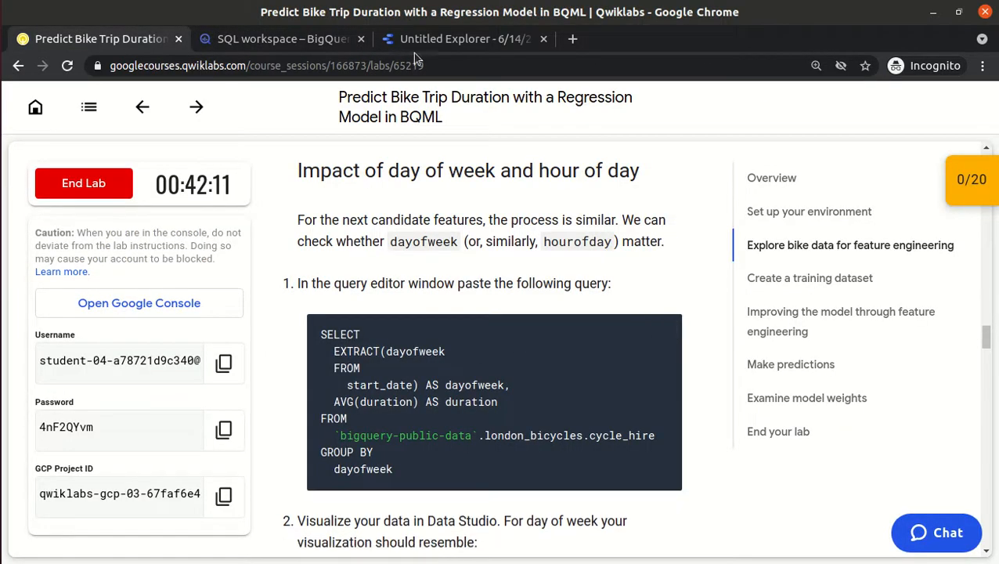
{"action": "left_click", "coordinate": [299, 38]}
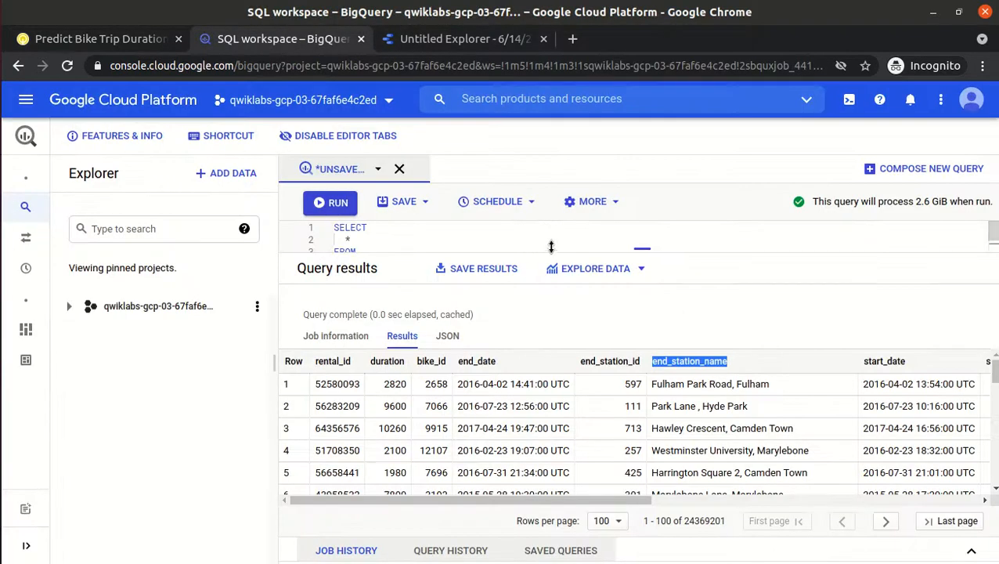
{"action": "left_click_drag", "start_coordinate": [638, 247], "coordinate": [638, 422]}
{"action": "key", "text": "ctrl+a"}
{"action": "key", "text": "ctrl+v"}
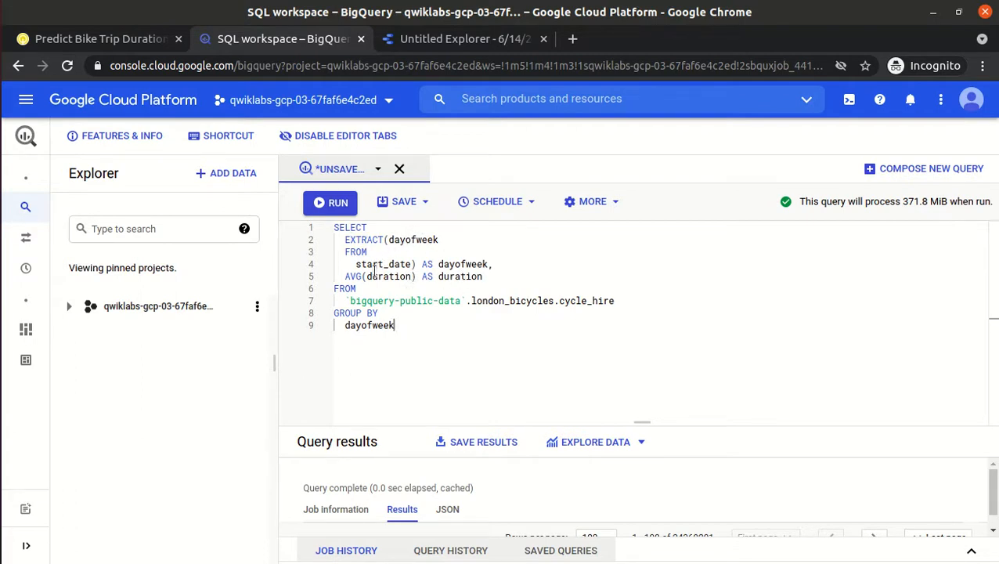
{"action": "double_click", "coordinate": [451, 276]}
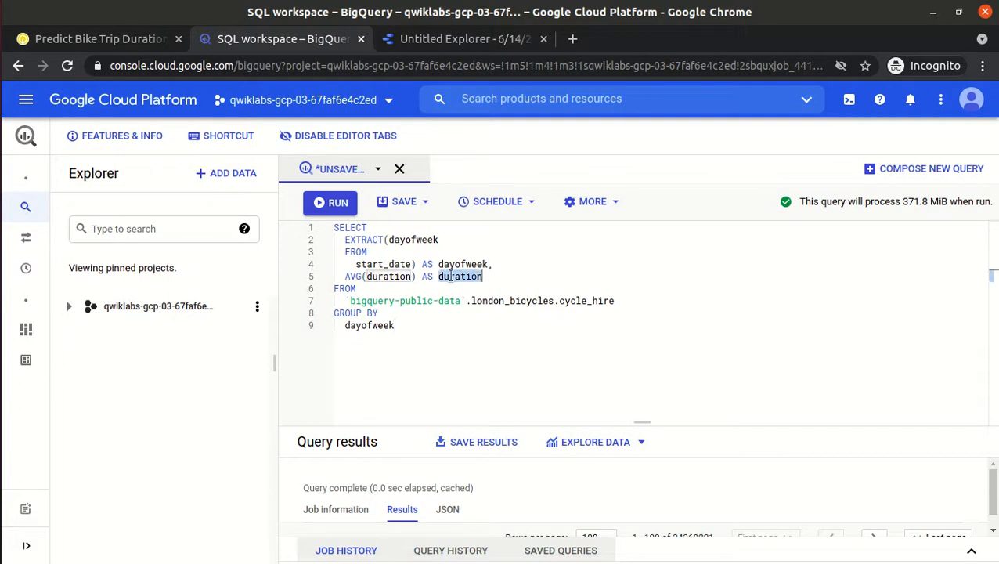
{"action": "left_click", "coordinate": [450, 321]}
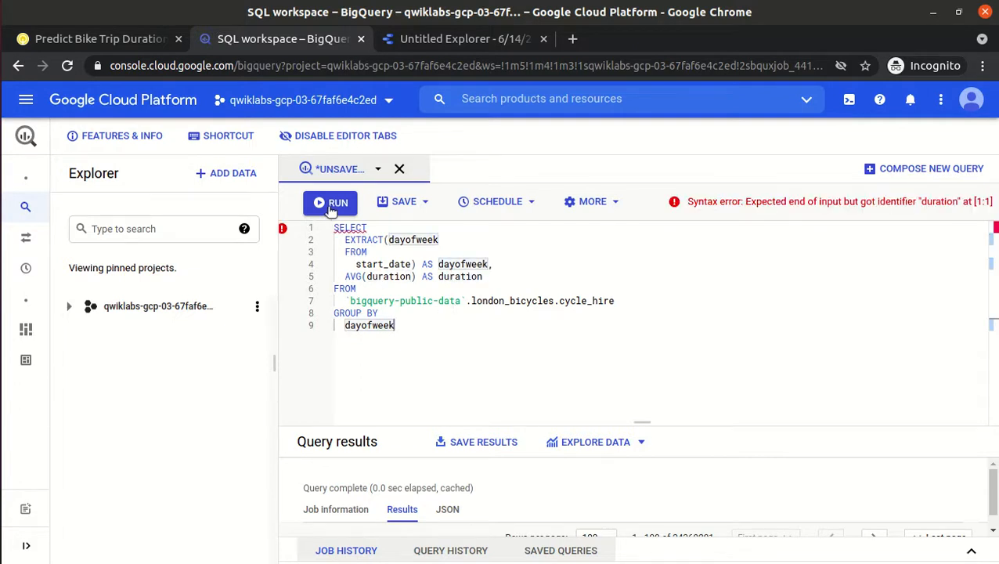
{"action": "left_click", "coordinate": [332, 207]}
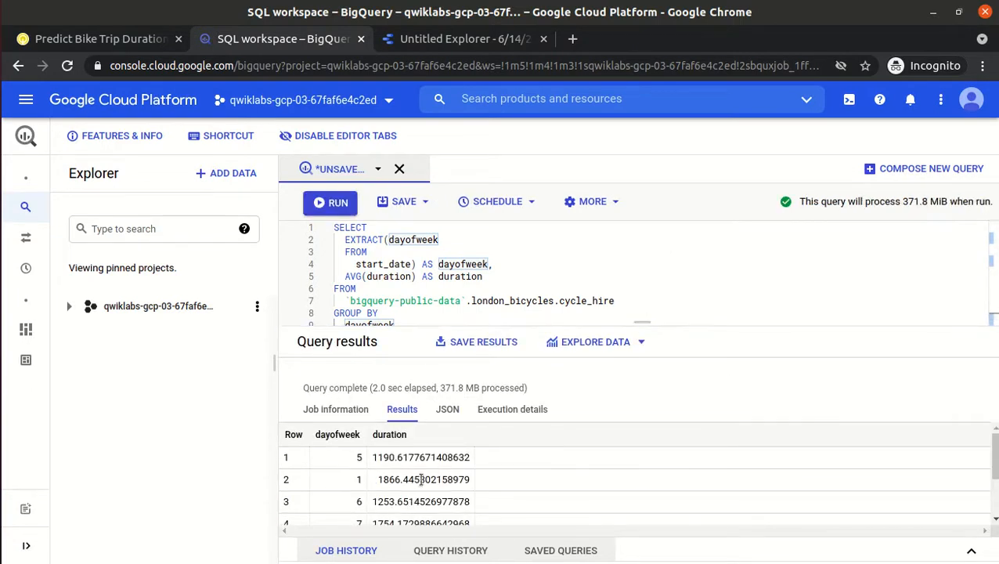
Step: Explore the day-of-week results in Data Studio and close the earlier start station explorer
{"action": "left_click", "coordinate": [595, 347]}
{"action": "left_click", "coordinate": [588, 424]}
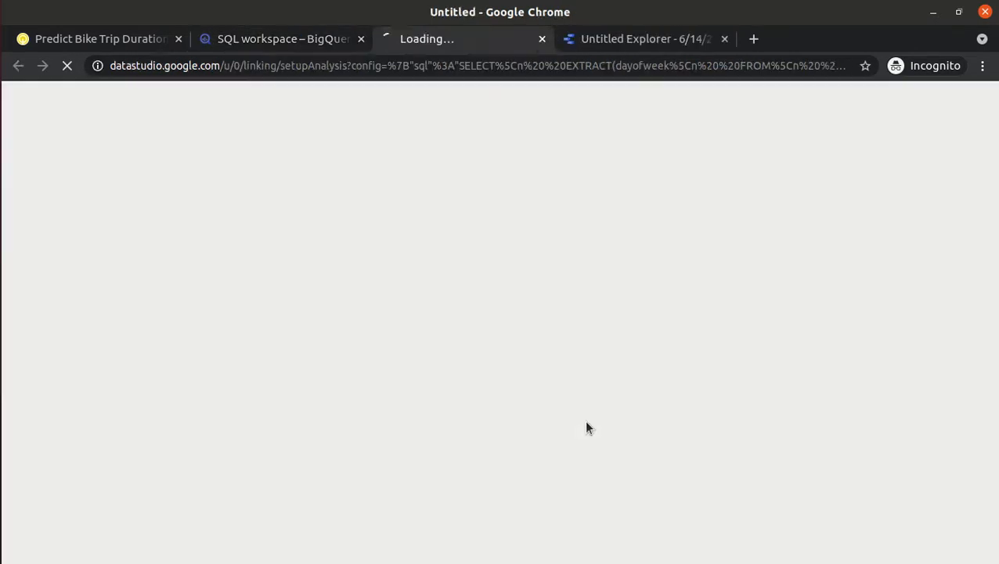
{"action": "left_click", "coordinate": [638, 40]}
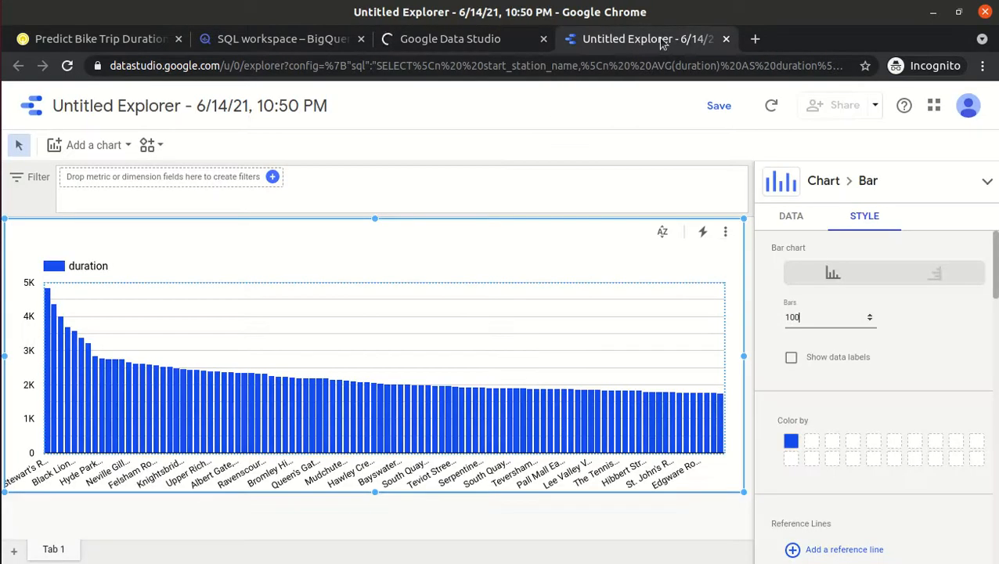
{"action": "left_click", "coordinate": [726, 39]}
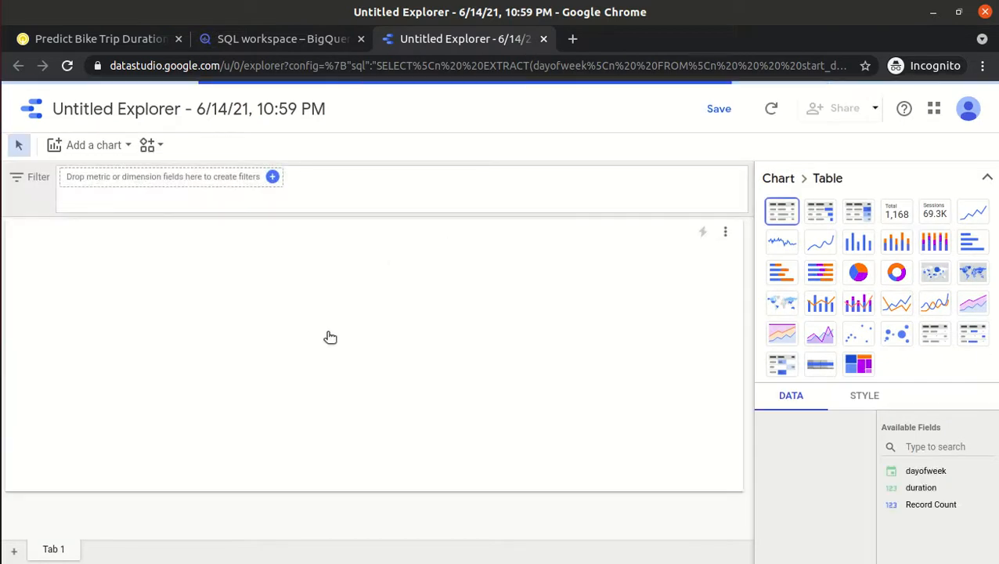
Step: Build a column chart of the day-of-week results with duration as the metric, and close the explorer
{"action": "left_click", "coordinate": [858, 244]}
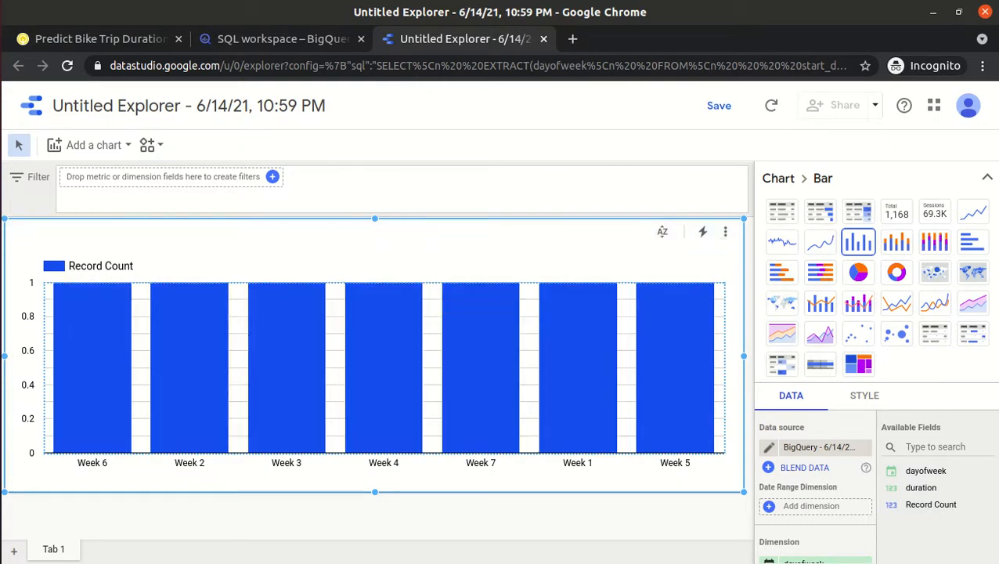
{"action": "left_click", "coordinate": [988, 178]}
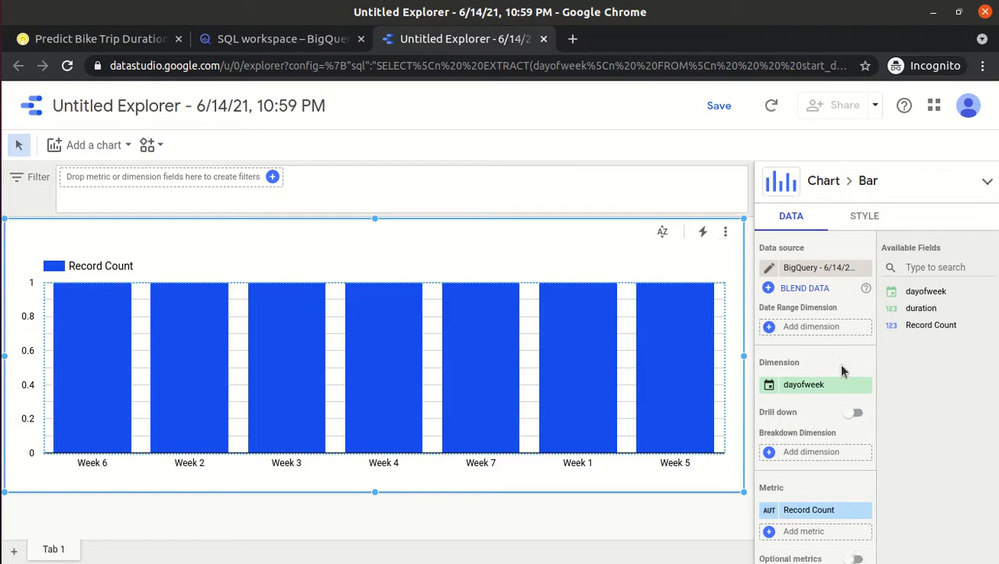
{"action": "left_click", "coordinate": [805, 510]}
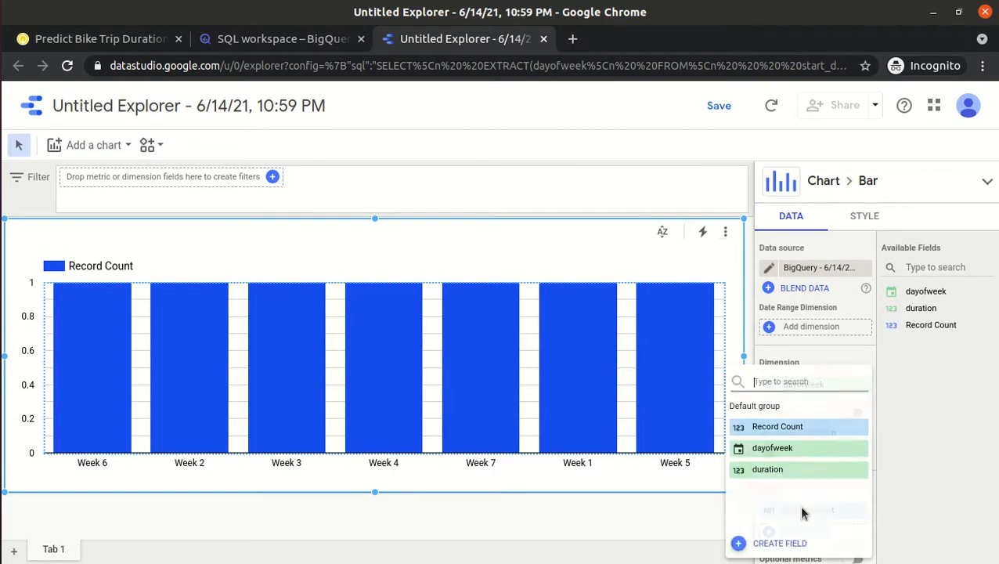
{"action": "left_click", "coordinate": [780, 455]}
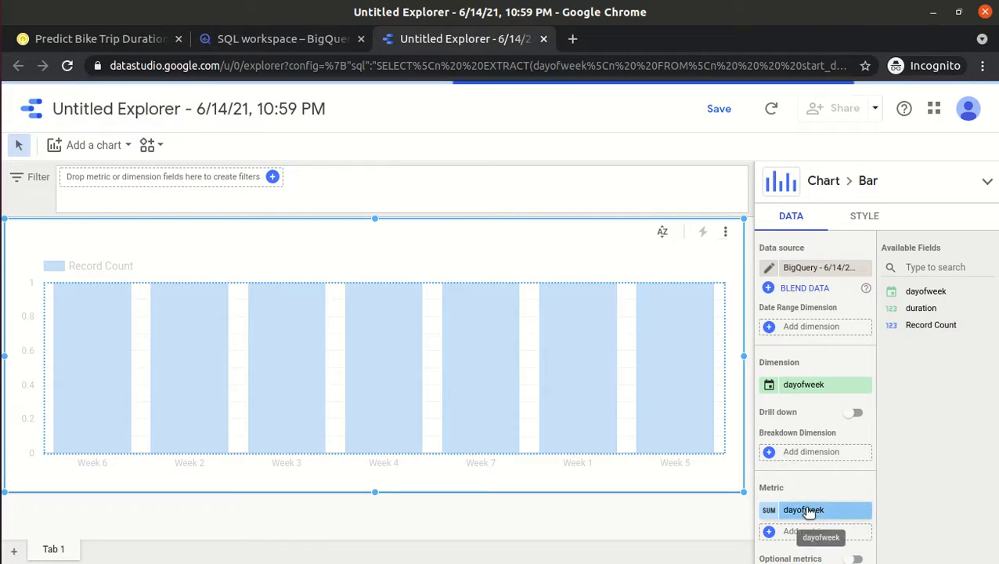
{"action": "left_click", "coordinate": [806, 509]}
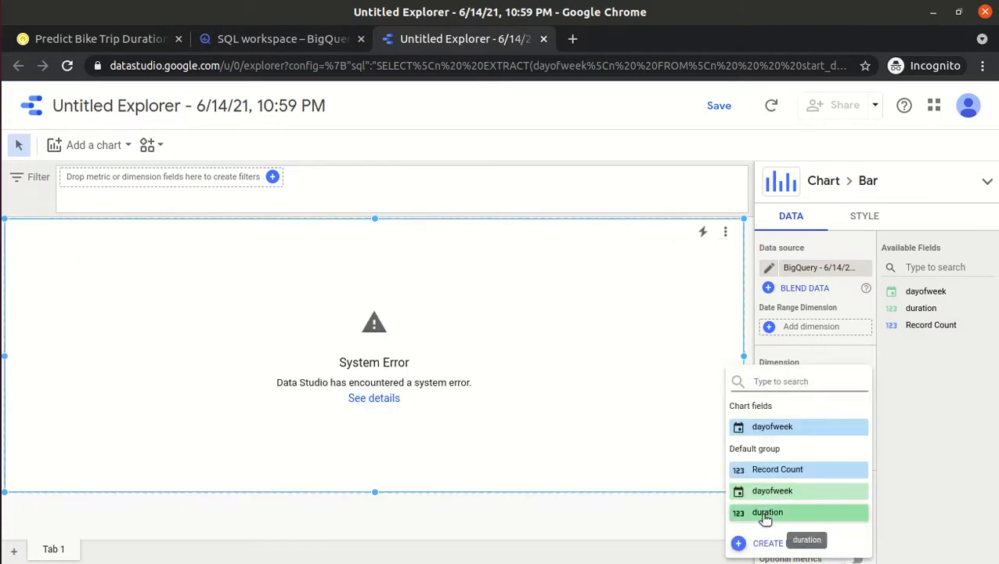
{"action": "left_click", "coordinate": [763, 512]}
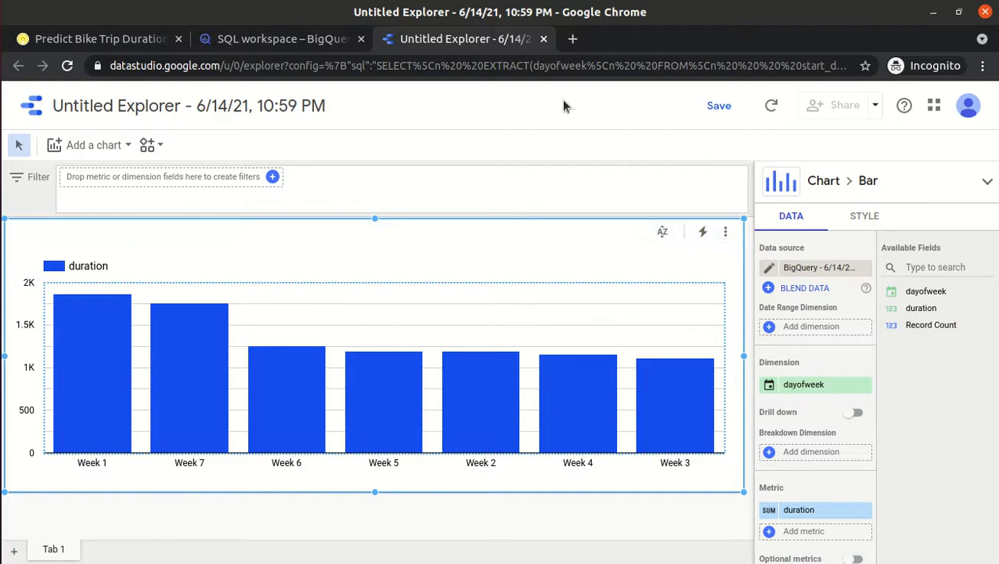
{"action": "left_click", "coordinate": [543, 39]}
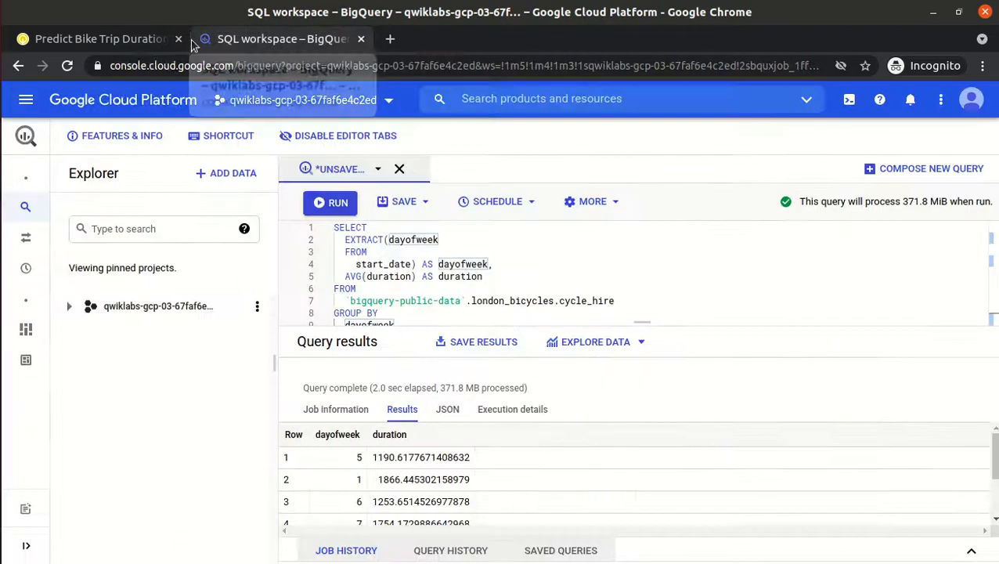
Step: Review the lab's expected day-of-week and hour-of-day visualizations in the Qwiklabs instructions
{"action": "left_click", "coordinate": [114, 39]}
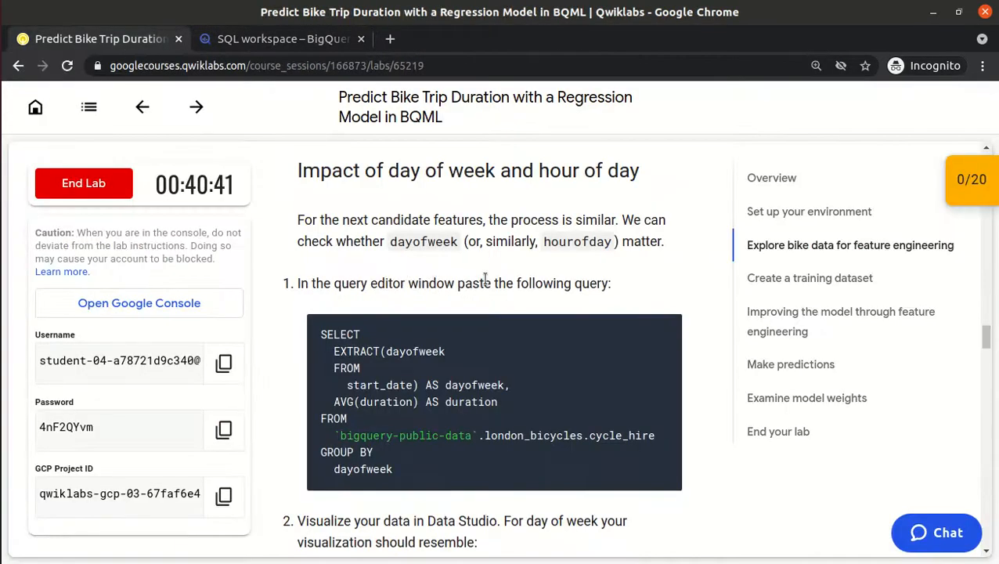
{"action": "scroll", "coordinate": [486, 280], "scroll_direction": "down", "scroll_amount": 5}
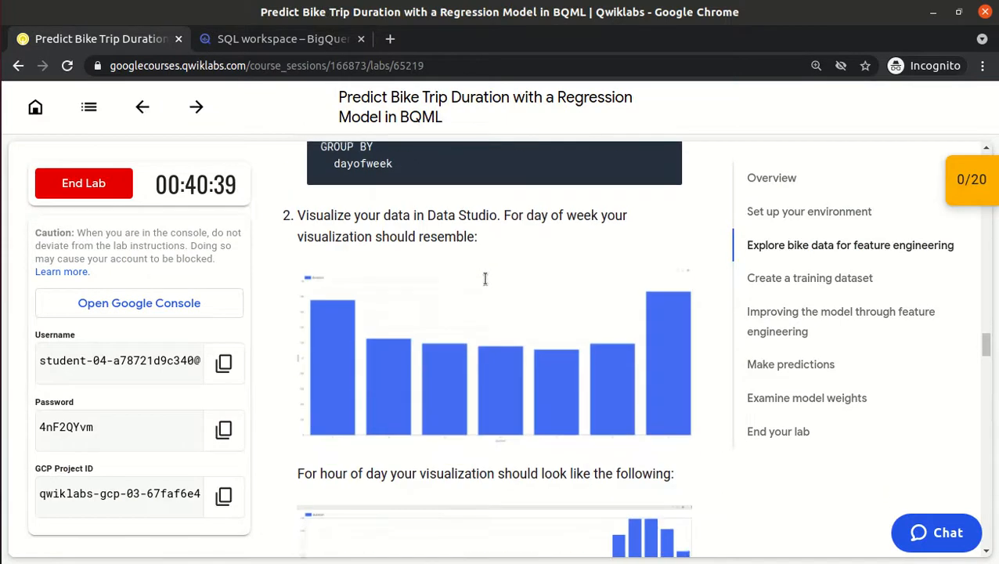
{"action": "scroll", "coordinate": [485, 279], "scroll_direction": "down", "scroll_amount": 3}
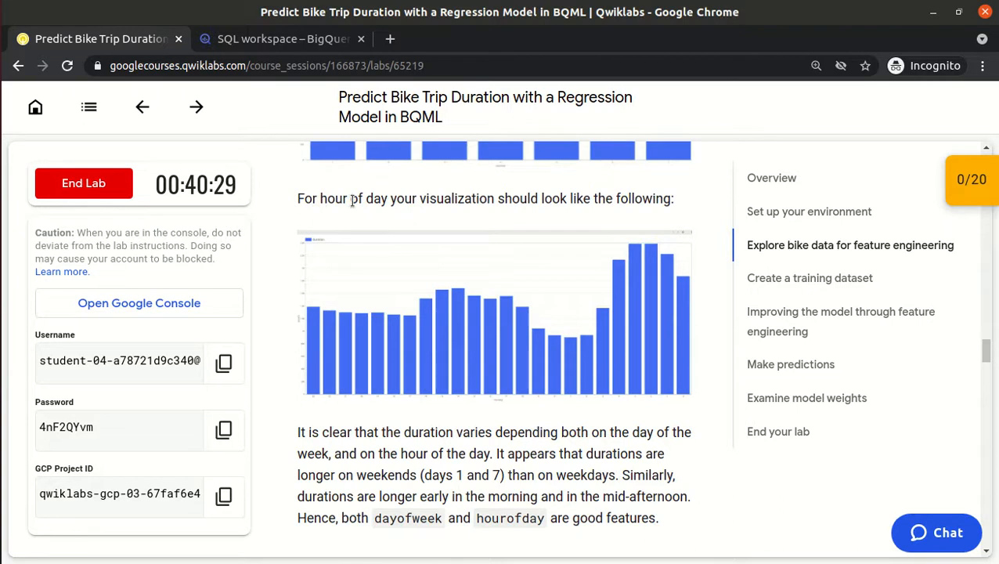
Step: Explore the BigQuery day-of-week results in Data Studio again and display them as a column chart
{"action": "left_click", "coordinate": [276, 38]}
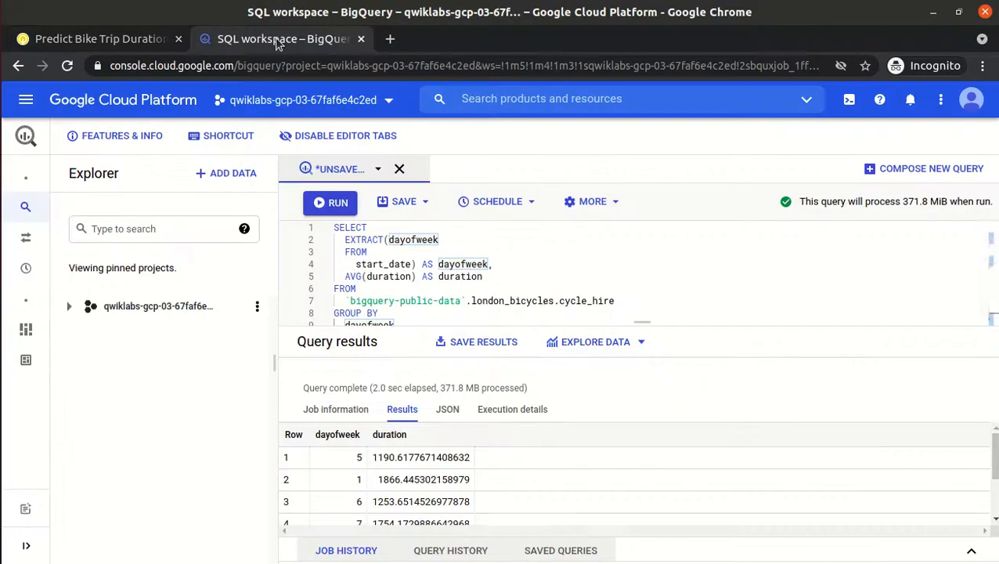
{"action": "left_click", "coordinate": [607, 346]}
{"action": "left_click", "coordinate": [603, 415]}
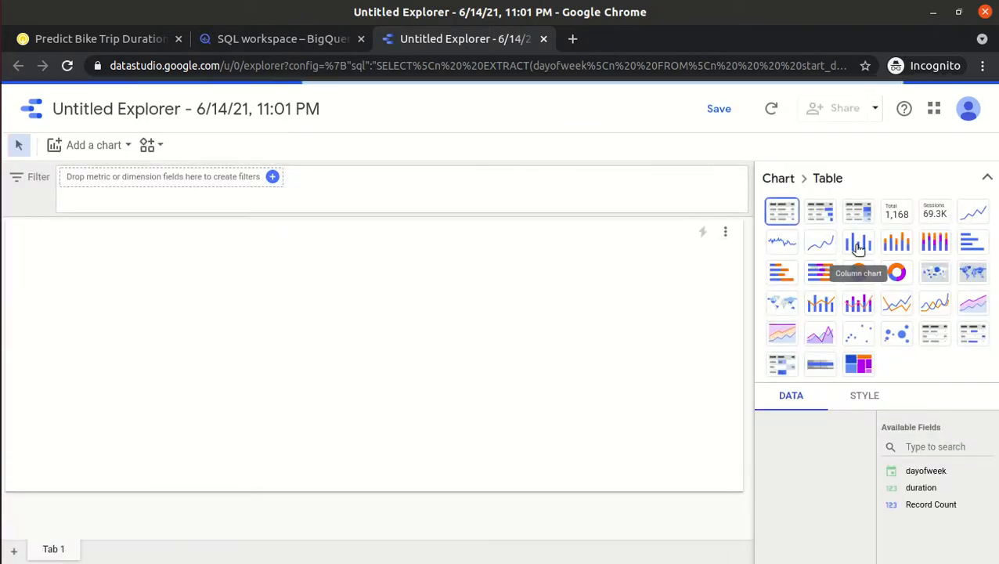
{"action": "left_click", "coordinate": [859, 245]}
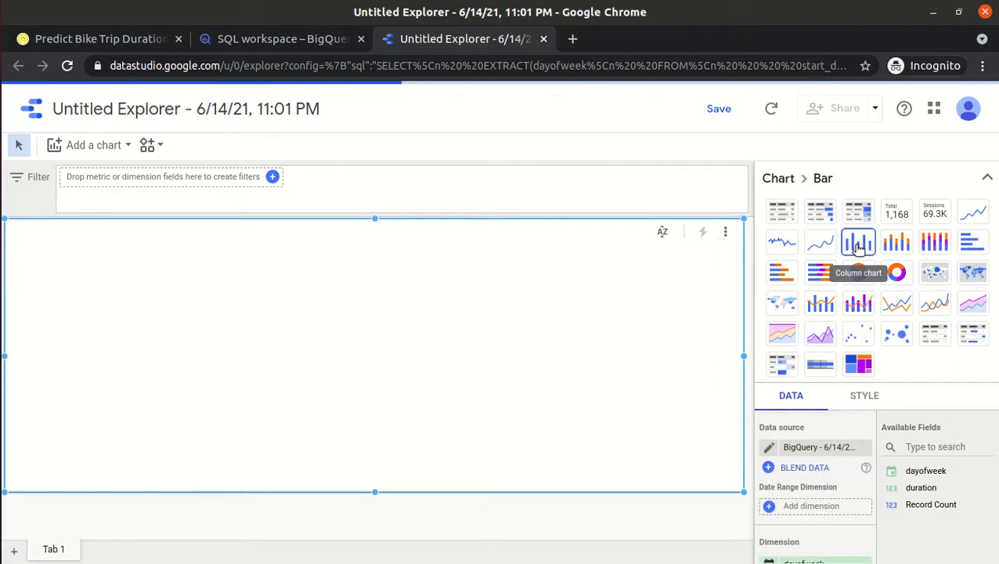
{"action": "left_click", "coordinate": [986, 179]}
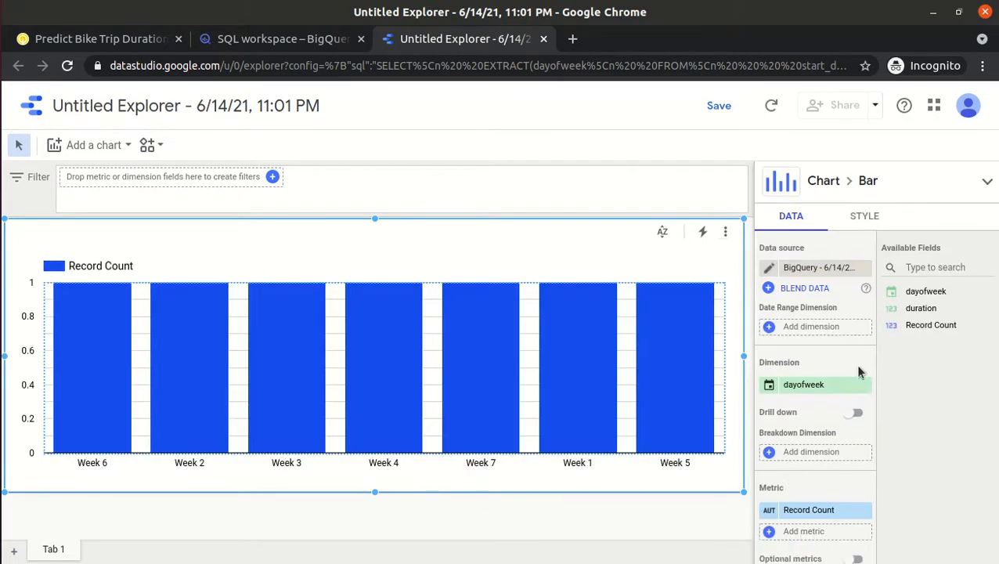
{"action": "left_click", "coordinate": [822, 384]}
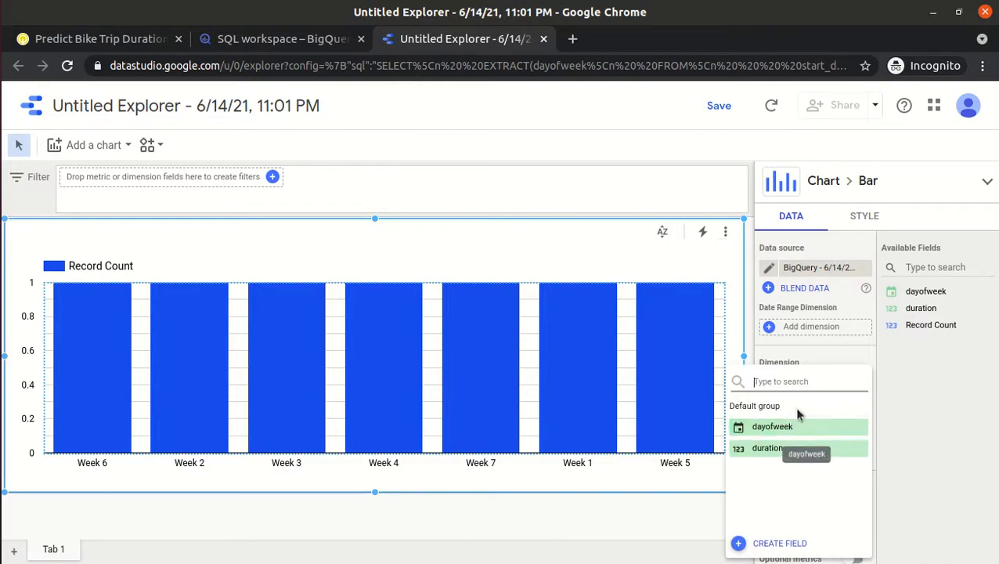
{"action": "left_click", "coordinate": [761, 449]}
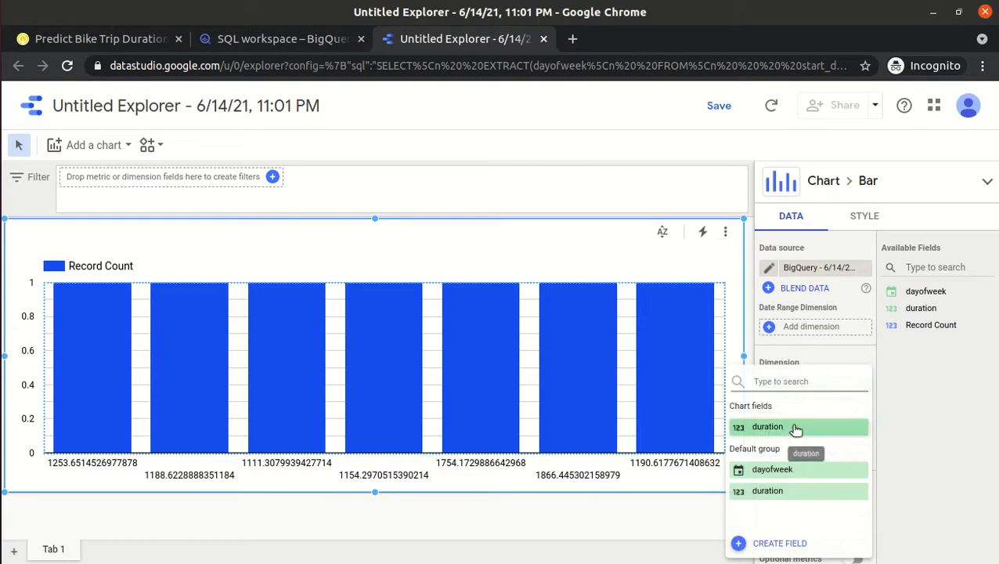
{"action": "left_click", "coordinate": [773, 470]}
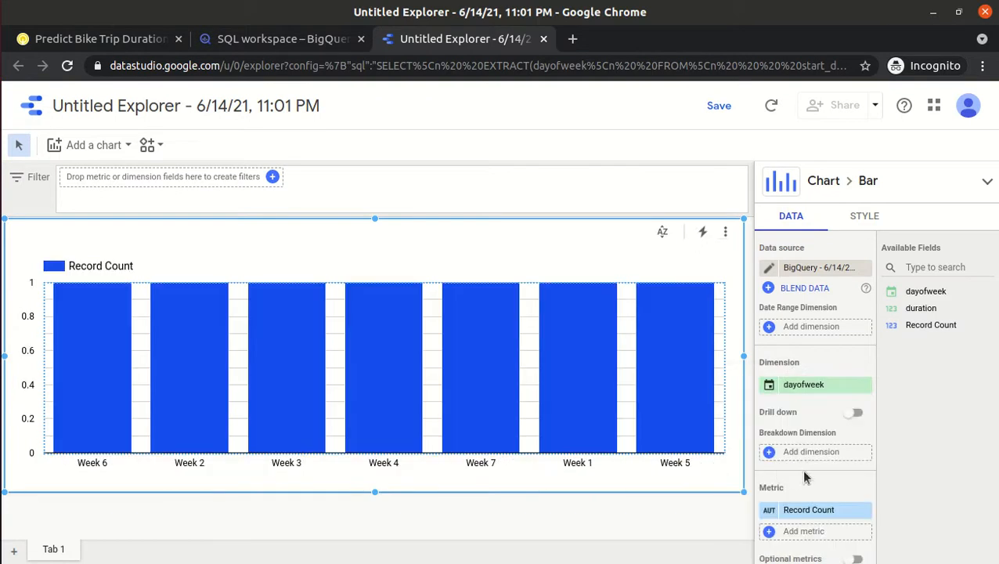
Step: Set the column chart's metric to duration
{"action": "left_click", "coordinate": [811, 510]}
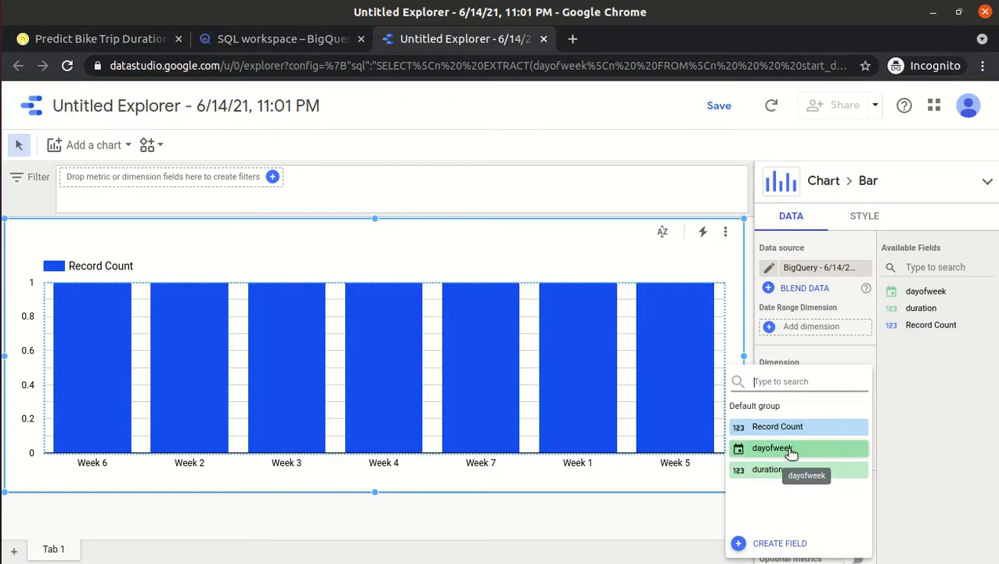
{"action": "left_click", "coordinate": [781, 471]}
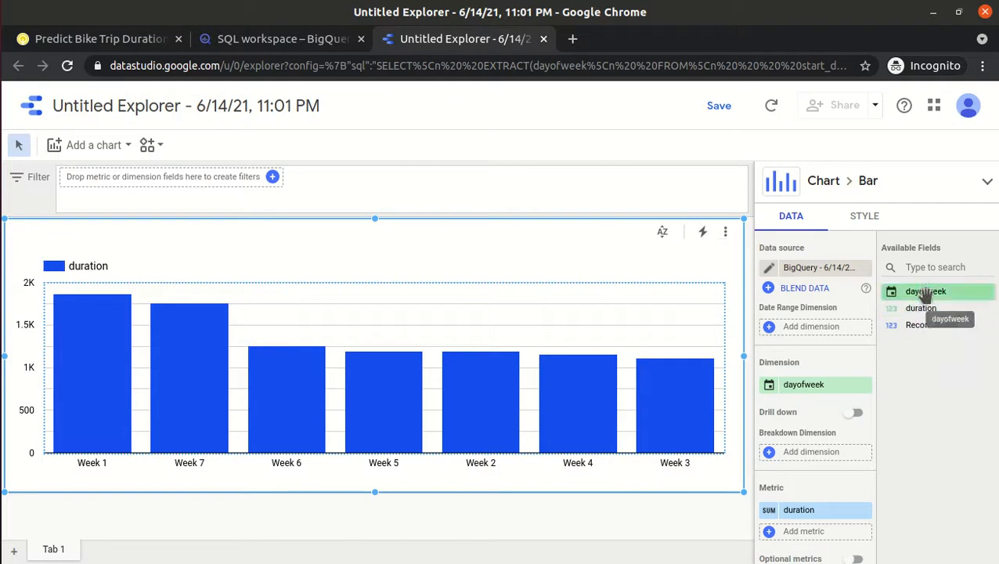
Step: Recheck the dayofweek query in BigQuery against the lab instructions and their sample day-of-week chart
{"action": "left_click", "coordinate": [114, 39]}
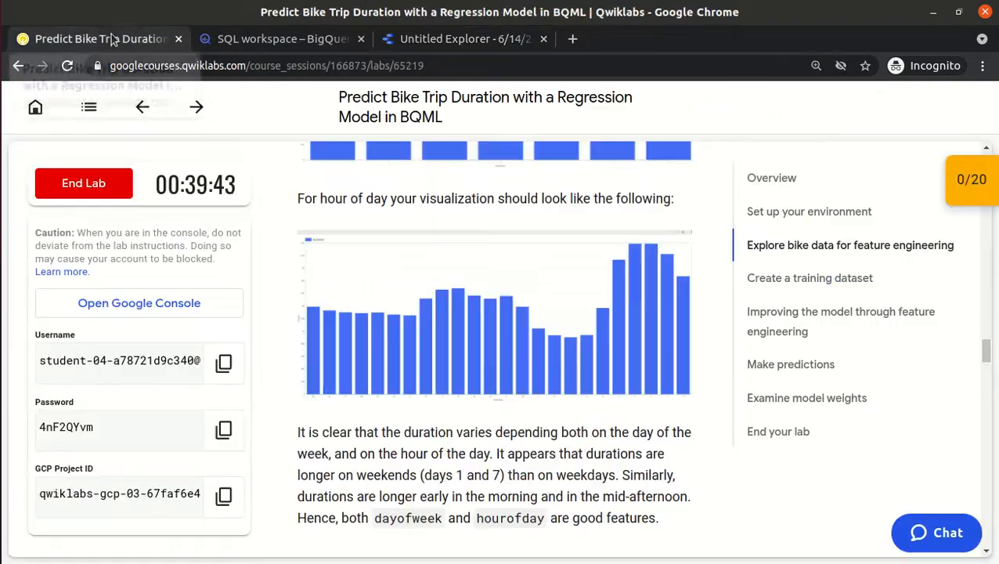
{"action": "left_click", "coordinate": [296, 37]}
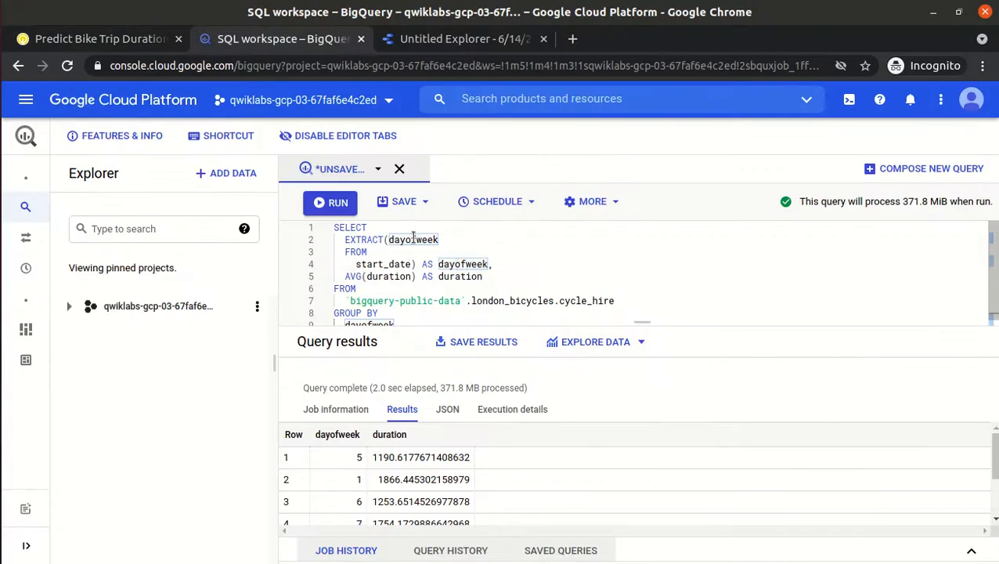
{"action": "left_click", "coordinate": [118, 43]}
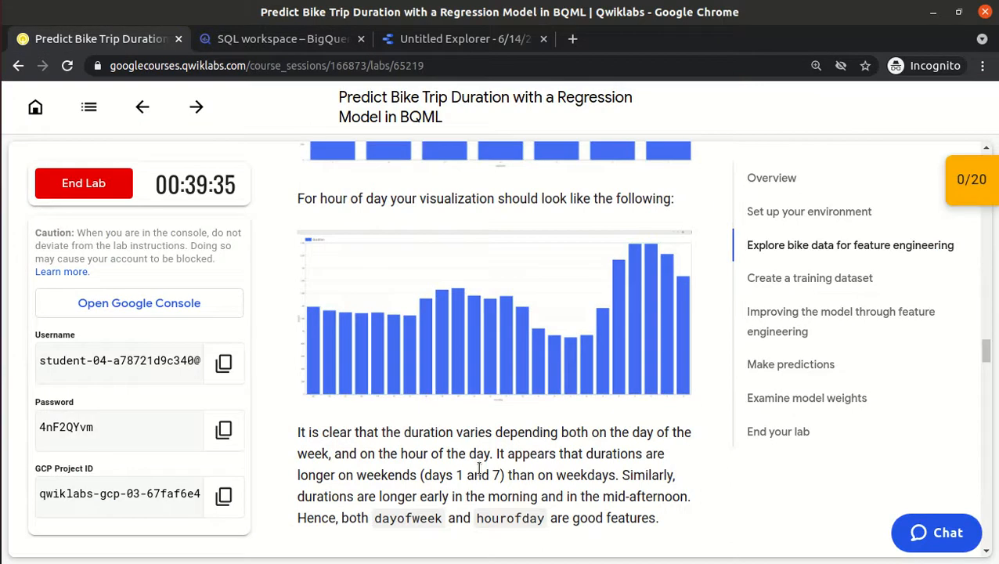
{"action": "scroll", "coordinate": [480, 469], "scroll_direction": "up", "scroll_amount": 5}
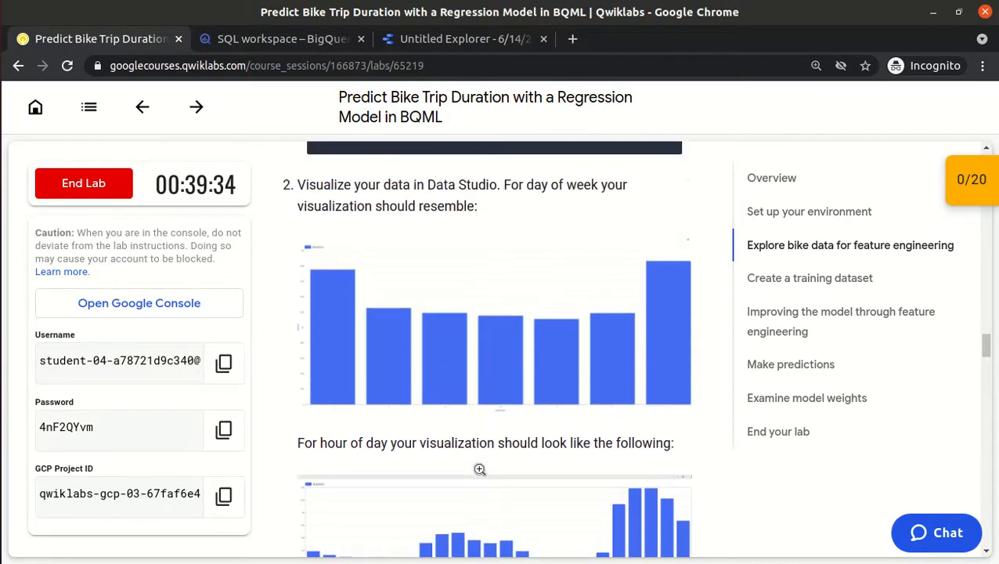
Step: Replace the query in the BigQuery editor with the lab's query averaging duration by bikes_count across cycle_hire and cycle_stations
{"action": "scroll", "coordinate": [480, 468], "scroll_direction": "up", "scroll_amount": 4}
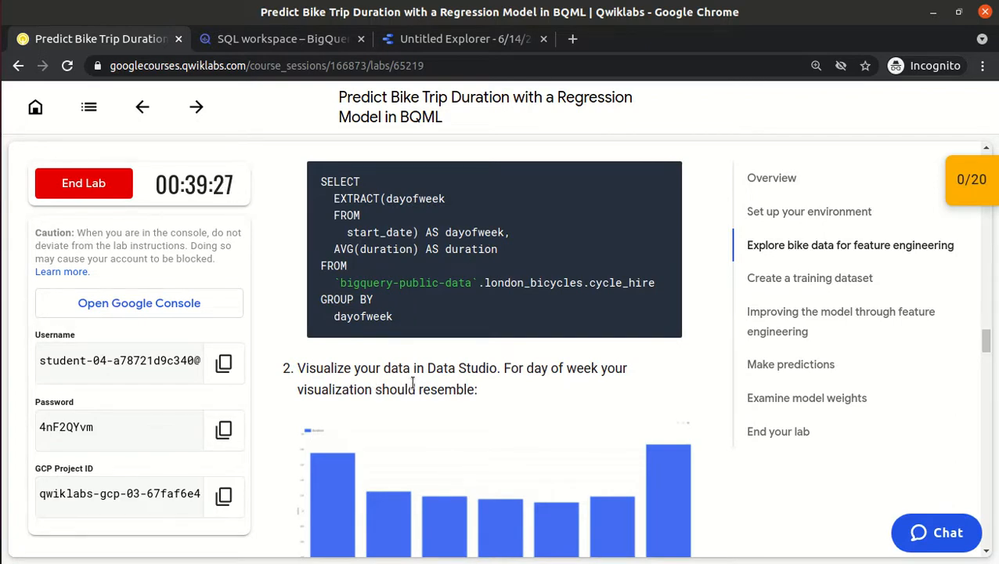
{"action": "scroll", "coordinate": [413, 384], "scroll_direction": "down", "scroll_amount": 9}
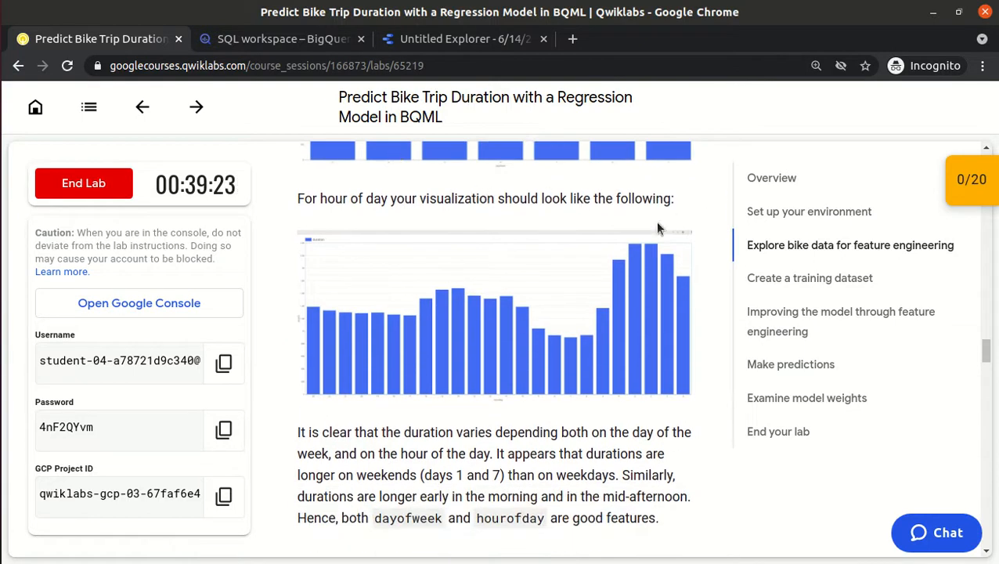
{"action": "scroll", "coordinate": [382, 475], "scroll_direction": "down", "scroll_amount": 5}
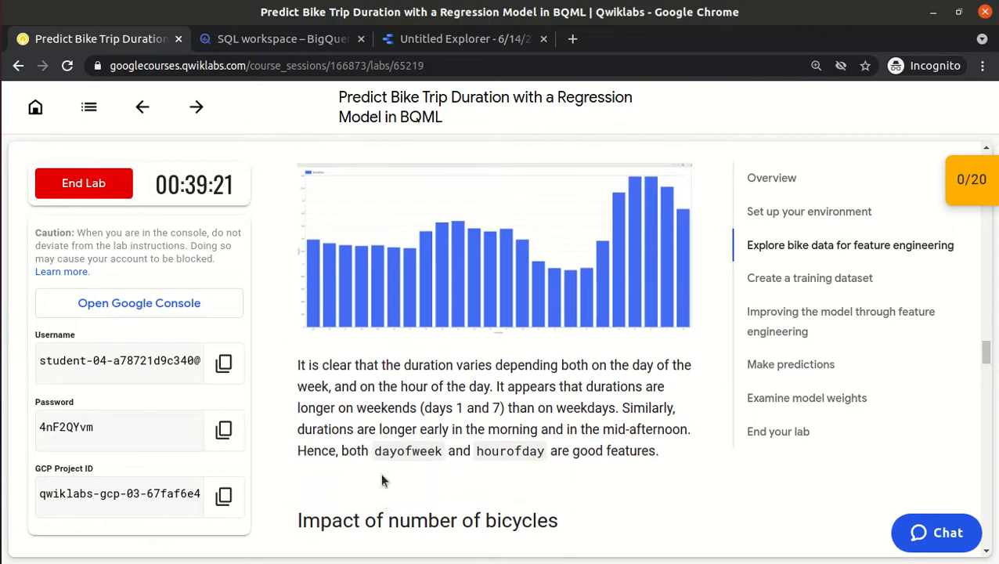
{"action": "scroll", "coordinate": [381, 475], "scroll_direction": "down", "scroll_amount": 4}
{"action": "scroll", "coordinate": [382, 476], "scroll_direction": "down", "scroll_amount": 1}
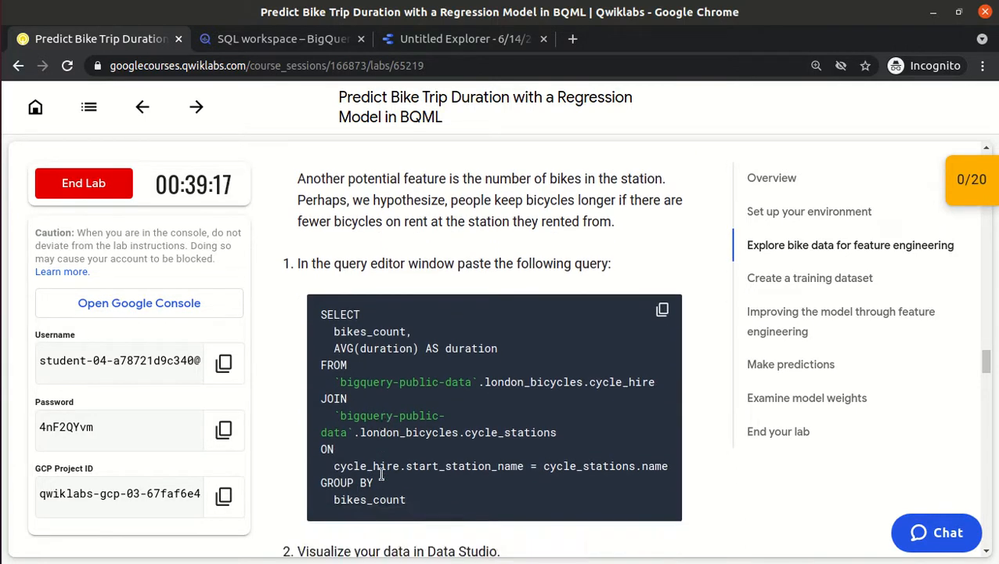
{"action": "scroll", "coordinate": [384, 475], "scroll_direction": "up", "scroll_amount": 2}
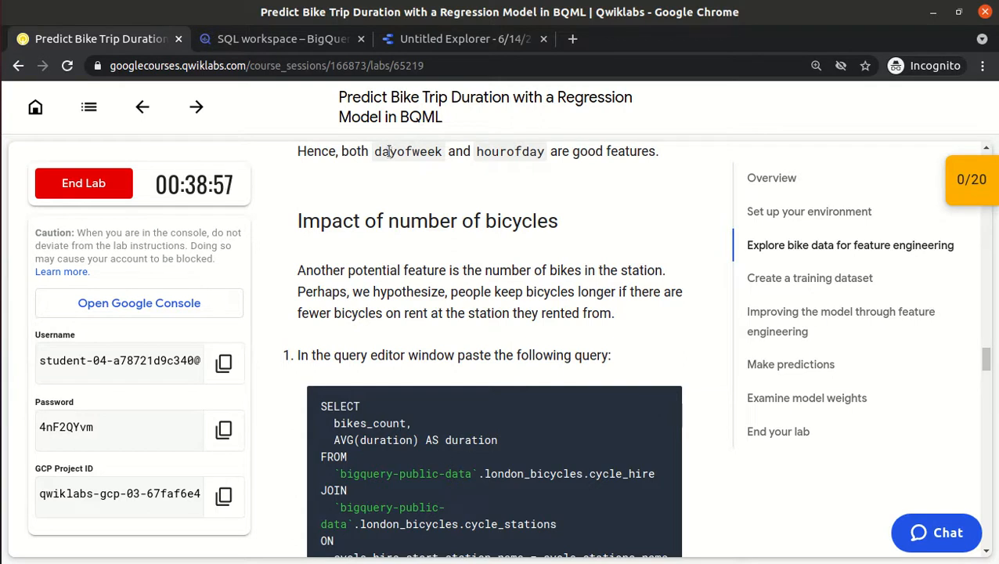
{"action": "left_click", "coordinate": [279, 38]}
{"action": "left_click", "coordinate": [415, 266]}
{"action": "key", "text": "ctrl+a"}
{"action": "key", "text": "ctrl+v"}
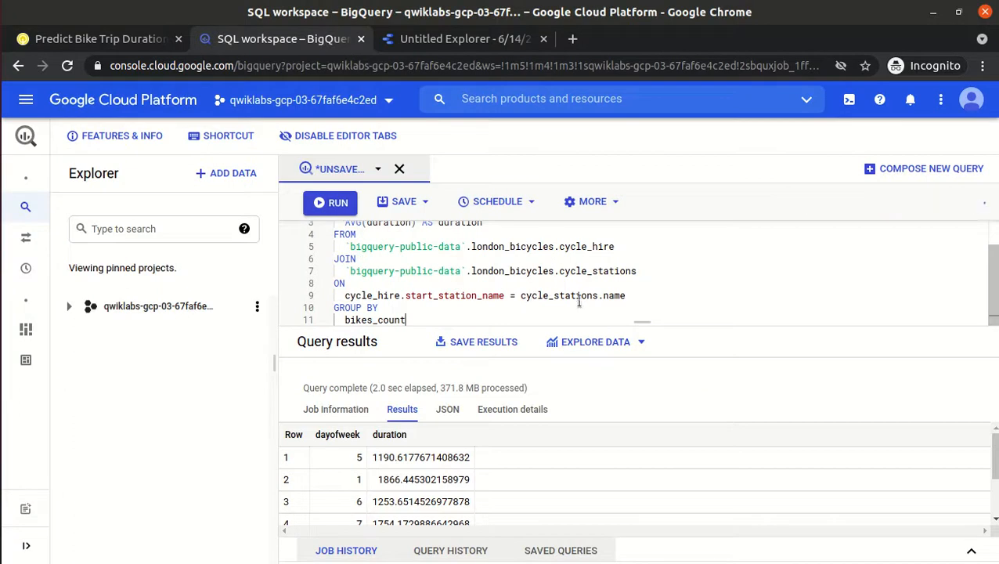
Step: Run the bikes_count query and explore its results with Data Studio
{"action": "left_click_drag", "start_coordinate": [640, 320], "coordinate": [660, 469]}
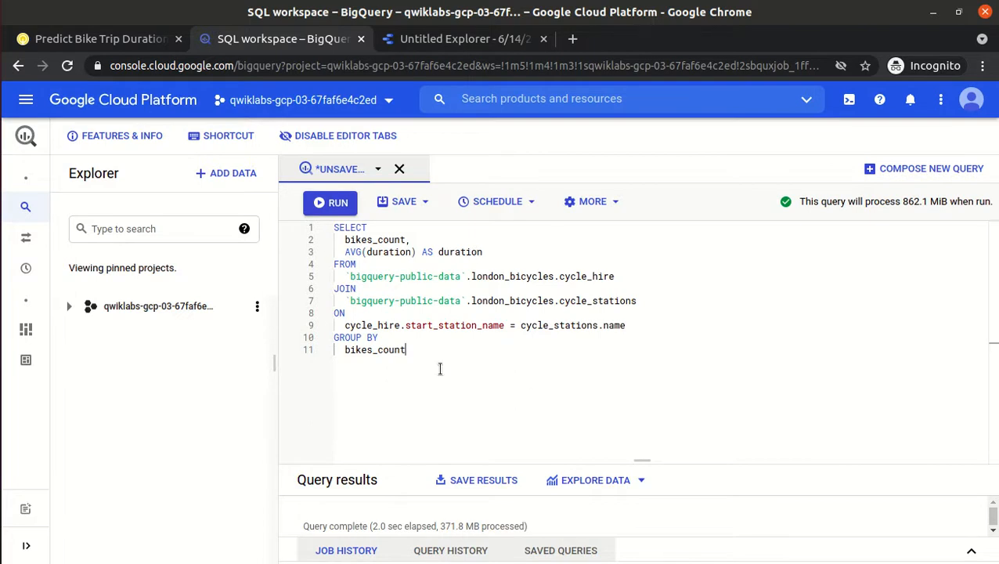
{"action": "left_click", "coordinate": [327, 204]}
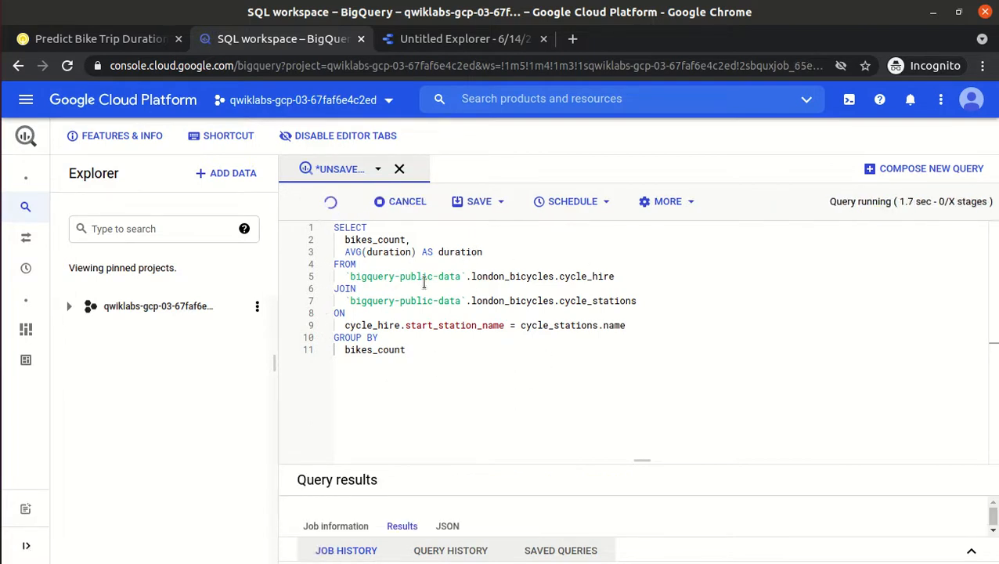
{"action": "left_click_drag", "start_coordinate": [642, 461], "coordinate": [642, 310]}
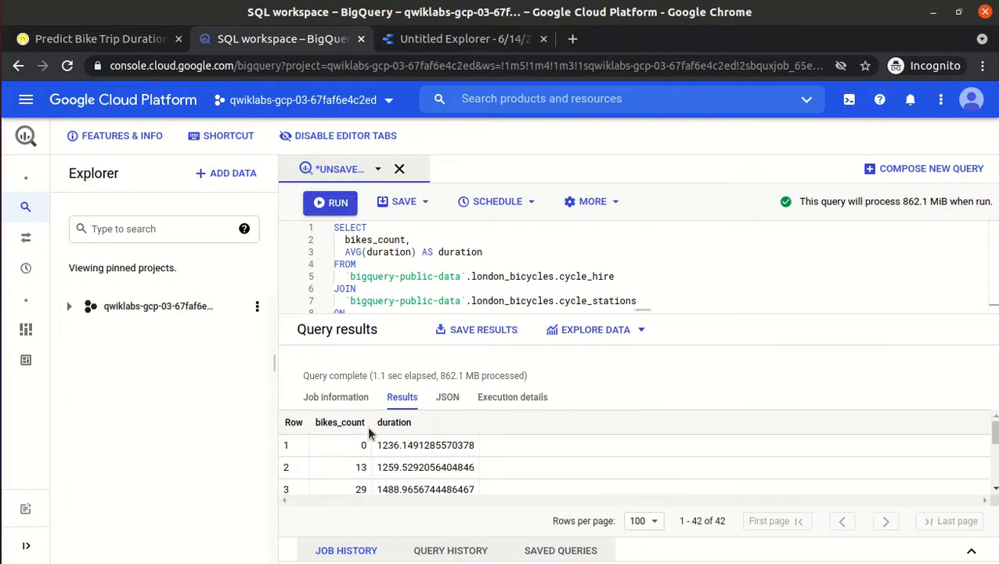
{"action": "left_click", "coordinate": [586, 330]}
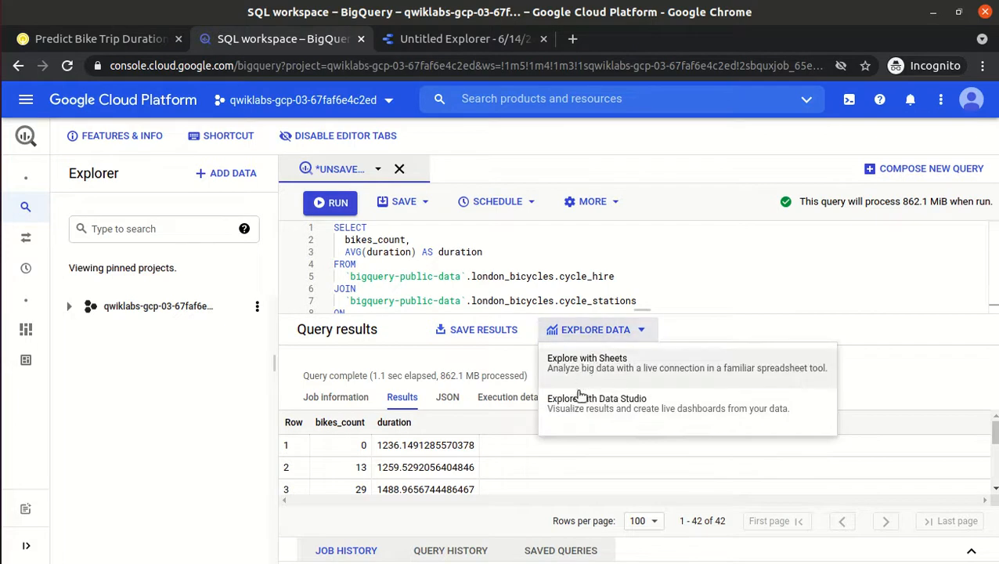
{"action": "left_click", "coordinate": [577, 404]}
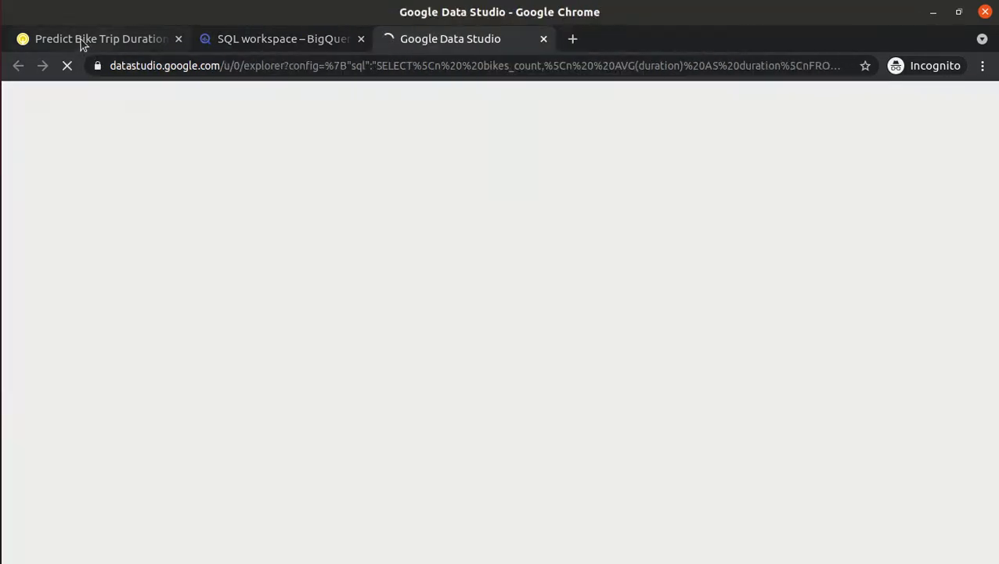
Step: Check the lab's reference chart, and in Data Studio change the table to a column chart with duration as the metric
{"action": "left_click", "coordinate": [82, 44]}
{"action": "scroll", "coordinate": [419, 323], "scroll_direction": "down", "scroll_amount": 5}
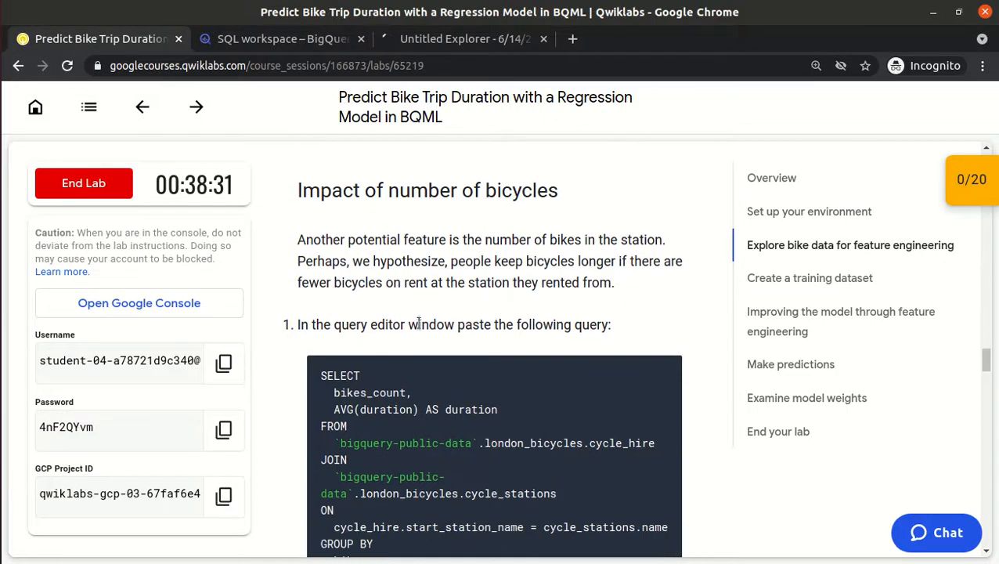
{"action": "scroll", "coordinate": [419, 322], "scroll_direction": "down", "scroll_amount": 5}
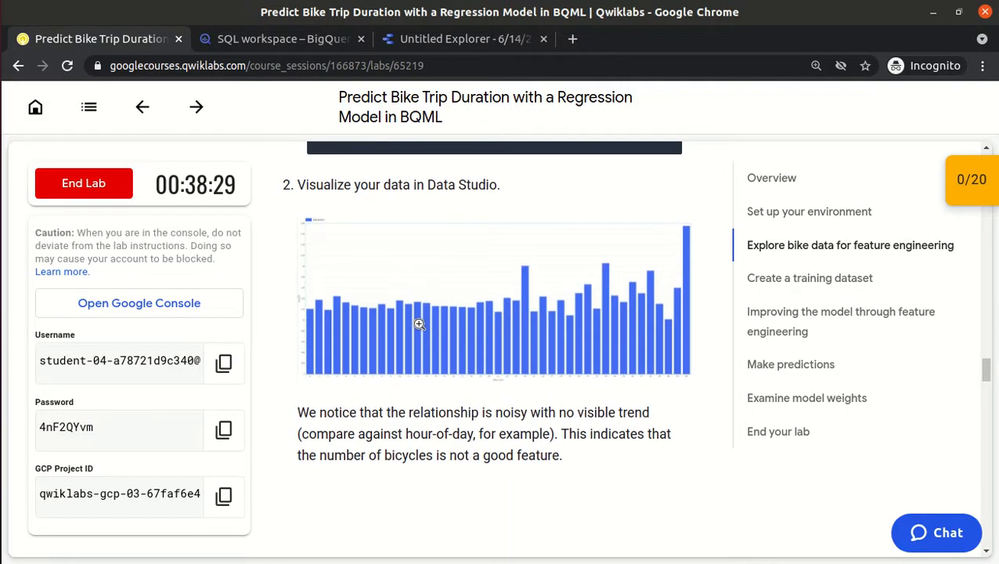
{"action": "scroll", "coordinate": [418, 322], "scroll_direction": "down", "scroll_amount": 1}
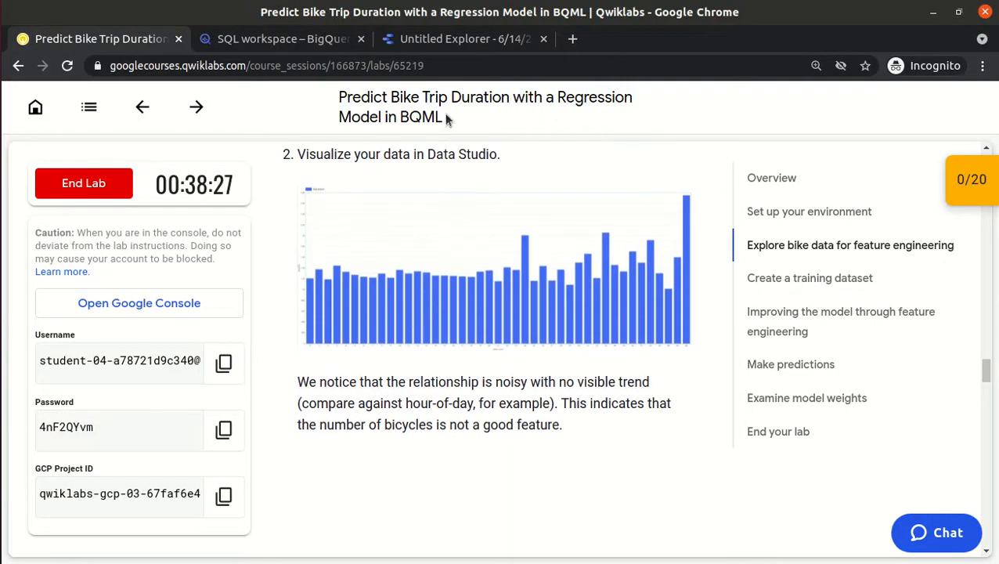
{"action": "left_click", "coordinate": [413, 38]}
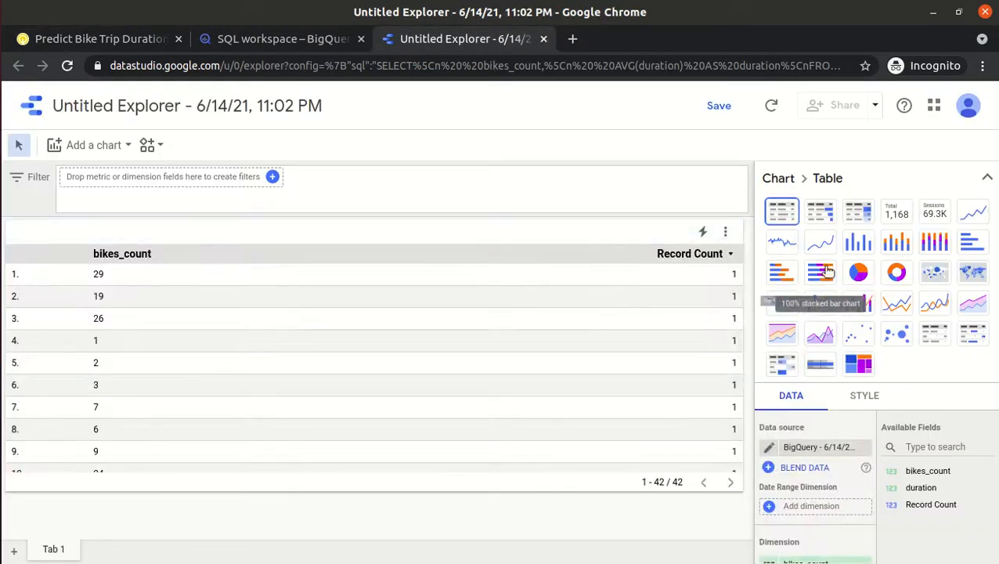
{"action": "left_click", "coordinate": [853, 243]}
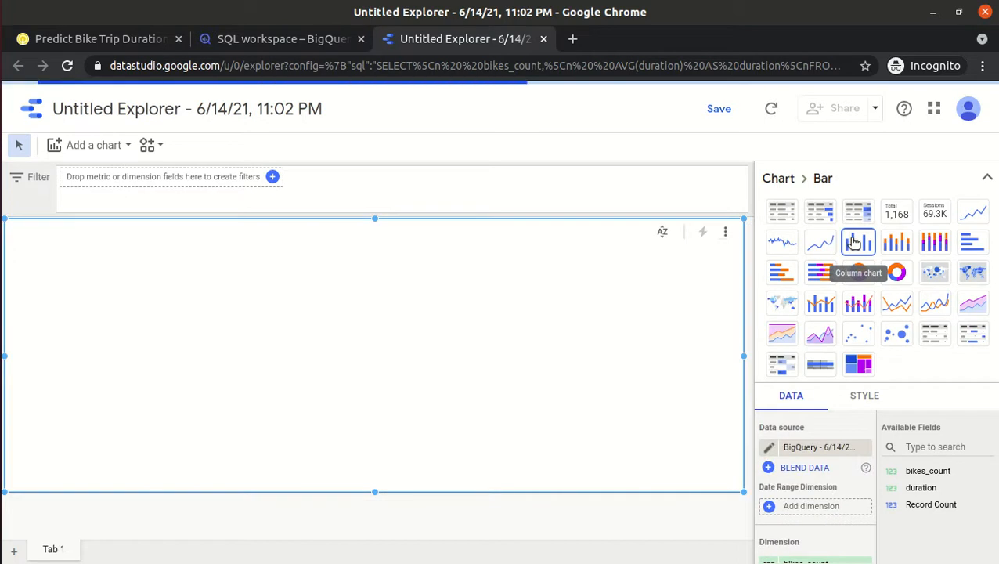
{"action": "left_click", "coordinate": [987, 179]}
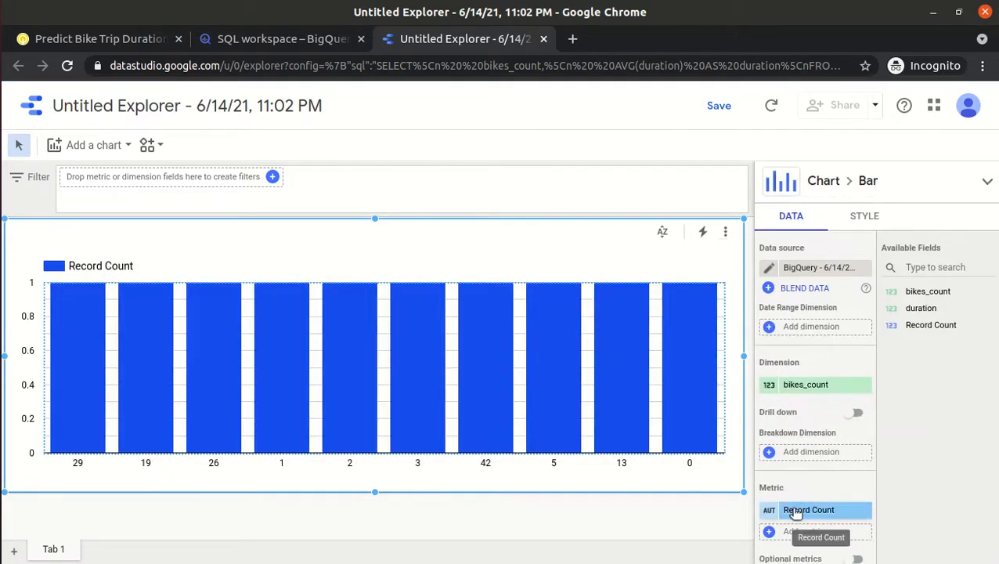
{"action": "left_click", "coordinate": [793, 511]}
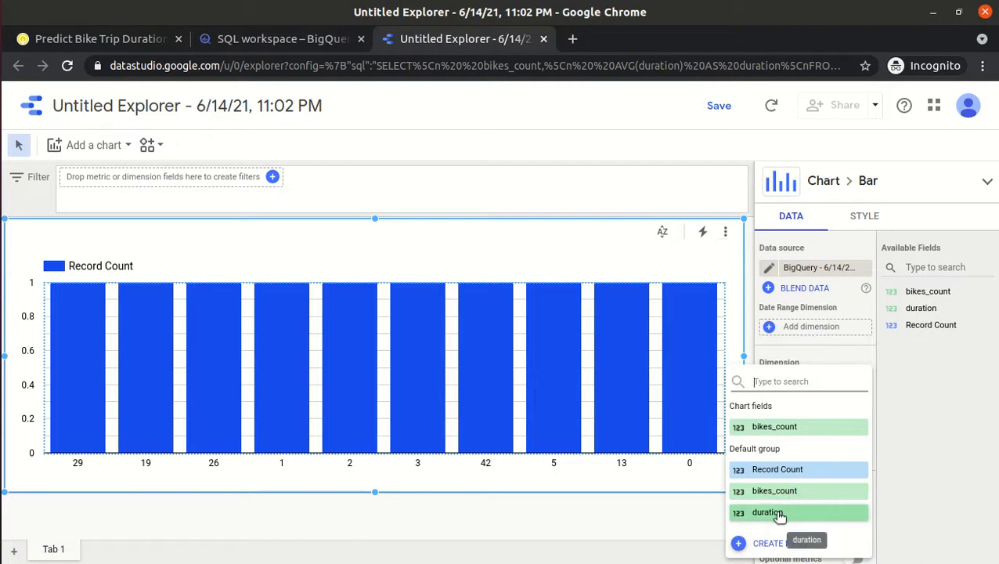
{"action": "left_click", "coordinate": [779, 513]}
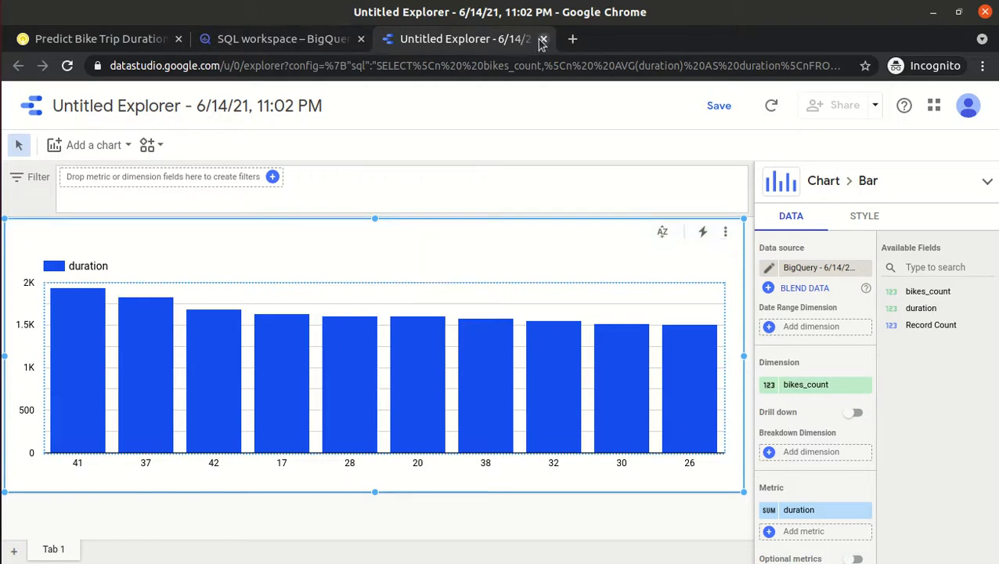
Step: Set the number of bars in the Data Studio column chart to 100
{"action": "left_click", "coordinate": [88, 41]}
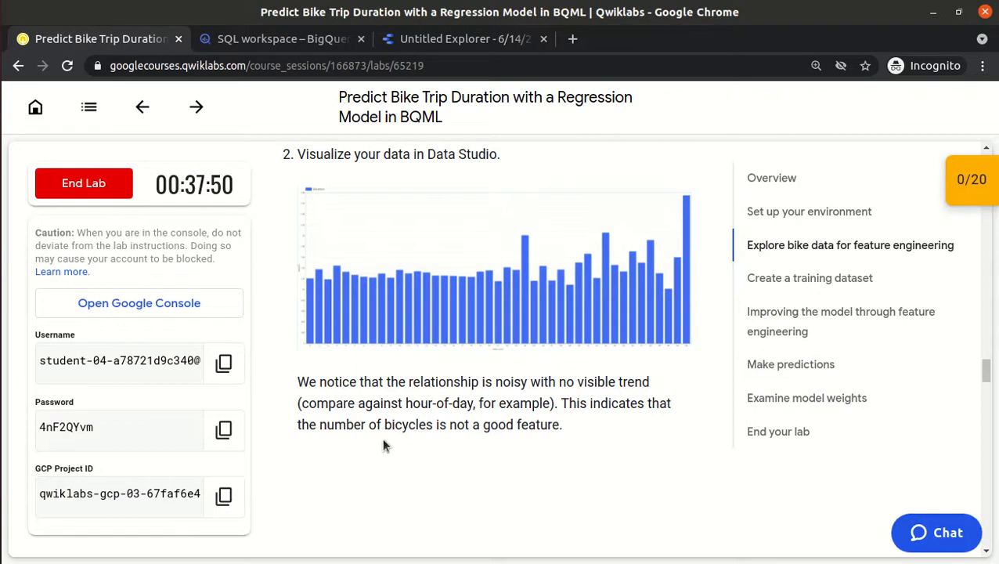
{"action": "left_click", "coordinate": [465, 40]}
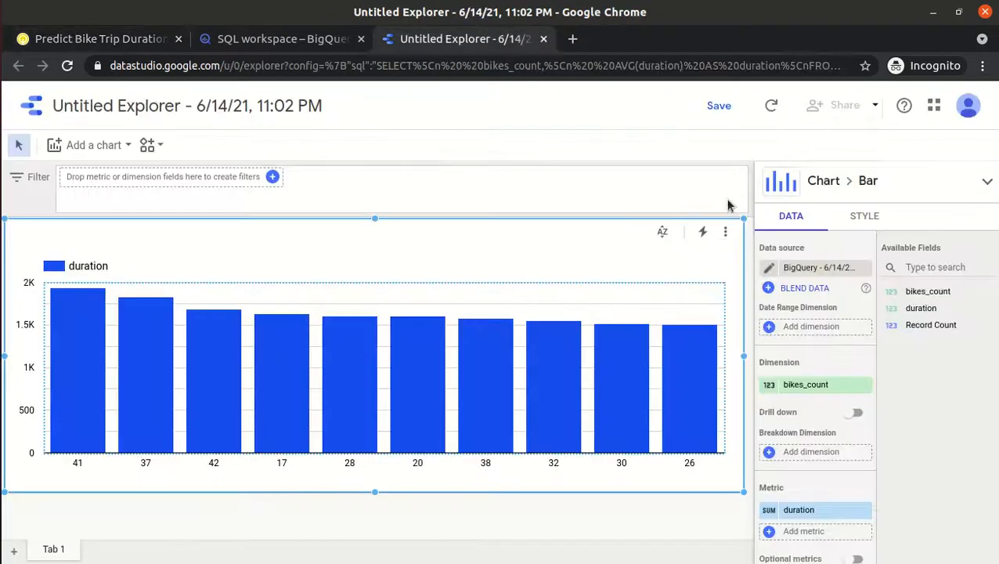
{"action": "left_click", "coordinate": [864, 216]}
{"action": "left_click", "coordinate": [811, 320]}
{"action": "type", "text": "00"}
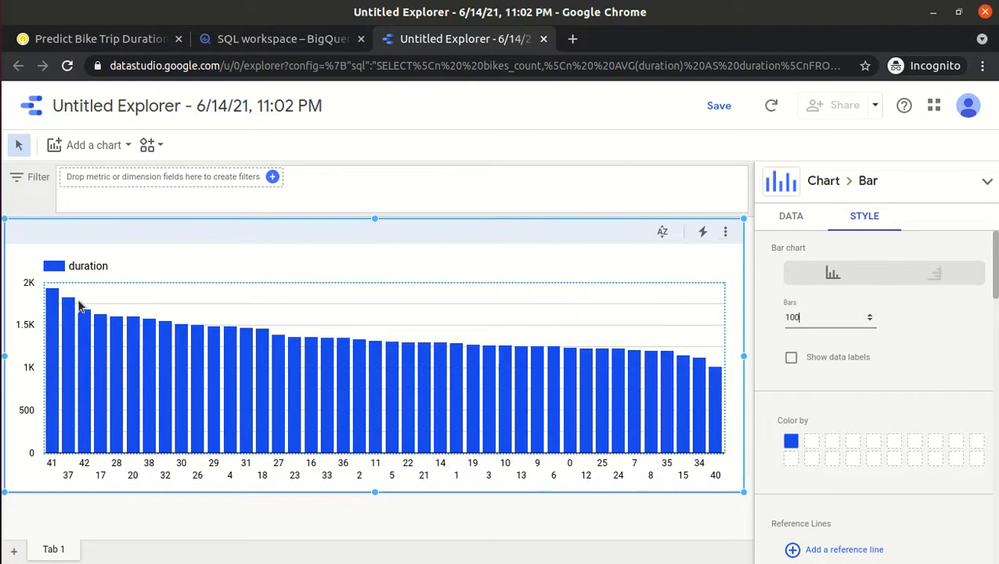
{"action": "mouse_move", "coordinate": [53, 294]}
{"action": "mouse_move", "coordinate": [84, 310]}
Step: Compare with the lab's reference chart and try to raise the column chart's number of bars to 10000
{"action": "left_click", "coordinate": [88, 45]}
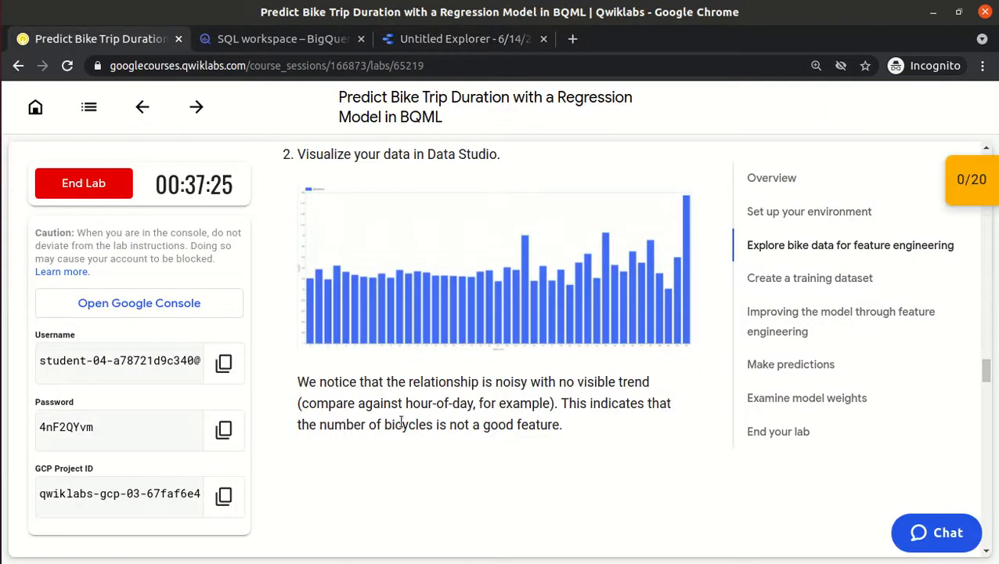
{"action": "left_click", "coordinate": [442, 47]}
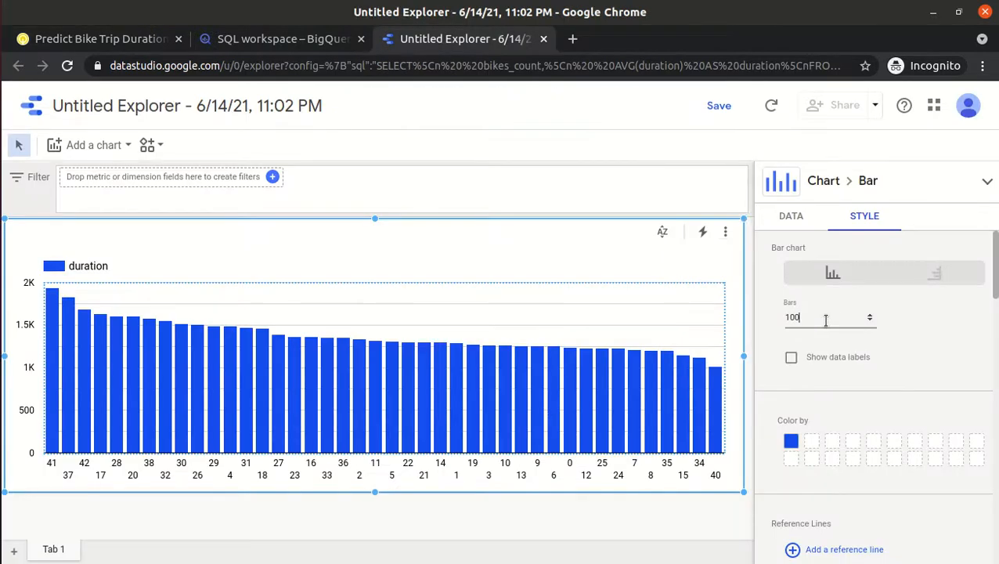
{"action": "type", "text": "00"}
{"action": "double_click", "coordinate": [825, 321]}
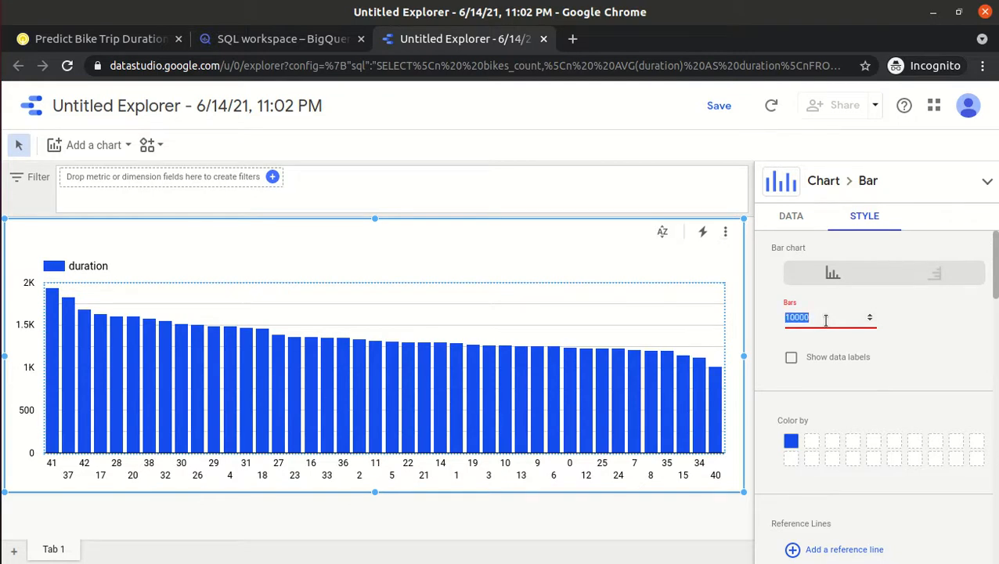
Step: Examine the lab's conclusion on the number of bicycles and the columns selected in its training dataset query
{"action": "left_click", "coordinate": [86, 40]}
{"action": "scroll", "coordinate": [472, 421], "scroll_direction": "down", "scroll_amount": 2}
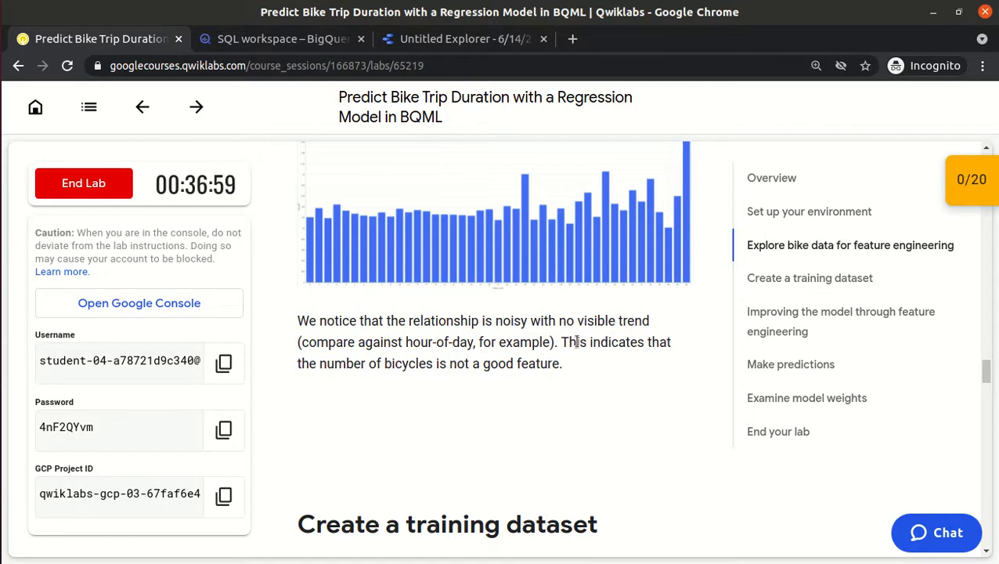
{"action": "left_click_drag", "start_coordinate": [559, 337], "coordinate": [569, 371]}
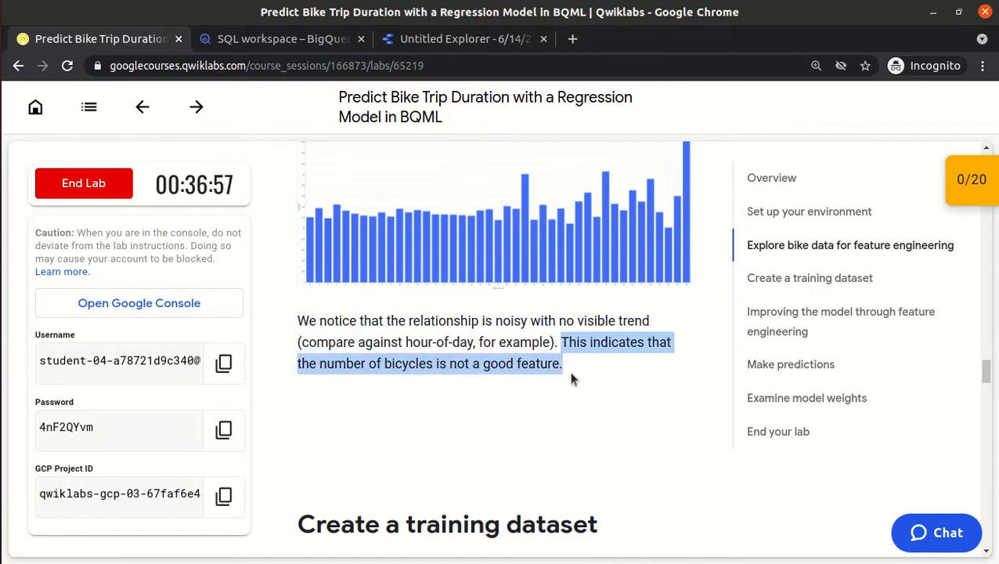
{"action": "left_click", "coordinate": [569, 371]}
{"action": "scroll", "coordinate": [570, 372], "scroll_direction": "down", "scroll_amount": 1}
{"action": "scroll", "coordinate": [570, 376], "scroll_direction": "down", "scroll_amount": 5}
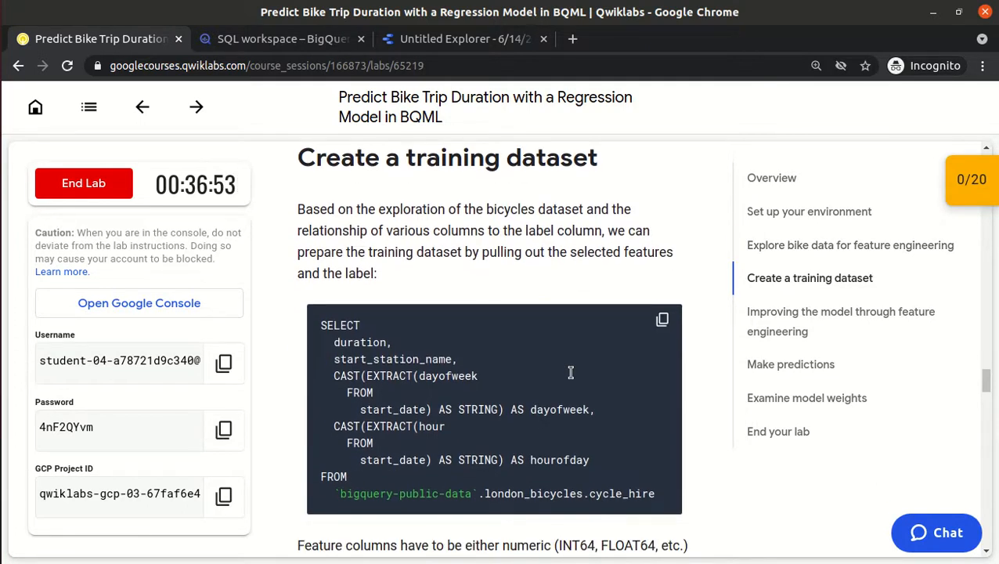
{"action": "scroll", "coordinate": [570, 373], "scroll_direction": "up", "scroll_amount": 1}
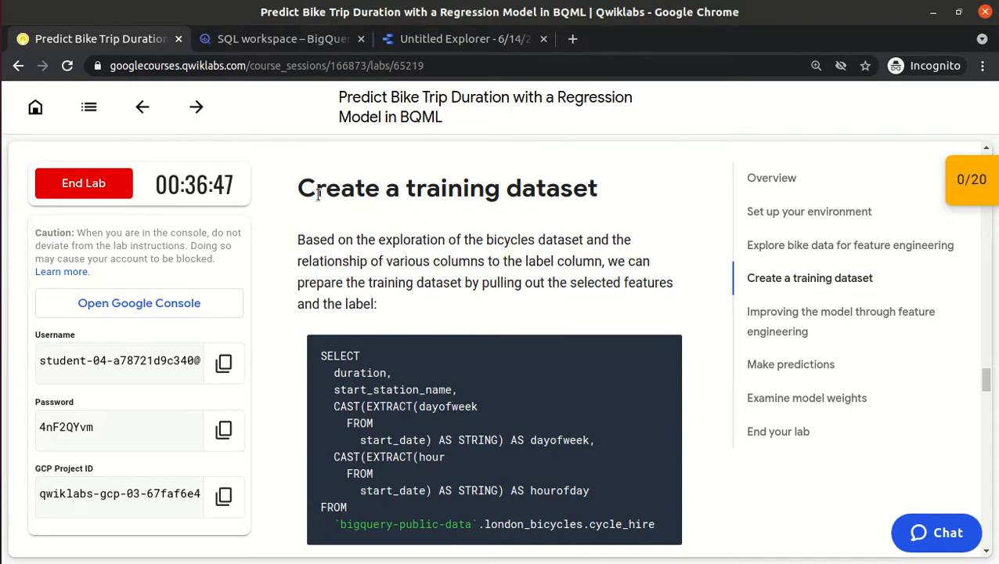
{"action": "double_click", "coordinate": [399, 389]}
{"action": "left_click", "coordinate": [437, 406]}
{"action": "double_click", "coordinate": [447, 407]}
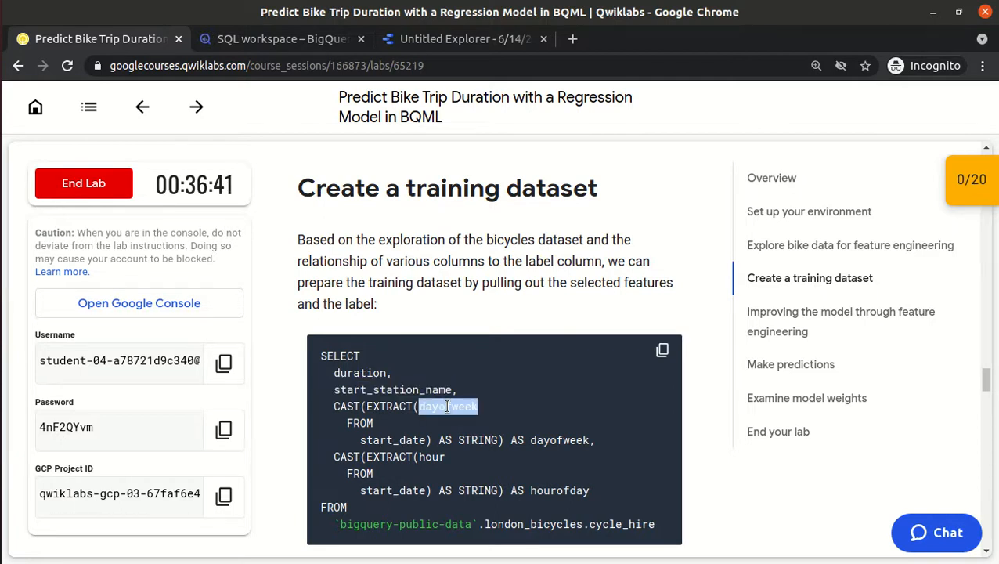
{"action": "double_click", "coordinate": [430, 457]}
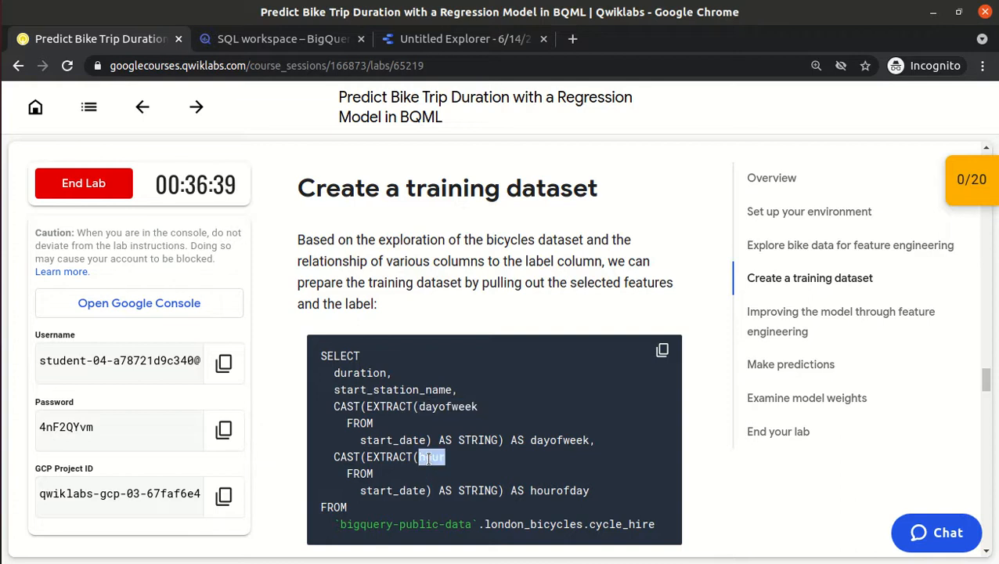
Step: Copy the lab's training dataset query into the BigQuery editor in place of the bikes_count query and run it
{"action": "left_click", "coordinate": [662, 350]}
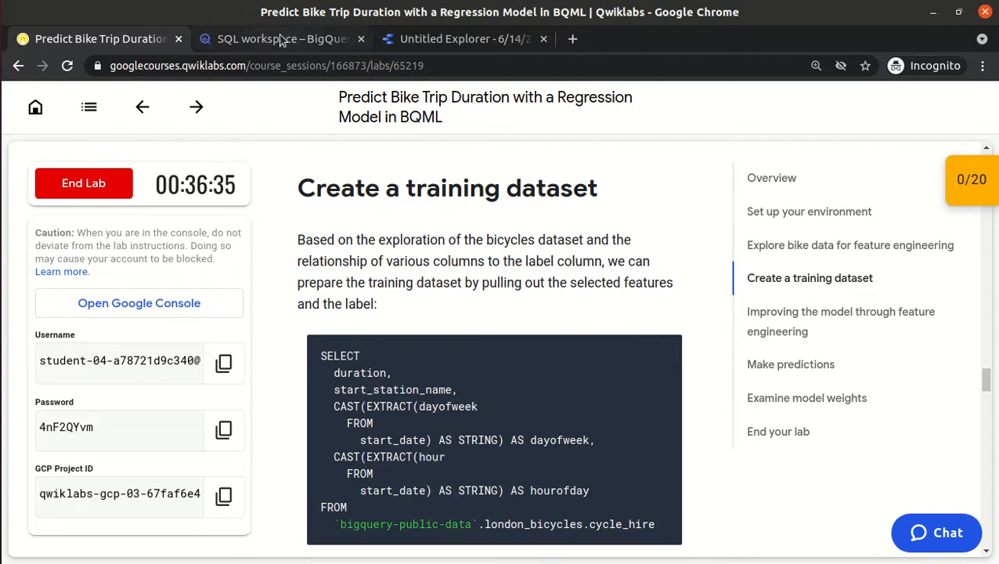
{"action": "left_click", "coordinate": [235, 39]}
{"action": "left_click", "coordinate": [527, 270]}
{"action": "key", "text": "ctrl+a"}
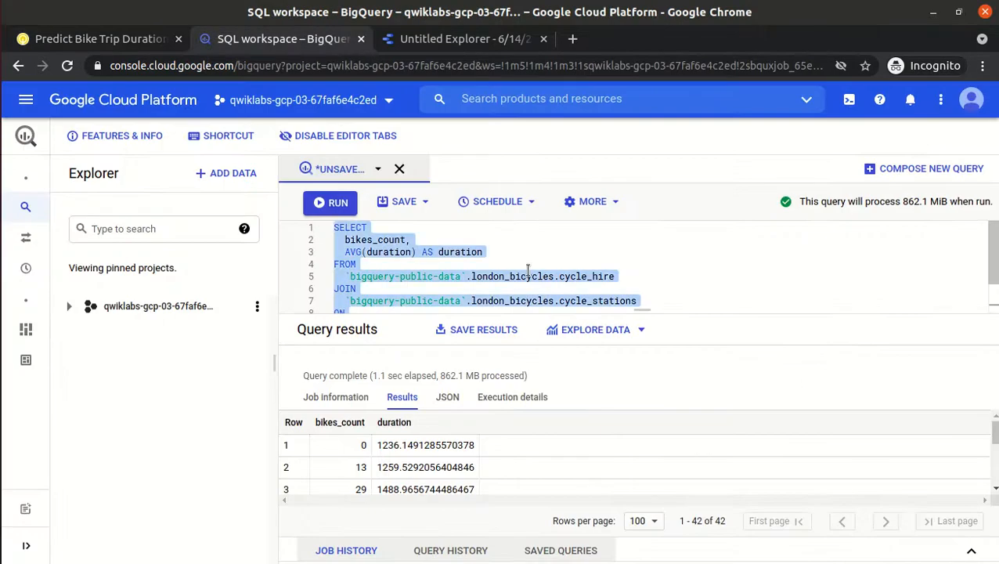
{"action": "key", "text": "ctrl+v"}
{"action": "left_click_drag", "start_coordinate": [641, 312], "coordinate": [660, 415]}
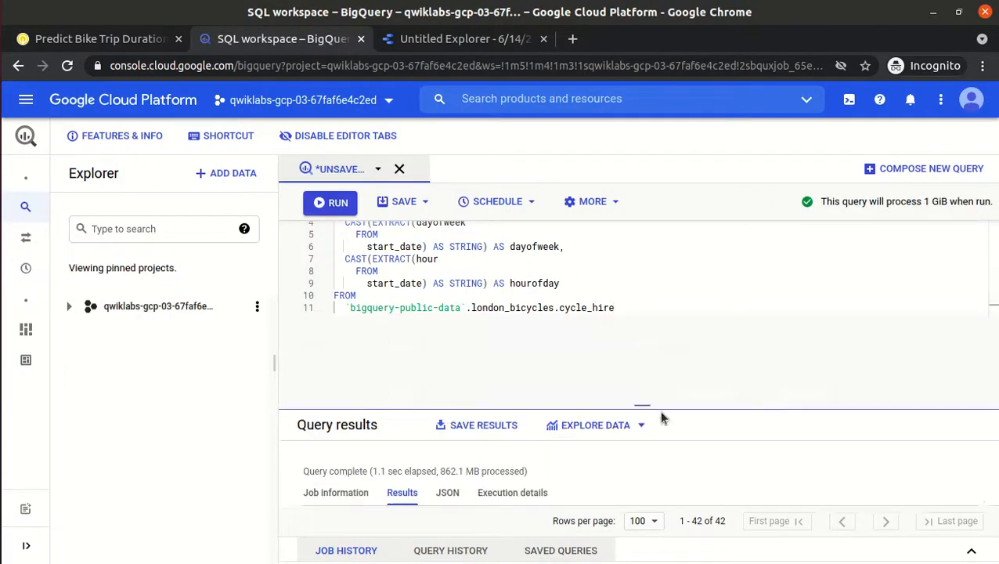
{"action": "left_click", "coordinate": [327, 203]}
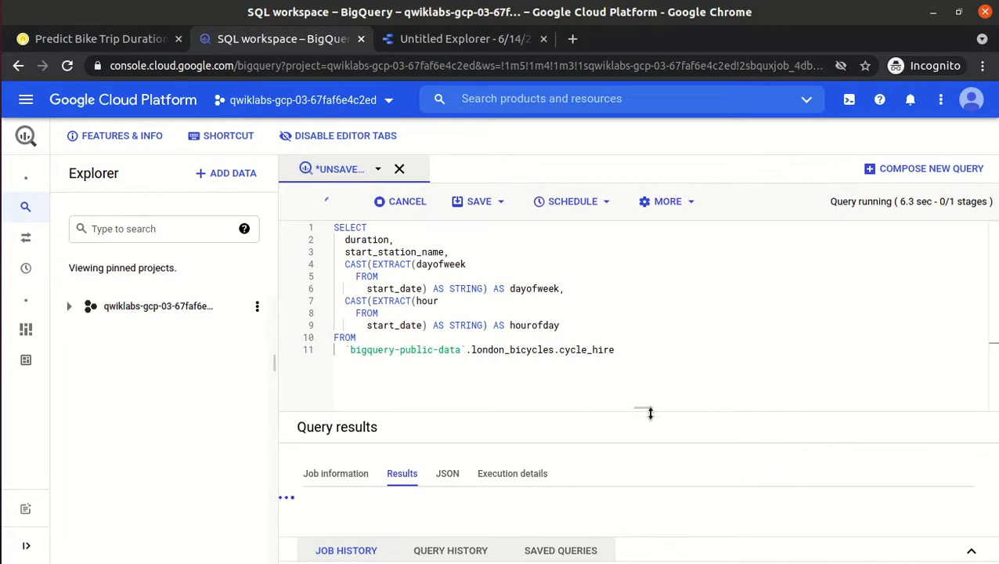
Step: Enlarge the query results area and examine the training dataset rows with duration, start_station_name, dayofweek and hourofday
{"action": "left_click_drag", "start_coordinate": [642, 407], "coordinate": [649, 357]}
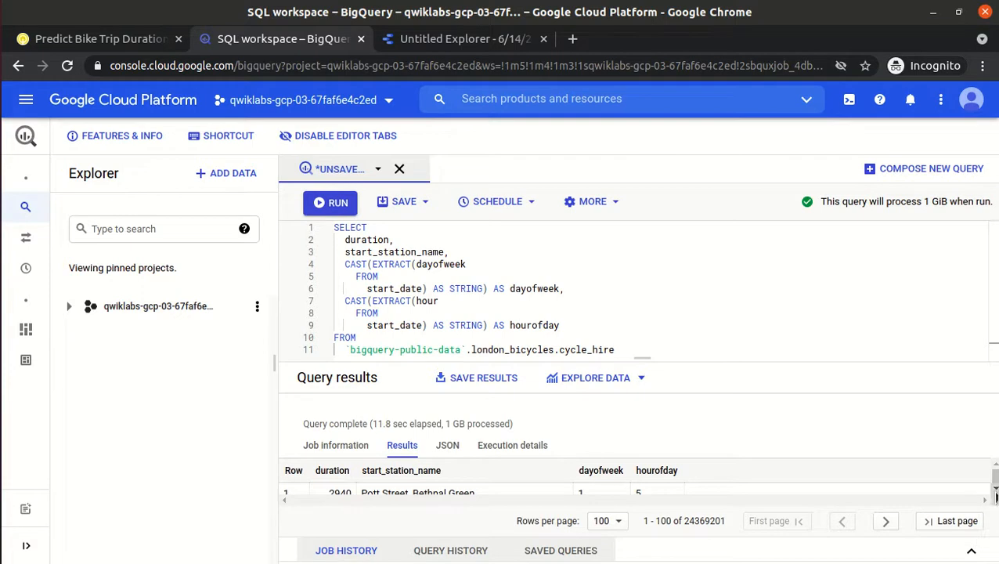
{"action": "scroll", "coordinate": [995, 491], "scroll_direction": "down", "scroll_amount": 2}
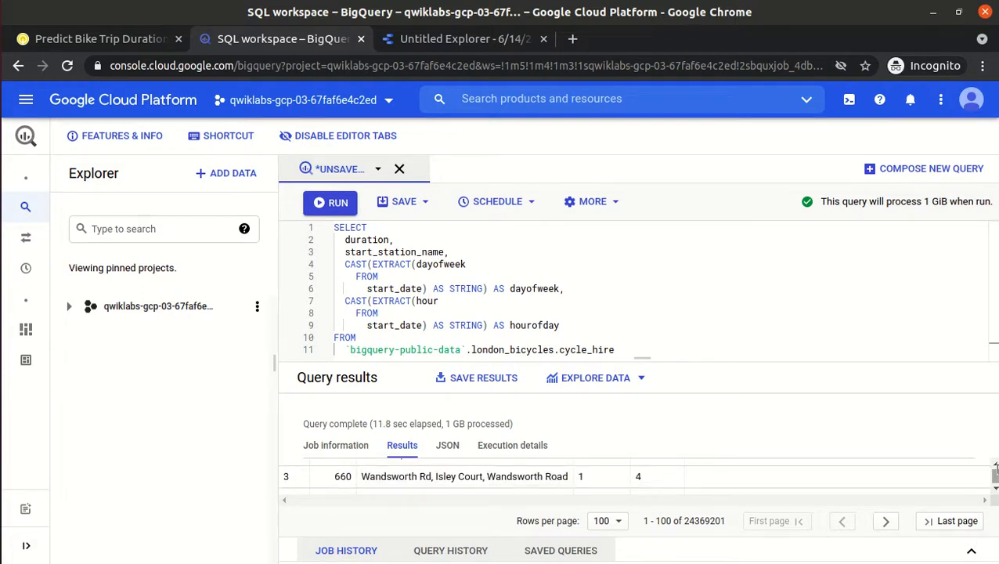
{"action": "scroll", "coordinate": [995, 470], "scroll_direction": "up", "scroll_amount": 2}
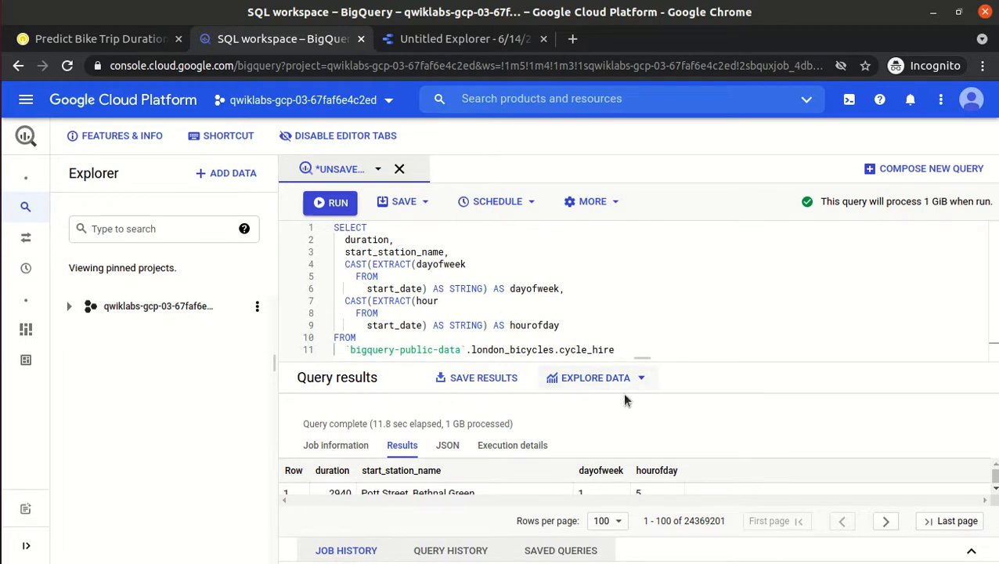
{"action": "left_click_drag", "start_coordinate": [641, 358], "coordinate": [640, 249]}
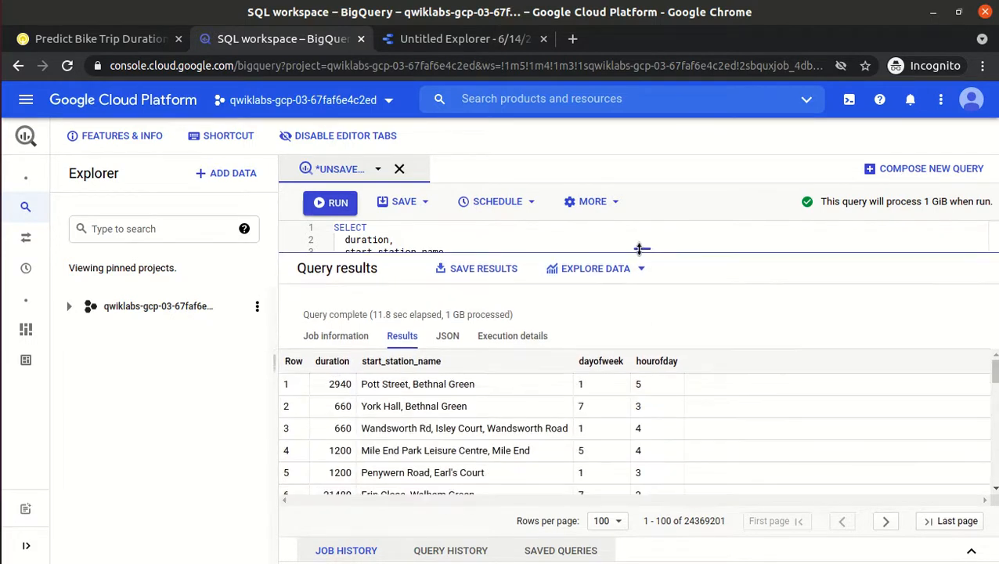
Step: Read the lab's explanation of numeric and categorical feature columns and why dayofweek and hourofday are cast to strings
{"action": "left_click", "coordinate": [108, 38]}
{"action": "scroll", "coordinate": [368, 304], "scroll_direction": "down", "scroll_amount": 2}
{"action": "scroll", "coordinate": [370, 304], "scroll_direction": "down", "scroll_amount": 3}
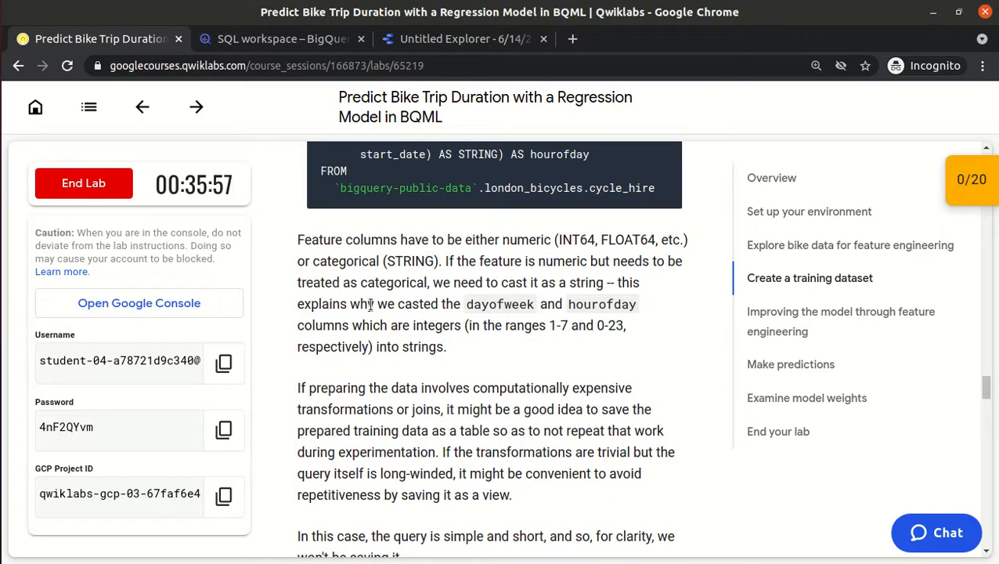
{"action": "left_click", "coordinate": [274, 39]}
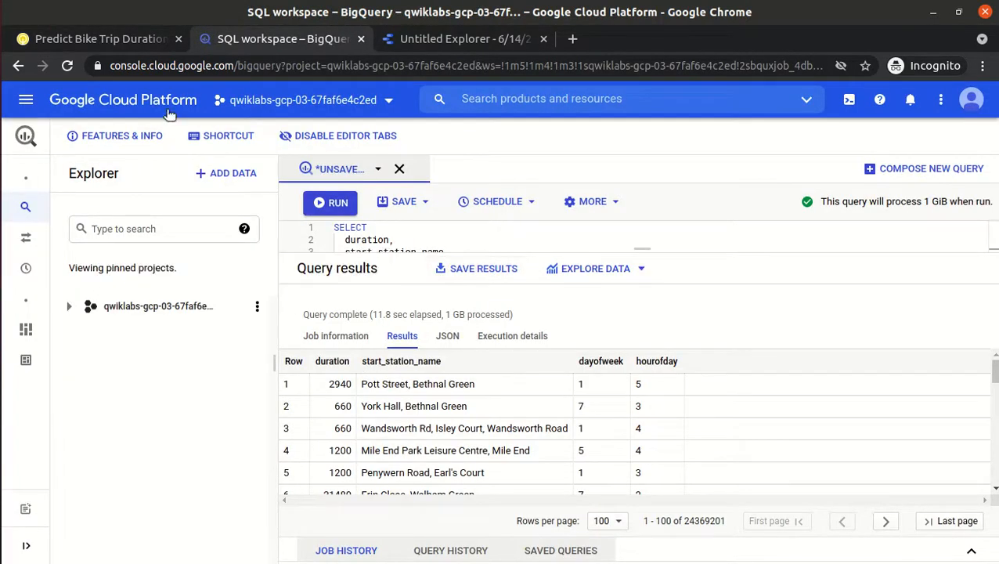
{"action": "left_click", "coordinate": [109, 39]}
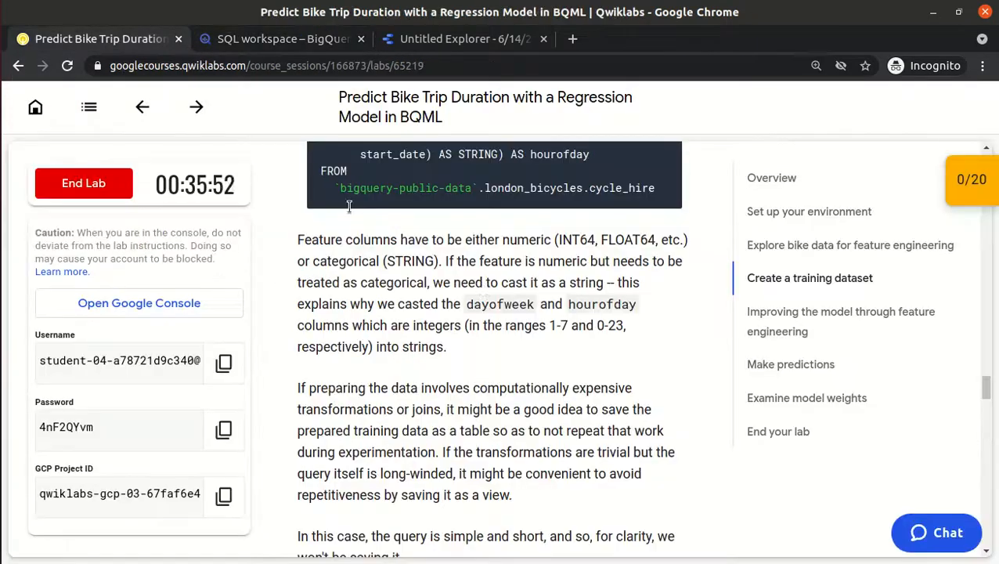
{"action": "double_click", "coordinate": [531, 241]}
{"action": "left_click", "coordinate": [342, 263]}
{"action": "double_click", "coordinate": [341, 263]}
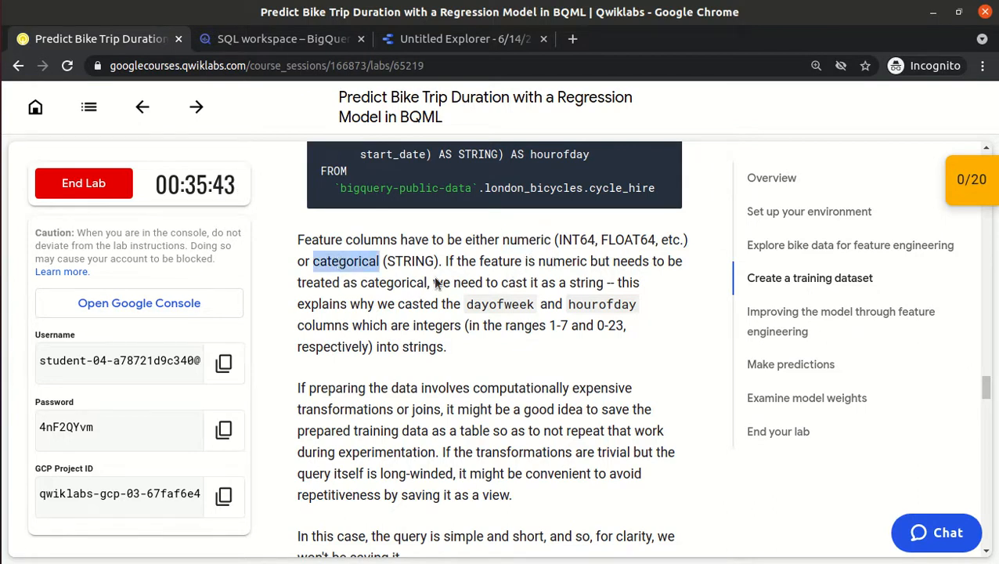
{"action": "double_click", "coordinate": [409, 285]}
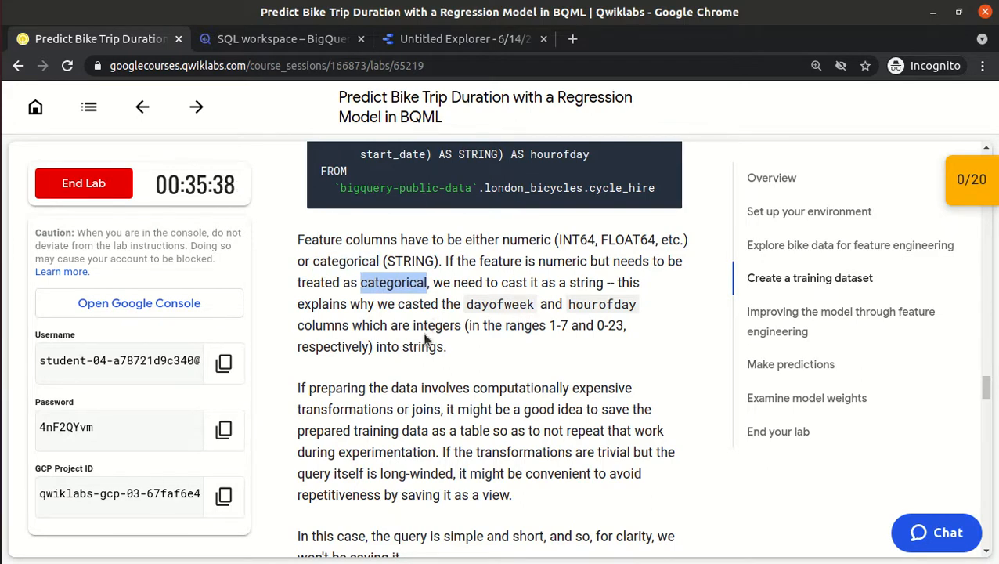
Step: Close the Data Studio explorer with the duration chart and return to the lab instructions
{"action": "left_click", "coordinate": [446, 38]}
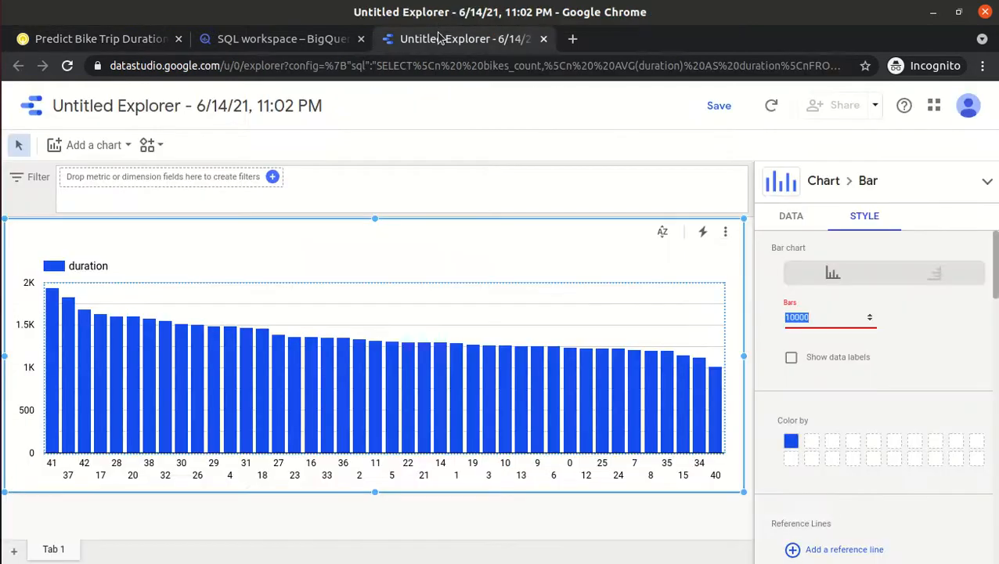
{"action": "left_click", "coordinate": [543, 41]}
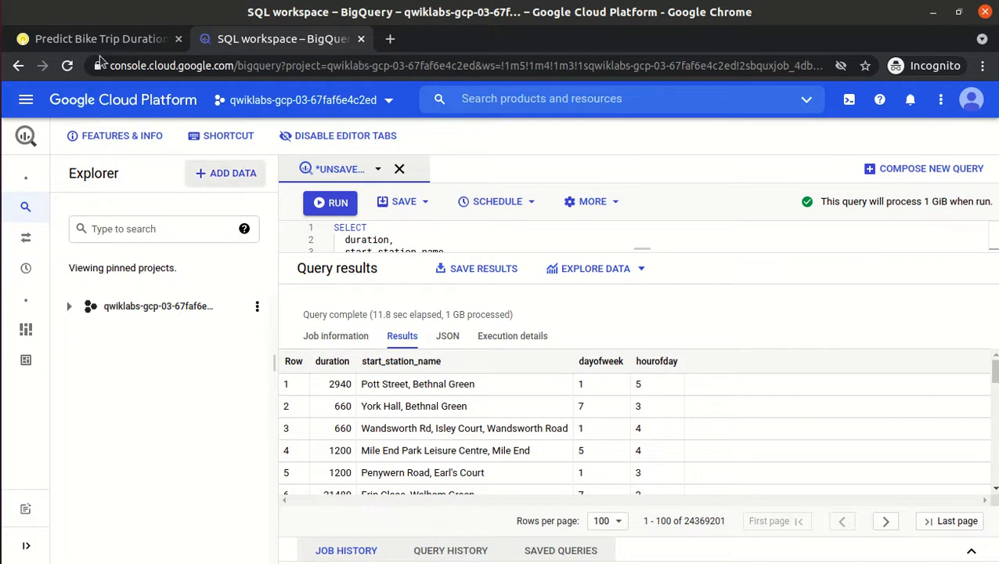
{"action": "left_click", "coordinate": [57, 40]}
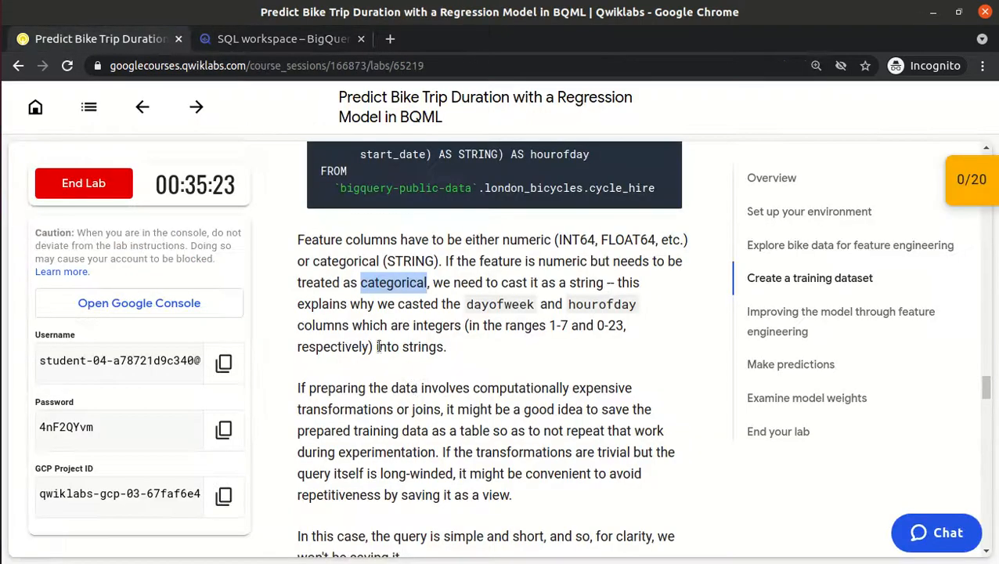
Step: Read the lab's advice on saving prepared training data and its instructions for creating the bike_model dataset
{"action": "left_click", "coordinate": [415, 389]}
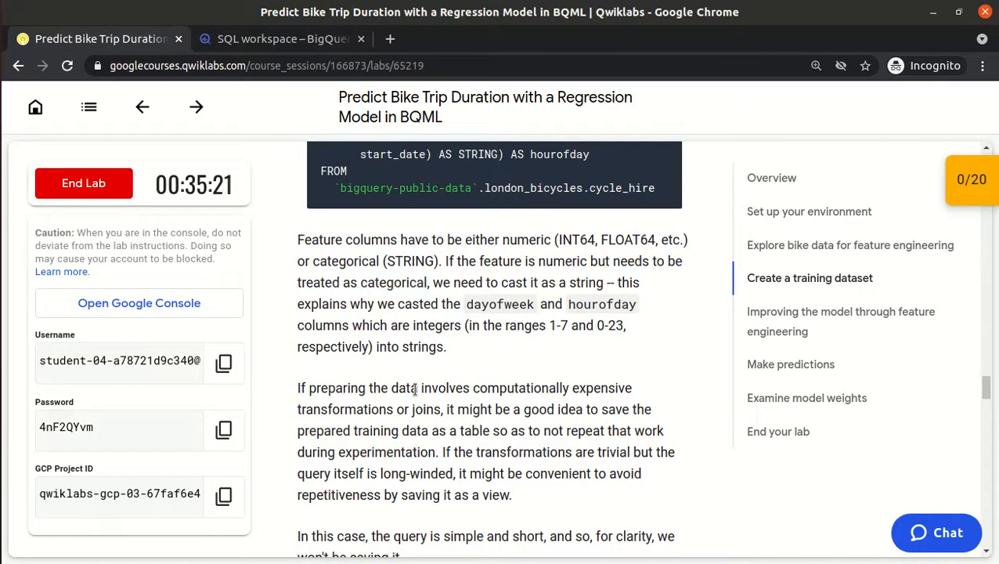
{"action": "scroll", "coordinate": [416, 388], "scroll_direction": "down", "scroll_amount": 5}
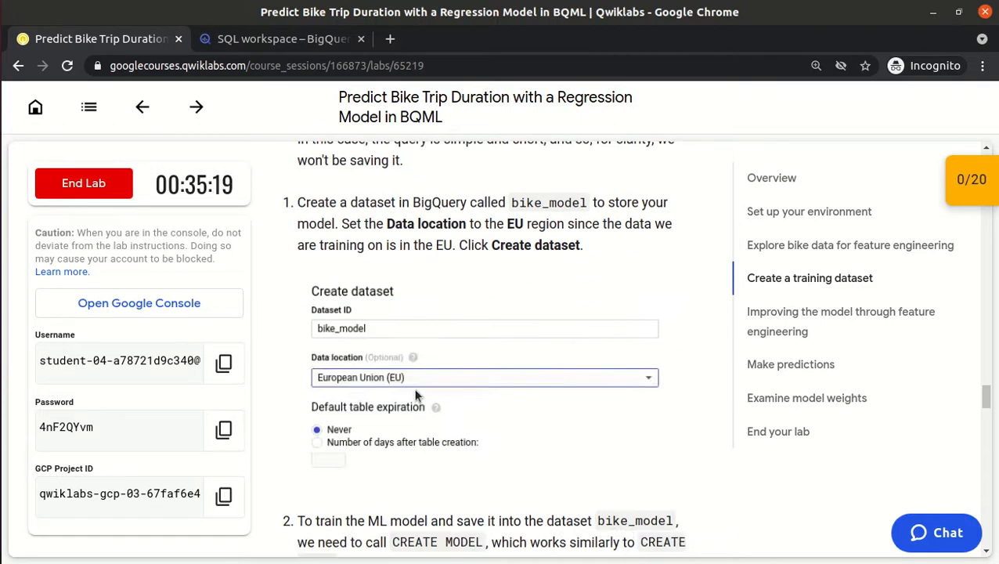
{"action": "scroll", "coordinate": [416, 390], "scroll_direction": "up", "scroll_amount": 3}
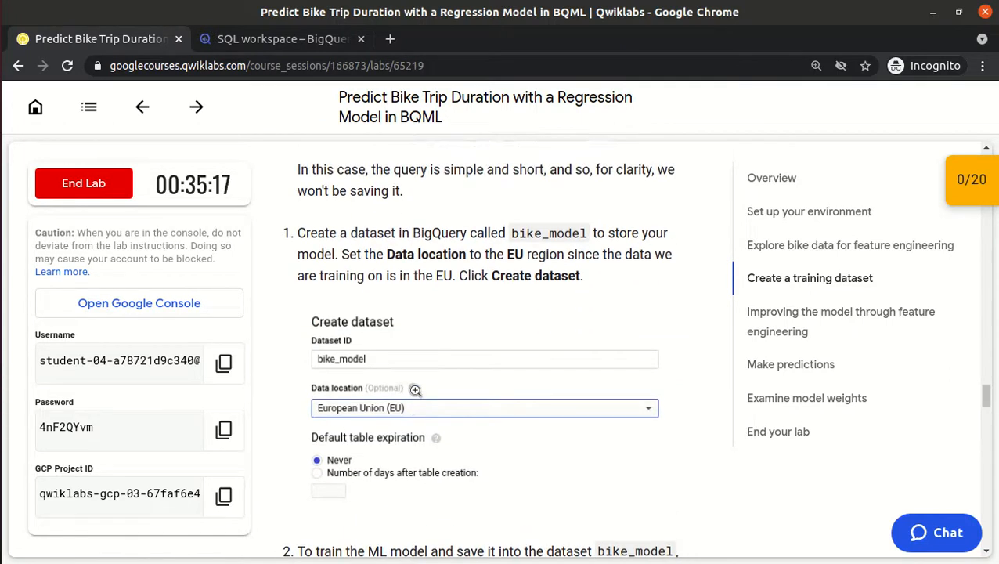
{"action": "scroll", "coordinate": [416, 395], "scroll_direction": "down", "scroll_amount": 2}
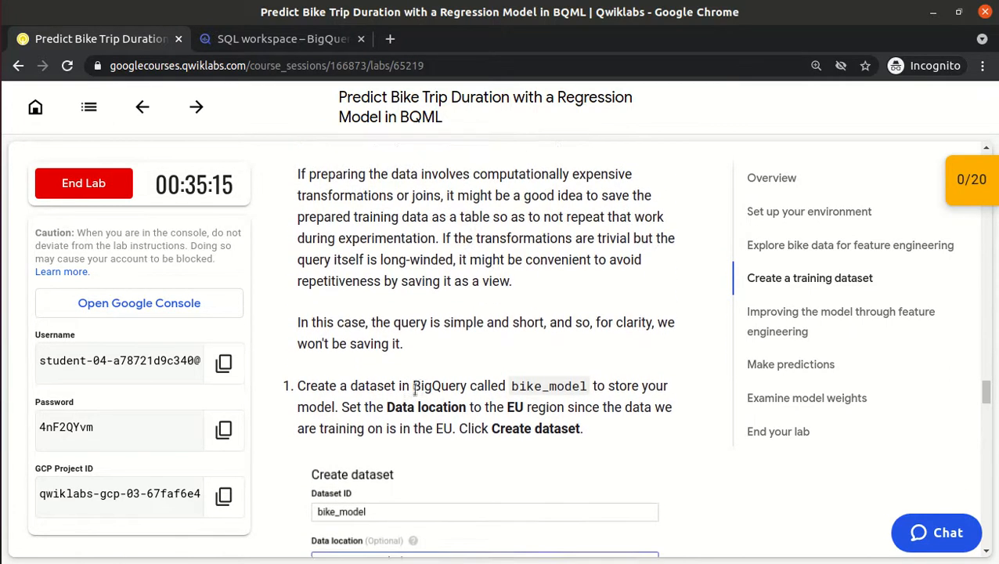
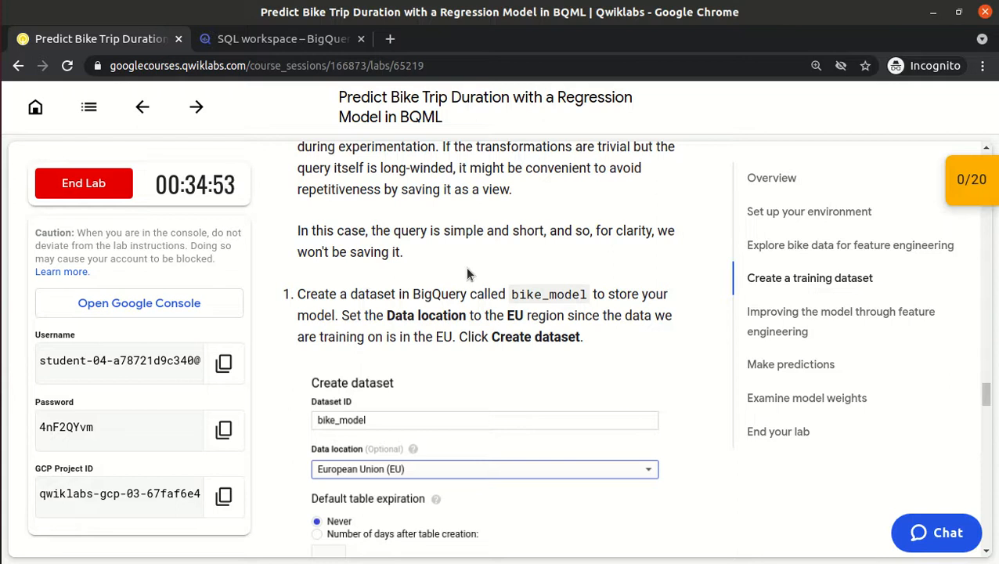
{"action": "left_click", "coordinate": [291, 45]}
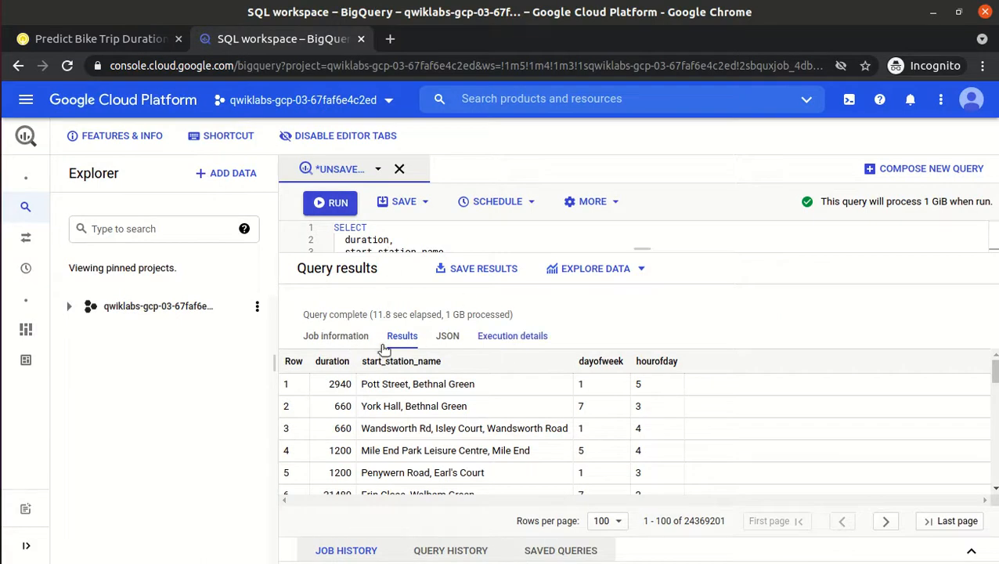
{"action": "left_click", "coordinate": [125, 39]}
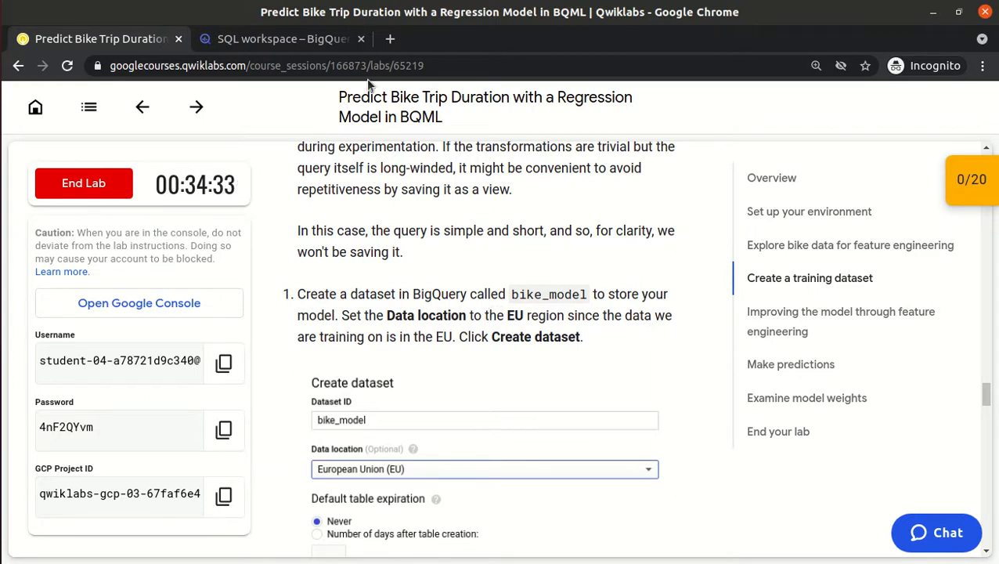
Step: Start a new dataset in the BigQuery project and set its ID to bike_model, copied from the lab
{"action": "left_click", "coordinate": [277, 41]}
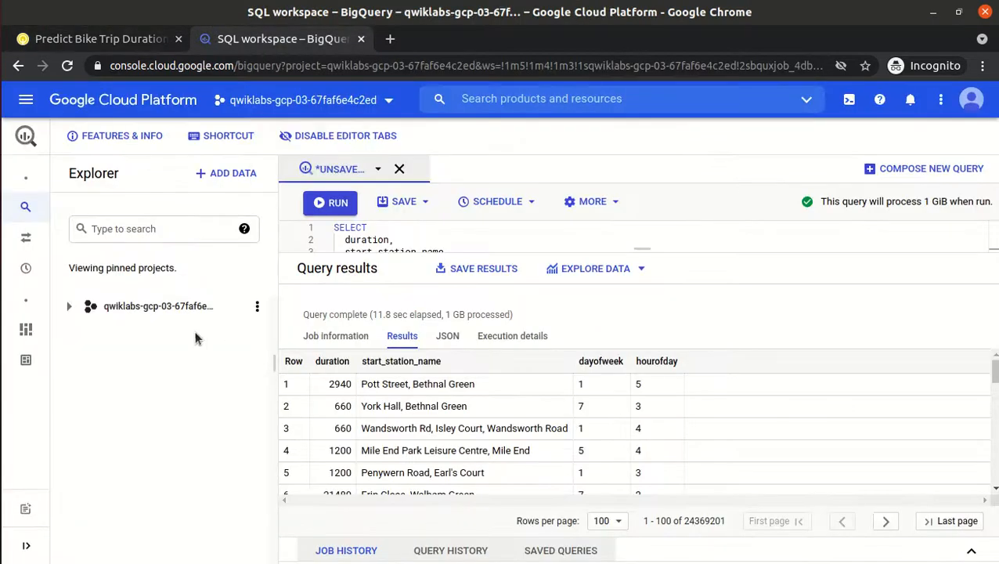
{"action": "left_click", "coordinate": [257, 307]}
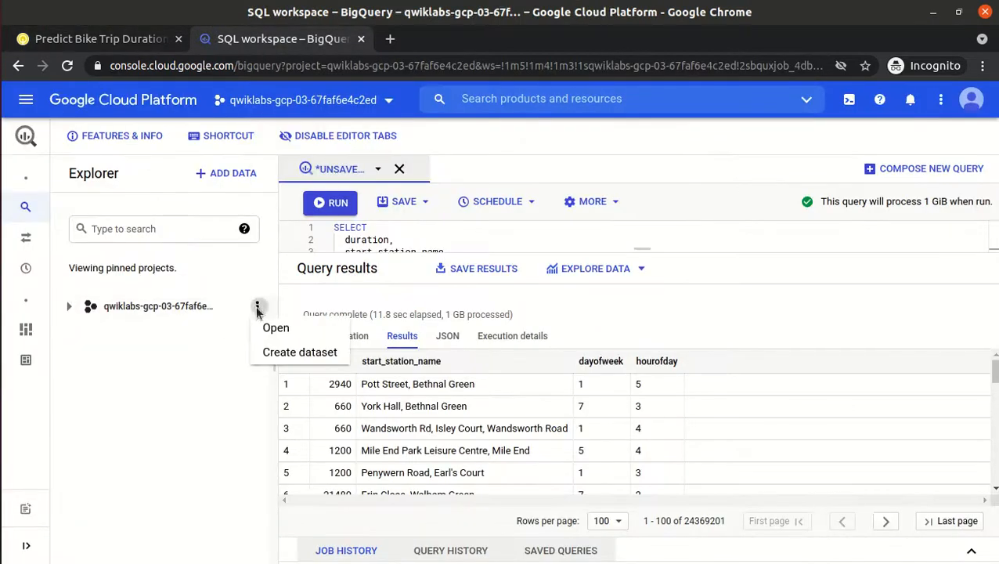
{"action": "left_click", "coordinate": [276, 353]}
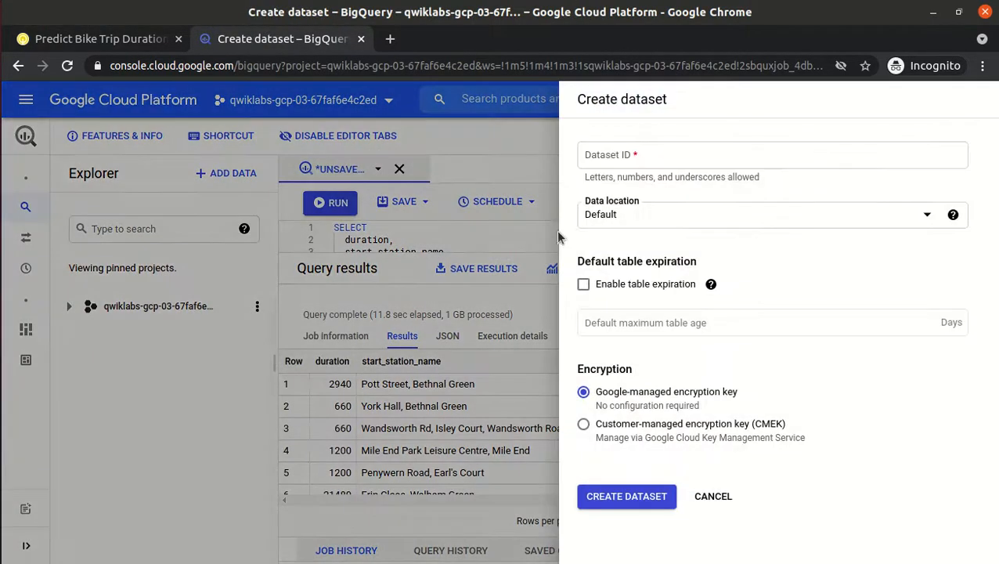
{"action": "left_click", "coordinate": [74, 41]}
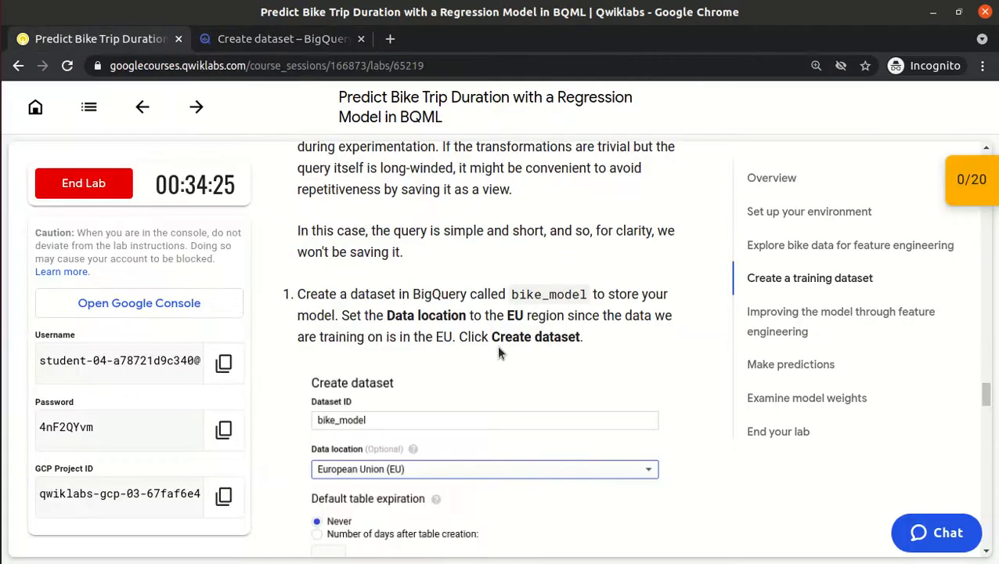
{"action": "double_click", "coordinate": [529, 294]}
{"action": "key", "text": "ctrl+c"}
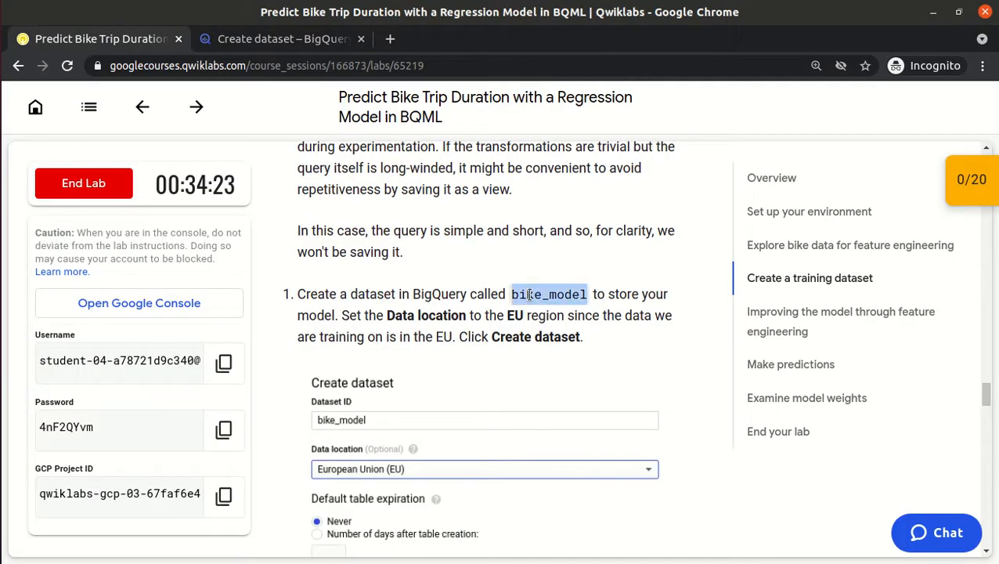
{"action": "left_click", "coordinate": [324, 39]}
{"action": "left_click", "coordinate": [620, 159]}
{"action": "key", "text": "ctrl+v"}
Step: Set the new dataset's data location to European Union (eu)
{"action": "left_click", "coordinate": [669, 220]}
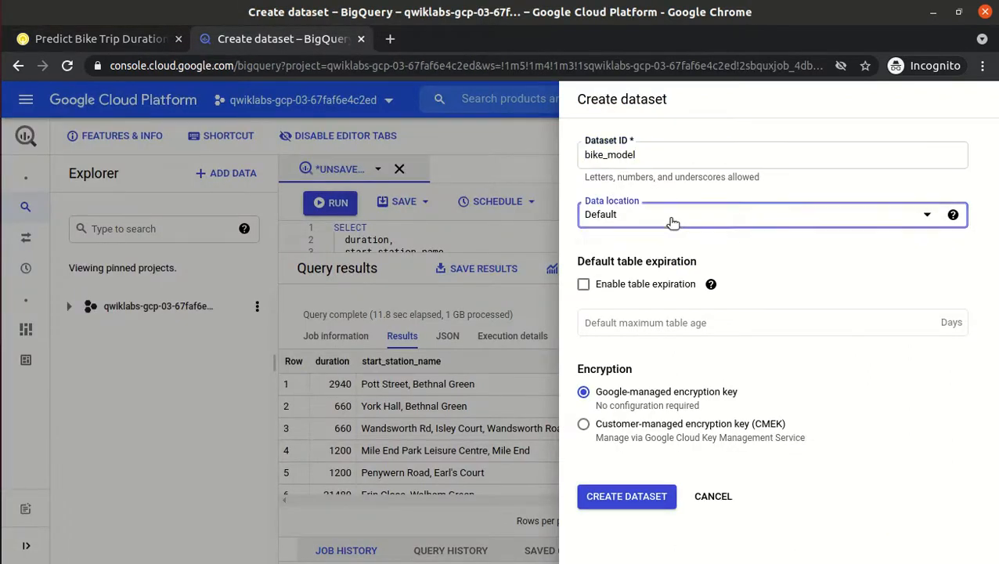
{"action": "type", "text": "EU"}
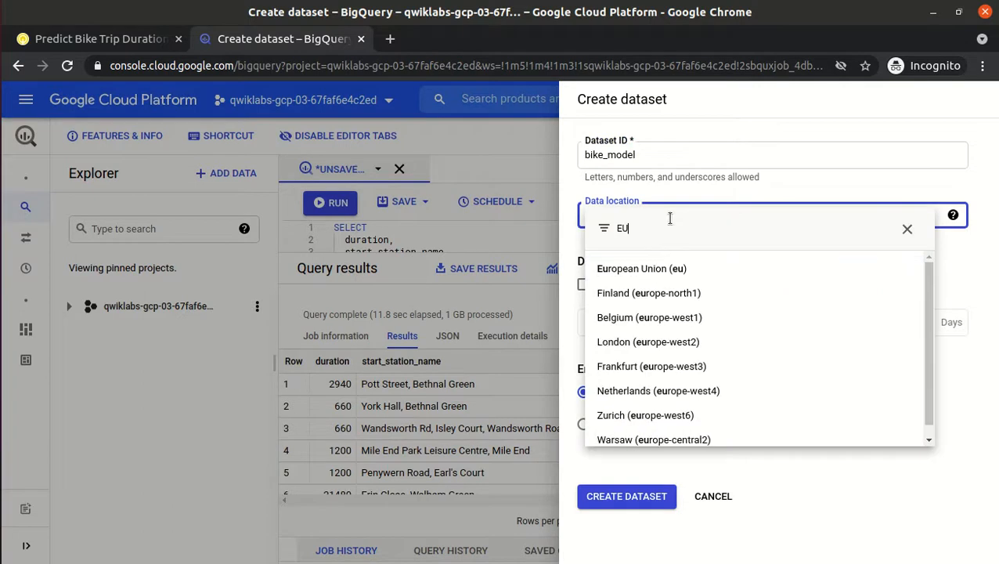
{"action": "left_click", "coordinate": [645, 269]}
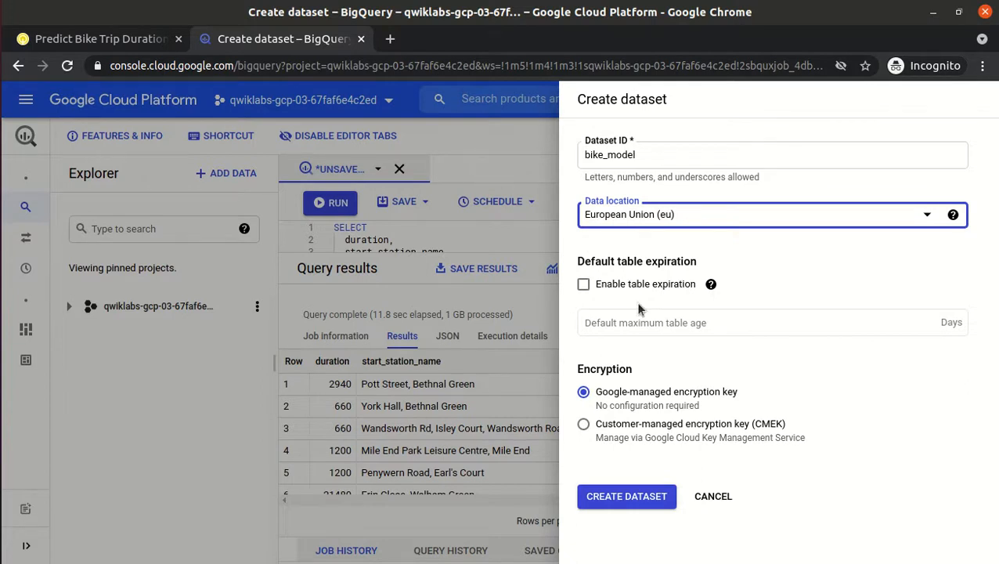
Step: Check the dataset settings against the lab's example, then create the dataset and expand the project to show it
{"action": "left_click", "coordinate": [85, 39]}
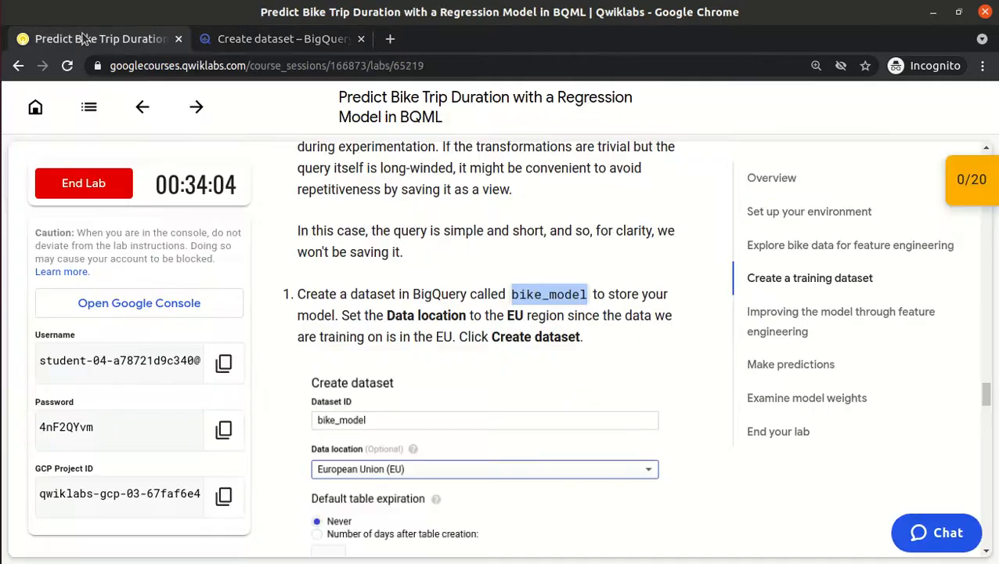
{"action": "left_click", "coordinate": [542, 353]}
{"action": "scroll", "coordinate": [542, 353], "scroll_direction": "down", "scroll_amount": 3}
{"action": "scroll", "coordinate": [544, 356], "scroll_direction": "down", "scroll_amount": 2}
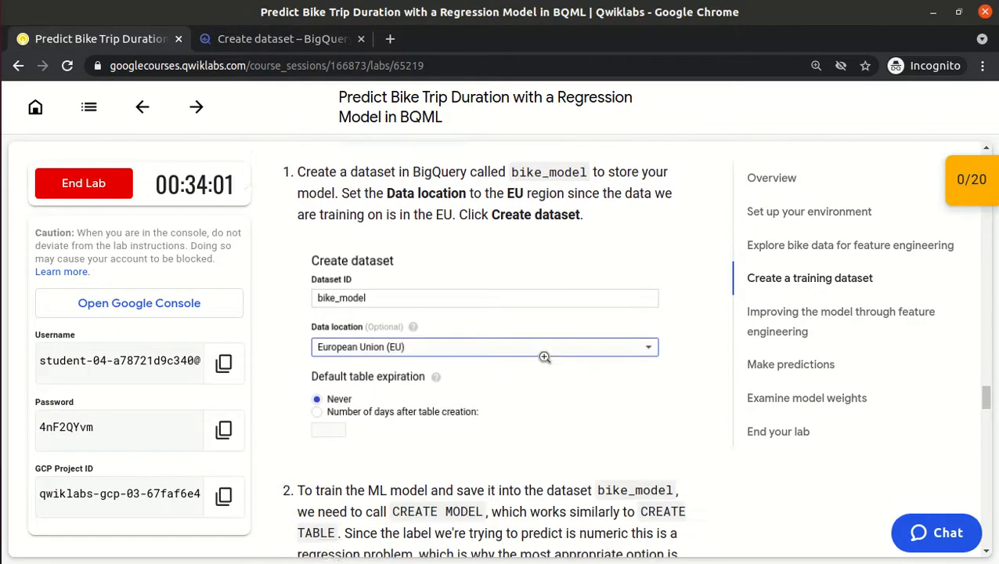
{"action": "left_click", "coordinate": [306, 35]}
{"action": "left_click", "coordinate": [627, 496]}
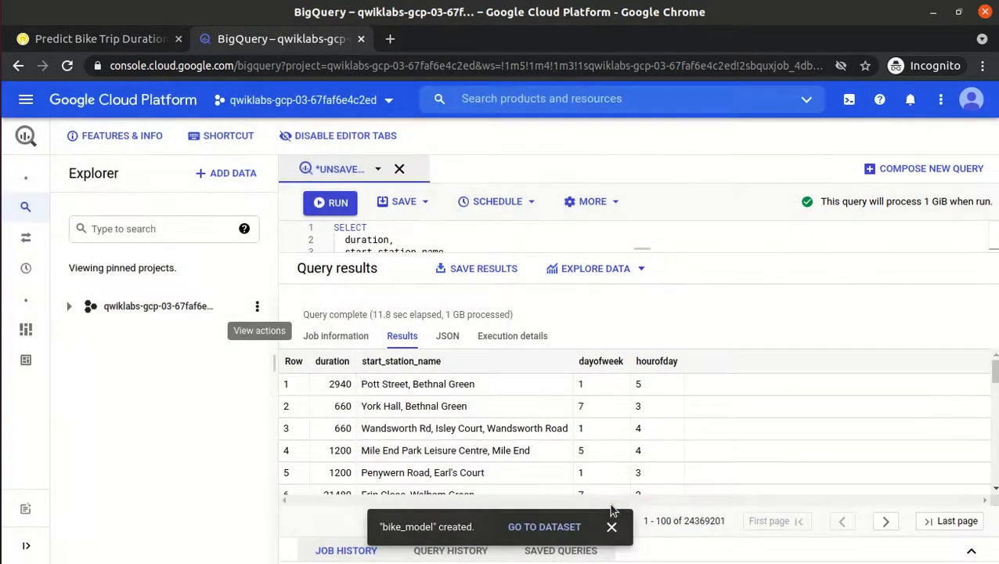
{"action": "left_click", "coordinate": [68, 307]}
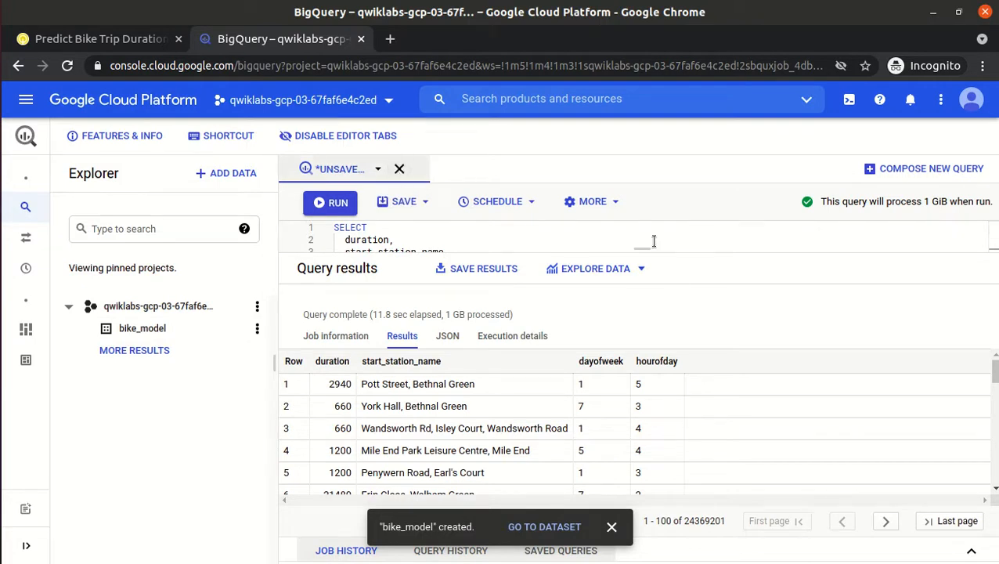
Step: Enlarge the query editor, keep the unsaved query open and return to the lab's CREATE MODEL instructions
{"action": "left_click_drag", "start_coordinate": [638, 259], "coordinate": [653, 437]}
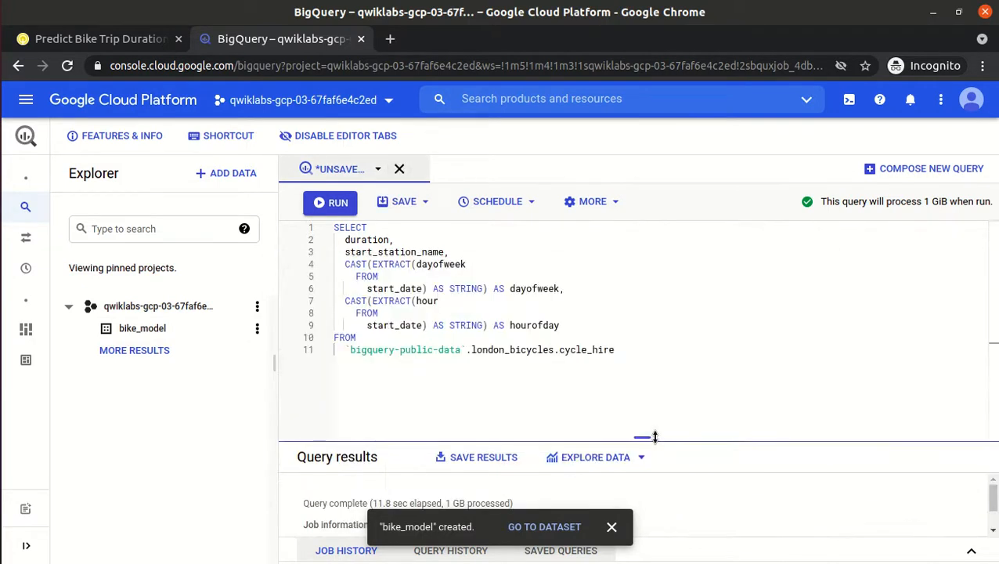
{"action": "left_click", "coordinate": [398, 168]}
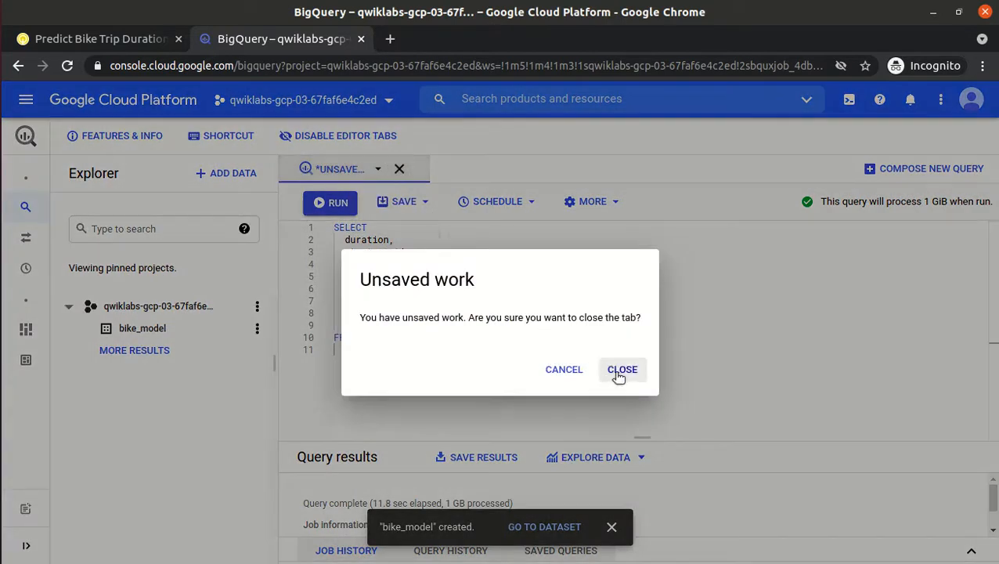
{"action": "key", "text": "Escape"}
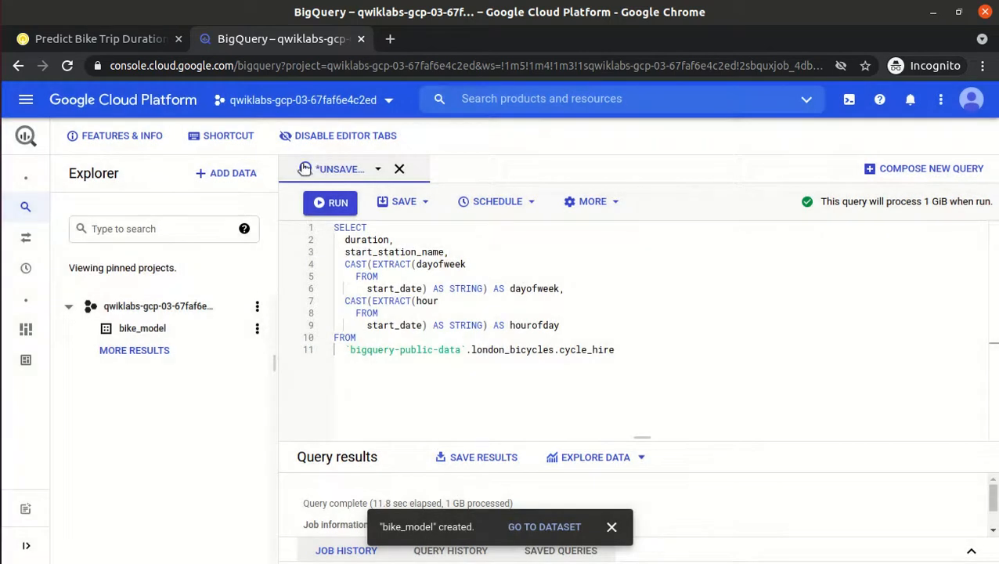
{"action": "left_click", "coordinate": [110, 39]}
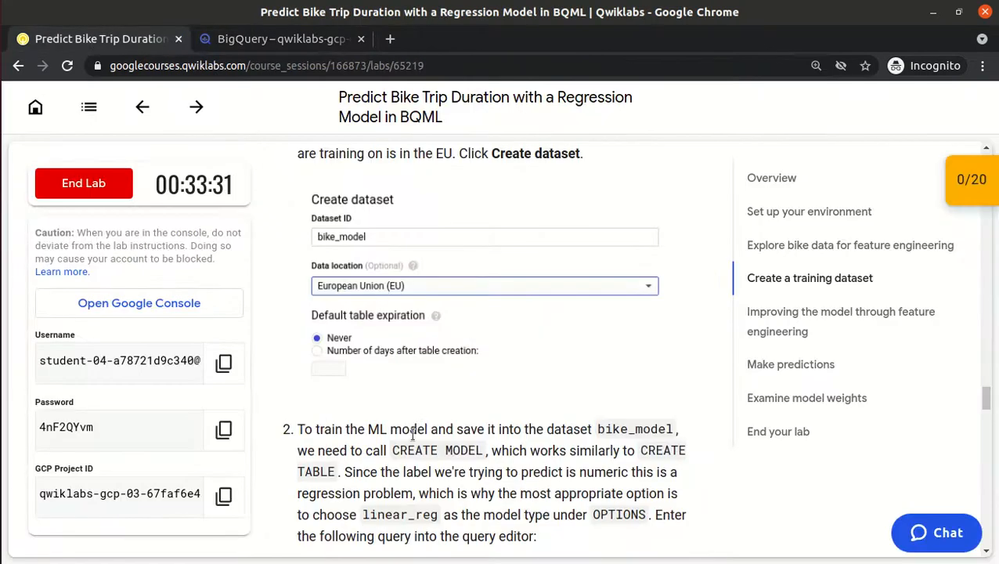
Step: Replace the query in the BigQuery editor with the lab's CREATE OR REPLACE MODEL bike_model.model query, using label duration and model type linear_reg
{"action": "scroll", "coordinate": [413, 435], "scroll_direction": "down", "scroll_amount": 5}
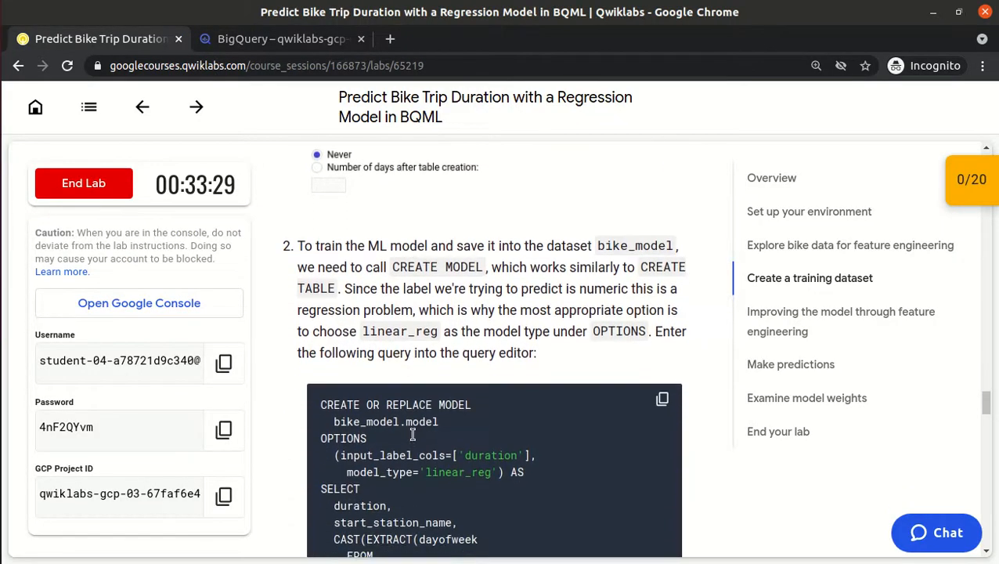
{"action": "scroll", "coordinate": [413, 435], "scroll_direction": "down", "scroll_amount": 2}
{"action": "scroll", "coordinate": [412, 436], "scroll_direction": "up", "scroll_amount": 1}
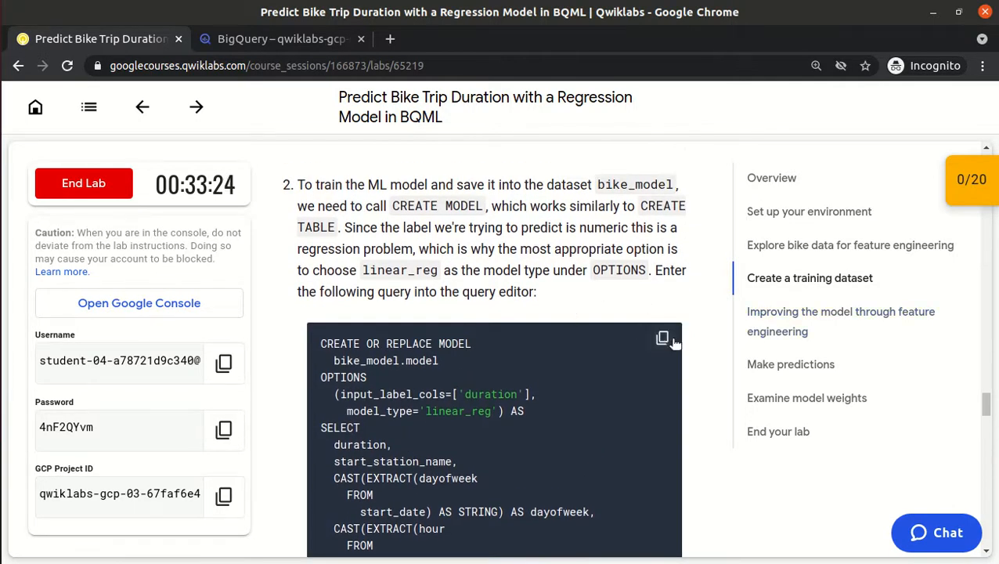
{"action": "left_click", "coordinate": [309, 43]}
{"action": "key", "text": "ctrl+a"}
{"action": "type", "text": "CREATE OR REPLACE MODEL   bike_model.model OPTIONS   (input_label_cols=['duration'],     model_type='linear_reg') AS SELECT   duration,   start_station_name,   CAST(EXTRACT(dayofweek     FROM       start_date) AS STRING) AS dayofweek,   CAST(EXTRACT(hour     FROM       start_date) AS STRING) AS hourofday FROM   `bigquery-public-data`.london_bicycles.cycle_hire"}
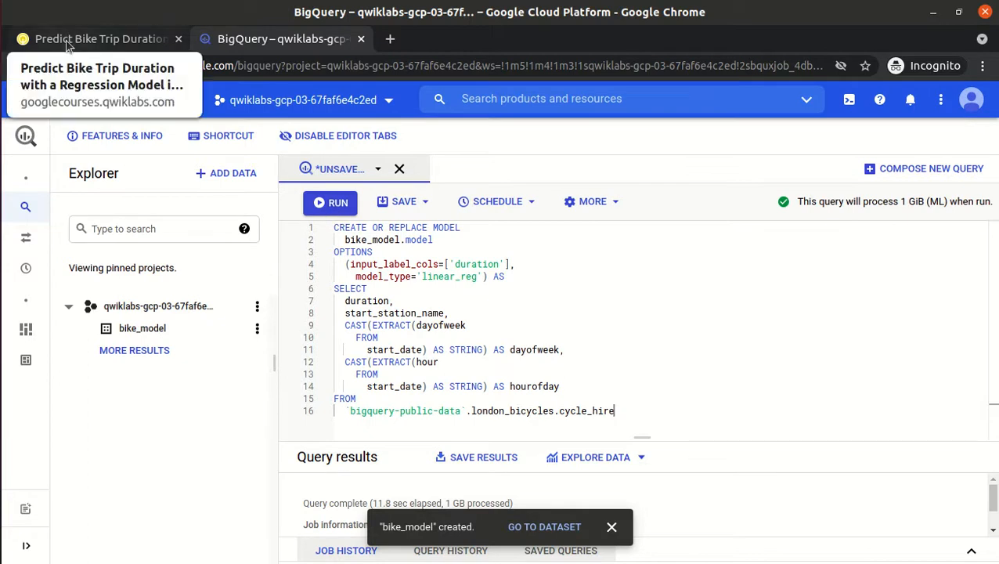
Step: Check the lab's note on training time, then return to BigQuery and run the CREATE MODEL query
{"action": "left_click", "coordinate": [102, 38]}
{"action": "scroll", "coordinate": [460, 288], "scroll_direction": "down", "scroll_amount": 4}
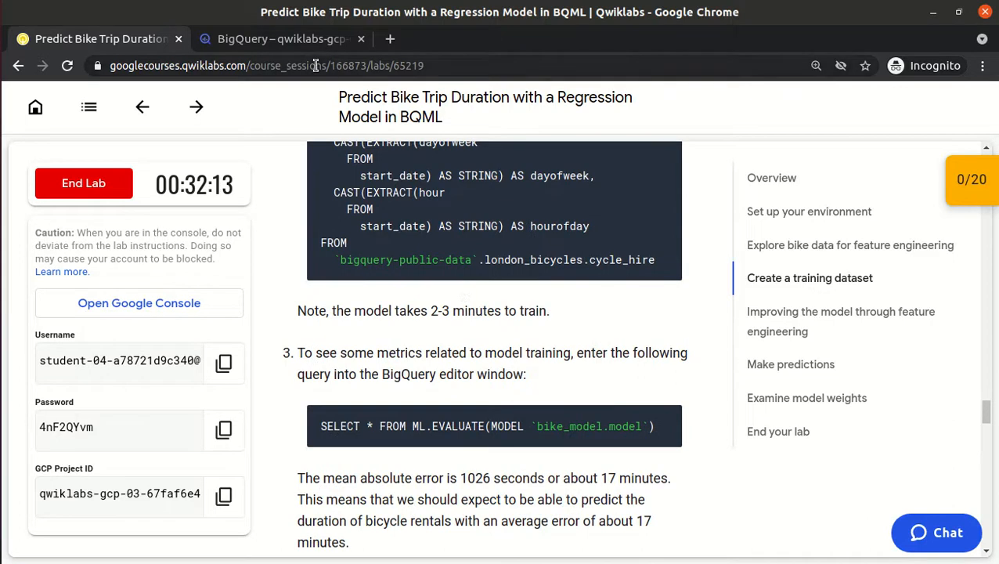
{"action": "left_click", "coordinate": [286, 44]}
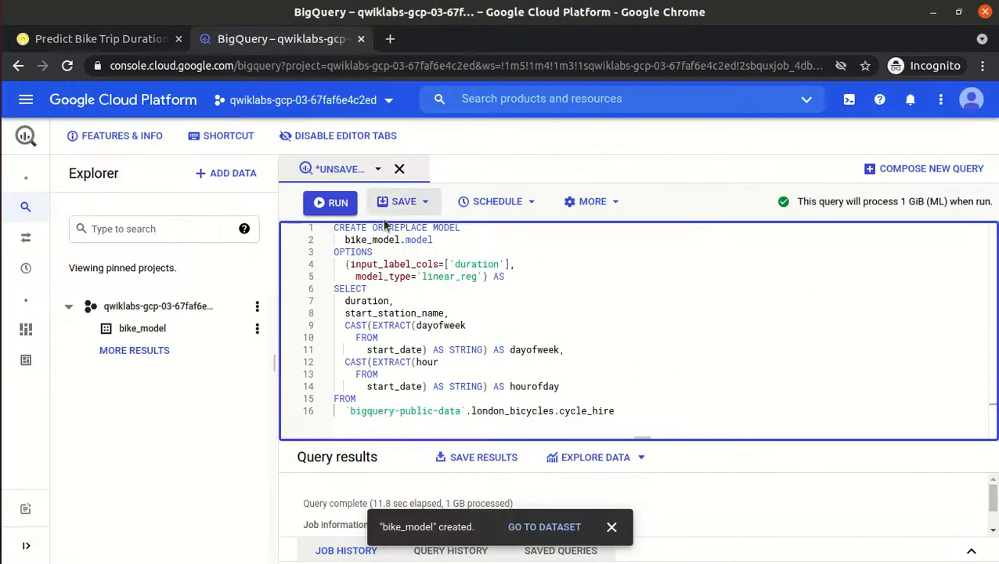
{"action": "left_click", "coordinate": [339, 203]}
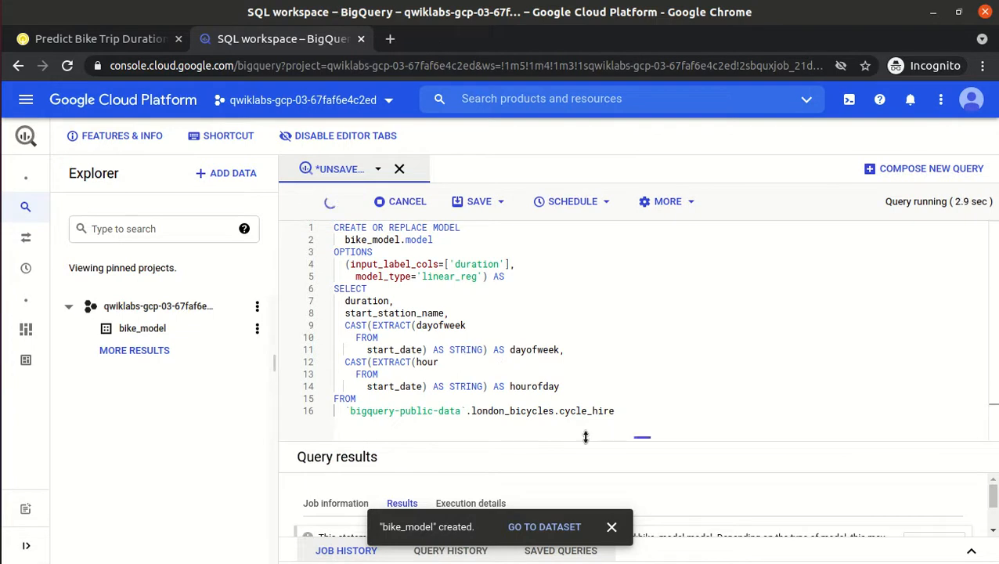
Step: Dismiss the dataset creation notification and enlarge the query results area by shrinking the editor
{"action": "left_click", "coordinate": [612, 527]}
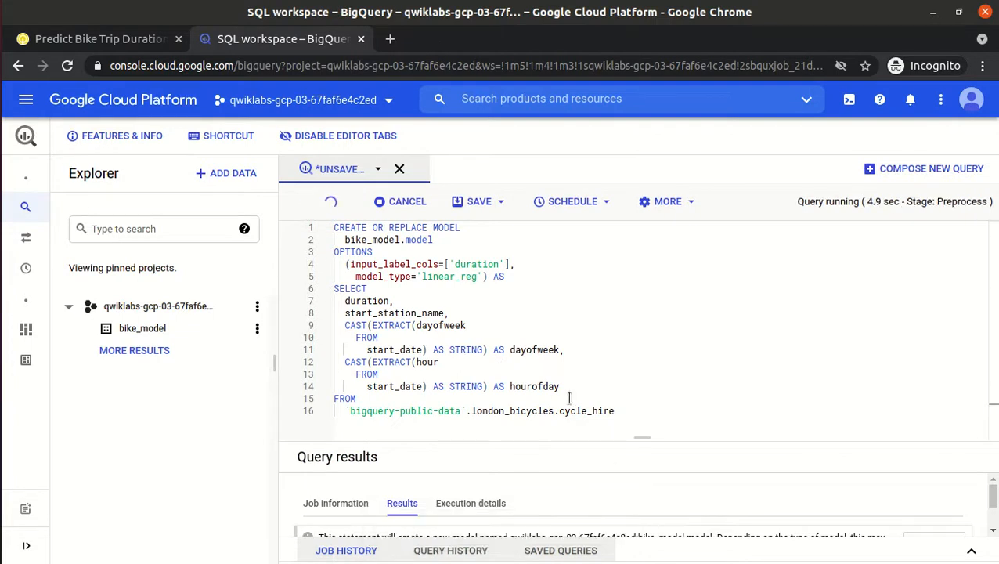
{"action": "left_click_drag", "start_coordinate": [643, 436], "coordinate": [642, 380]}
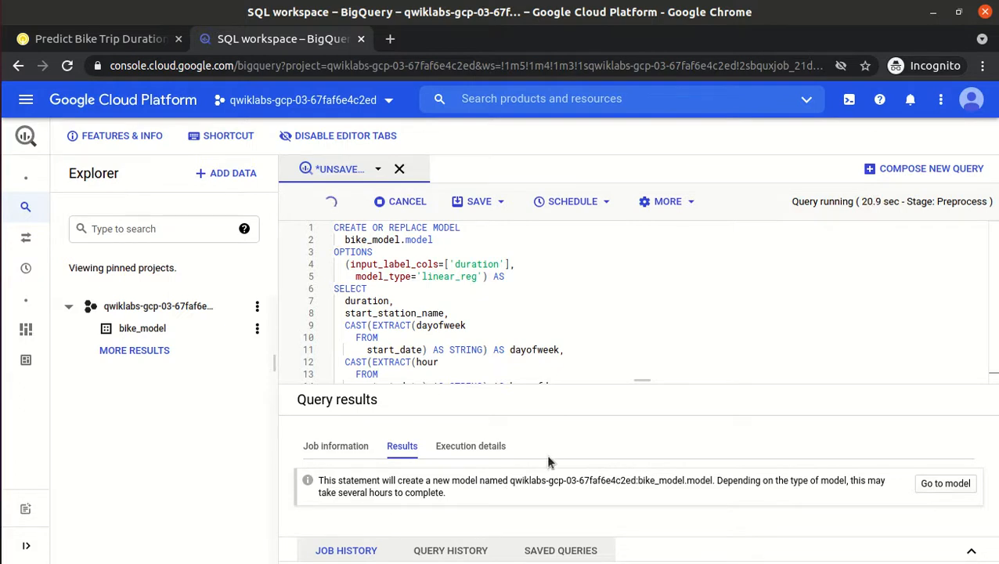
{"action": "left_click_drag", "start_coordinate": [639, 379], "coordinate": [642, 327]}
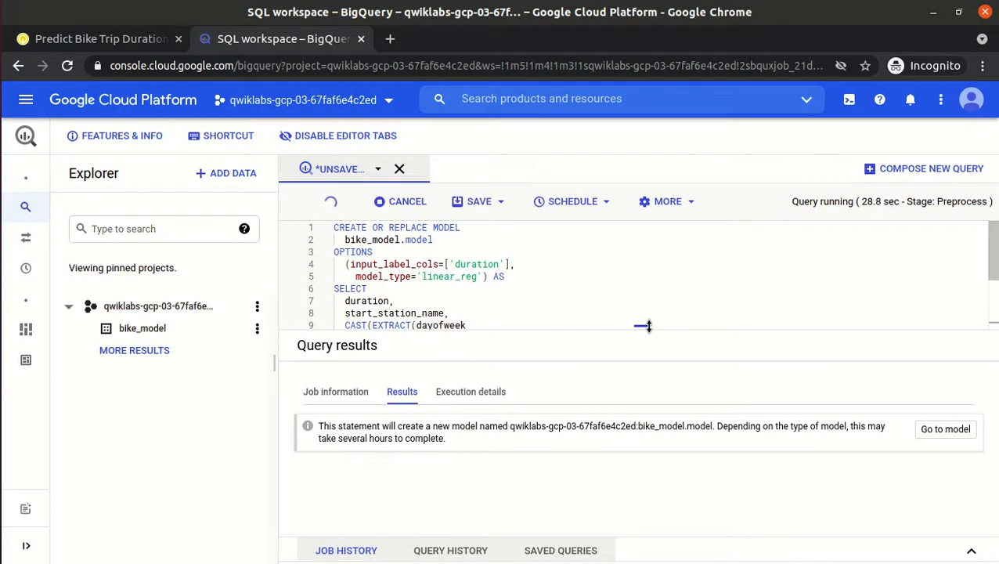
{"action": "left_click", "coordinate": [868, 1]}
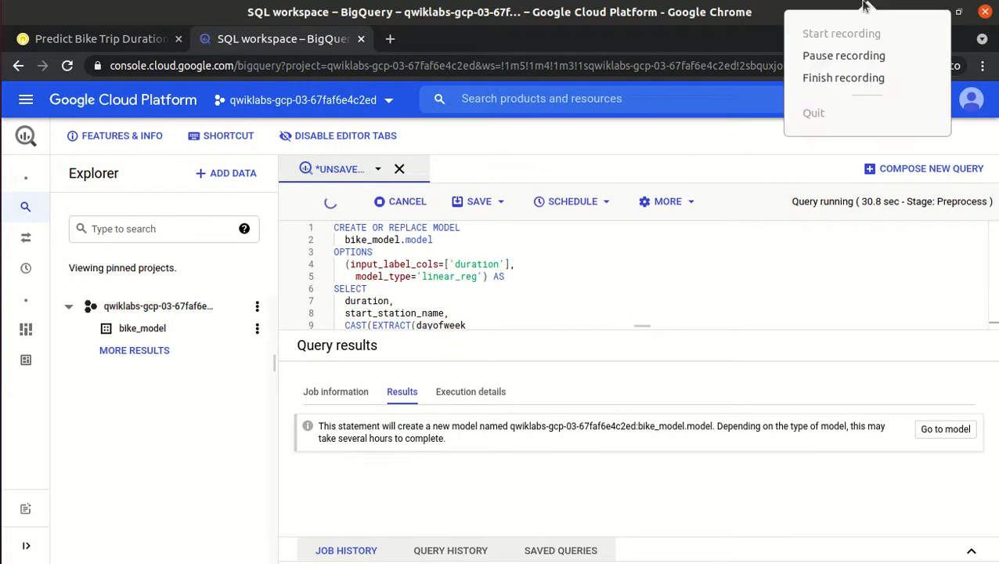
{"action": "left_click", "coordinate": [830, 55]}
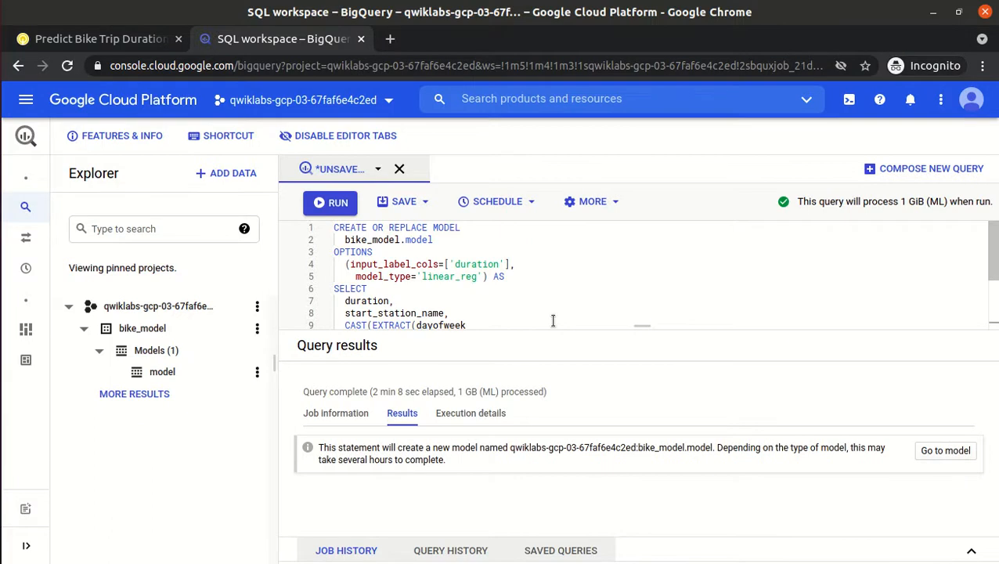
Step: Open the trained model in the bike_model dataset and review its details and training options
{"action": "left_click", "coordinate": [156, 379]}
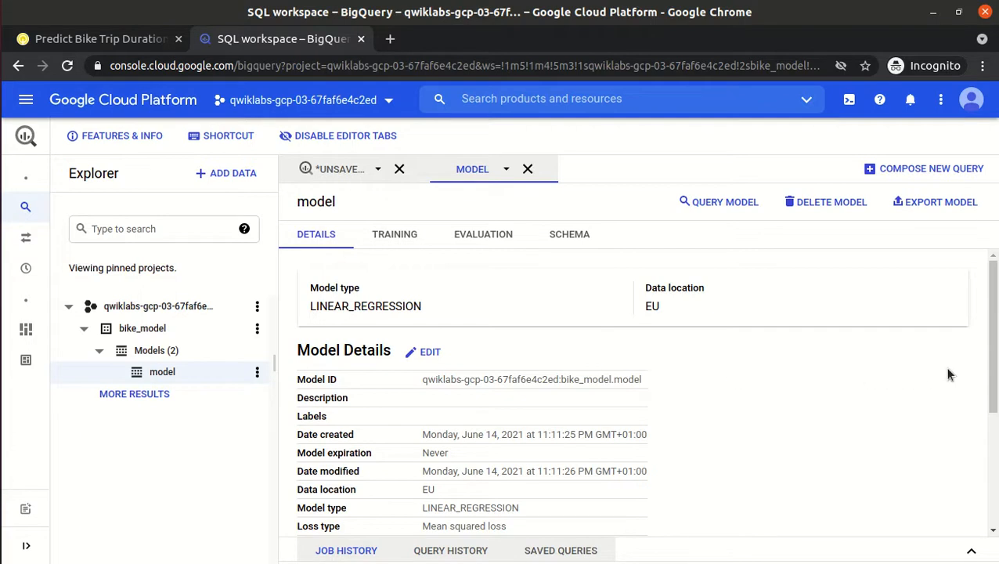
{"action": "scroll", "coordinate": [997, 372], "scroll_direction": "down", "scroll_amount": 2}
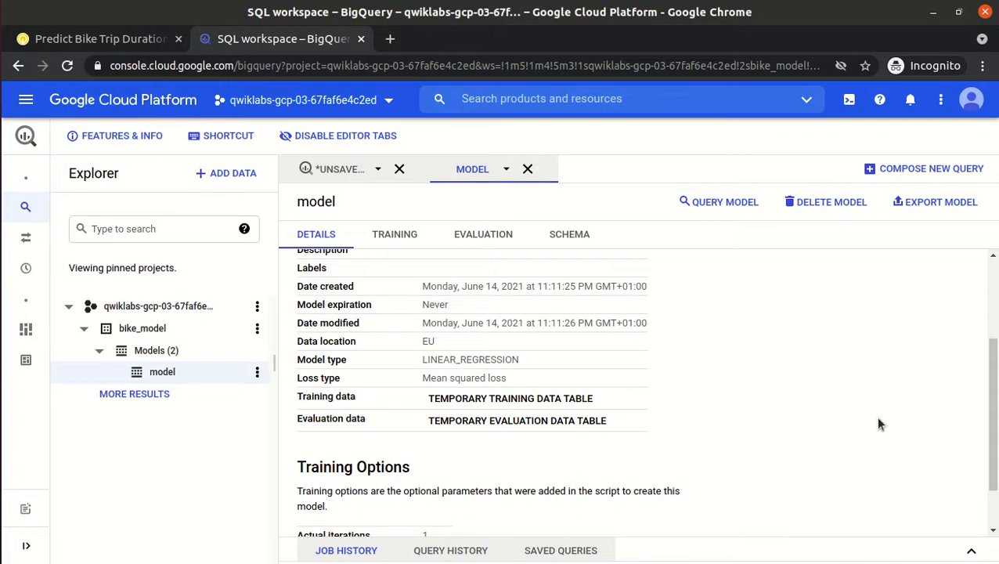
{"action": "scroll", "coordinate": [995, 423], "scroll_direction": "down", "scroll_amount": 1}
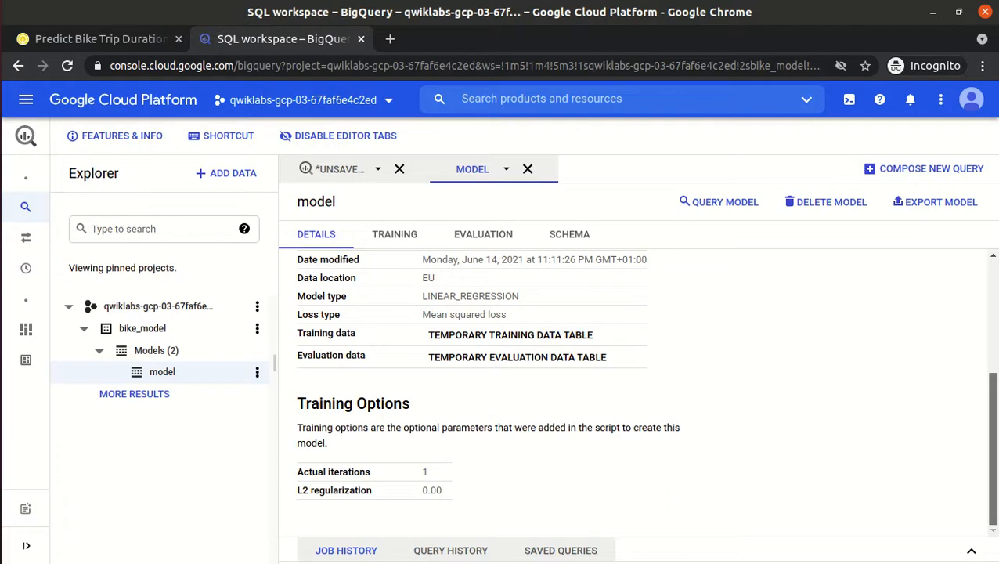
{"action": "scroll", "coordinate": [984, 326], "scroll_direction": "up", "scroll_amount": 3}
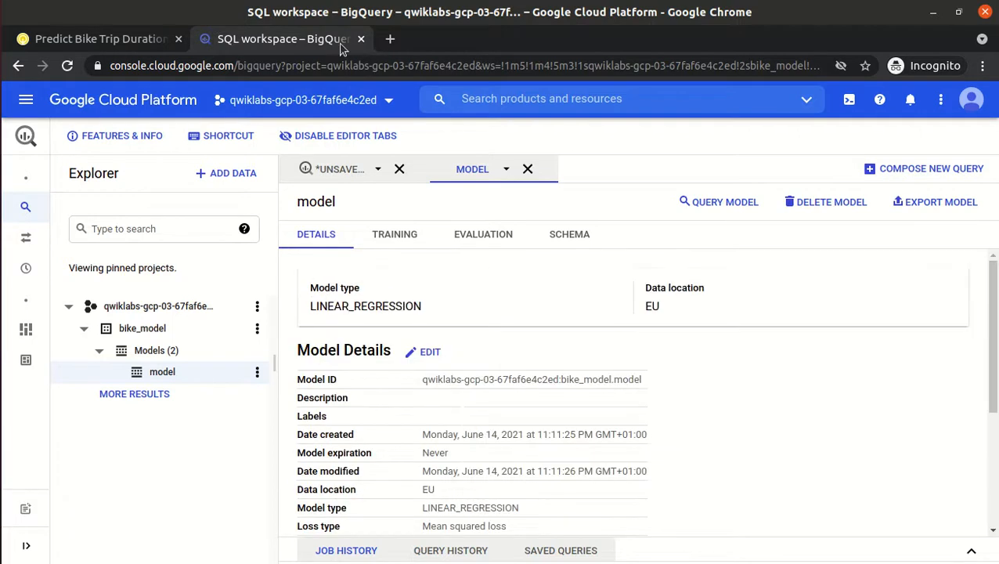
Step: Return to the lab instructions and copy the ML.EVALUATE query for bike_model.model
{"action": "left_click", "coordinate": [122, 40]}
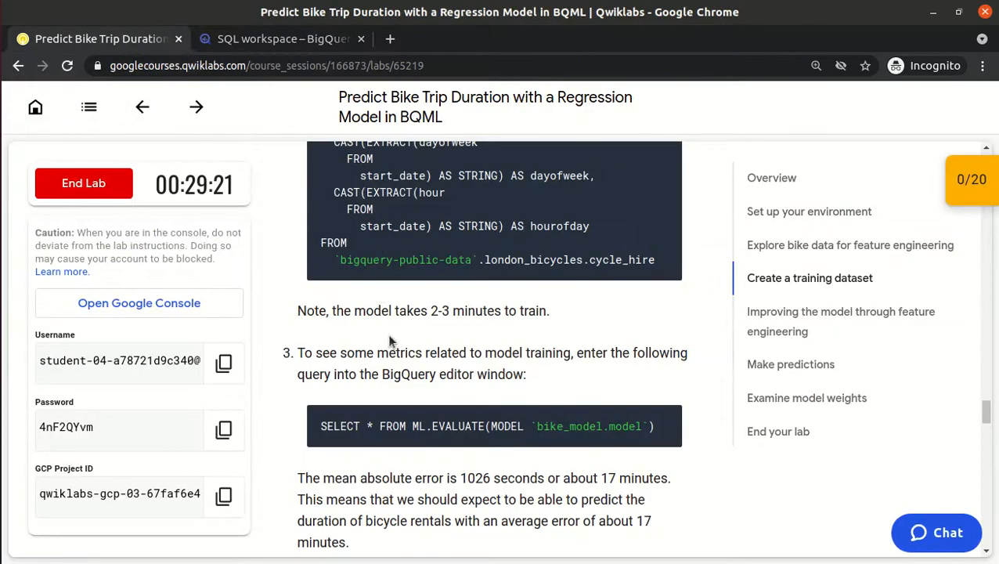
{"action": "double_click", "coordinate": [450, 423]}
{"action": "left_click", "coordinate": [467, 438]}
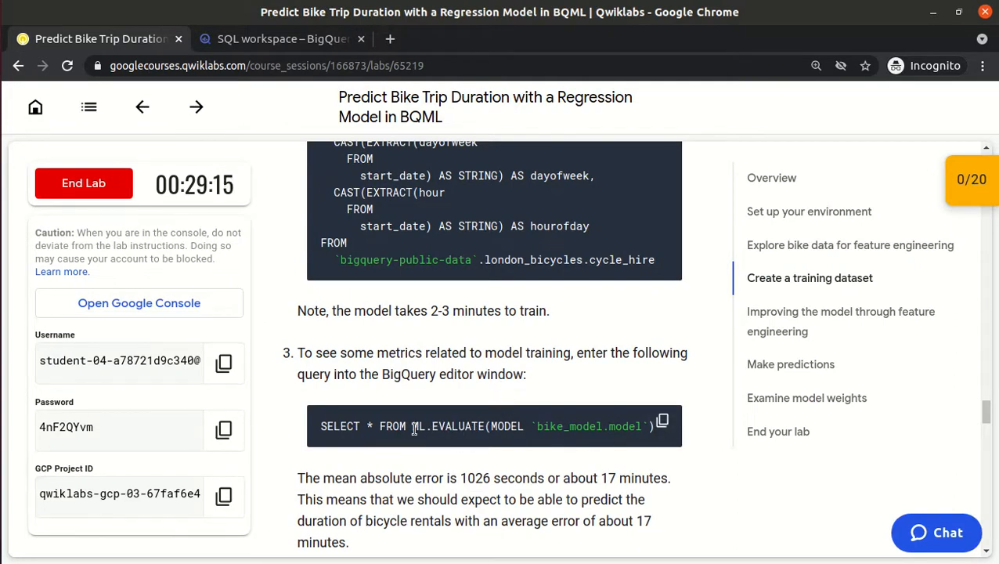
{"action": "left_click_drag", "start_coordinate": [432, 426], "coordinate": [459, 426]}
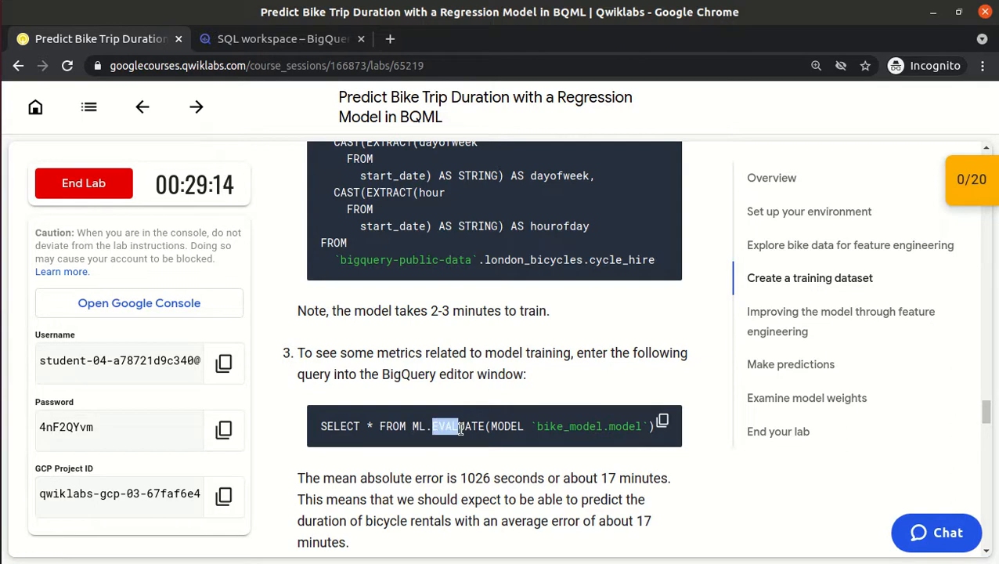
{"action": "left_click", "coordinate": [664, 423]}
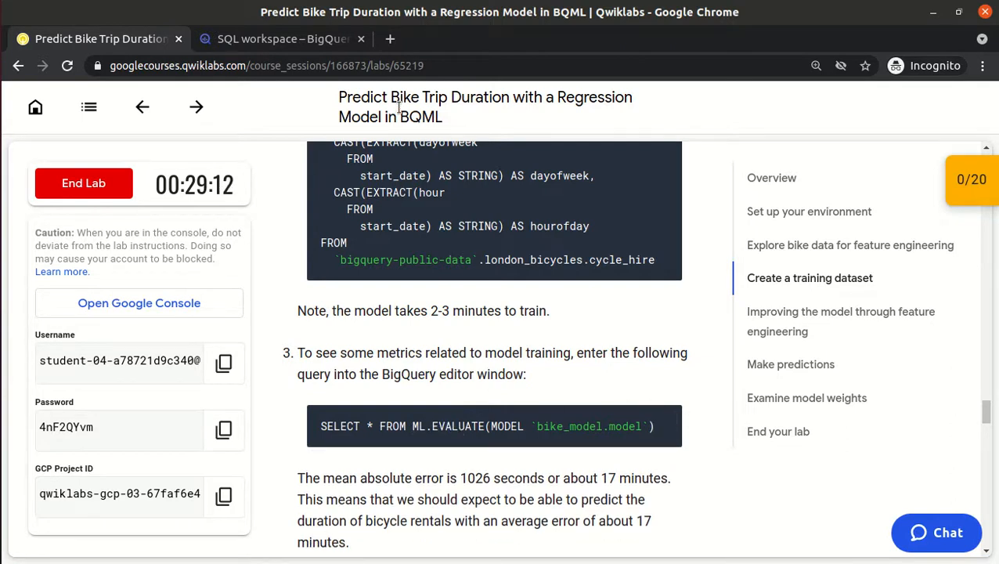
Step: In BigQuery, close the model details, replace the editor's query with SELECT * FROM ML.EVALUATE(MODEL `bike_model.model`) and run it
{"action": "left_click", "coordinate": [276, 41]}
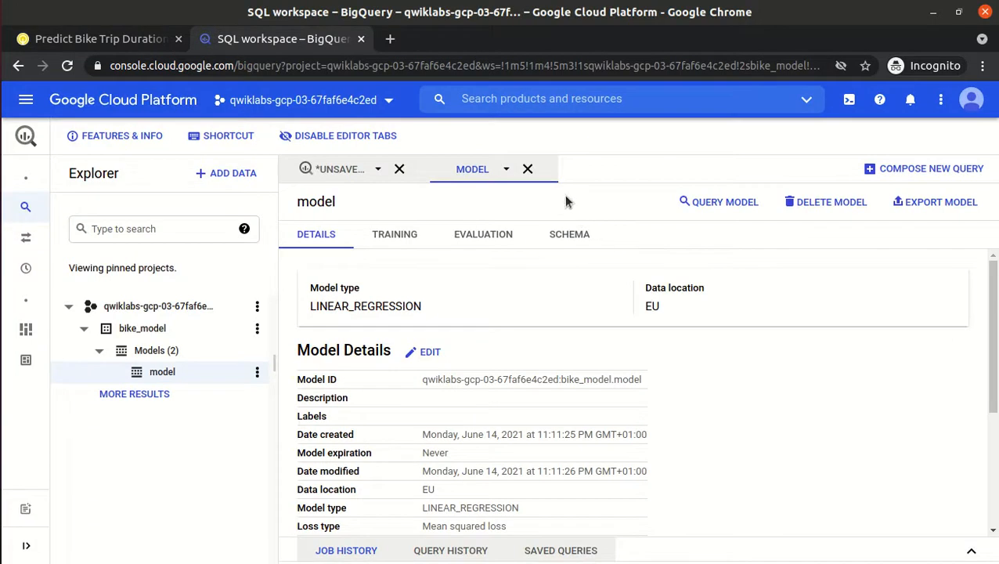
{"action": "left_click", "coordinate": [527, 170]}
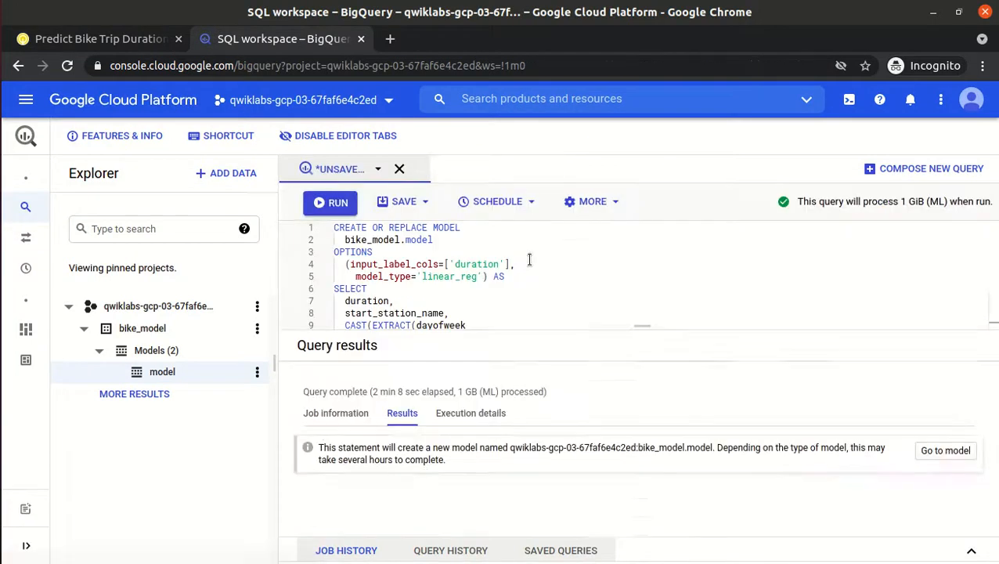
{"action": "left_click", "coordinate": [519, 271]}
{"action": "key", "text": "ctrl+a"}
{"action": "key", "text": "ctrl+v"}
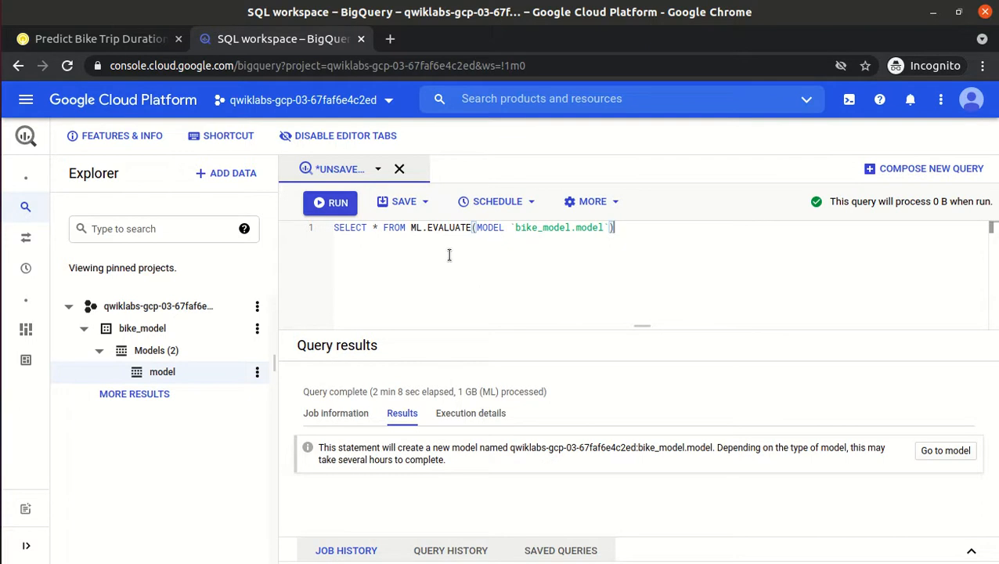
{"action": "left_click", "coordinate": [331, 203]}
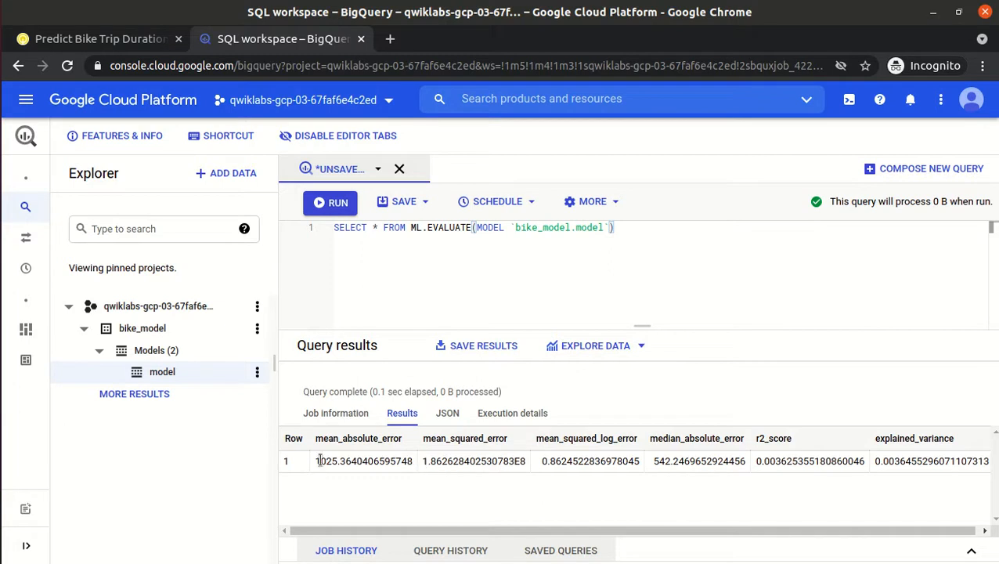
Step: Read the lab's explanation of the ML.EVALUATE query, the mean absolute error and the expected prediction error for rental durations
{"action": "left_click", "coordinate": [118, 39]}
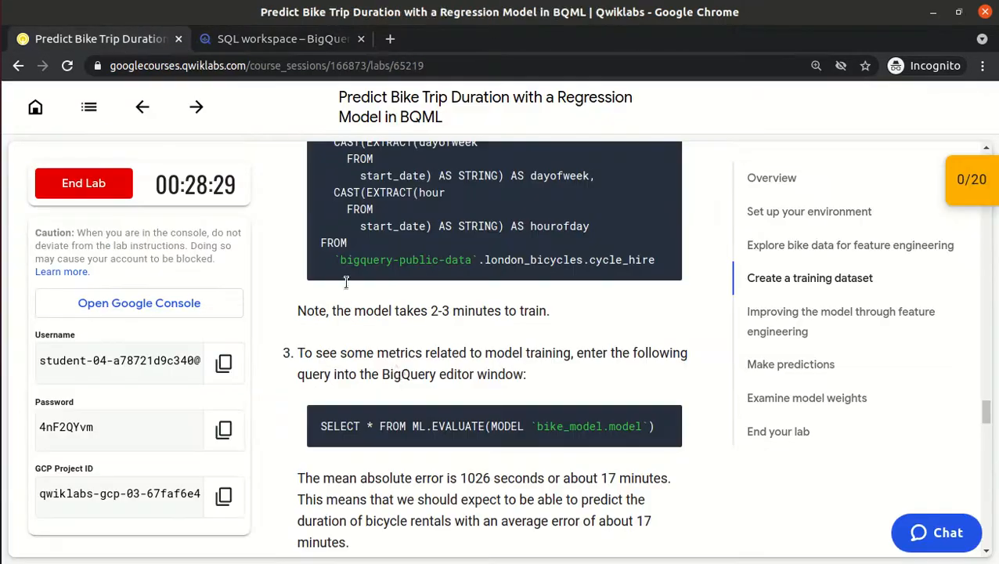
{"action": "scroll", "coordinate": [427, 389], "scroll_direction": "down", "scroll_amount": 1}
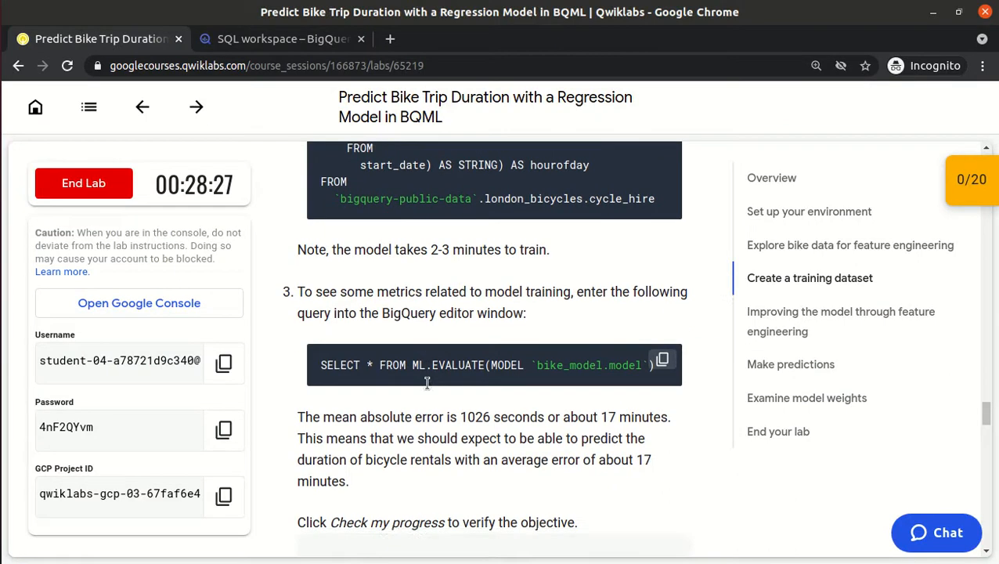
{"action": "double_click", "coordinate": [463, 416]}
{"action": "left_click", "coordinate": [515, 416]}
{"action": "double_click", "coordinate": [515, 417]}
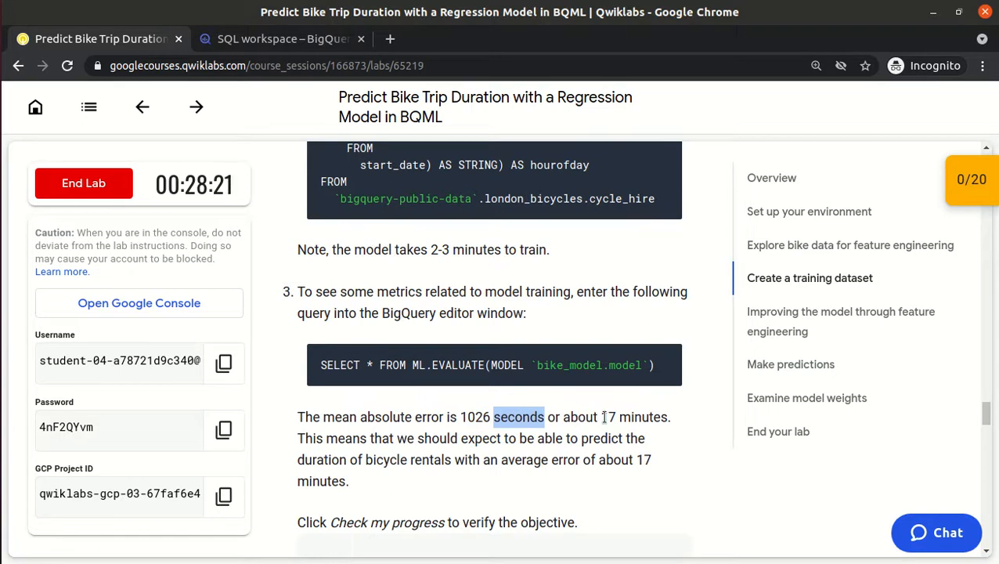
{"action": "left_click_drag", "start_coordinate": [605, 416], "coordinate": [660, 416]}
{"action": "left_click", "coordinate": [664, 418]}
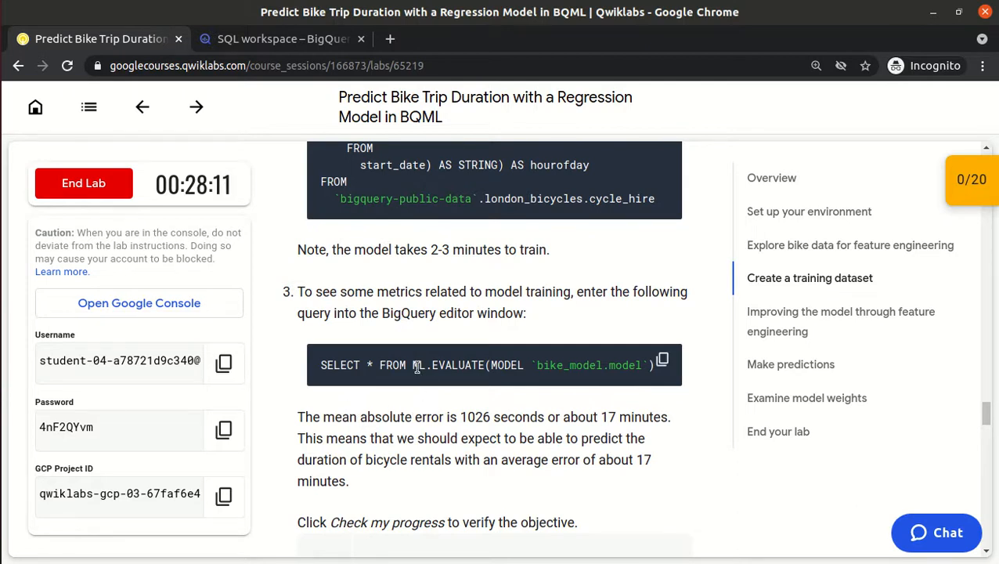
{"action": "left_click_drag", "start_coordinate": [417, 365], "coordinate": [530, 365]}
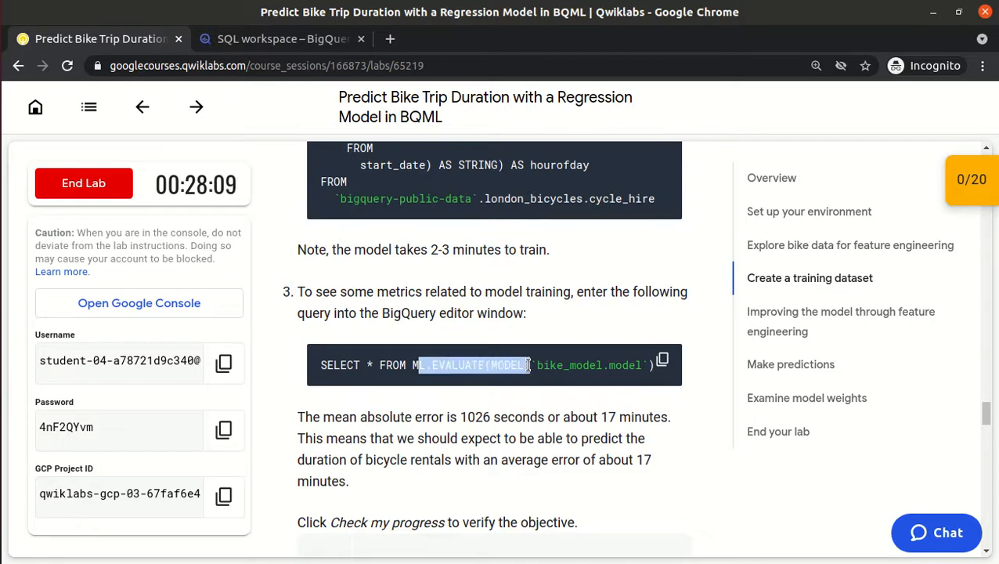
{"action": "left_click", "coordinate": [589, 367]}
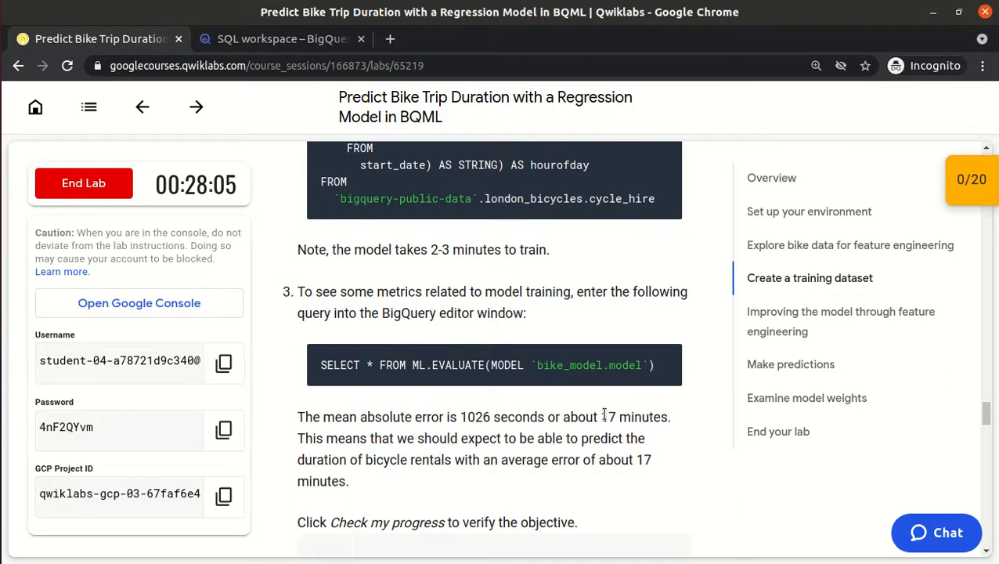
{"action": "left_click_drag", "start_coordinate": [609, 416], "coordinate": [657, 425]}
{"action": "left_click", "coordinate": [657, 425]}
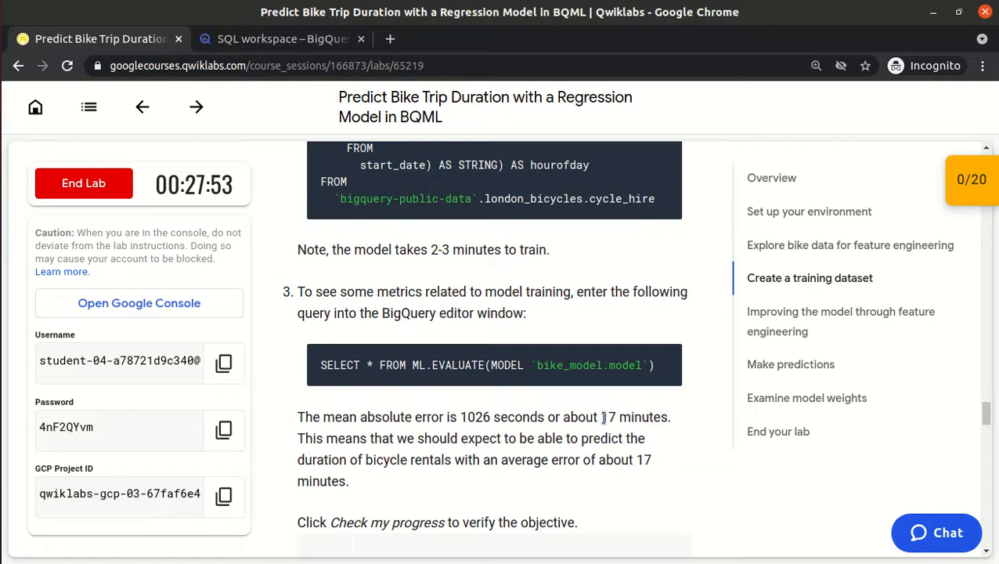
{"action": "left_click_drag", "start_coordinate": [604, 416], "coordinate": [633, 478]}
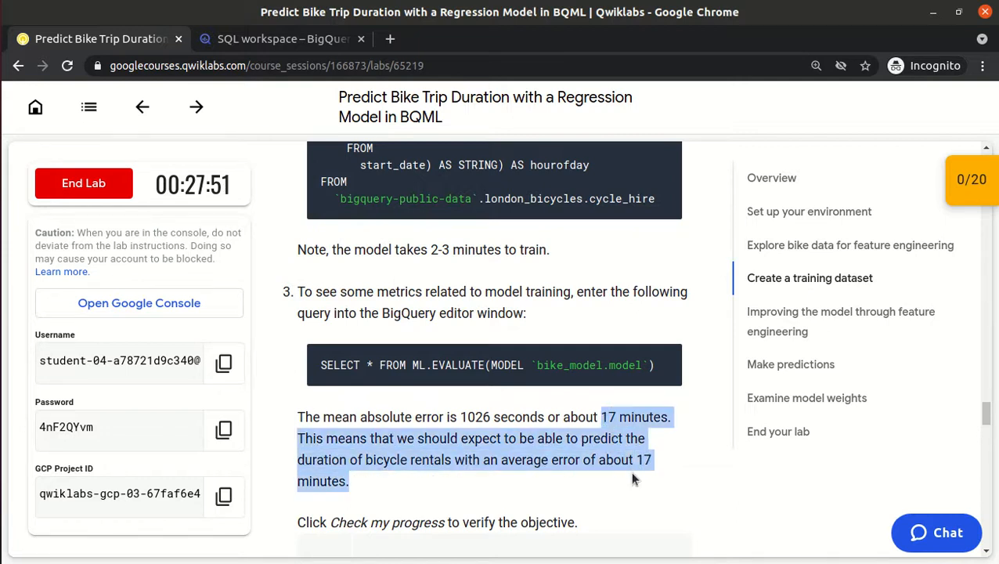
{"action": "left_click", "coordinate": [632, 482]}
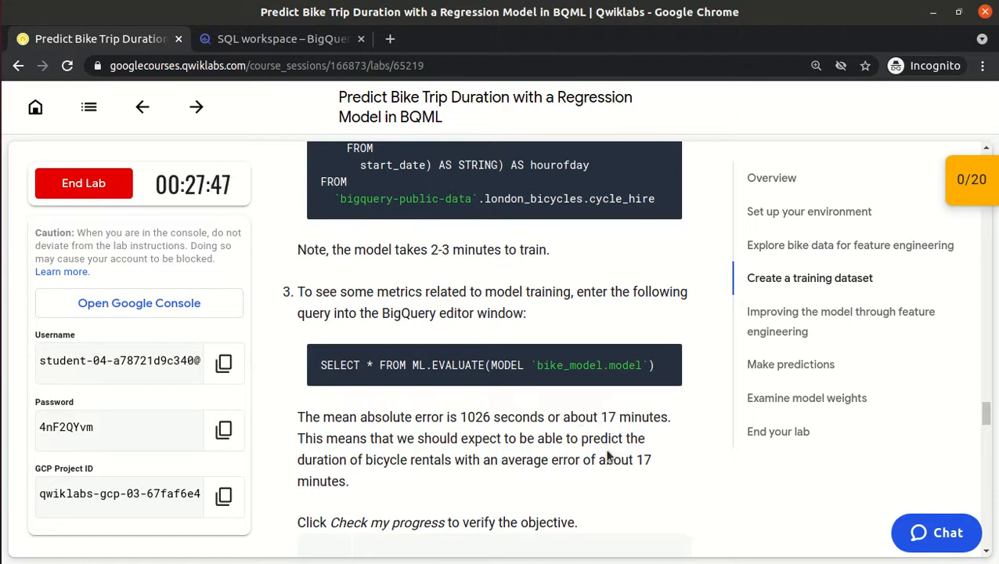
{"action": "left_click_drag", "start_coordinate": [502, 459], "coordinate": [596, 489]}
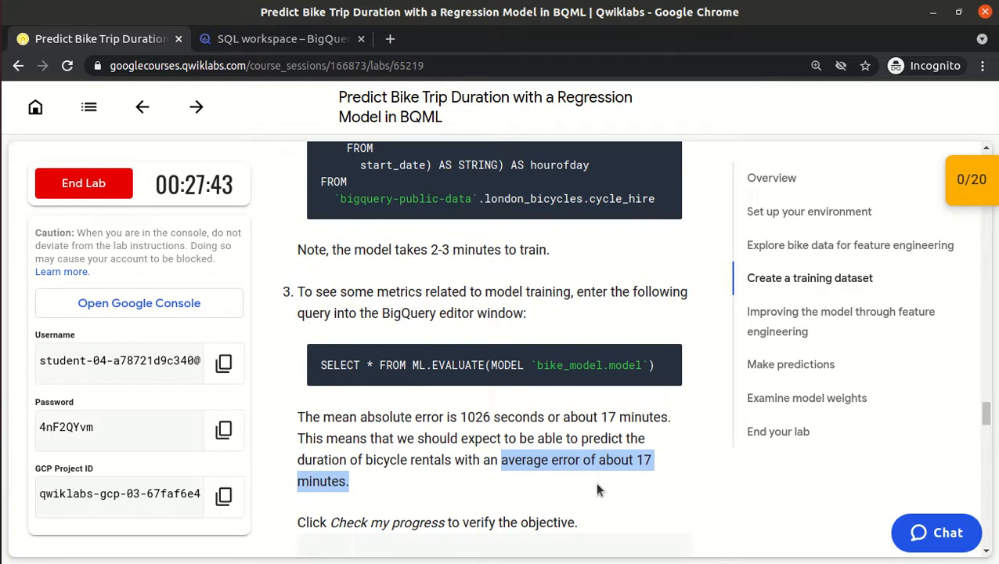
Step: Check the lab progress for the "Create a training dataset" objective
{"action": "scroll", "coordinate": [597, 490], "scroll_direction": "down", "scroll_amount": 3}
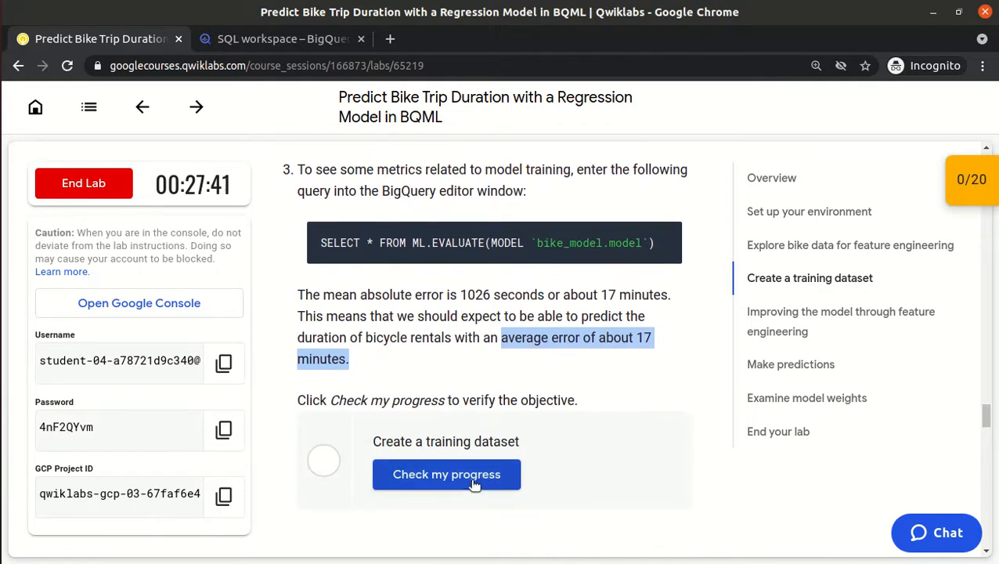
{"action": "left_click", "coordinate": [474, 485]}
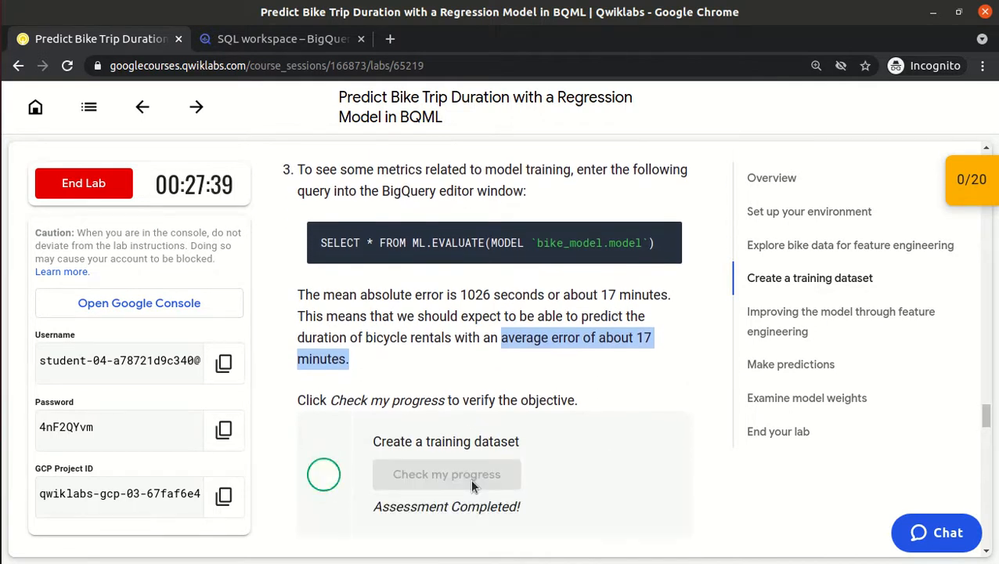
Step: Review the lab's mean absolute error explanation and read the "Combine days of week" section on improving the model through feature engineering
{"action": "left_click", "coordinate": [465, 373]}
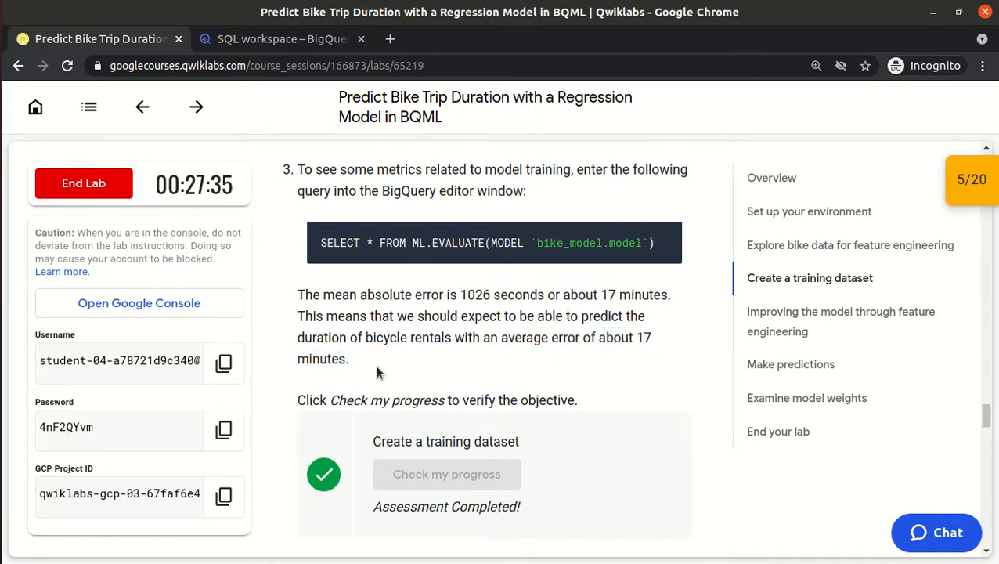
{"action": "left_click_drag", "start_coordinate": [377, 372], "coordinate": [297, 294]}
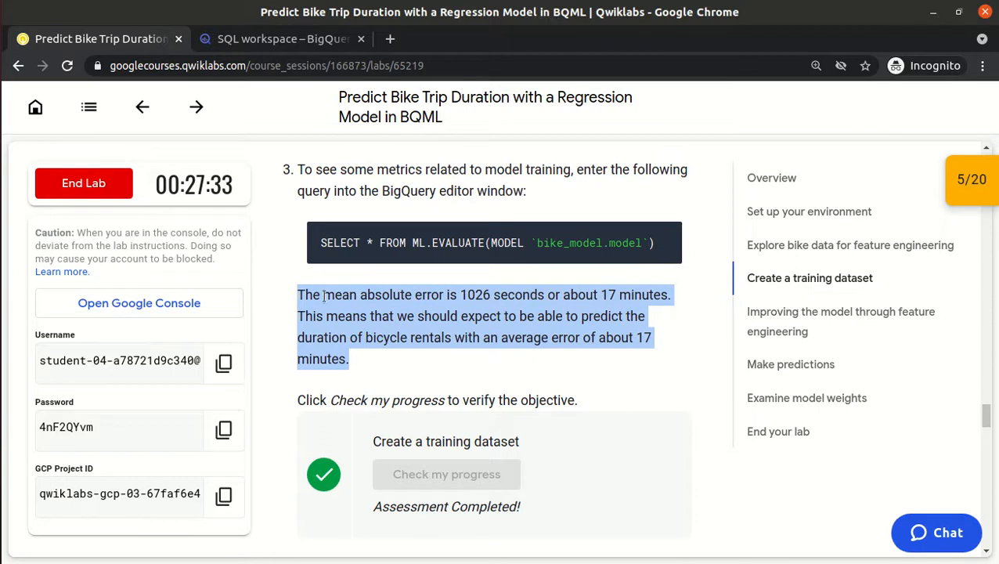
{"action": "left_click", "coordinate": [487, 298]}
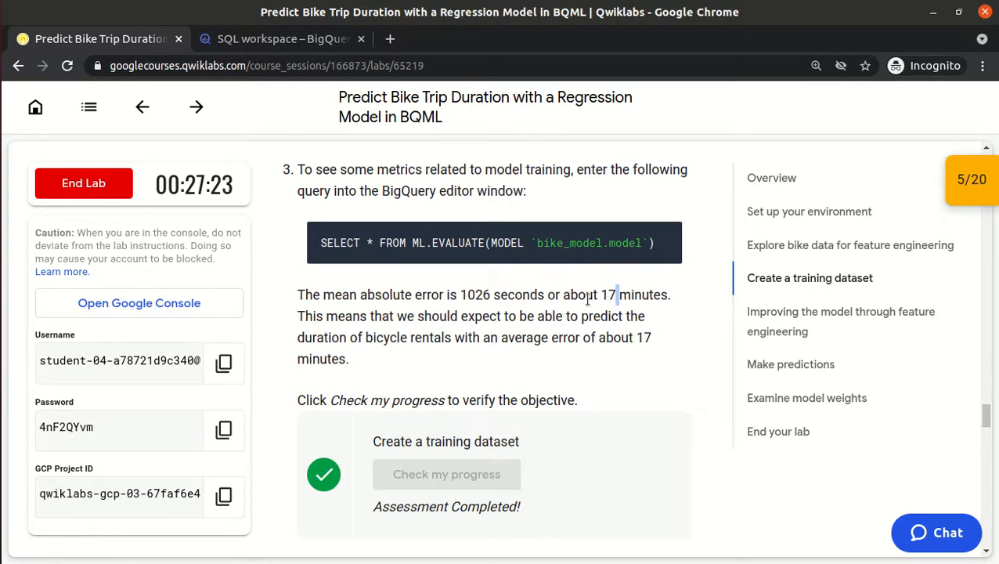
{"action": "left_click_drag", "start_coordinate": [605, 296], "coordinate": [675, 295]}
{"action": "left_click", "coordinate": [675, 295]}
{"action": "scroll", "coordinate": [600, 311], "scroll_direction": "down", "scroll_amount": 4}
{"action": "scroll", "coordinate": [601, 317], "scroll_direction": "down", "scroll_amount": 2}
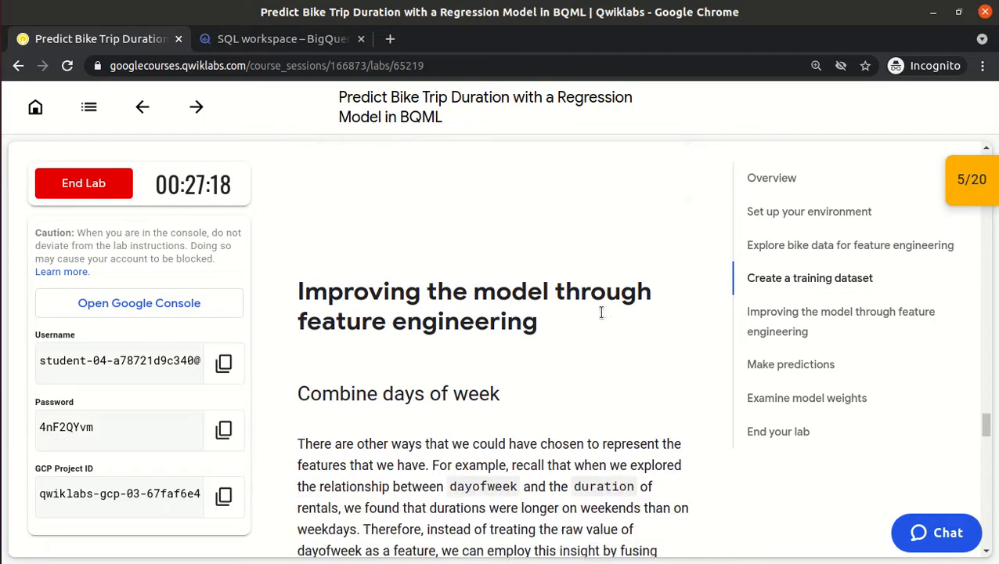
{"action": "scroll", "coordinate": [338, 325], "scroll_direction": "down", "scroll_amount": 1}
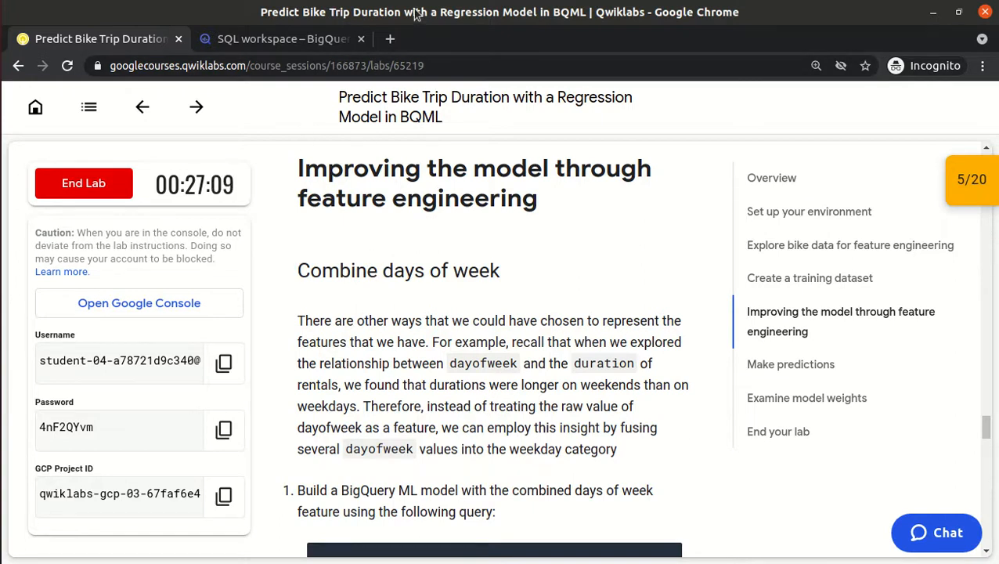
Step: Search for anotepad in a new browser tab and open the aNotepad site with its note body ready for text
{"action": "left_click", "coordinate": [389, 40]}
{"action": "type", "text": "anot"}
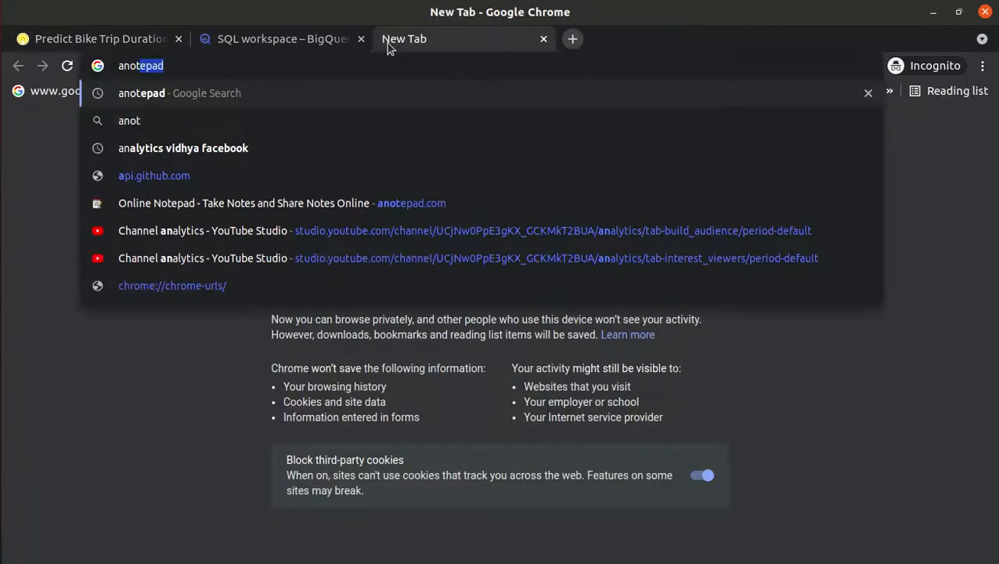
{"action": "key", "text": "Return"}
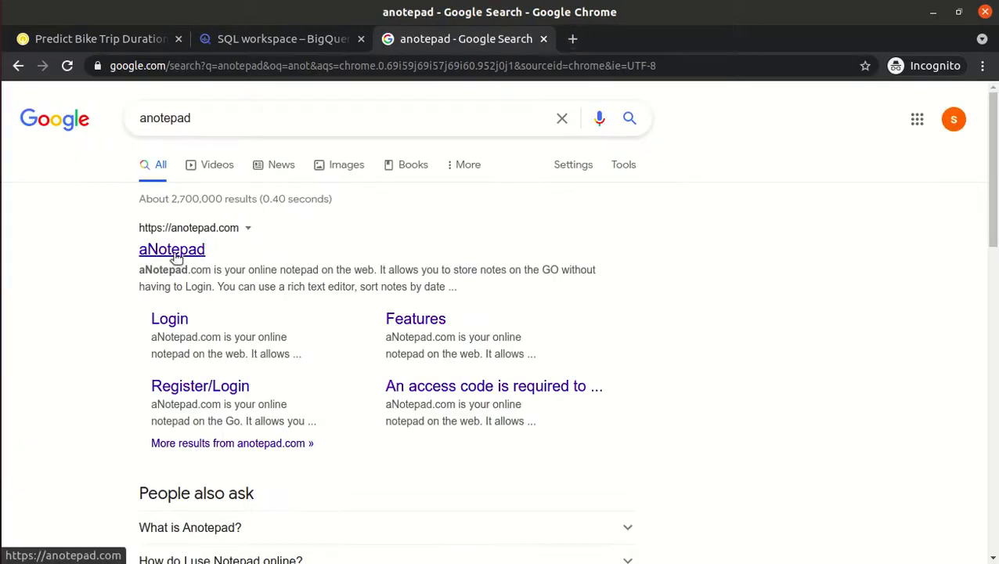
{"action": "left_click", "coordinate": [173, 254]}
{"action": "left_click", "coordinate": [280, 252]}
Step: Write "day of week" in the note, followed by the numbers 1 to 7 on separate lines
{"action": "type", "text": "day o"}
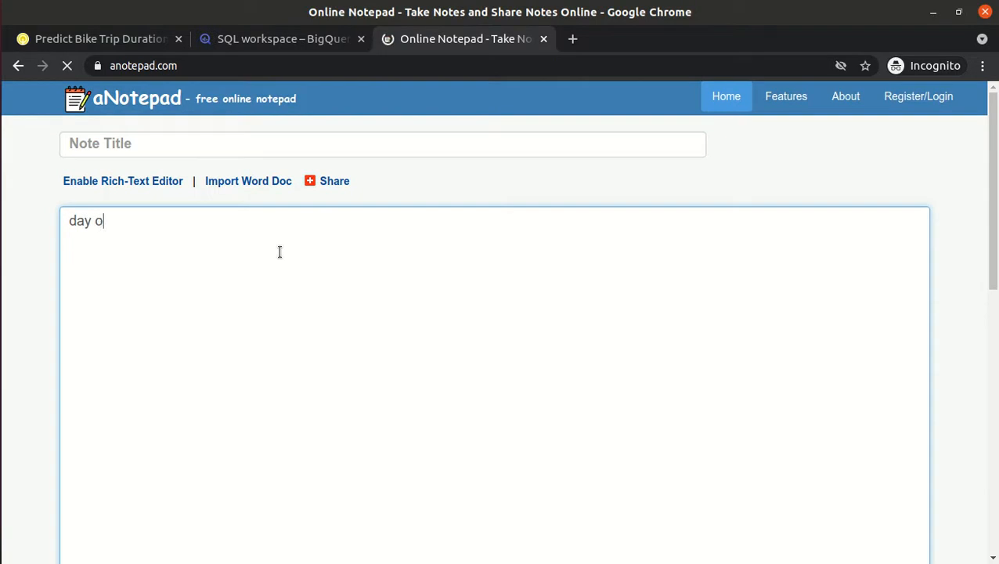
{"action": "type", "text": "f week "}
{"action": "type", "text": "1"}
{"action": "key", "text": "Return"}
{"action": "type", "text": "2"}
{"action": "key", "text": "Return"}
{"action": "type", "text": "3"}
{"action": "key", "text": "Return"}
{"action": "type", "text": "4 "}
{"action": "type", "text": "5"}
{"action": "key", "text": "Return"}
{"action": "type", "text": "6"}
{"action": "key", "text": "Return"}
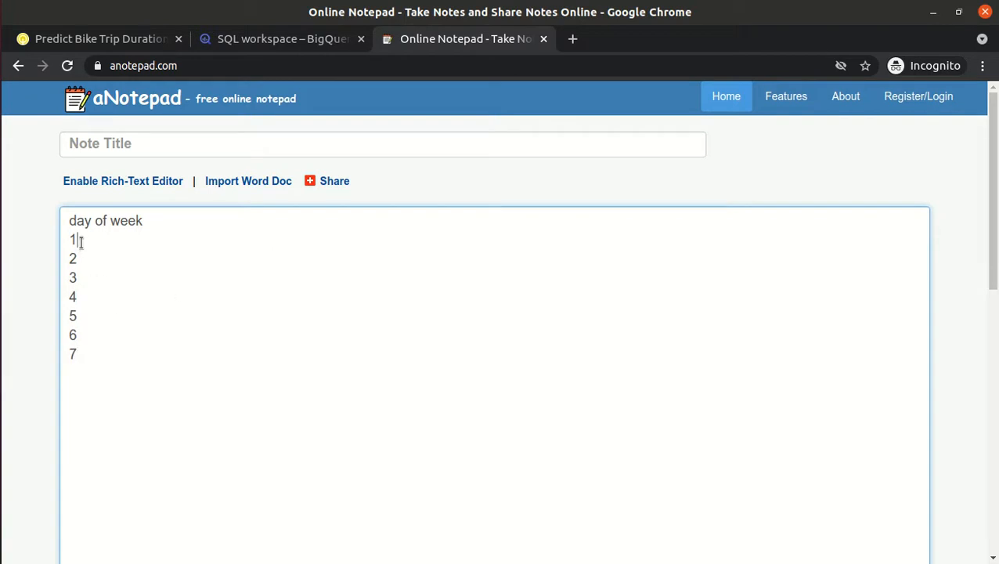
Step: Label 1 as sunday, 2 as mon and 7 as saturday, and add "weekday and weekend" below the list
{"action": "type", "text": "sunday"}
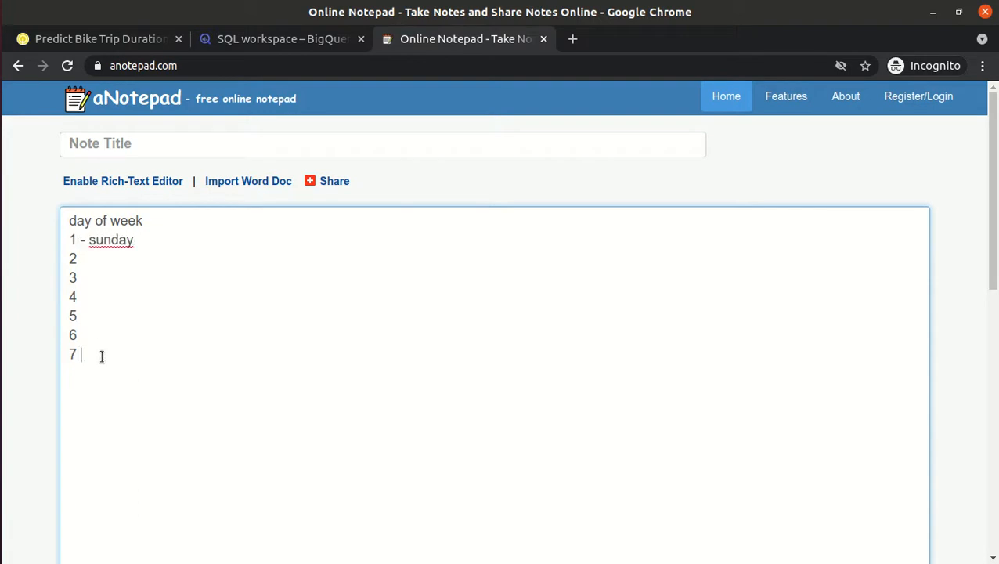
{"action": "type", "text": "saturday- mon"}
{"action": "type", "text": "wee"}
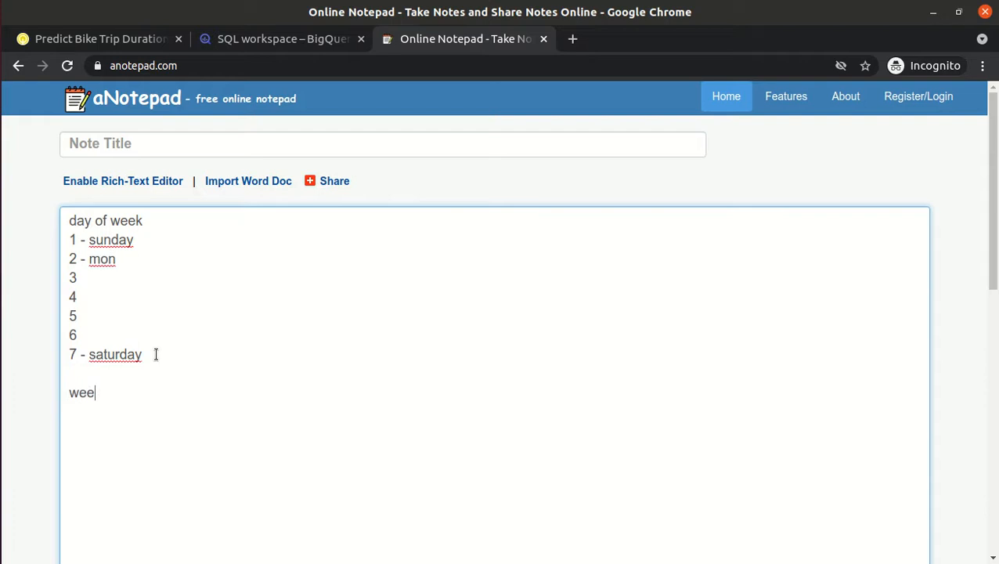
{"action": "type", "text": "kday and weekend"}
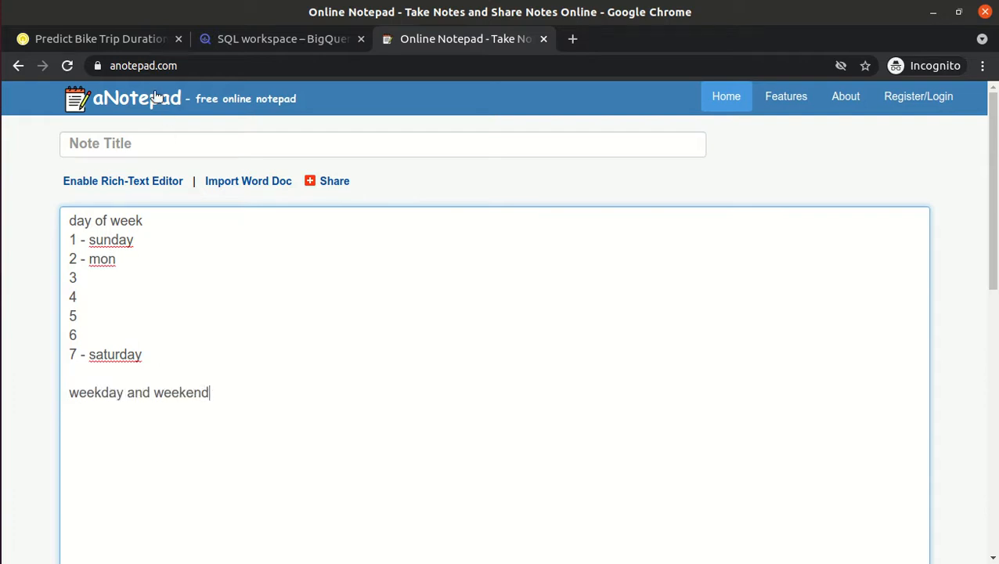
Step: Return to the lab instructions and copy the CREATE OR REPLACE MODEL query for bike_model.model_weekday
{"action": "left_click", "coordinate": [109, 38]}
{"action": "scroll", "coordinate": [379, 307], "scroll_direction": "down", "scroll_amount": 5}
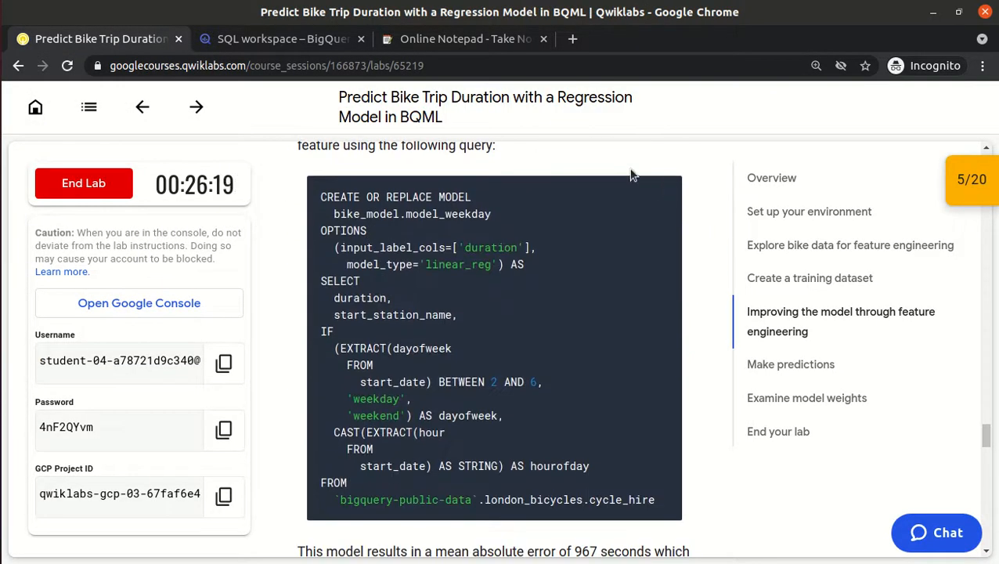
{"action": "left_click", "coordinate": [661, 191]}
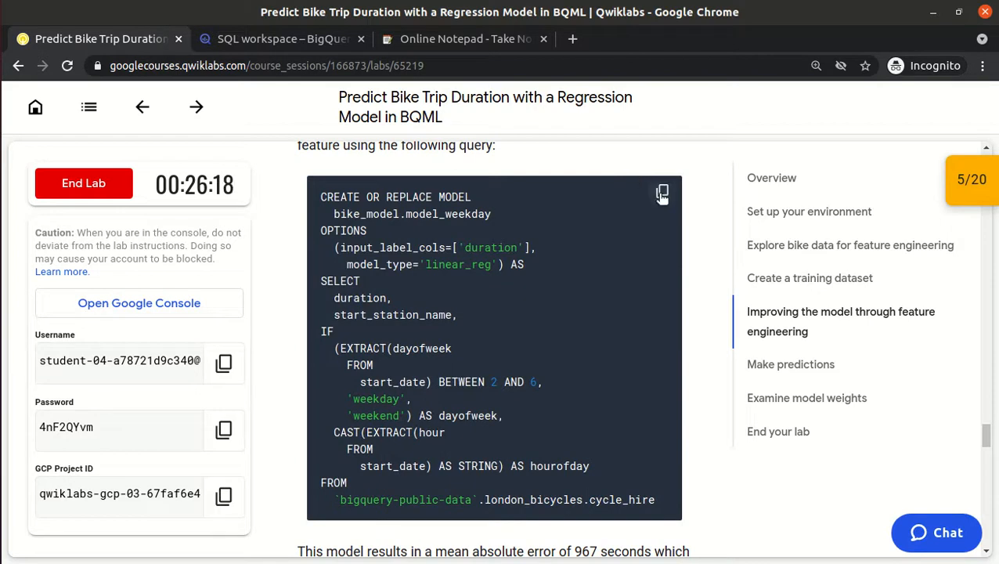
Step: In BigQuery, replace the editor's query with the copied bike_model.model_weekday query, enlarge the editor to review it, and run it
{"action": "left_click", "coordinate": [281, 38]}
{"action": "key", "text": "ctrl+a"}
{"action": "key", "text": "ctrl+v"}
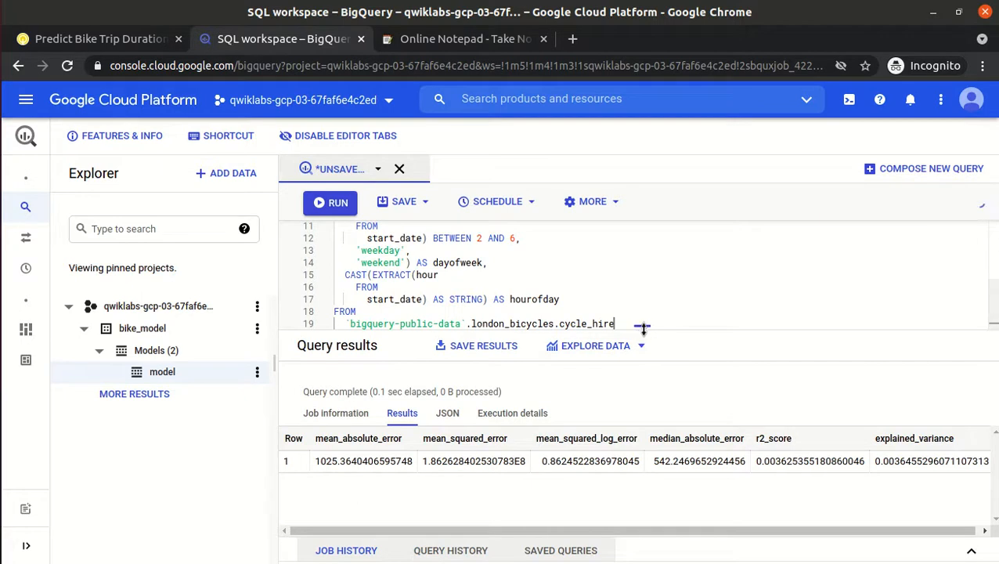
{"action": "left_click_drag", "start_coordinate": [643, 330], "coordinate": [642, 428]}
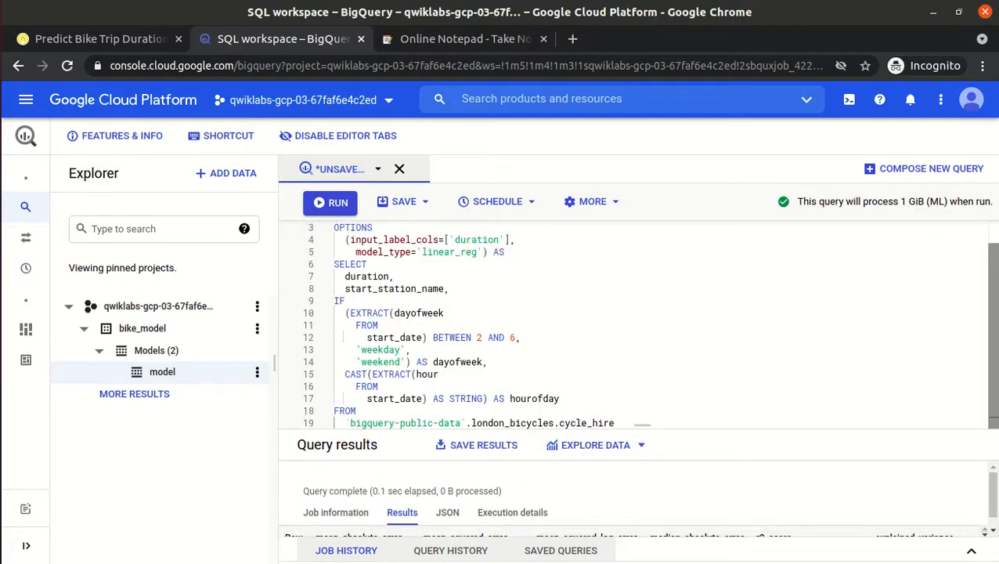
{"action": "scroll", "coordinate": [991, 329], "scroll_direction": "up", "scroll_amount": 1}
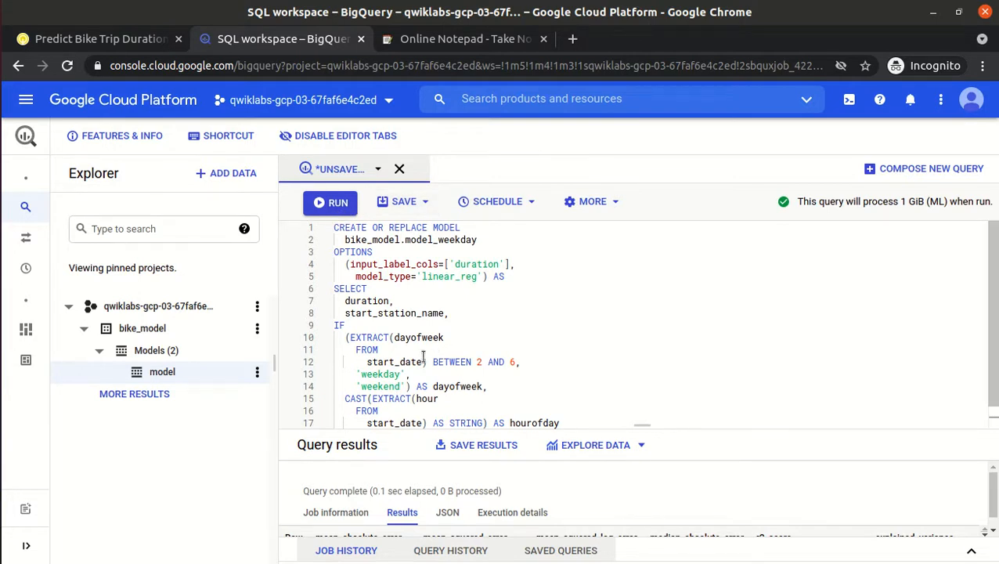
{"action": "left_click", "coordinate": [321, 210]}
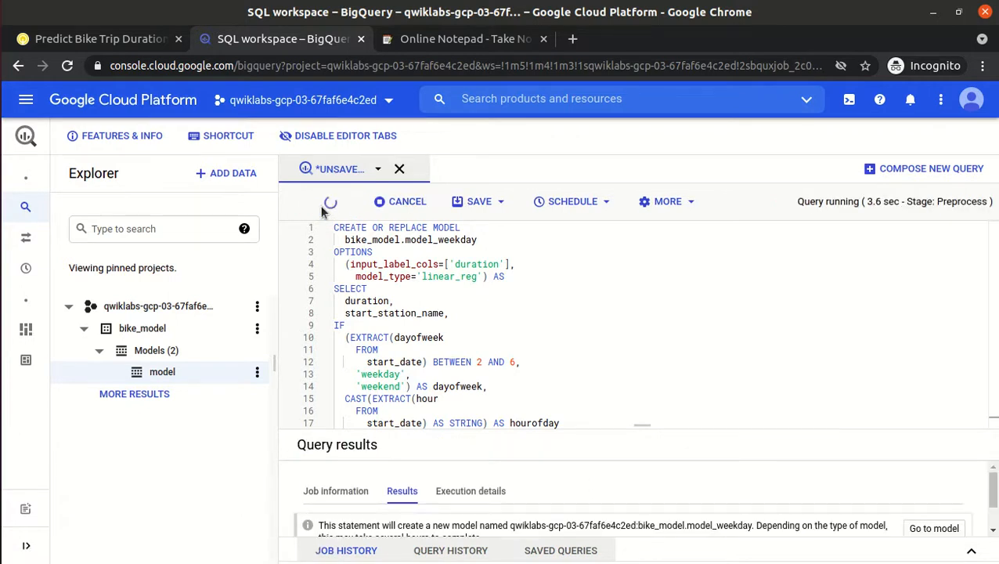
{"action": "left_click_drag", "start_coordinate": [642, 429], "coordinate": [644, 338]}
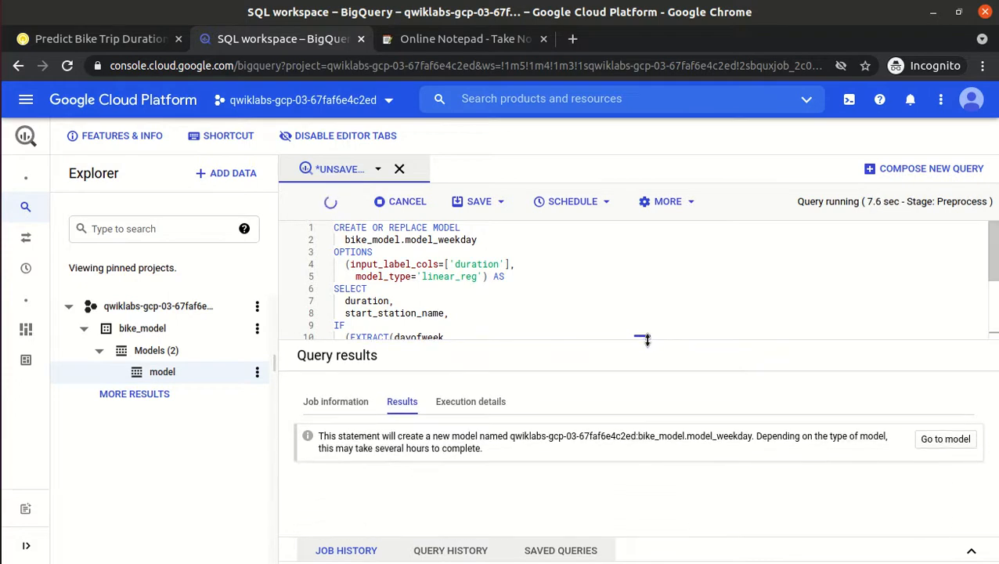
Step: Go back to the lab instructions, copy the ML.EVALUATE query for bike_model.model, and switch to BigQuery to check the running training query
{"action": "left_click", "coordinate": [123, 45]}
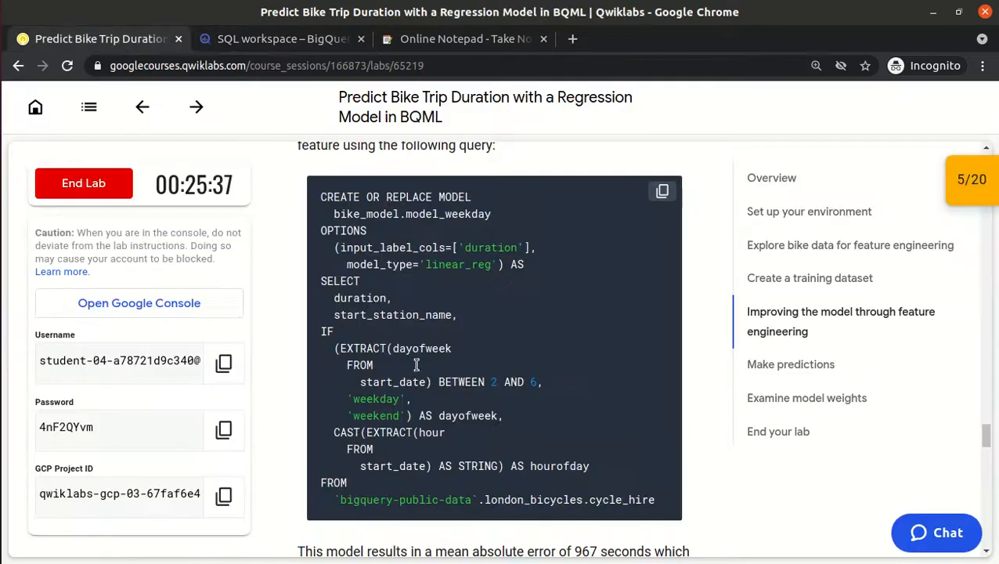
{"action": "scroll", "coordinate": [427, 374], "scroll_direction": "down", "scroll_amount": 1}
{"action": "scroll", "coordinate": [427, 374], "scroll_direction": "down", "scroll_amount": 5}
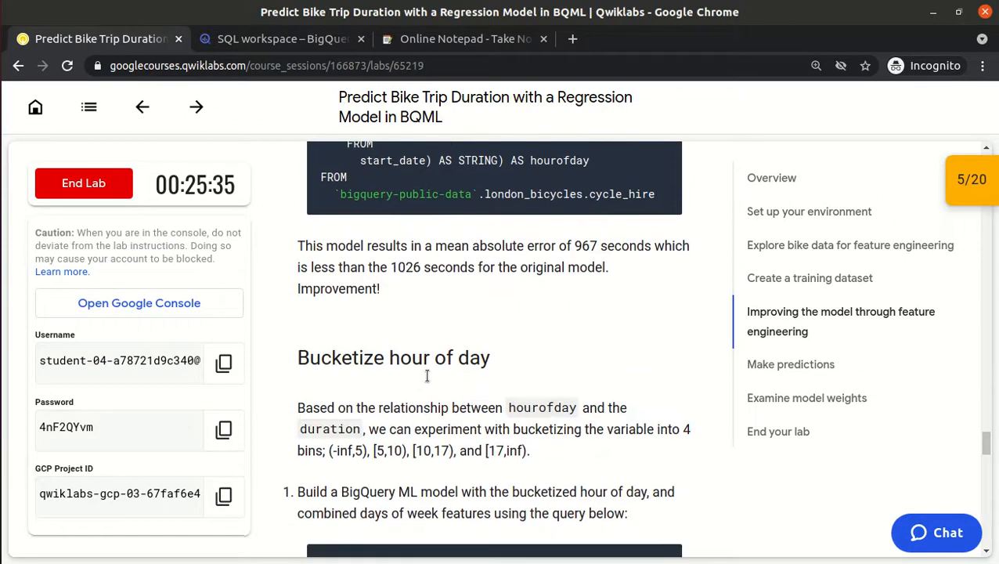
{"action": "scroll", "coordinate": [428, 382], "scroll_direction": "up", "scroll_amount": 4}
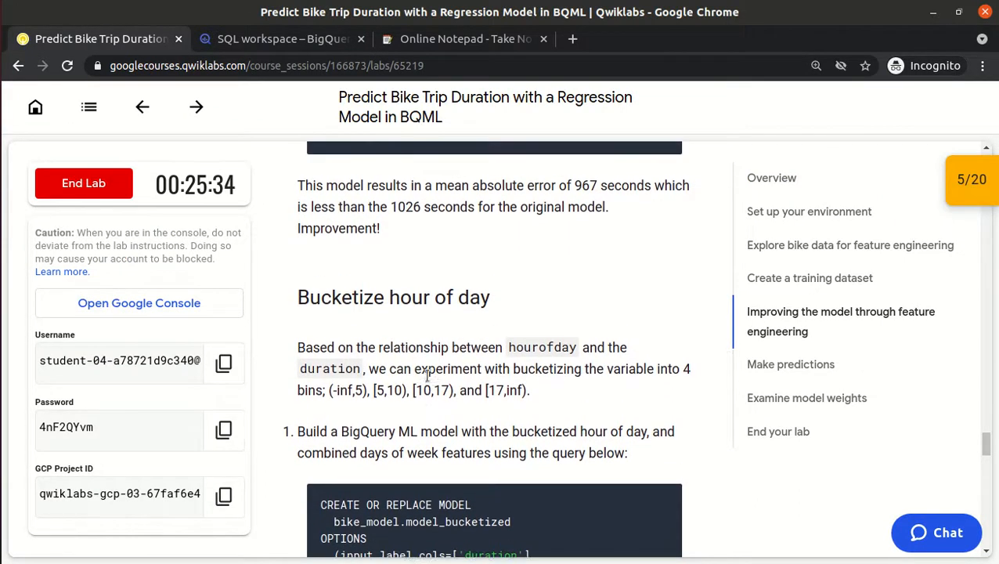
{"action": "scroll", "coordinate": [429, 375], "scroll_direction": "up", "scroll_amount": 10}
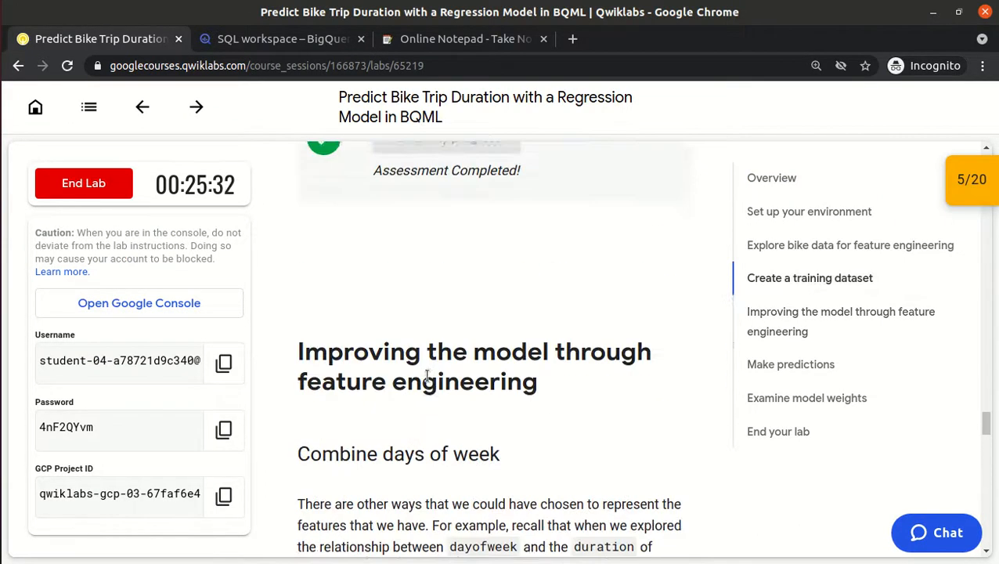
{"action": "mouse_move", "coordinate": [662, 240]}
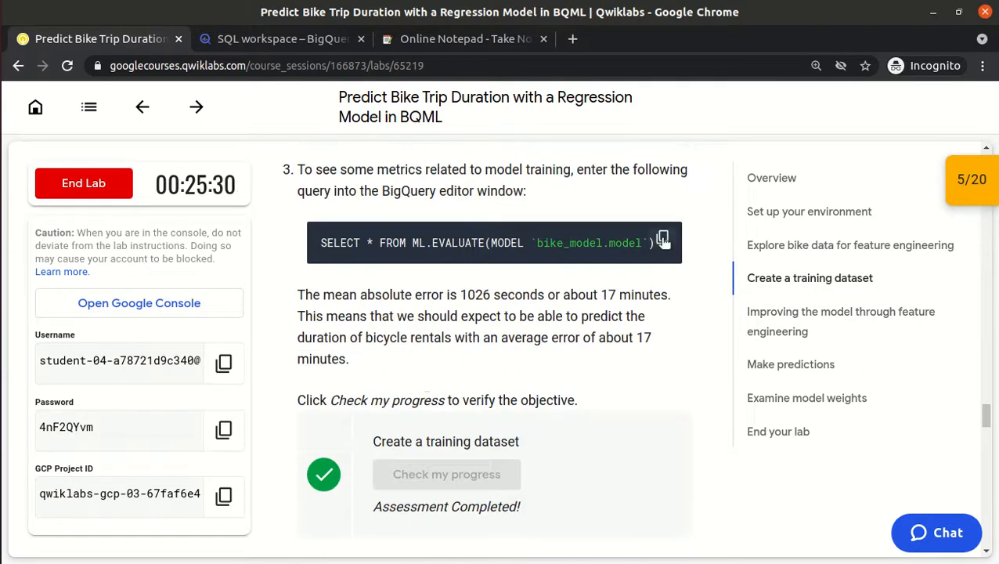
{"action": "left_click", "coordinate": [251, 39]}
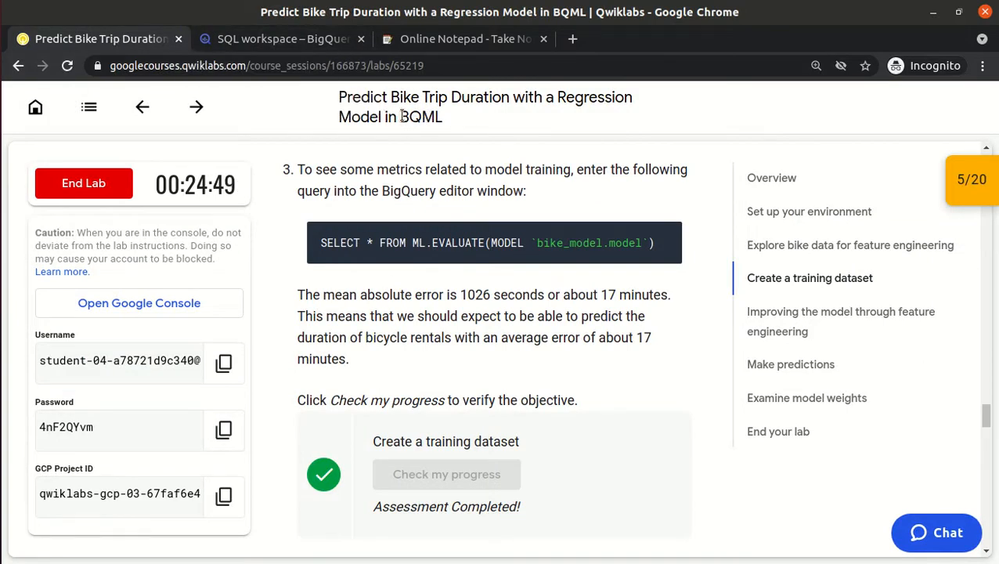
Step: Review the lab's ML.EVALUATE query, the original bike_model.model training query and the "Combine days of week" instructions
{"action": "left_click_drag", "start_coordinate": [401, 116], "coordinate": [437, 115]}
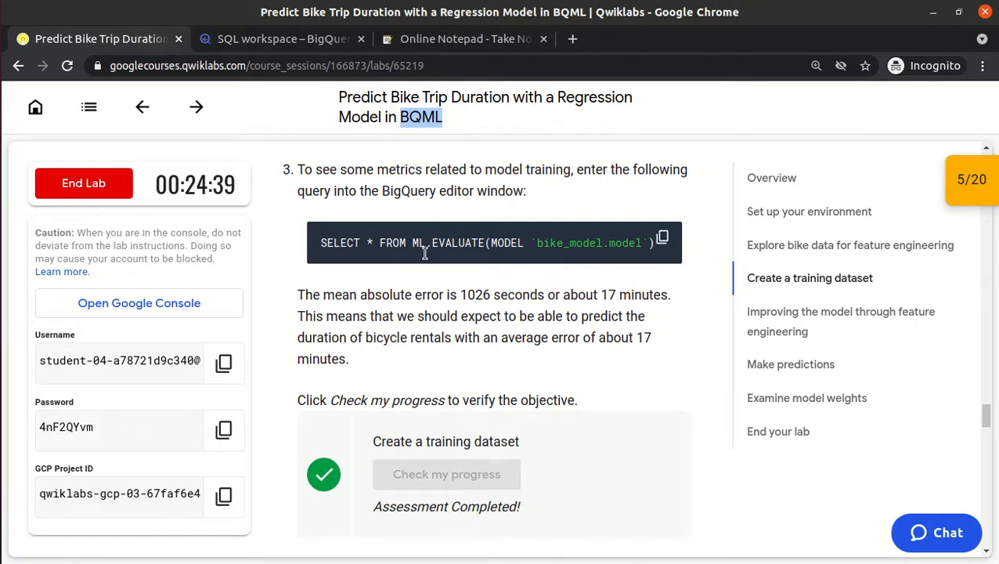
{"action": "left_click_drag", "start_coordinate": [412, 242], "coordinate": [470, 272]}
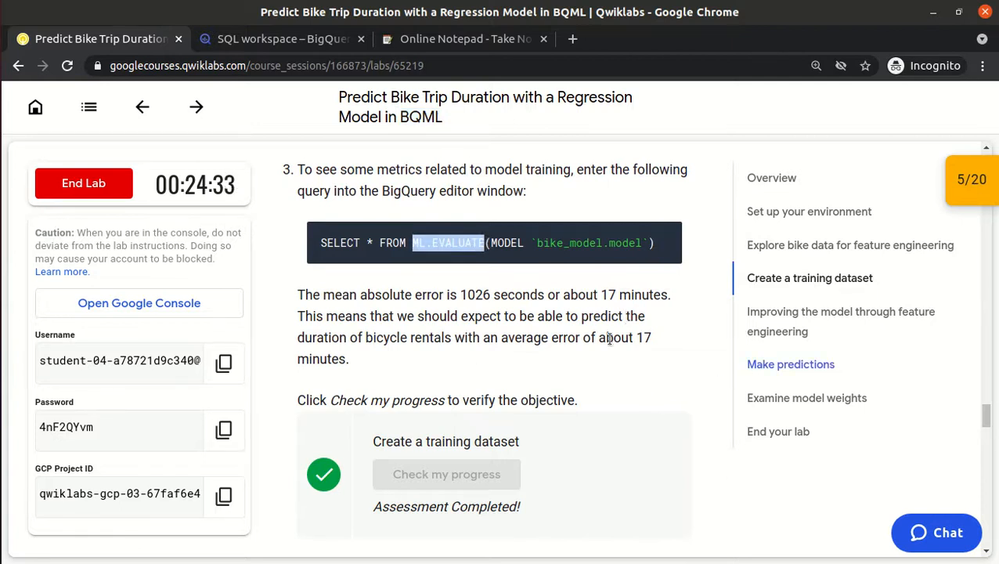
{"action": "left_click", "coordinate": [452, 311]}
{"action": "scroll", "coordinate": [452, 310], "scroll_direction": "up", "scroll_amount": 5}
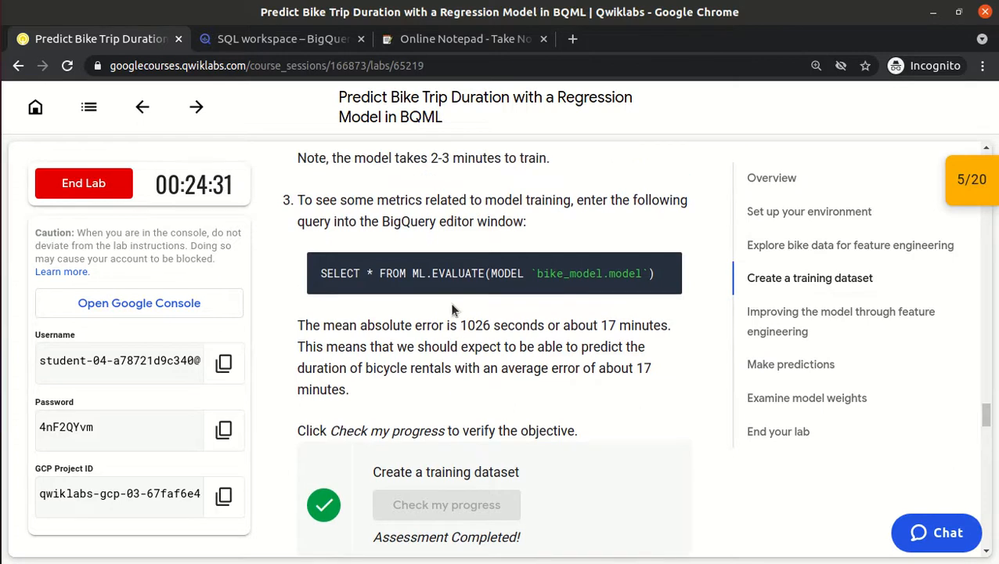
{"action": "scroll", "coordinate": [452, 304], "scroll_direction": "down", "scroll_amount": 1}
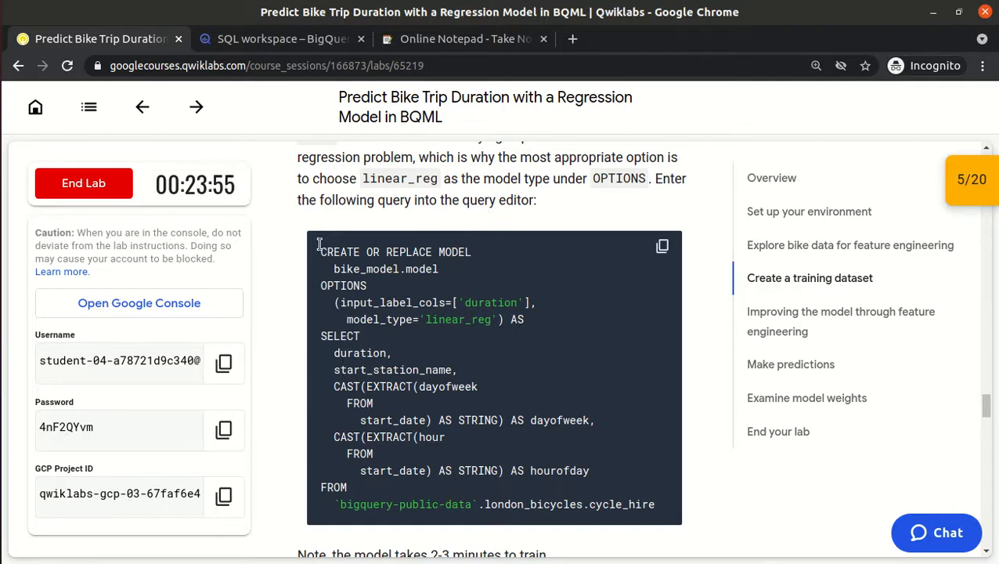
{"action": "left_click_drag", "start_coordinate": [320, 248], "coordinate": [510, 540]}
{"action": "left_click", "coordinate": [511, 541]}
{"action": "scroll", "coordinate": [446, 419], "scroll_direction": "down", "scroll_amount": 5}
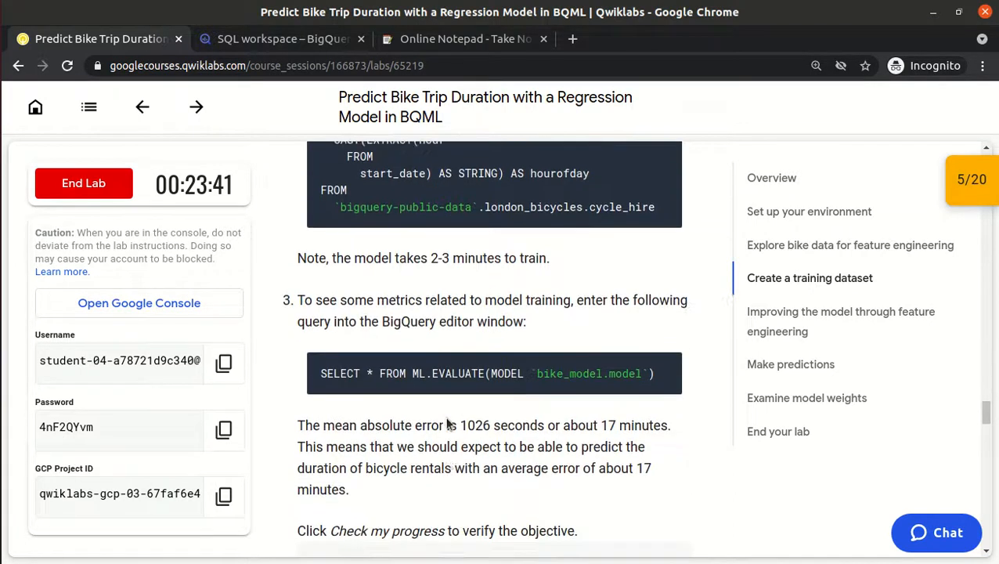
{"action": "scroll", "coordinate": [448, 423], "scroll_direction": "down", "scroll_amount": 9}
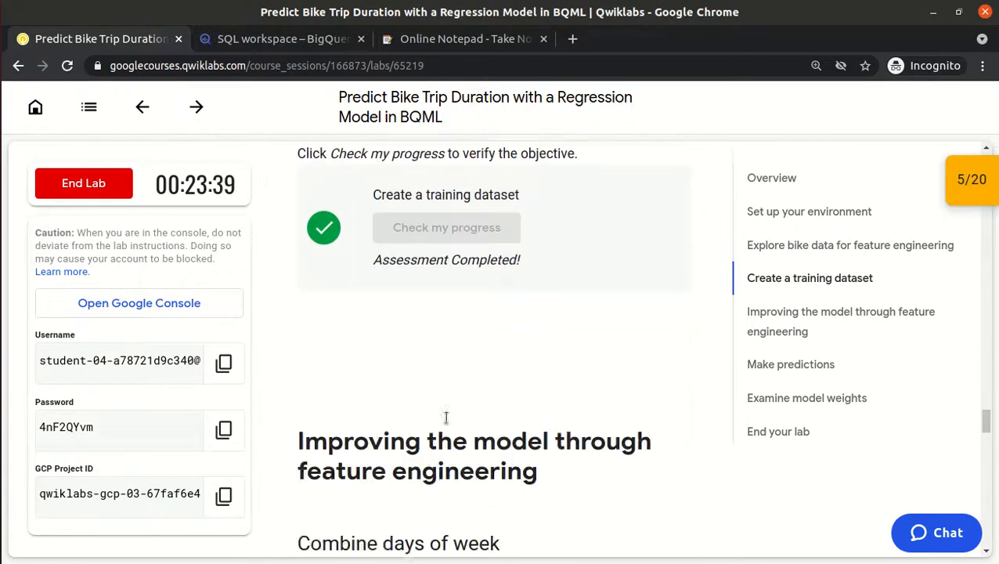
{"action": "scroll", "coordinate": [446, 418], "scroll_direction": "down", "scroll_amount": 2}
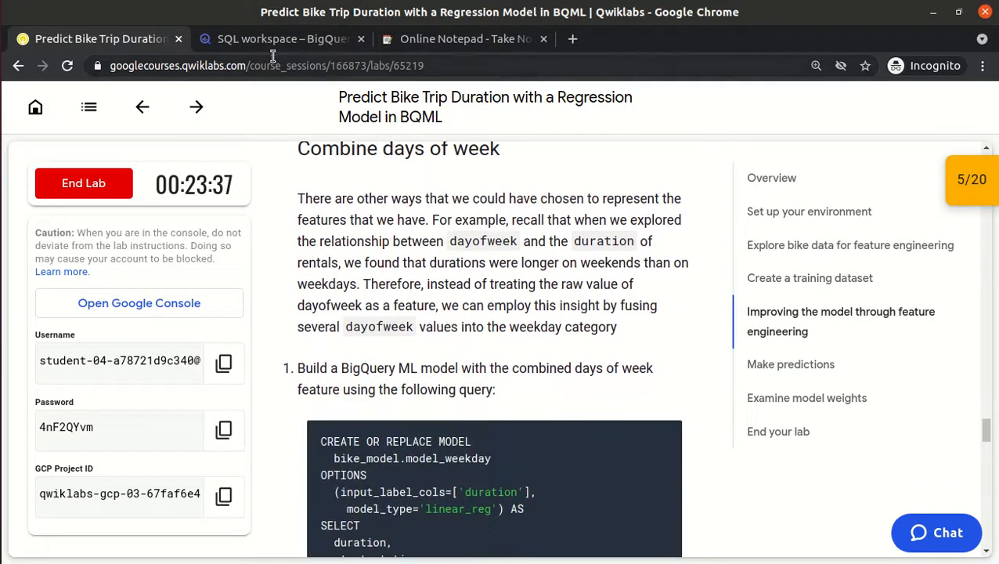
Step: In BigQuery, replace the query with the copied ML.EVALUATE statement, point it at bike_model.model_weekday, and run it
{"action": "left_click", "coordinate": [265, 41]}
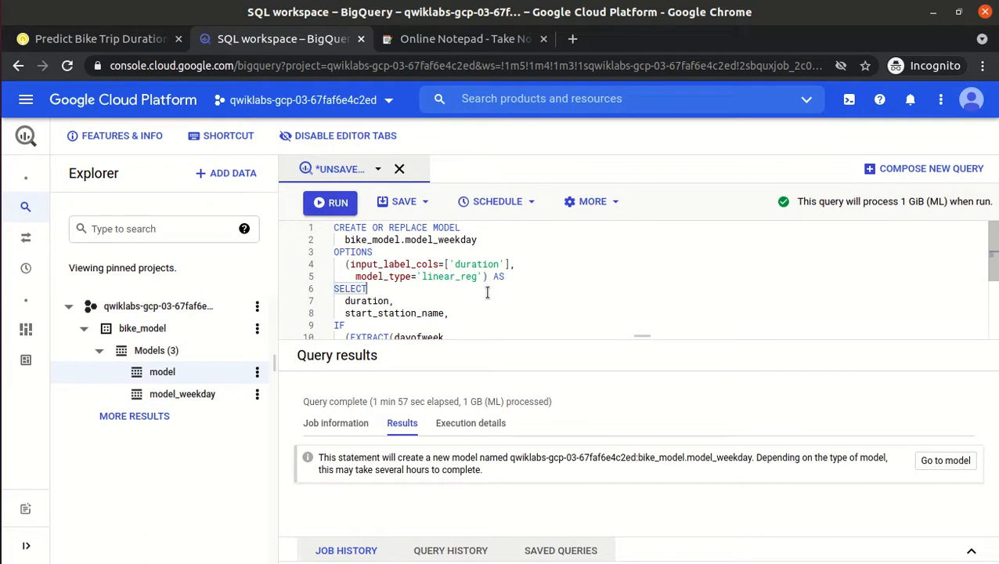
{"action": "type", "text": "O"}
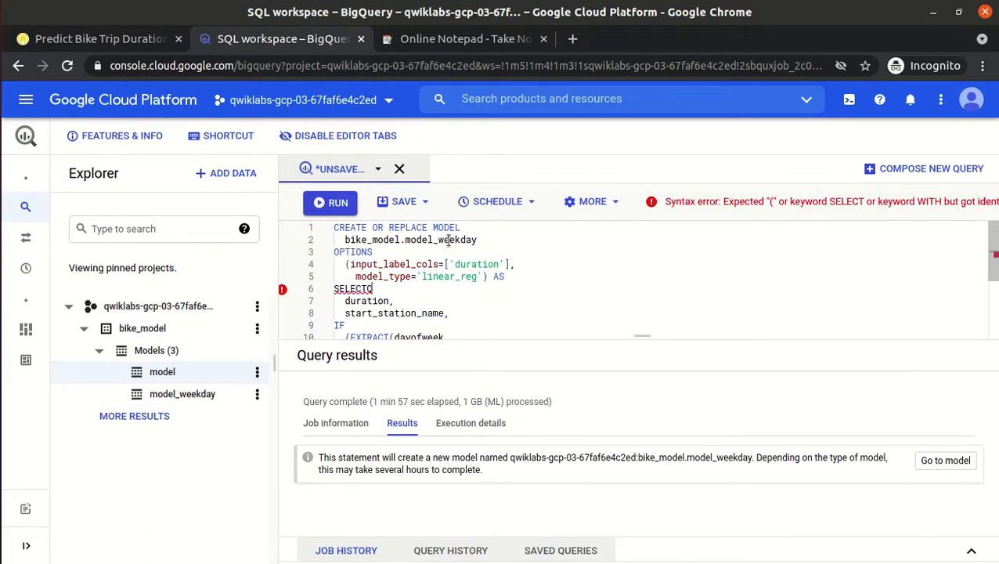
{"action": "key", "text": "ctrl+a"}
{"action": "key", "text": "ctrl+v"}
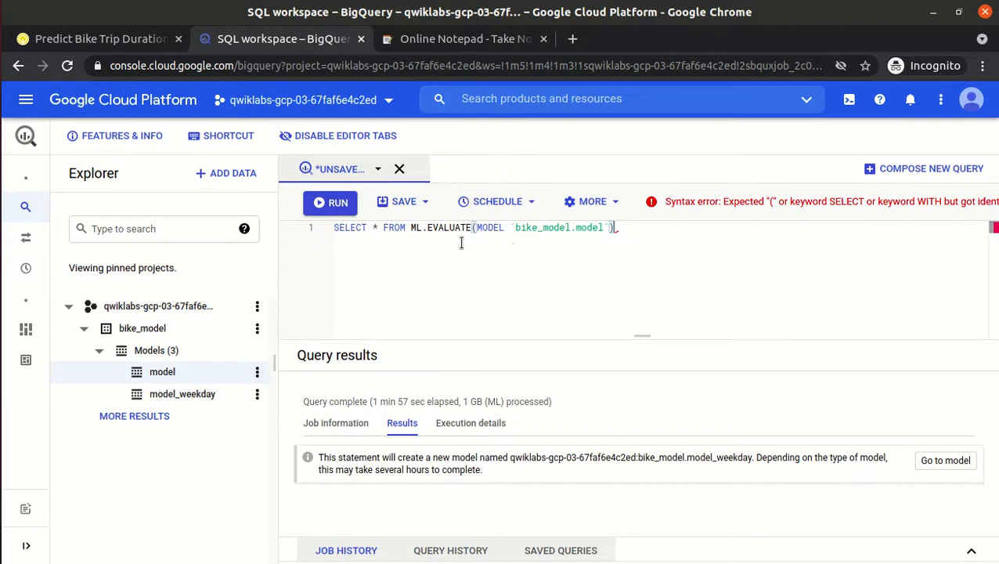
{"action": "key", "text": "Left"}
{"action": "key", "text": "Left"}
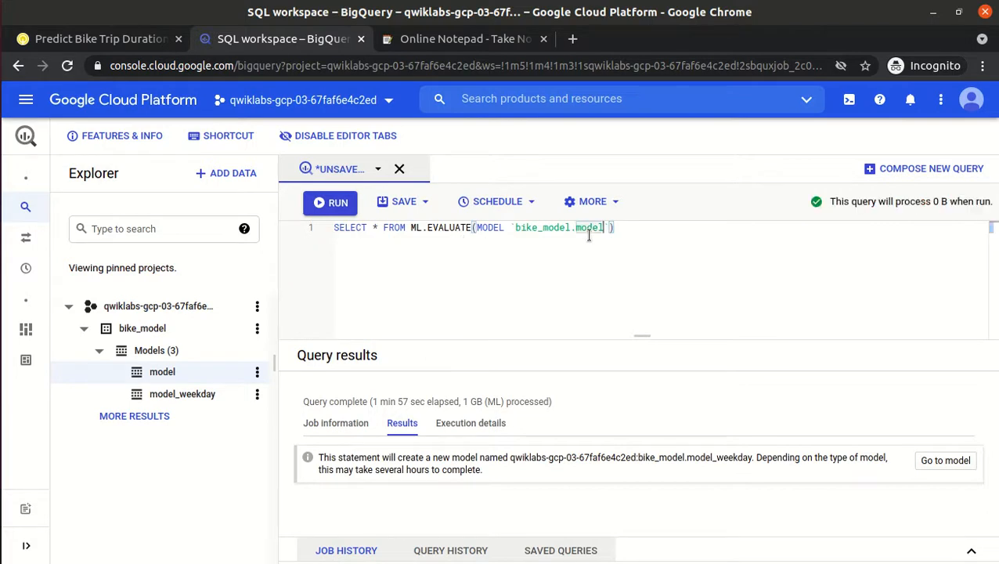
{"action": "type", "text": "_weekday"}
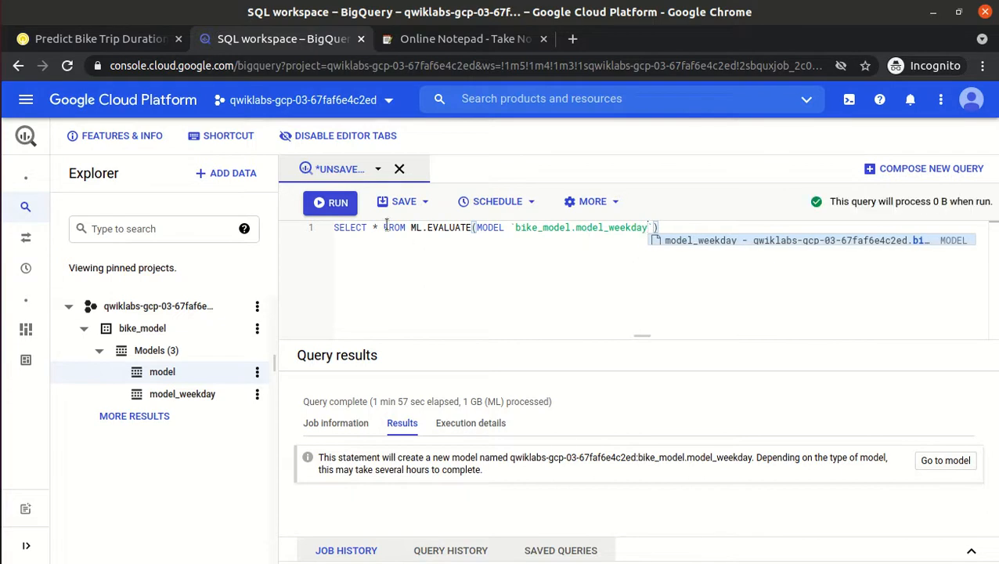
{"action": "left_click", "coordinate": [332, 203]}
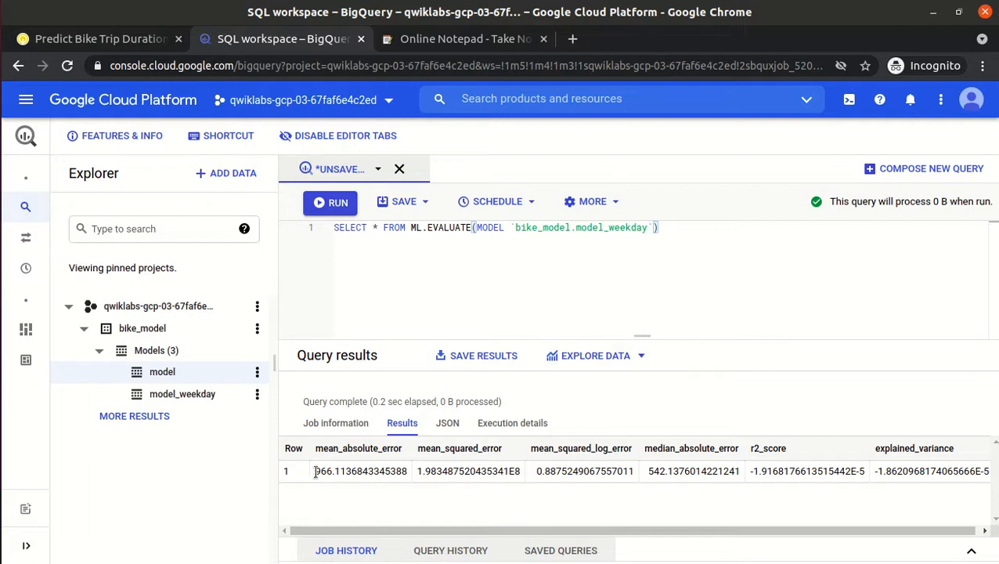
Step: Return to the lab instructions and copy the "Bucketize hour of day" CREATE OR REPLACE MODEL query for bike_model.model_bucketized
{"action": "left_click", "coordinate": [114, 43]}
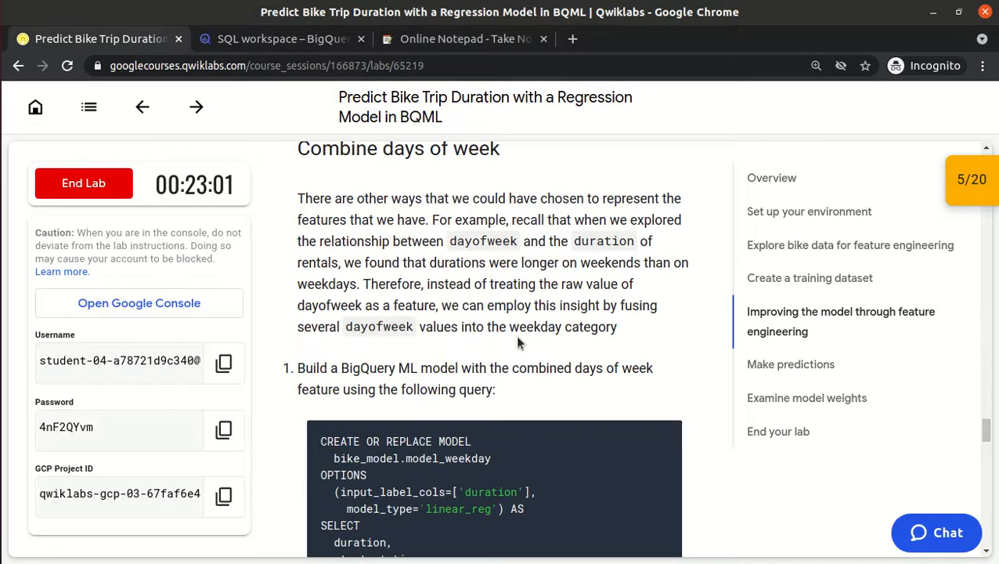
{"action": "scroll", "coordinate": [516, 342], "scroll_direction": "down", "scroll_amount": 4}
{"action": "scroll", "coordinate": [516, 335], "scroll_direction": "down", "scroll_amount": 4}
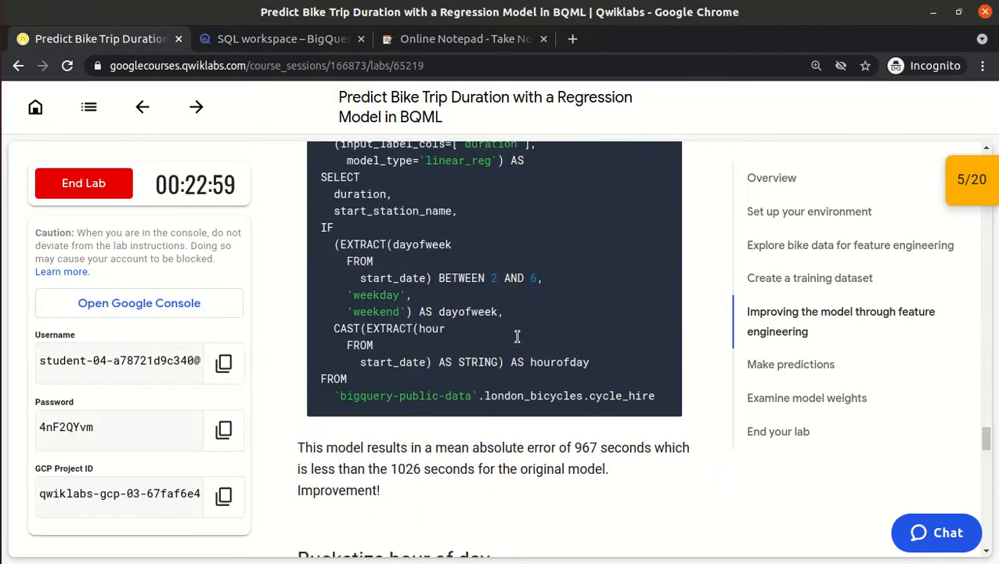
{"action": "scroll", "coordinate": [516, 340], "scroll_direction": "down", "scroll_amount": 2}
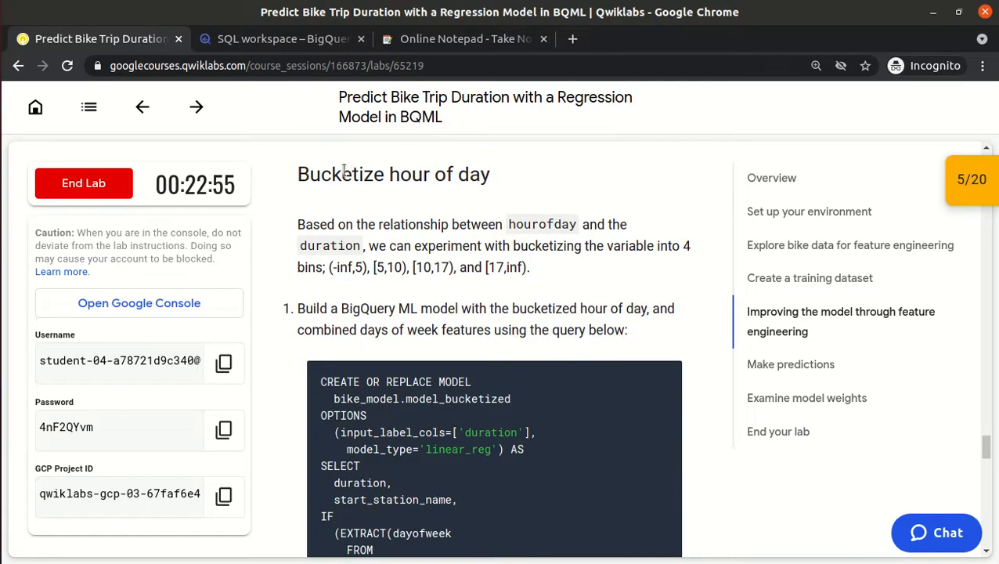
{"action": "left_click_drag", "start_coordinate": [300, 176], "coordinate": [498, 190]}
{"action": "left_click", "coordinate": [498, 190]}
Step: Replace BigQuery's current query with the copied bike_model.model_bucketized query and enlarge the editor to show more of it
{"action": "left_click", "coordinate": [305, 45]}
{"action": "left_click", "coordinate": [508, 300]}
{"action": "key", "text": "ctrl+a"}
{"action": "key", "text": "ctrl+v"}
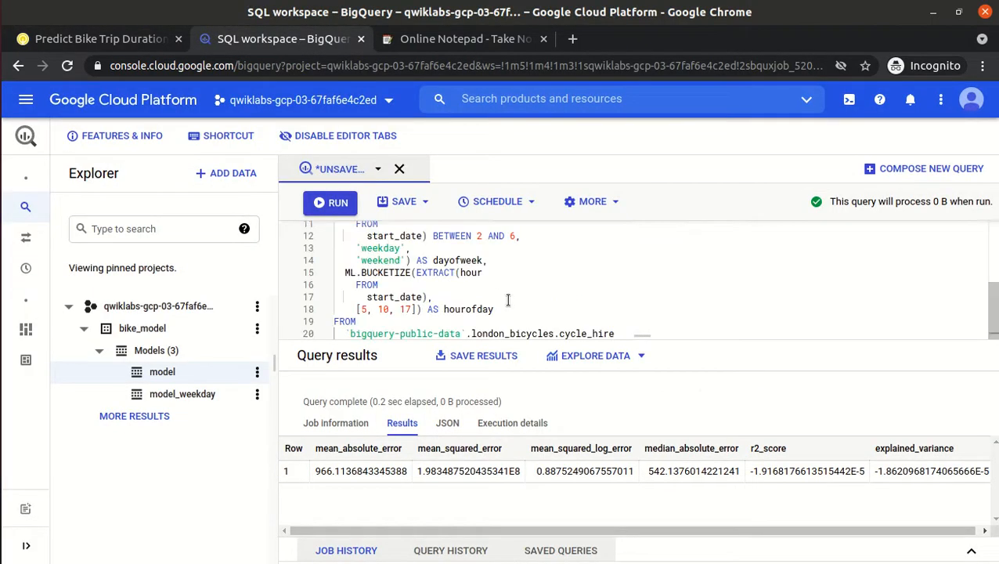
{"action": "left_click_drag", "start_coordinate": [639, 333], "coordinate": [646, 428]}
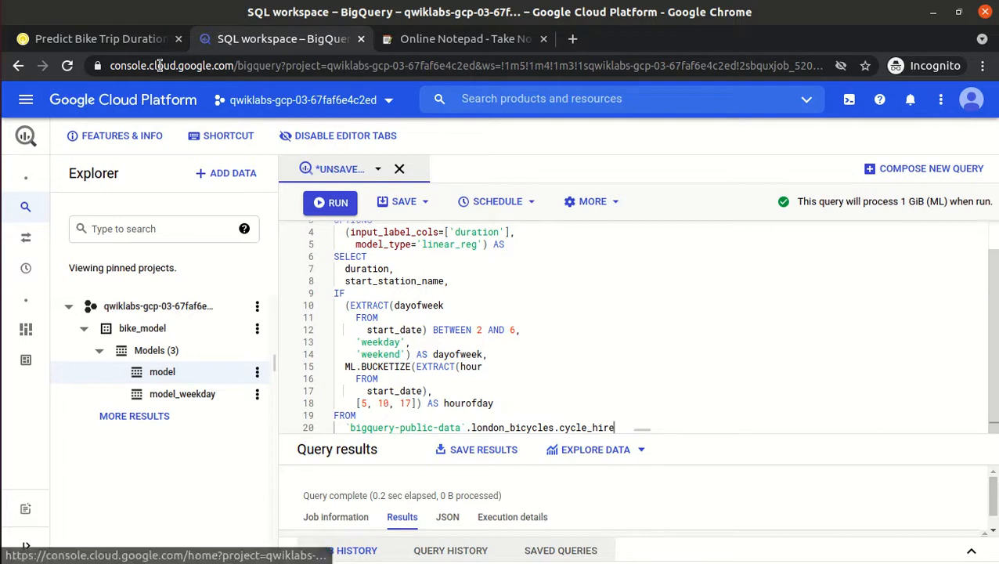
Step: Check the hour-of-day bins in the lab instructions and run the bike_model.model_bucketized training query in BigQuery
{"action": "left_click", "coordinate": [122, 39]}
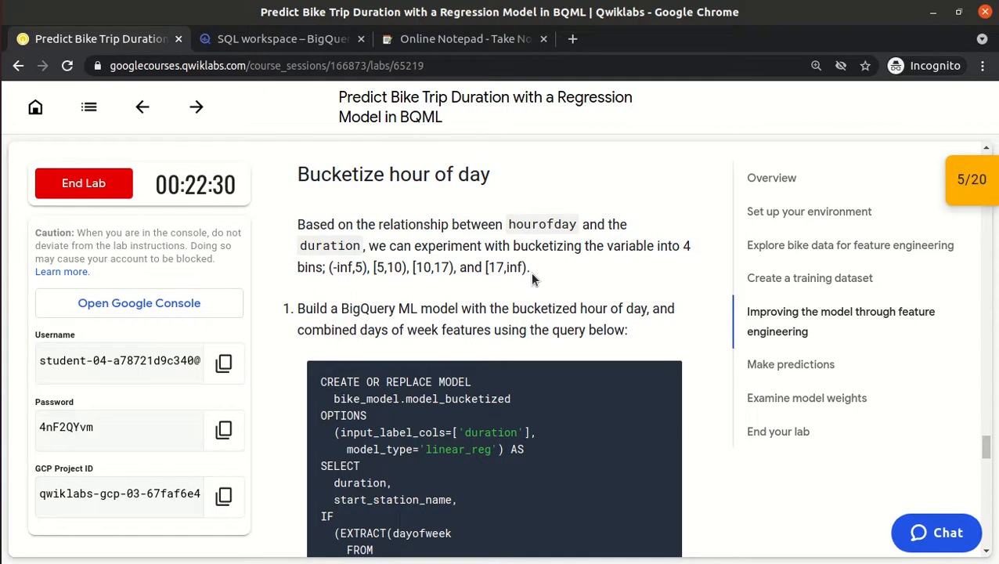
{"action": "scroll", "coordinate": [530, 271], "scroll_direction": "down", "scroll_amount": 2}
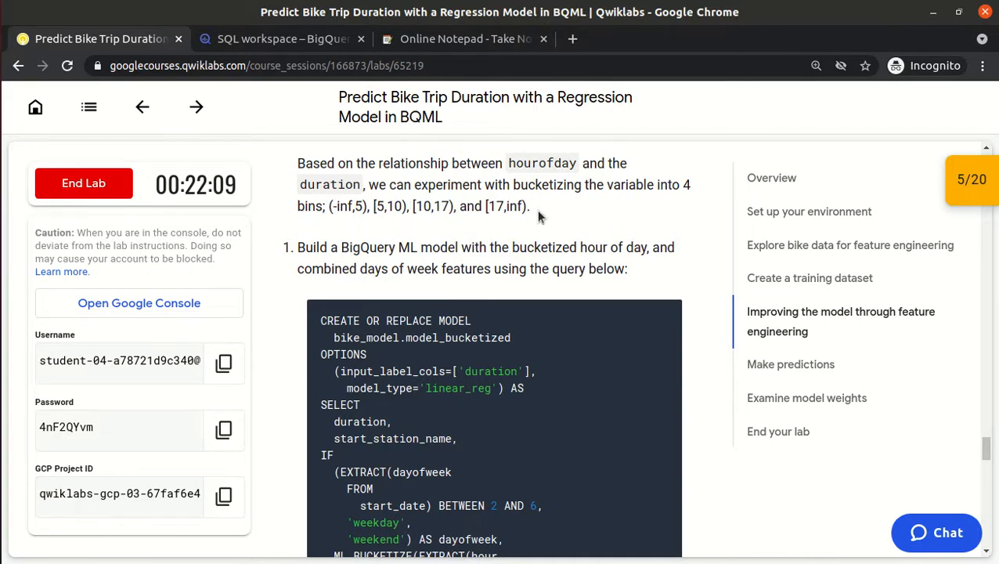
{"action": "scroll", "coordinate": [536, 209], "scroll_direction": "down", "scroll_amount": 1}
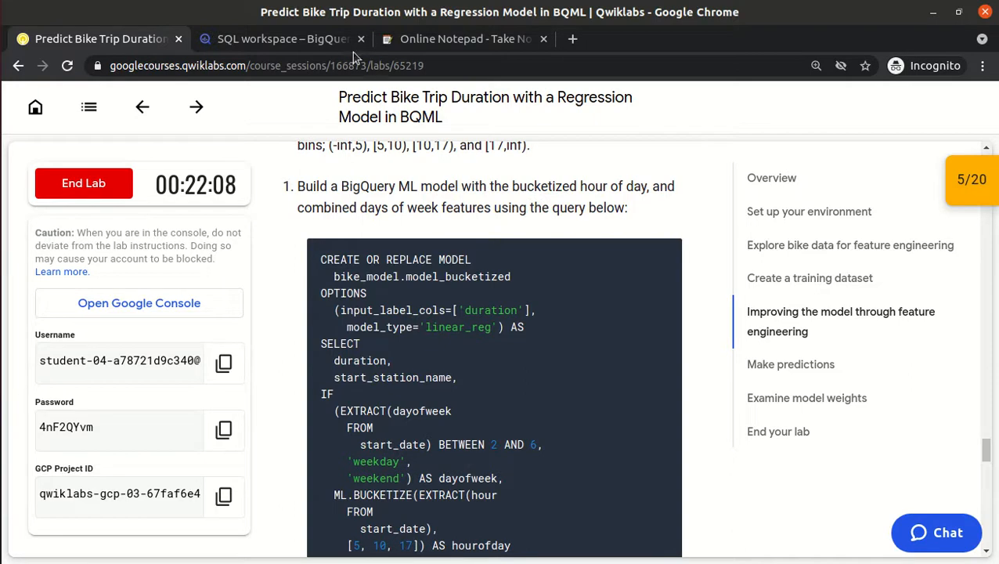
{"action": "left_click", "coordinate": [313, 39]}
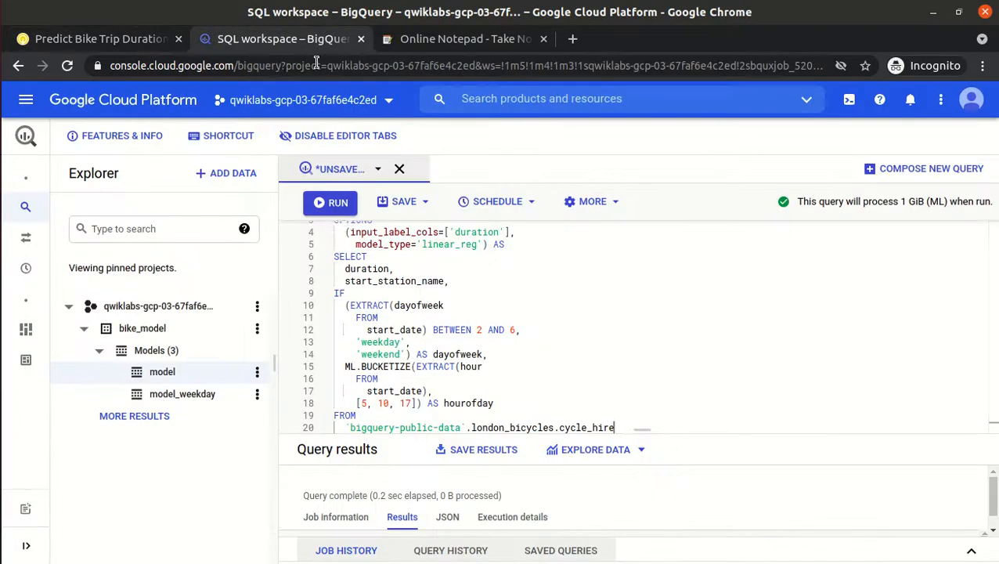
{"action": "left_click", "coordinate": [332, 205]}
{"action": "left_click_drag", "start_coordinate": [993, 307], "coordinate": [993, 277]}
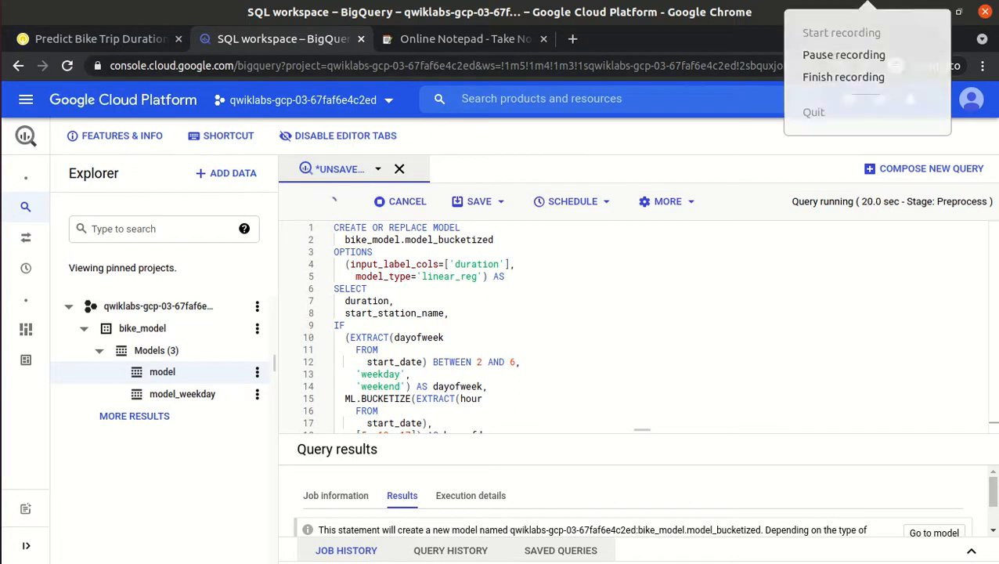
{"action": "left_click", "coordinate": [845, 61]}
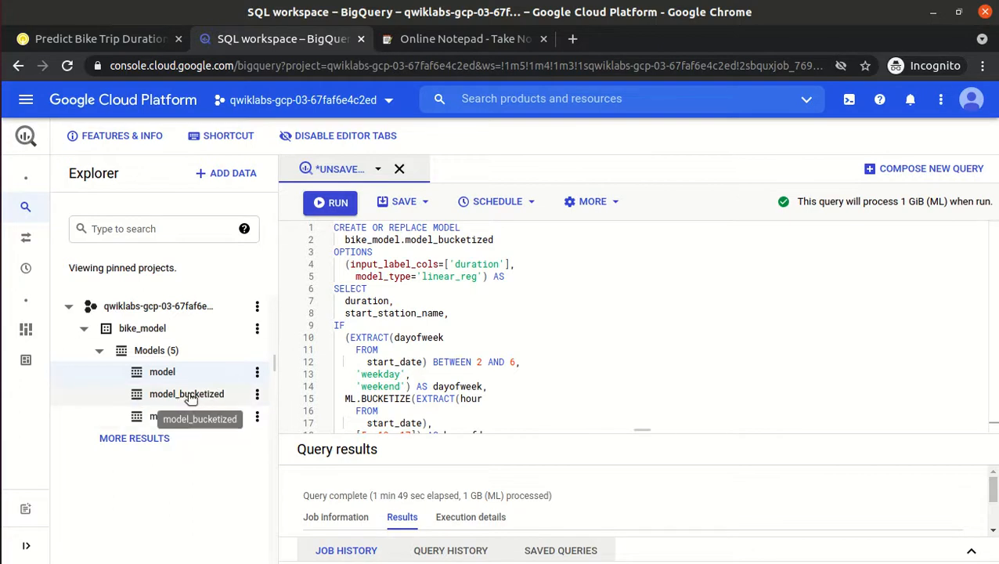
Step: Go back to the lab instructions and copy the ML.EVALUATE query for bike_model.model from the training dataset section
{"action": "left_click", "coordinate": [110, 39]}
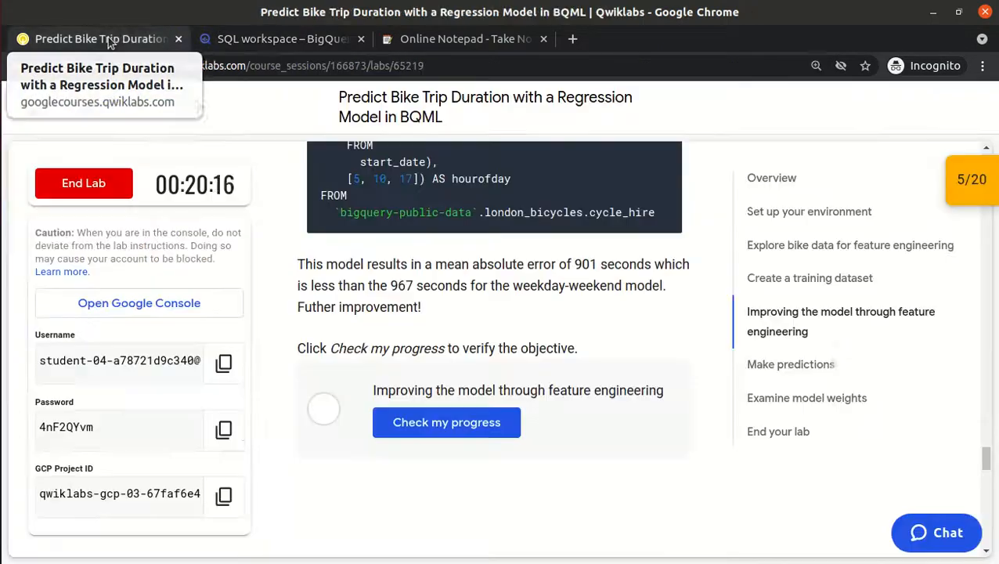
{"action": "scroll", "coordinate": [502, 307], "scroll_direction": "up", "scroll_amount": 12}
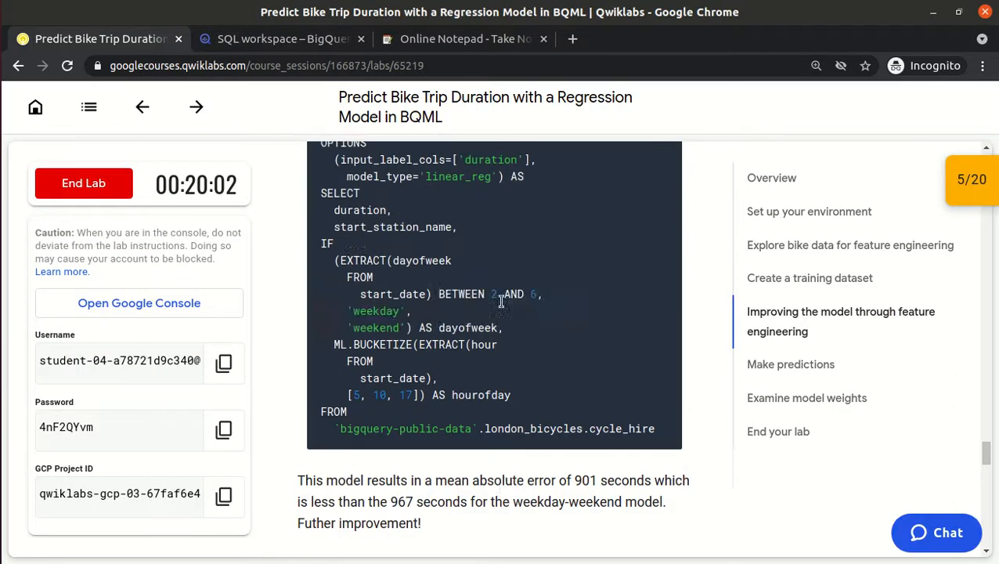
{"action": "scroll", "coordinate": [499, 300], "scroll_direction": "up", "scroll_amount": 5}
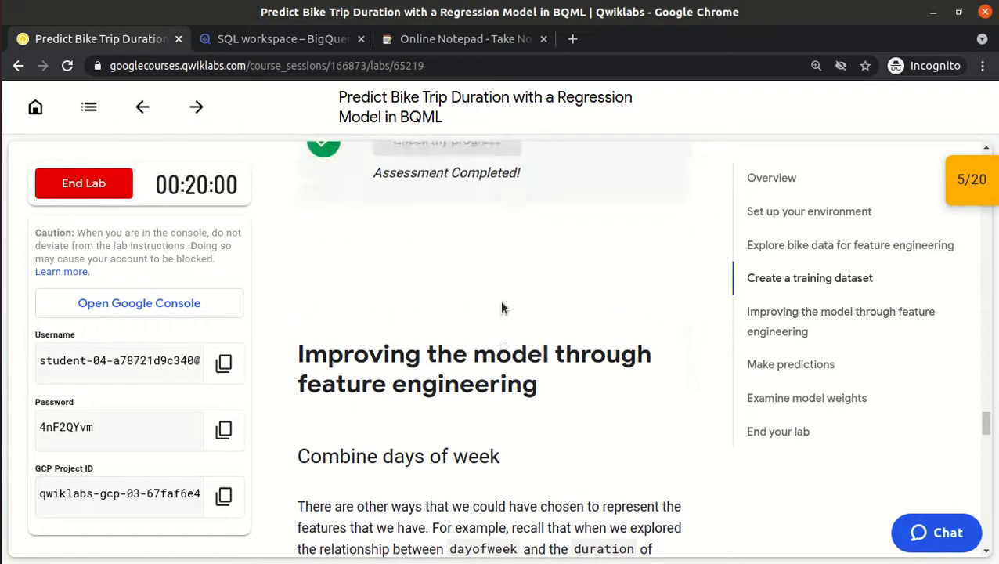
{"action": "left_click", "coordinate": [664, 240]}
Step: In BigQuery, replace the query with the copied ML.EVALUATE statement and change its model to bike_model.model_bucketized
{"action": "left_click", "coordinate": [301, 39]}
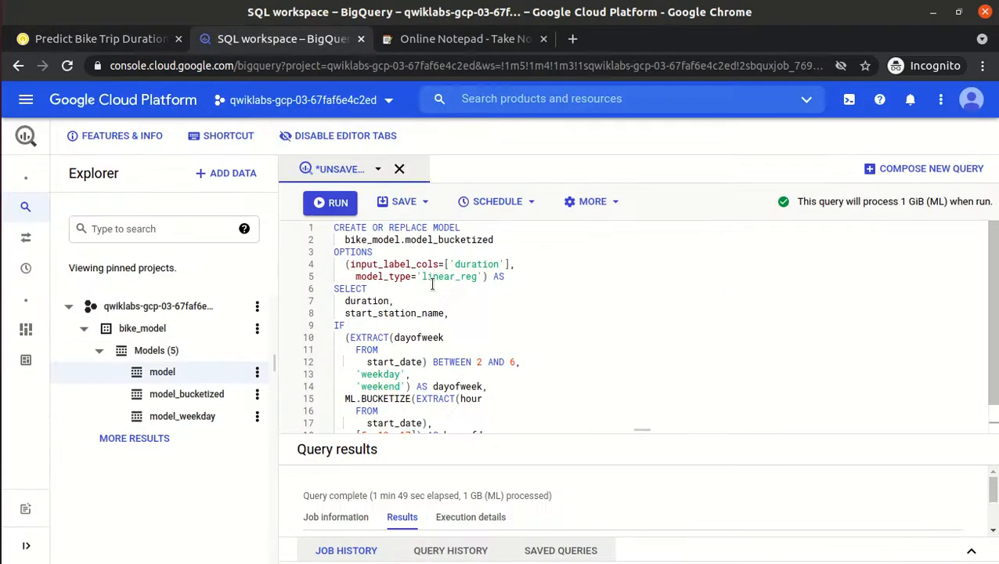
{"action": "key", "text": "ctrl+a"}
{"action": "key", "text": "ctrl+v"}
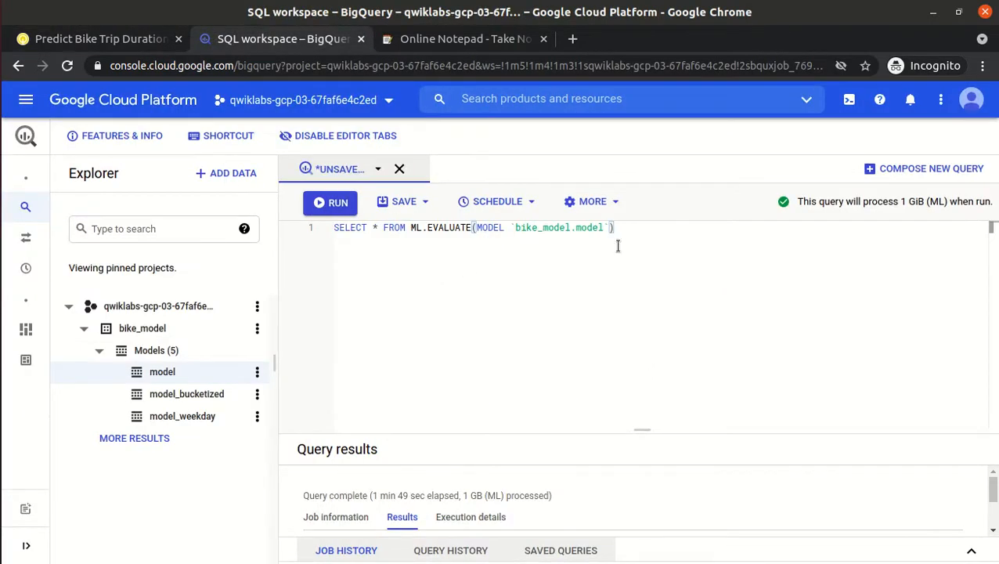
{"action": "type", "text": "_b"}
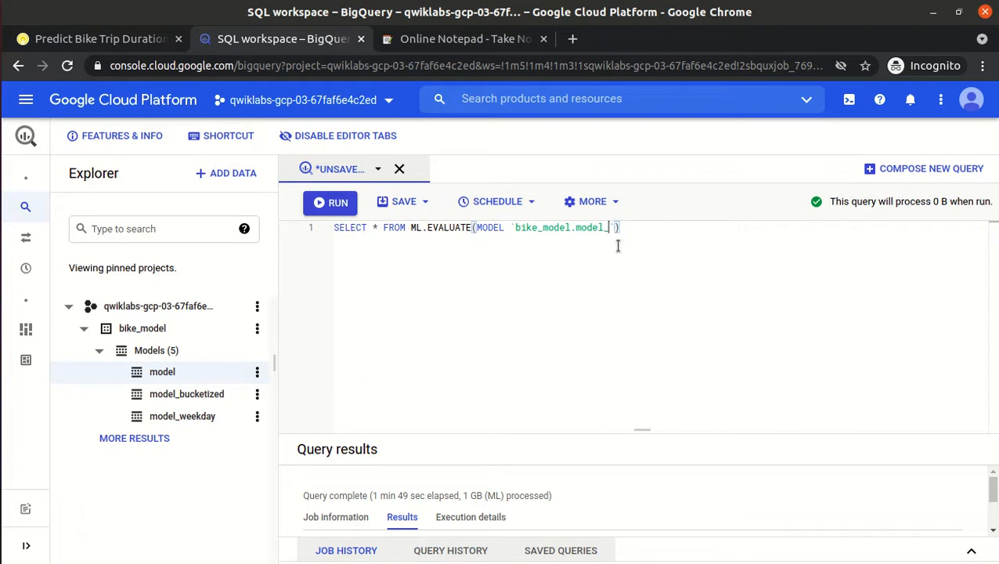
{"action": "key", "text": "Return"}
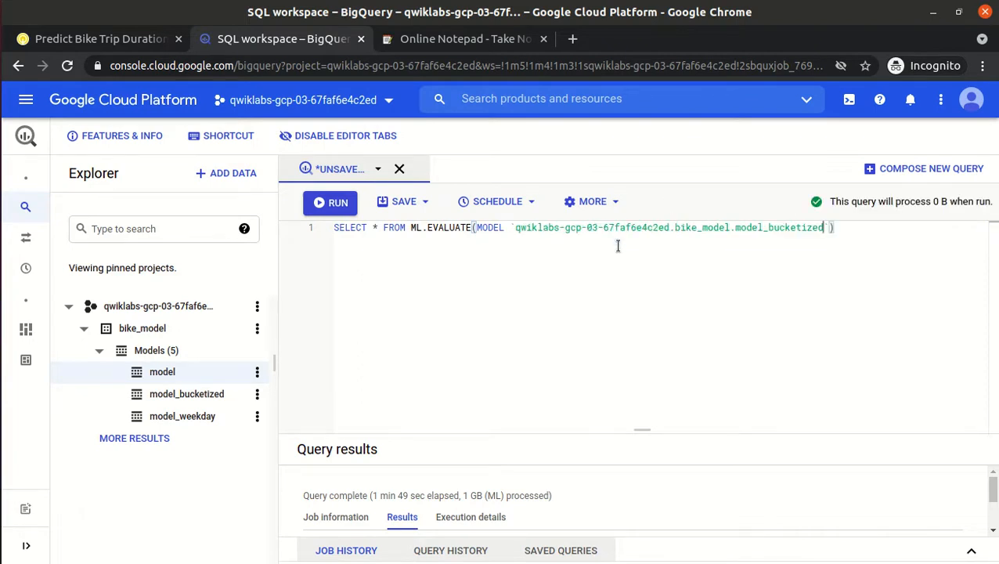
{"action": "key", "text": "ctrl+z"}
{"action": "type", "text": "ucket"}
{"action": "type", "text": "ized"}
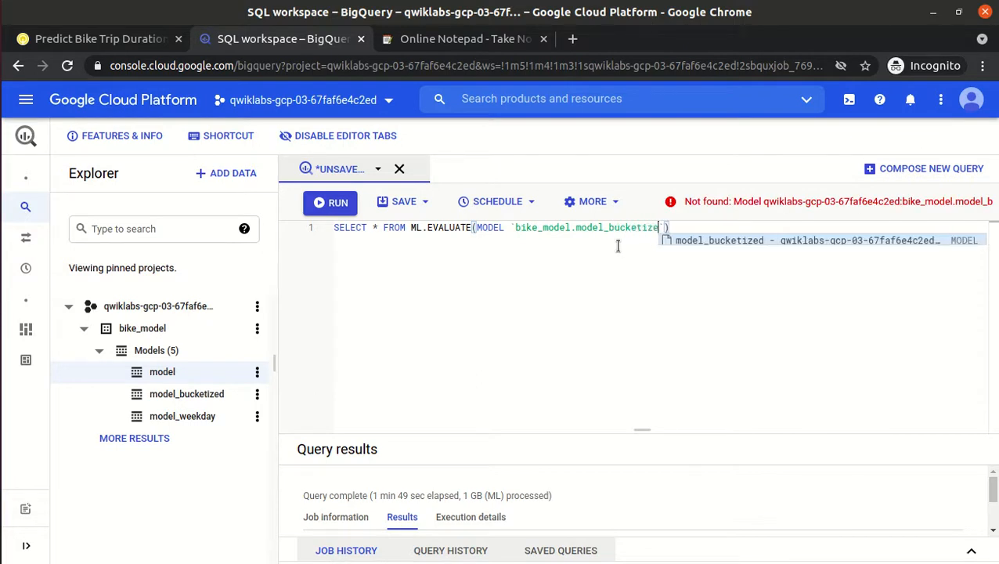
Step: Run the bike_model.model_bucketized evaluation query and enlarge the results area to show the error metrics
{"action": "left_click", "coordinate": [335, 203]}
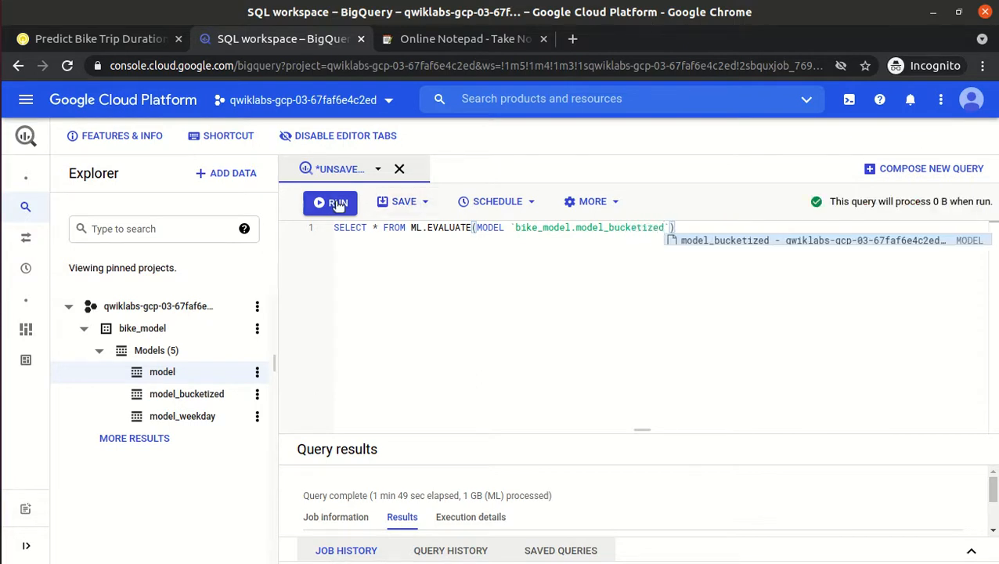
{"action": "left_click", "coordinate": [337, 203]}
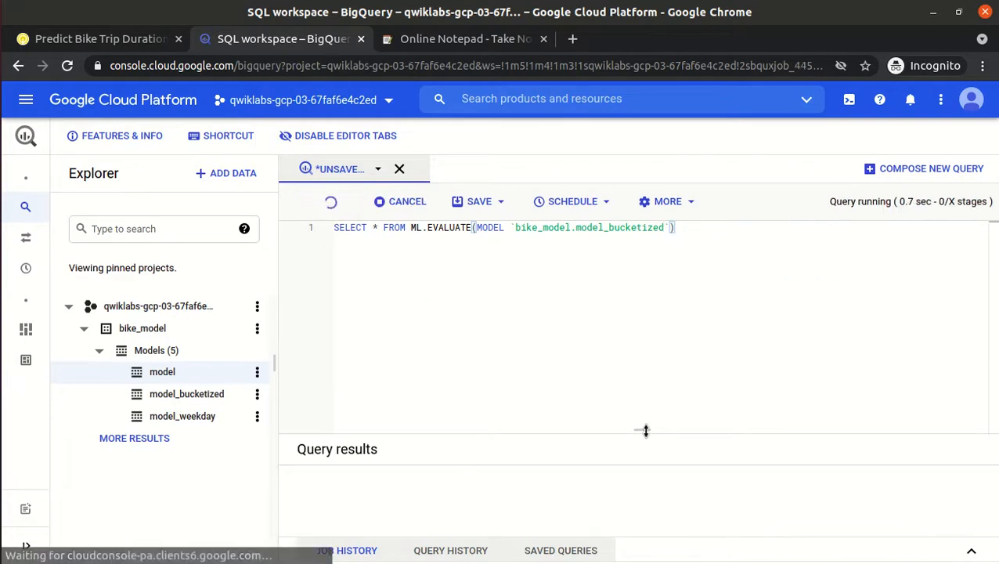
{"action": "left_click_drag", "start_coordinate": [642, 428], "coordinate": [642, 321]}
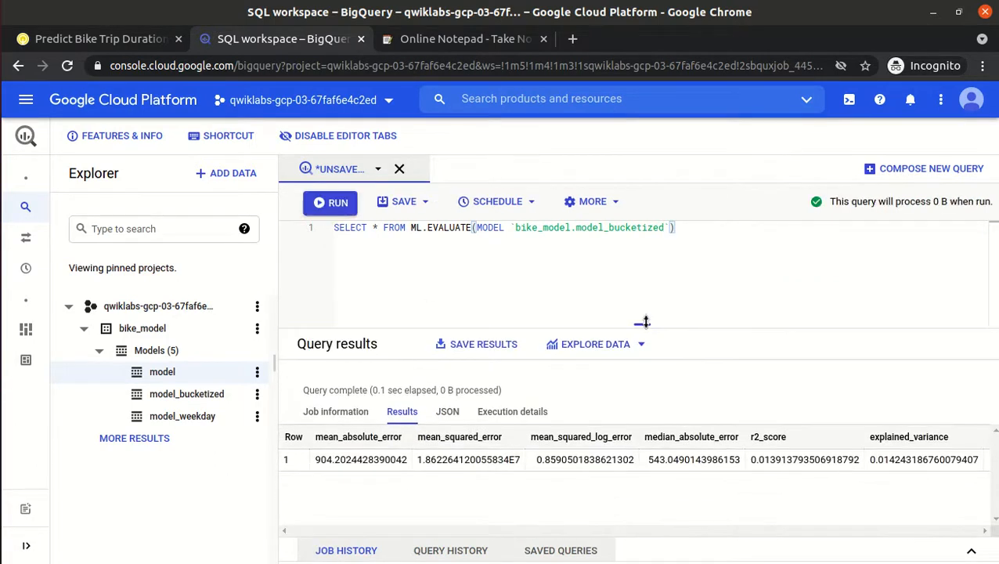
Step: Switch to the online notepad and correct the bucketized model's error value in the third line to 904
{"action": "left_click", "coordinate": [438, 49]}
{"action": "left_click", "coordinate": [91, 261]}
{"action": "key", "text": "BackSpace"}
{"action": "type", "text": "4"}
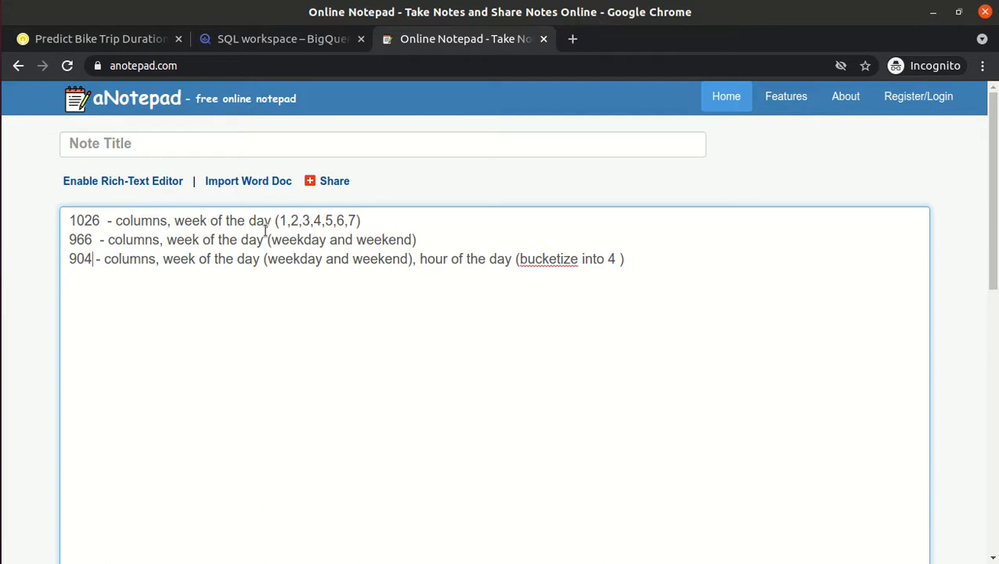
Step: Add the seconds unit to the first two error values in the notes, making them 1026s and 966s
{"action": "double_click", "coordinate": [91, 217]}
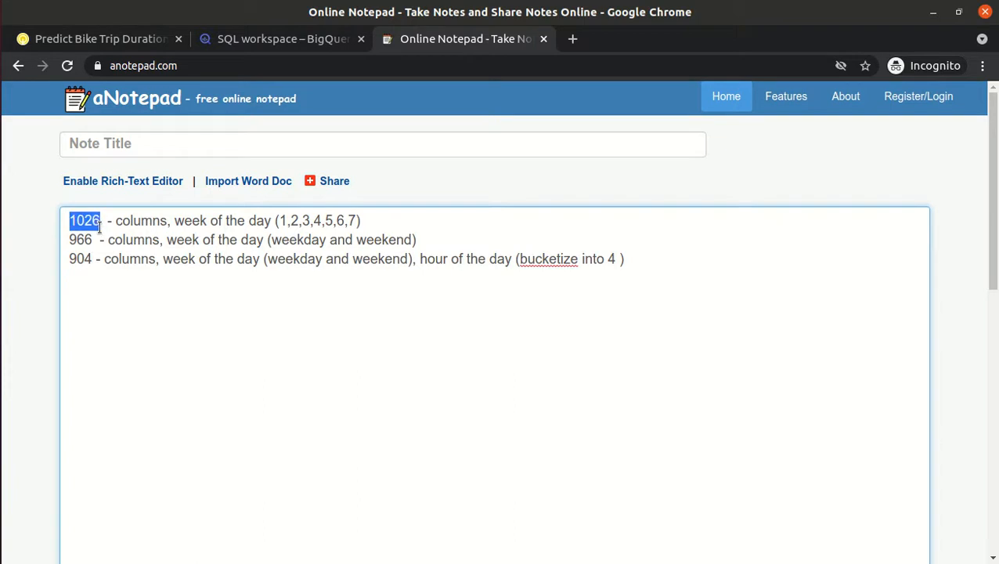
{"action": "left_click", "coordinate": [103, 222]}
{"action": "key", "text": "Down"}
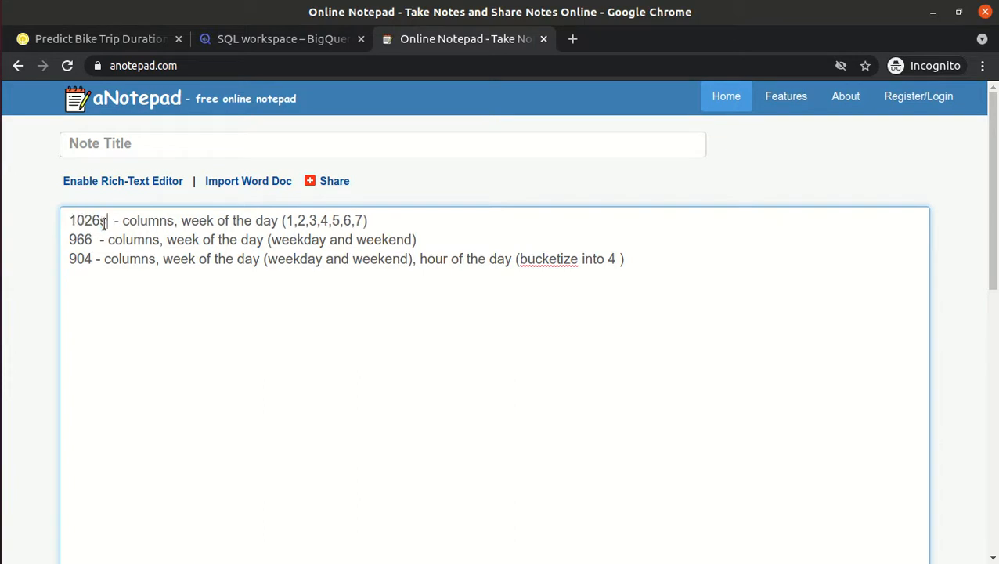
{"action": "type", "text": "s"}
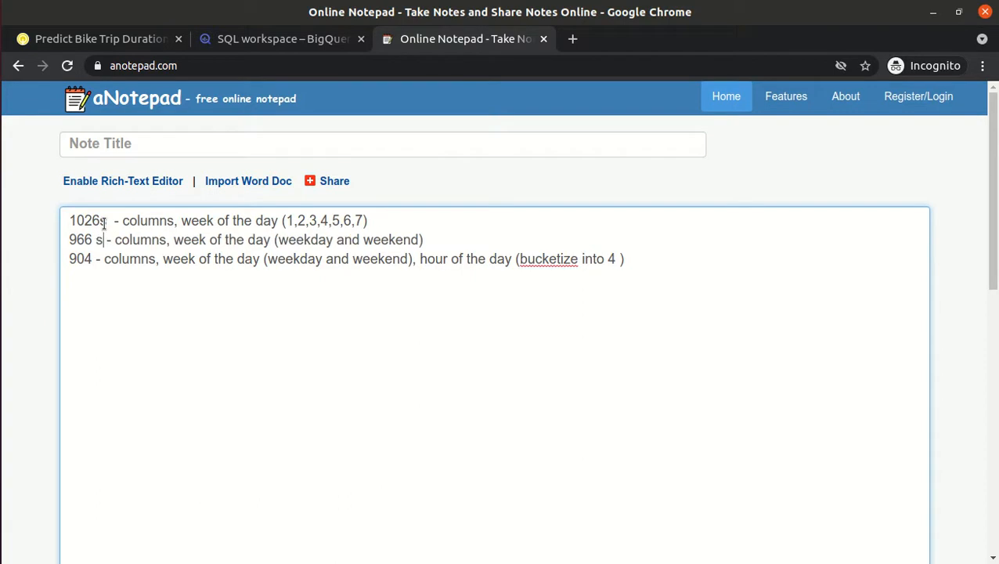
{"action": "key", "text": "BackSpace"}
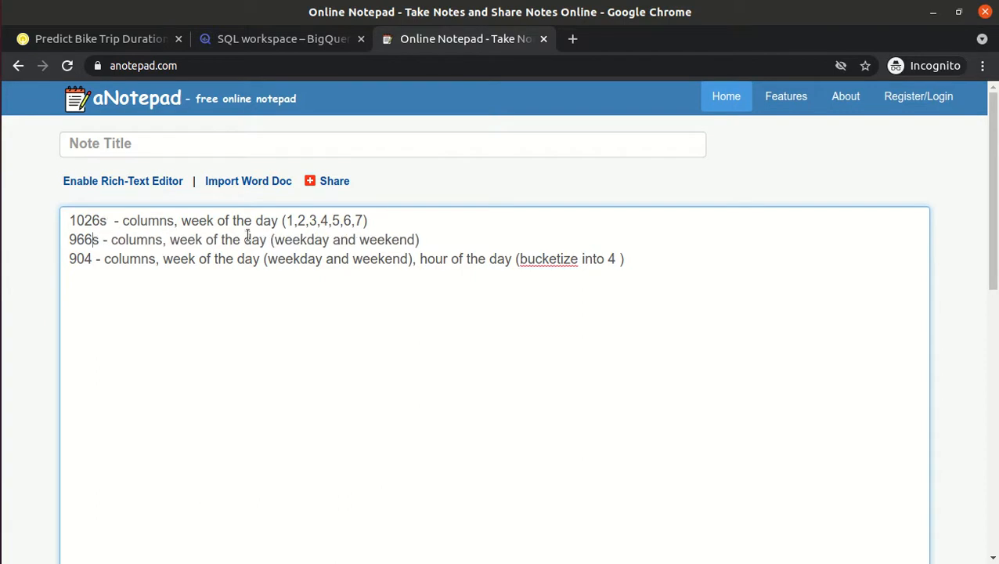
{"action": "left_click_drag", "start_coordinate": [288, 221], "coordinate": [357, 220]}
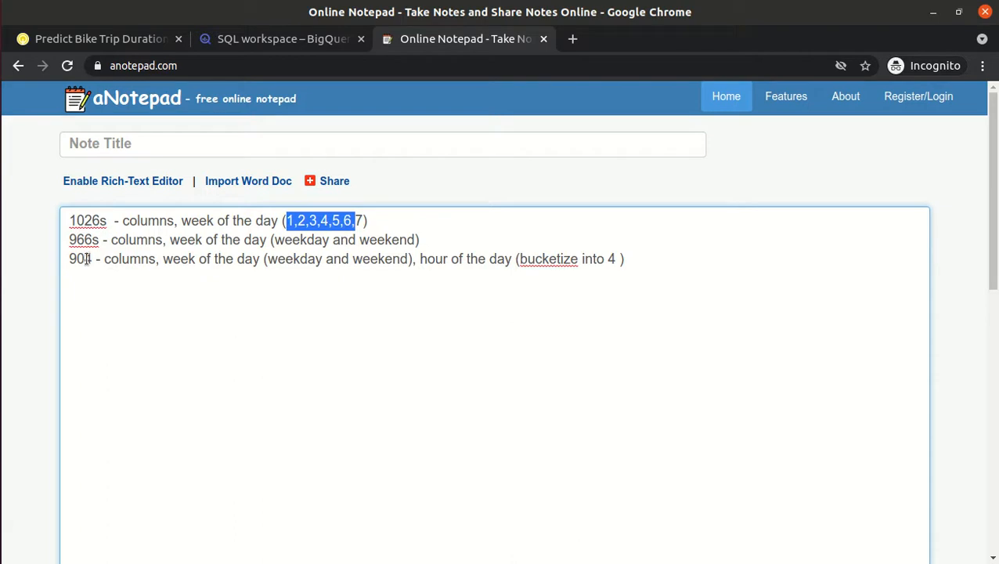
{"action": "left_click_drag", "start_coordinate": [93, 258], "coordinate": [69, 258]}
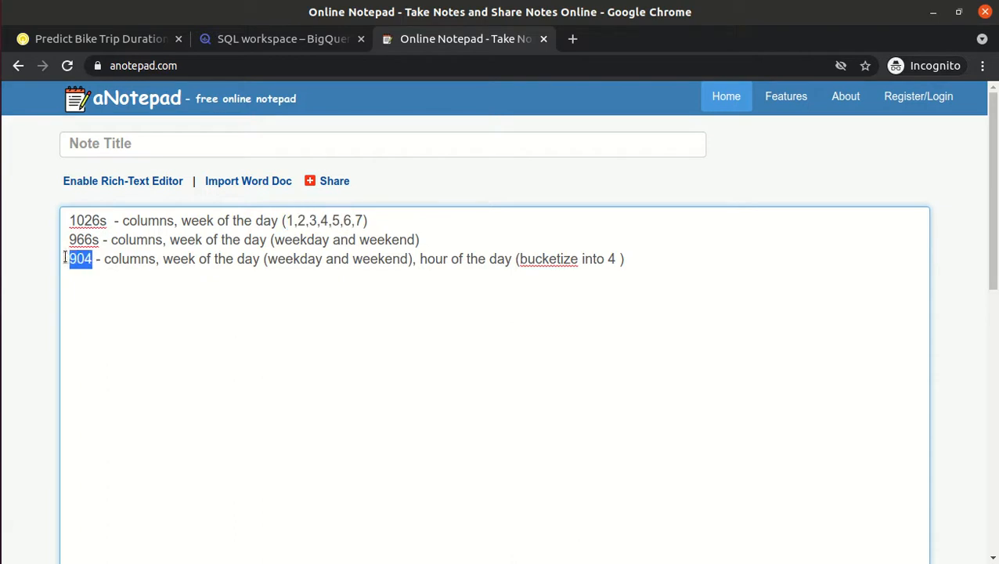
Step: Switch to the lab page, review the checkpoint scores, and check progress for the Improving the model through feature engineering objective
{"action": "left_click", "coordinate": [115, 43]}
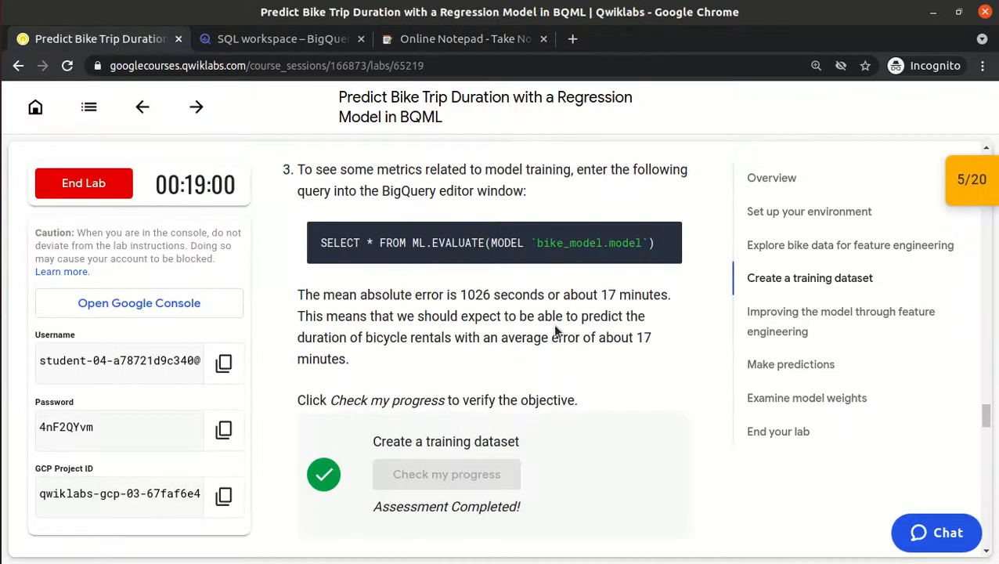
{"action": "scroll", "coordinate": [553, 324], "scroll_direction": "down", "scroll_amount": 4}
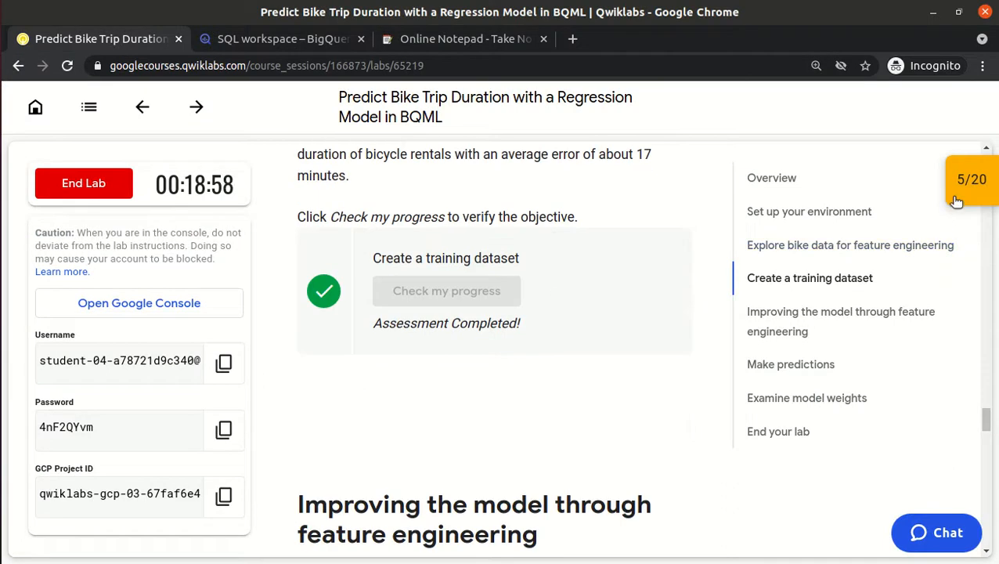
{"action": "left_click", "coordinate": [956, 201]}
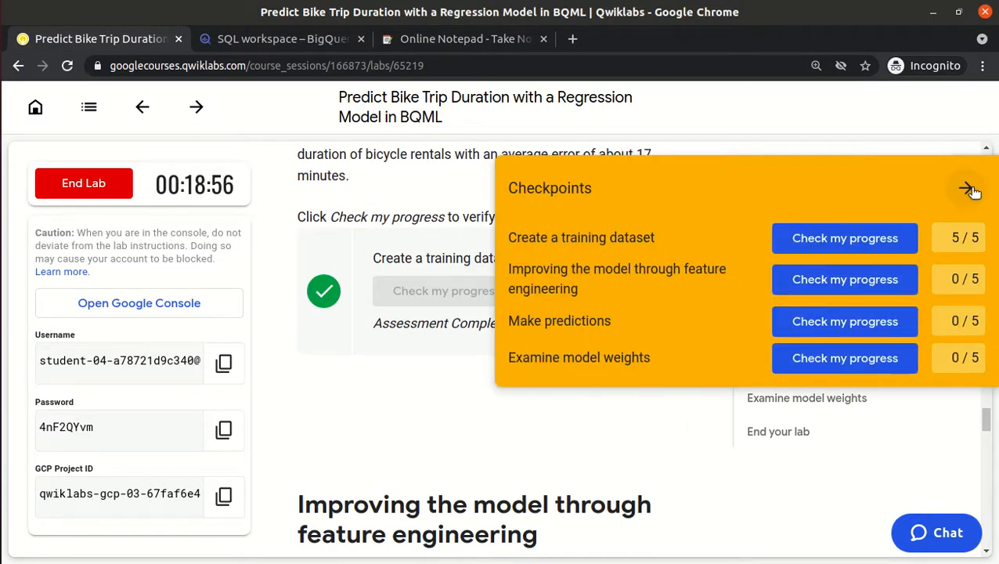
{"action": "left_click", "coordinate": [968, 189]}
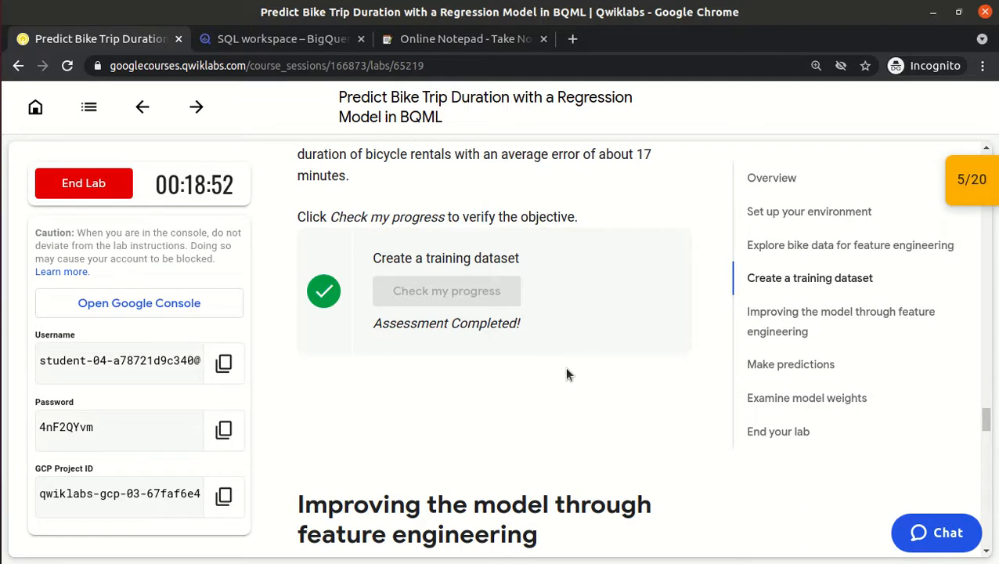
{"action": "scroll", "coordinate": [624, 373], "scroll_direction": "down", "scroll_amount": 5}
{"action": "scroll", "coordinate": [625, 374], "scroll_direction": "down", "scroll_amount": 15}
{"action": "scroll", "coordinate": [624, 373], "scroll_direction": "up", "scroll_amount": 5}
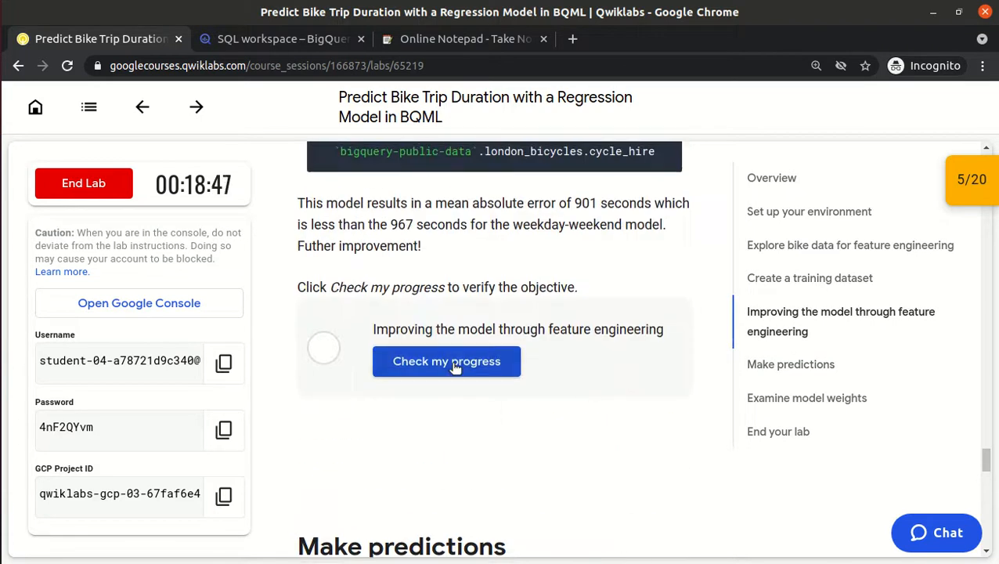
{"action": "left_click", "coordinate": [455, 364]}
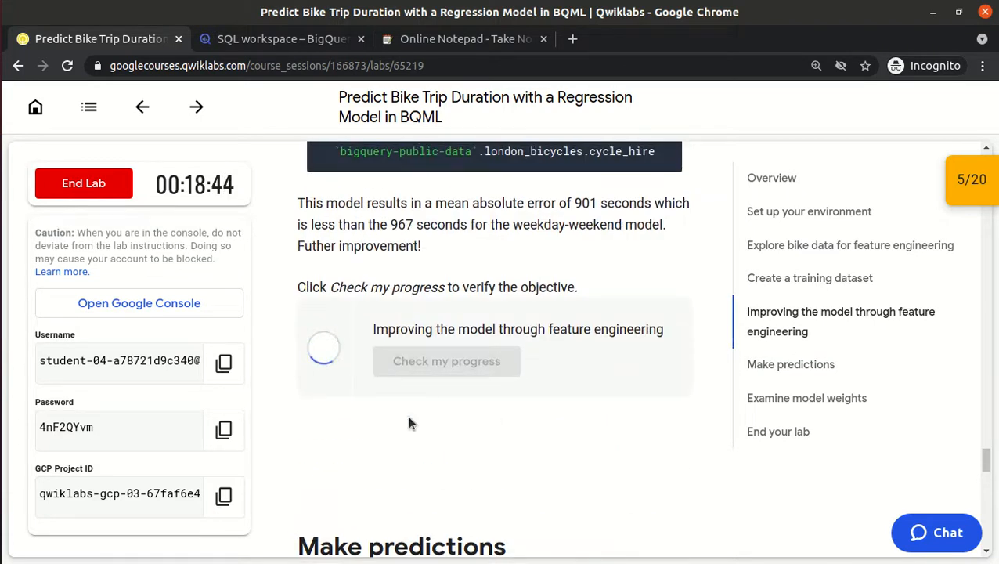
Step: Read the Make predictions introduction in the lab and copy the CREATE OR REPLACE MODEL query that uses the TRANSFORM clause
{"action": "scroll", "coordinate": [409, 423], "scroll_direction": "down", "scroll_amount": 4}
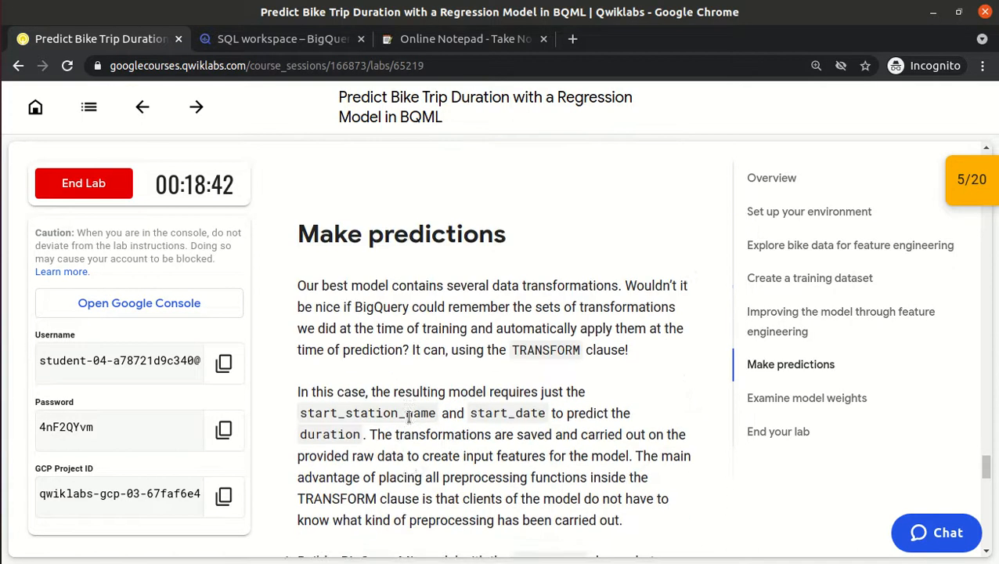
{"action": "scroll", "coordinate": [407, 417], "scroll_direction": "down", "scroll_amount": 1}
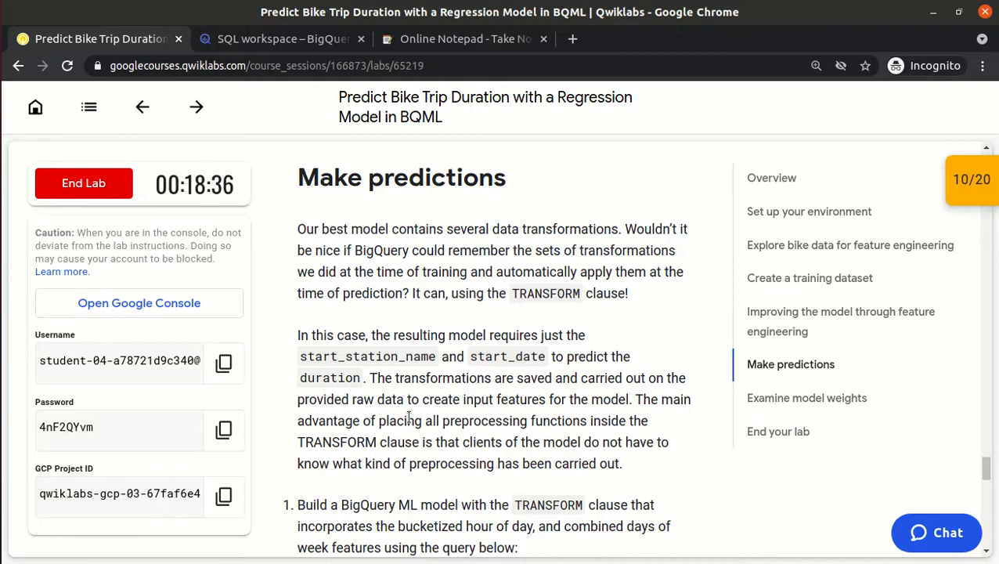
{"action": "double_click", "coordinate": [427, 180]}
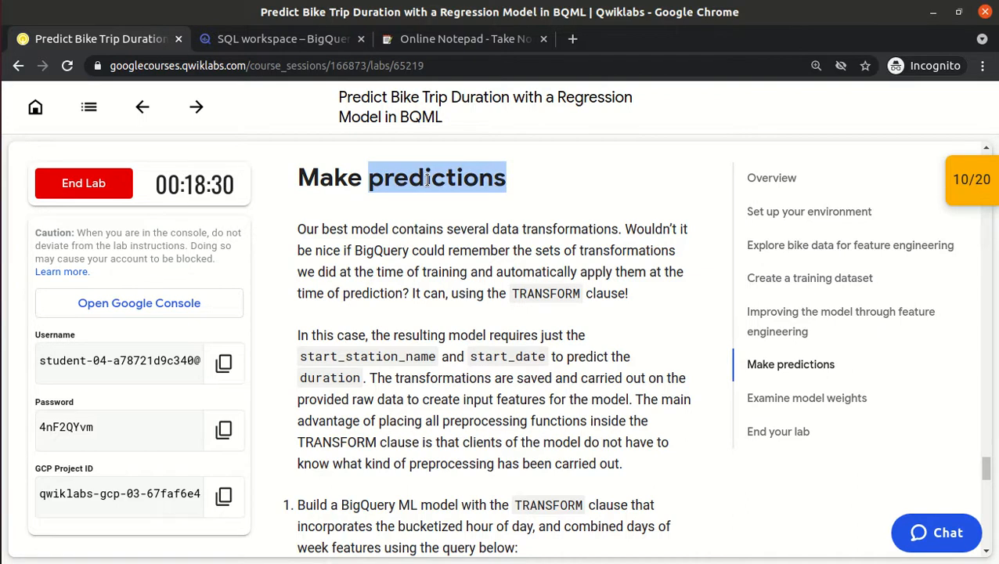
{"action": "scroll", "coordinate": [426, 180], "scroll_direction": "up", "scroll_amount": 8}
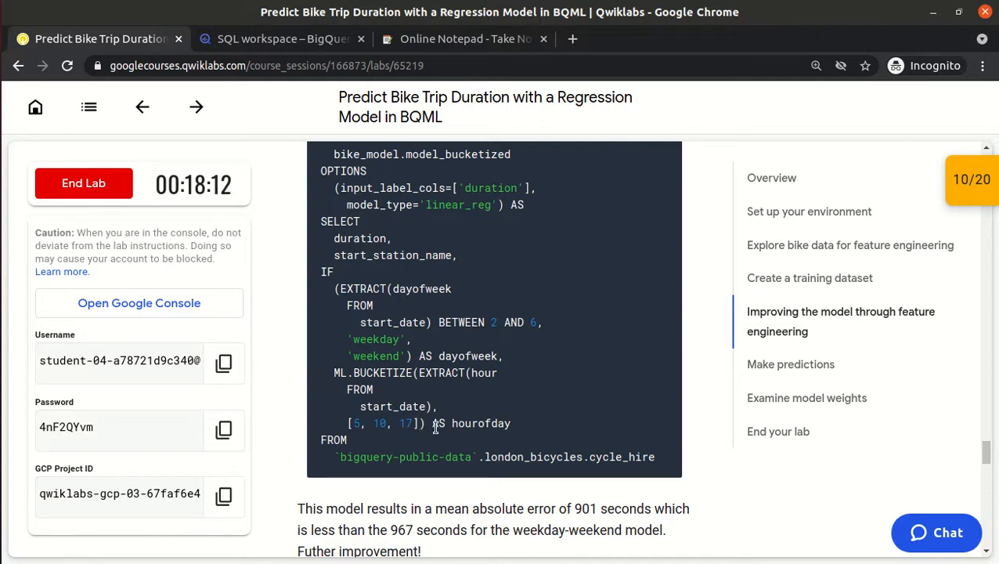
{"action": "scroll", "coordinate": [427, 422], "scroll_direction": "down", "scroll_amount": 7}
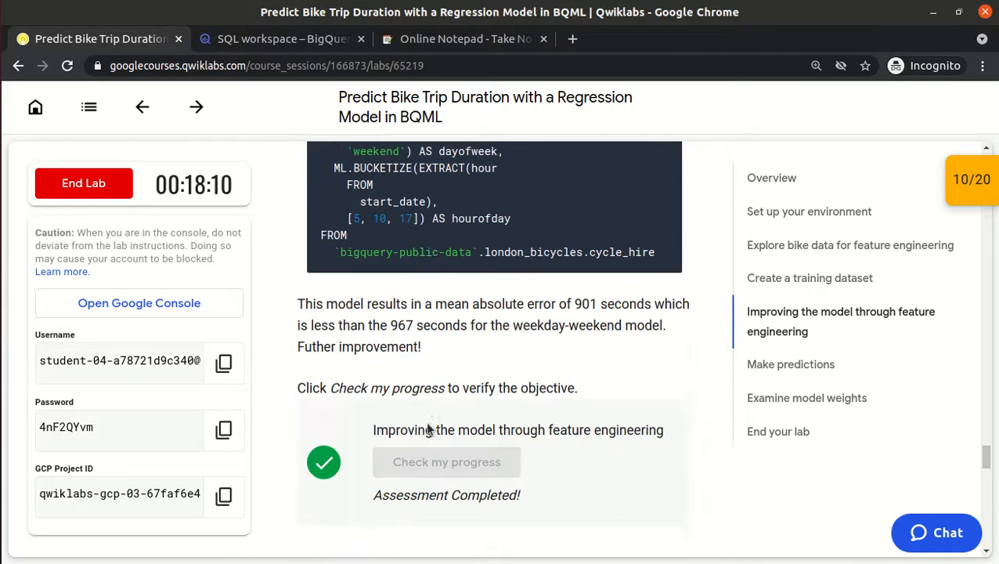
{"action": "scroll", "coordinate": [427, 423], "scroll_direction": "down", "scroll_amount": 2}
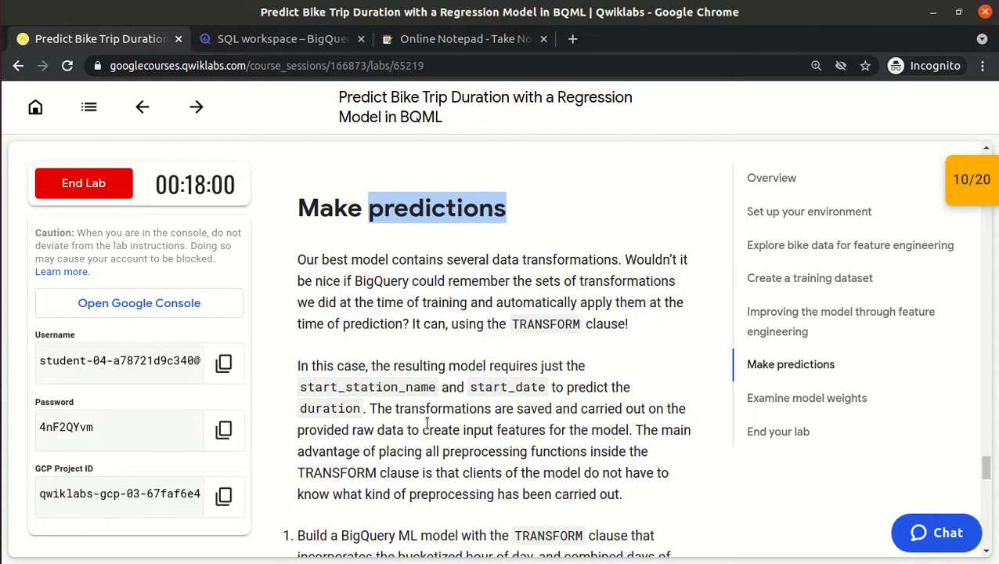
{"action": "scroll", "coordinate": [427, 423], "scroll_direction": "down", "scroll_amount": 1}
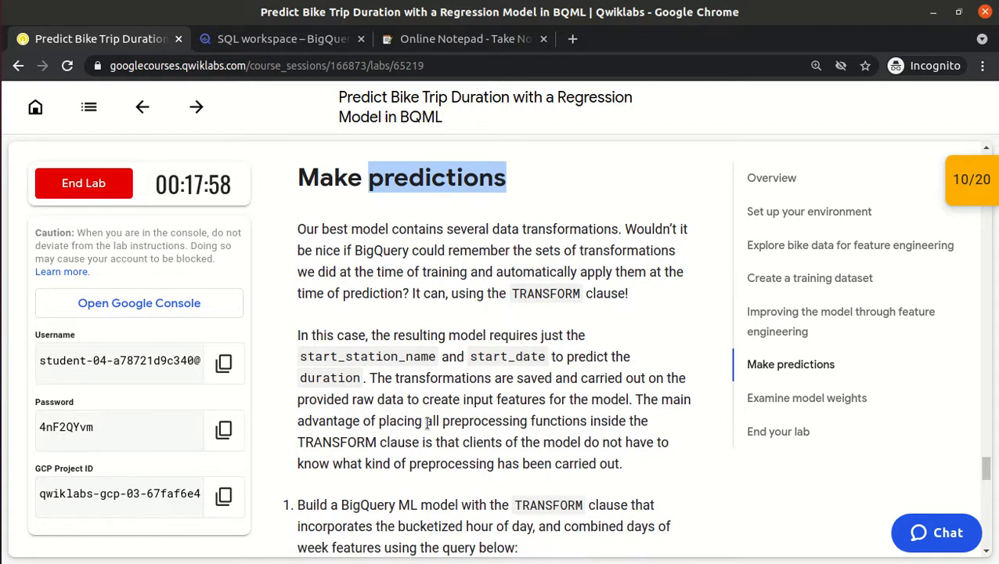
{"action": "double_click", "coordinate": [545, 293]}
{"action": "scroll", "coordinate": [545, 296], "scroll_direction": "down", "scroll_amount": 5}
{"action": "scroll", "coordinate": [546, 295], "scroll_direction": "down", "scroll_amount": 5}
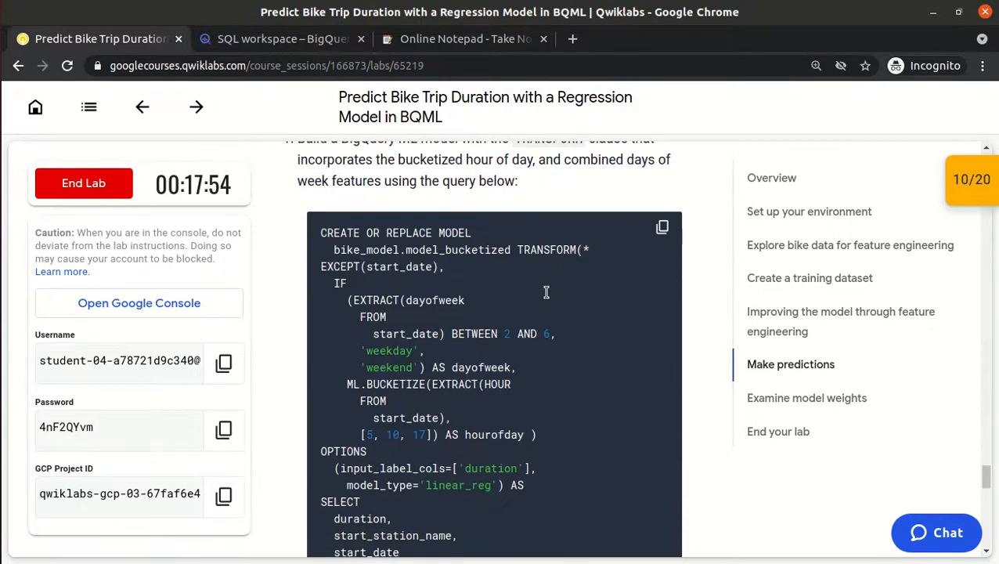
{"action": "left_click", "coordinate": [664, 227]}
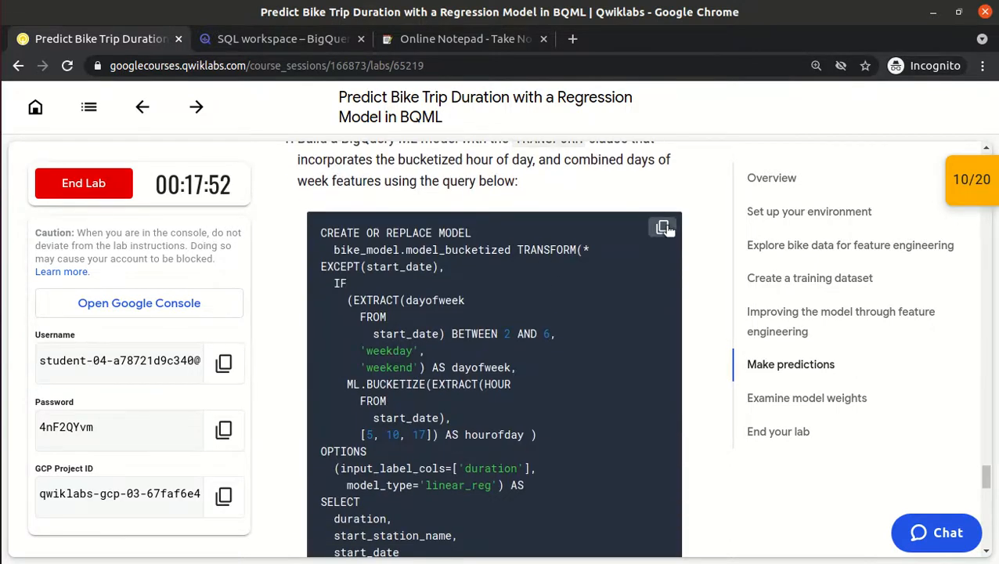
Step: In BigQuery, replace the evaluation query with the copied TRANSFORM statement for bike_model.model_bucketized, enlarge the editor, and run it
{"action": "left_click", "coordinate": [269, 40]}
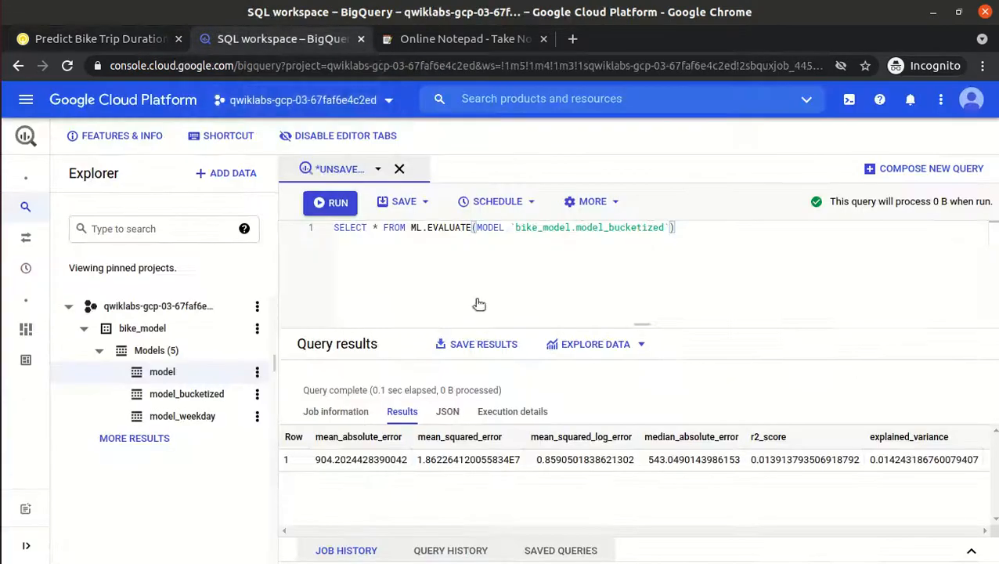
{"action": "key", "text": "ctrl+a"}
{"action": "key", "text": "ctrl+v"}
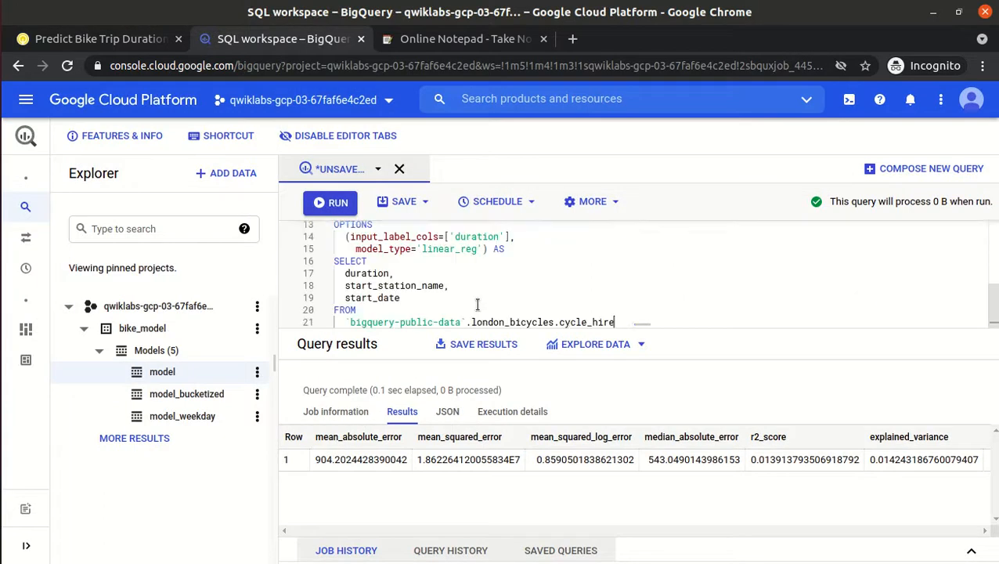
{"action": "left_click_drag", "start_coordinate": [642, 325], "coordinate": [646, 448]}
{"action": "scroll", "coordinate": [627, 336], "scroll_direction": "up", "scroll_amount": 1}
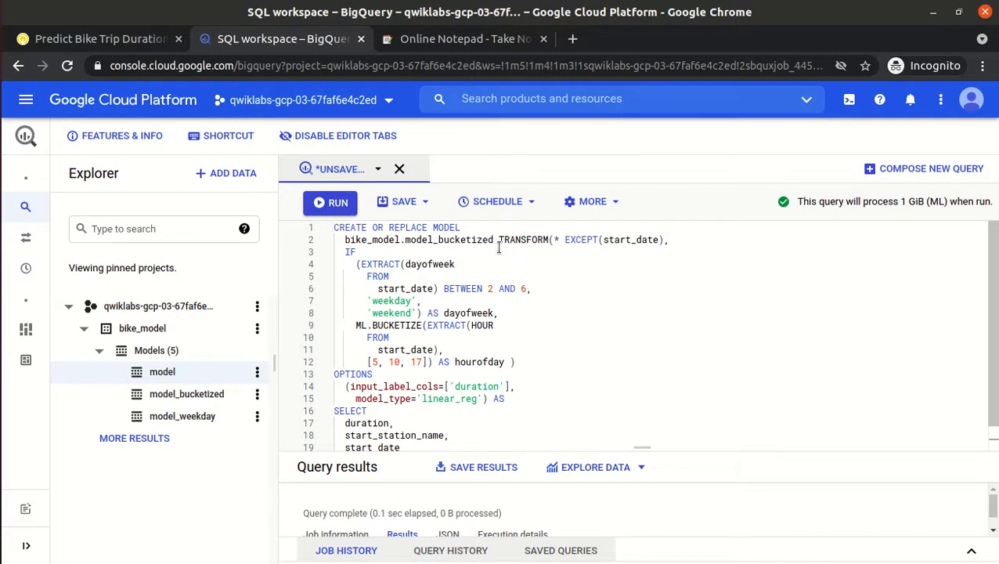
{"action": "left_click", "coordinate": [335, 203]}
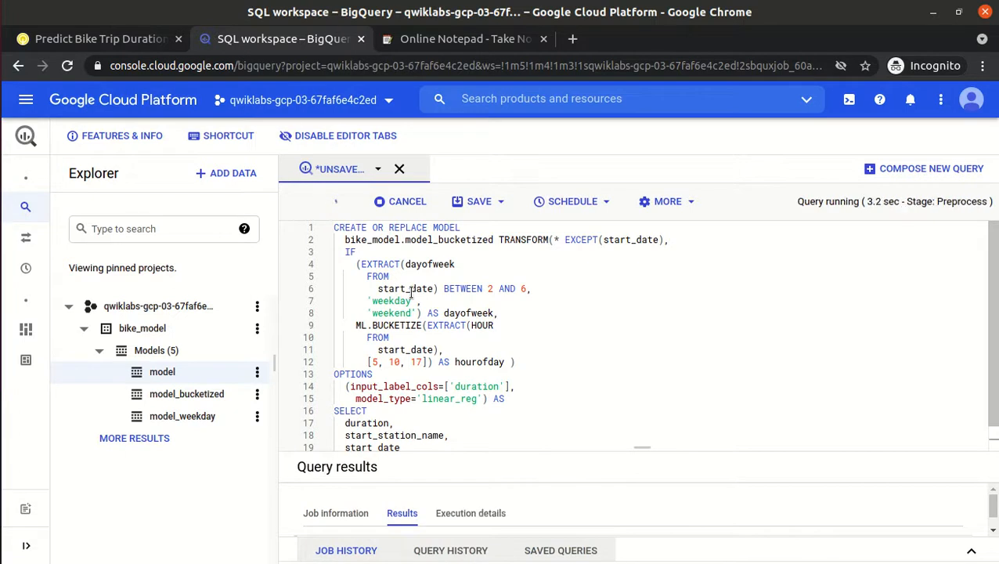
Step: Return to the lab page, reread the TRANSFORM explanation, and copy the ML.PREDICT query for a rental from Park Lane, Hyde Park
{"action": "left_click", "coordinate": [109, 38]}
{"action": "scroll", "coordinate": [403, 278], "scroll_direction": "up", "scroll_amount": 5}
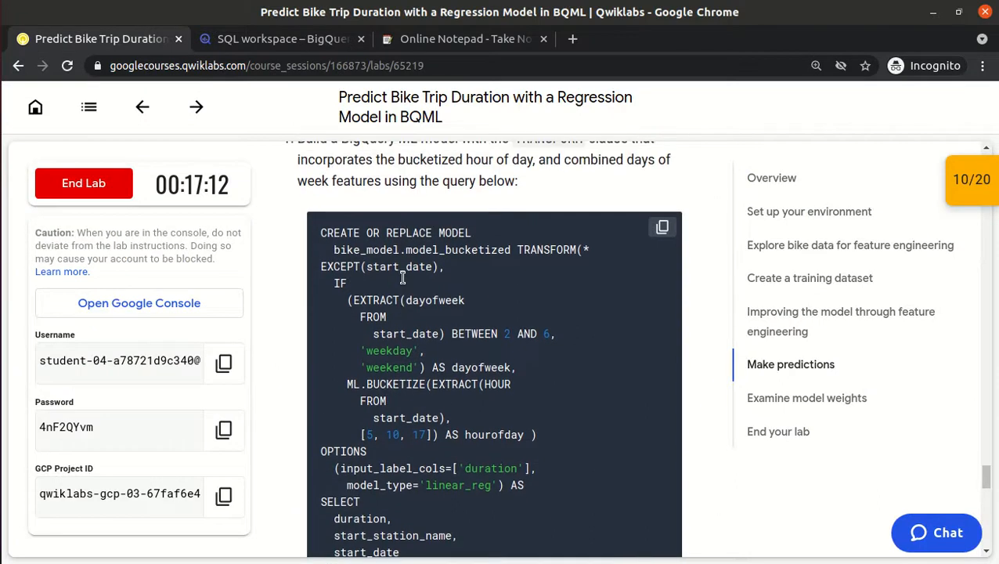
{"action": "scroll", "coordinate": [402, 283], "scroll_direction": "up", "scroll_amount": 2}
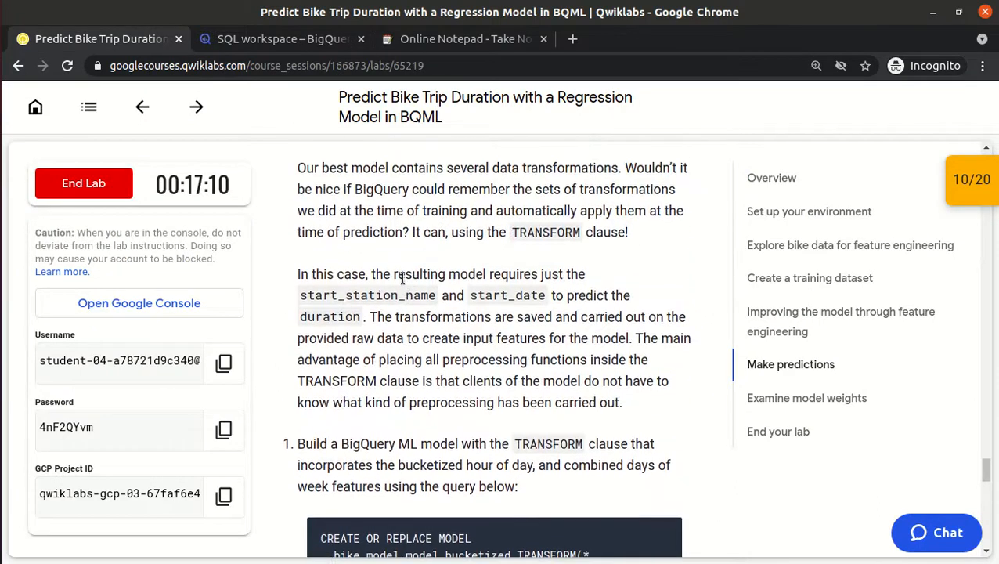
{"action": "scroll", "coordinate": [402, 283], "scroll_direction": "up", "scroll_amount": 1}
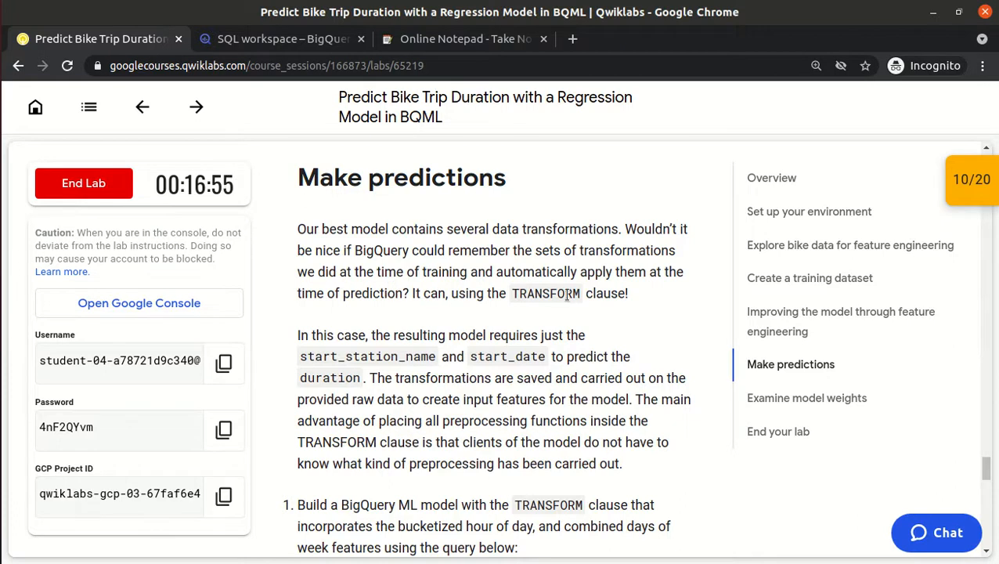
{"action": "left_click_drag", "start_coordinate": [634, 299], "coordinate": [323, 222]}
{"action": "left_click", "coordinate": [323, 222]}
{"action": "scroll", "coordinate": [322, 221], "scroll_direction": "down", "scroll_amount": 5}
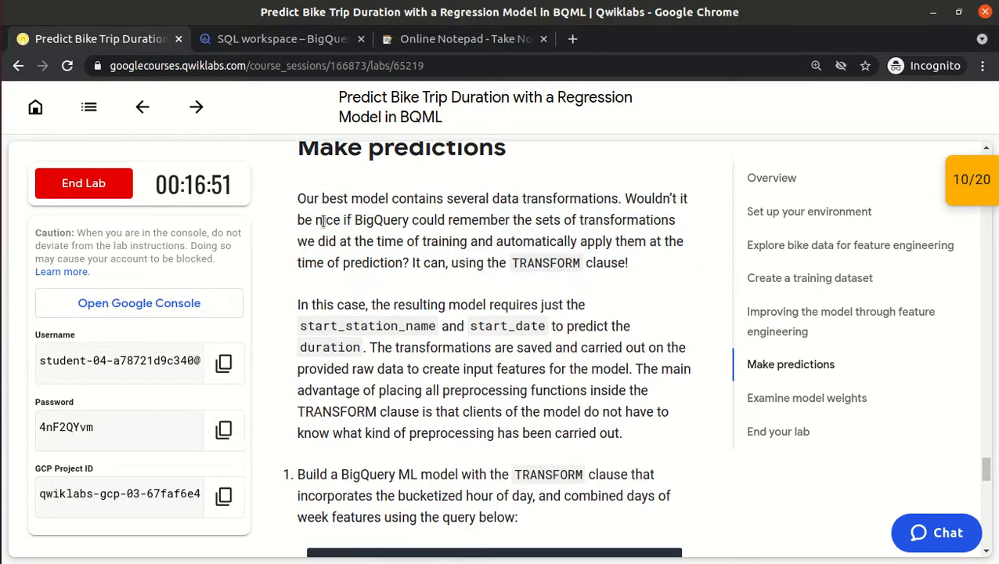
{"action": "scroll", "coordinate": [322, 221], "scroll_direction": "down", "scroll_amount": 5}
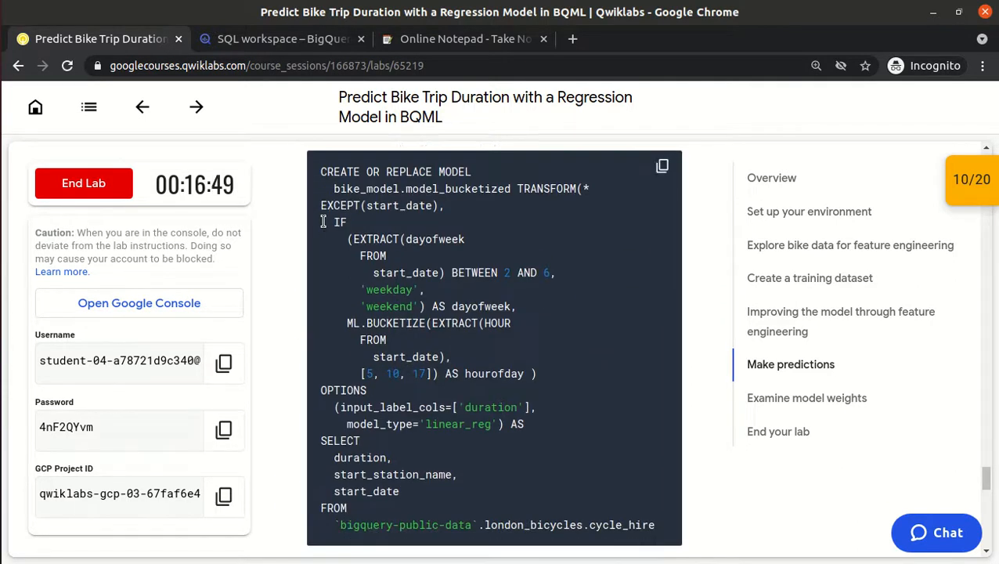
{"action": "scroll", "coordinate": [323, 221], "scroll_direction": "down", "scroll_amount": 3}
{"action": "scroll", "coordinate": [323, 222], "scroll_direction": "up", "scroll_amount": 1}
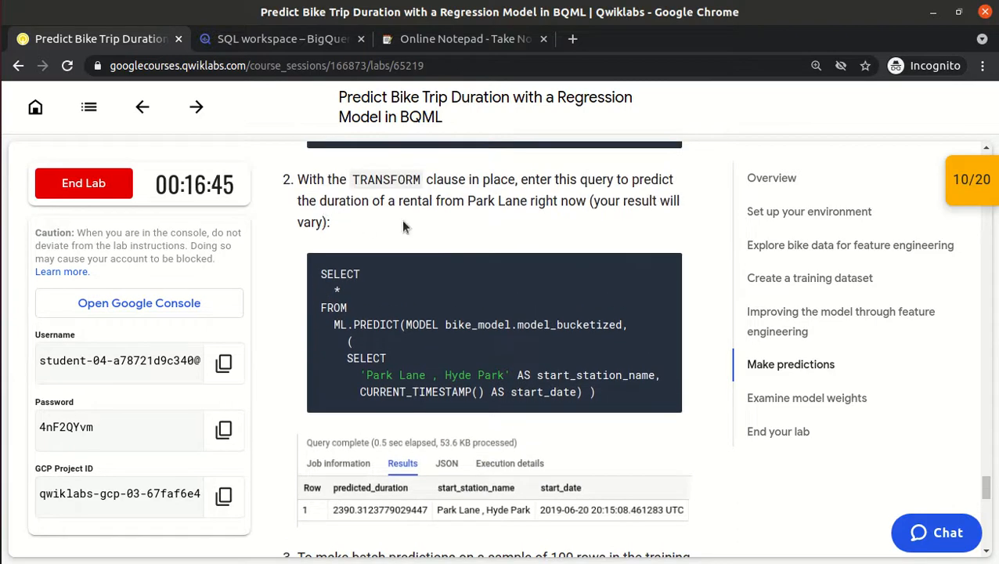
{"action": "mouse_move", "coordinate": [663, 270]}
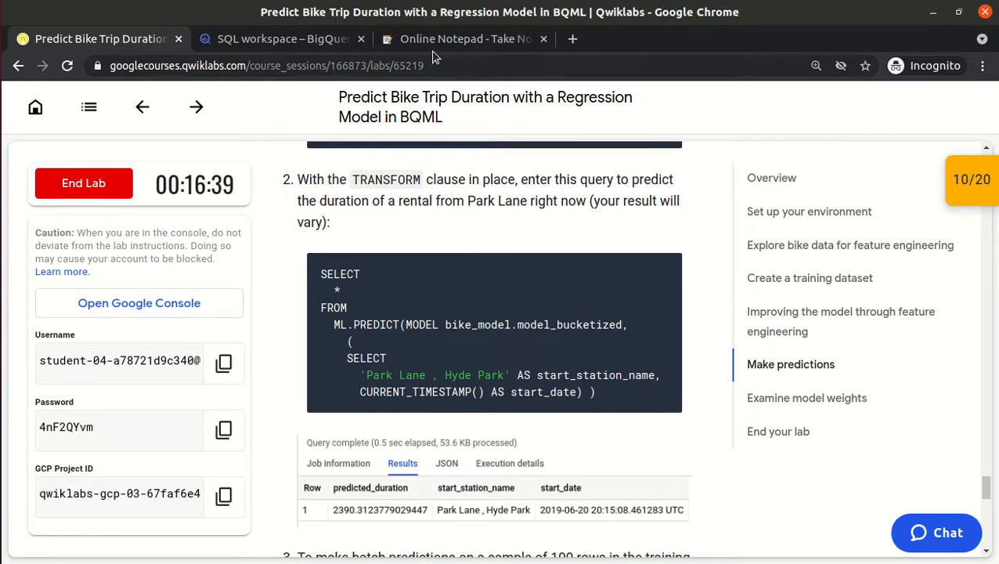
Step: In BigQuery, replace the model-creation query with the copied Park Lane ML.PREDICT query, run it, and enlarge the results area
{"action": "left_click", "coordinate": [279, 41]}
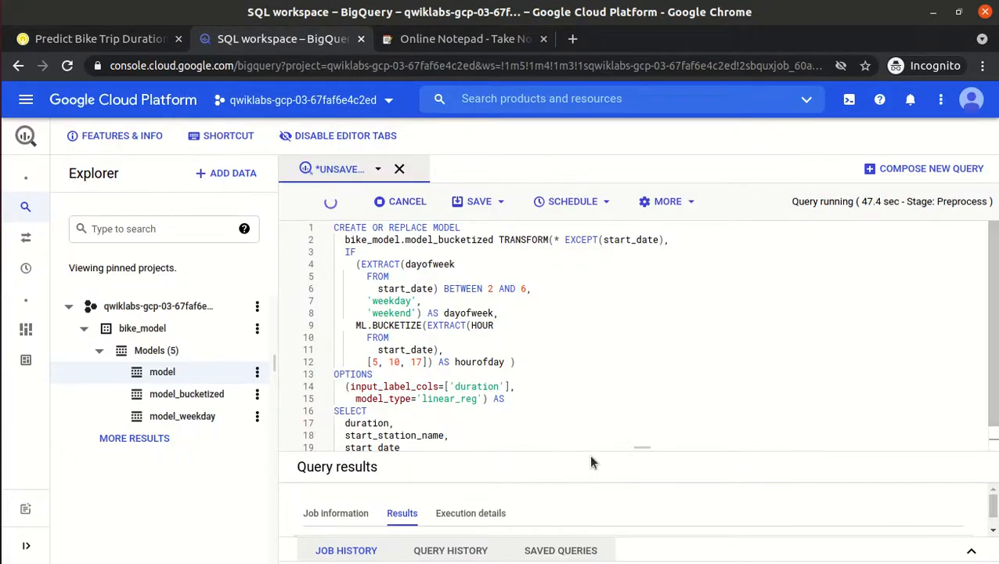
{"action": "left_click_drag", "start_coordinate": [642, 446], "coordinate": [647, 368]}
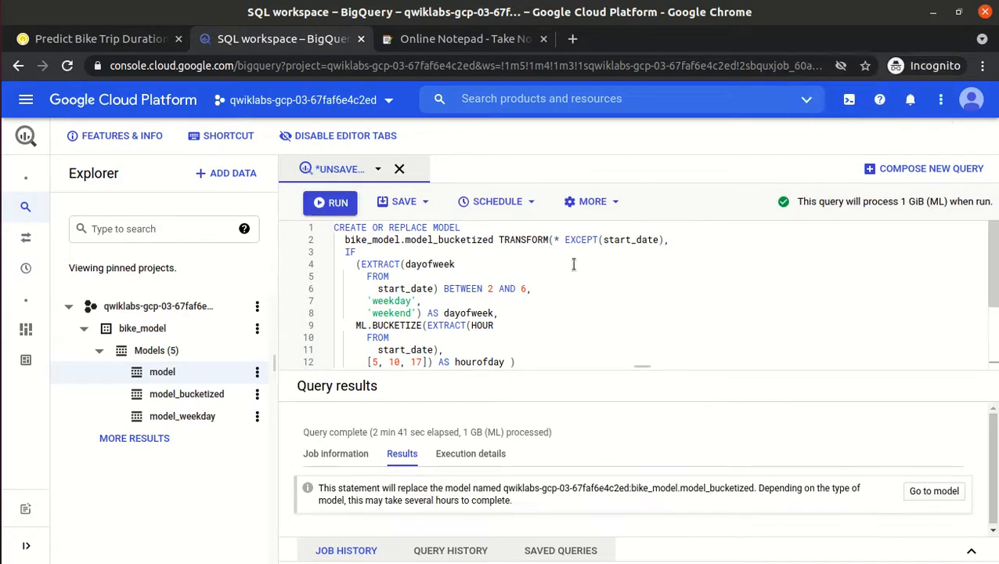
{"action": "left_click", "coordinate": [530, 292]}
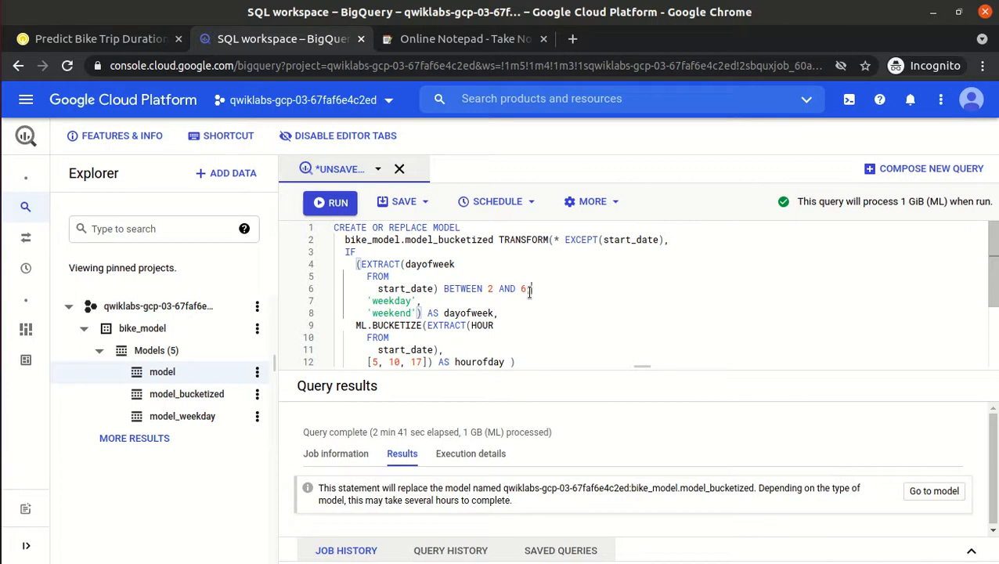
{"action": "key", "text": "ctrl+a"}
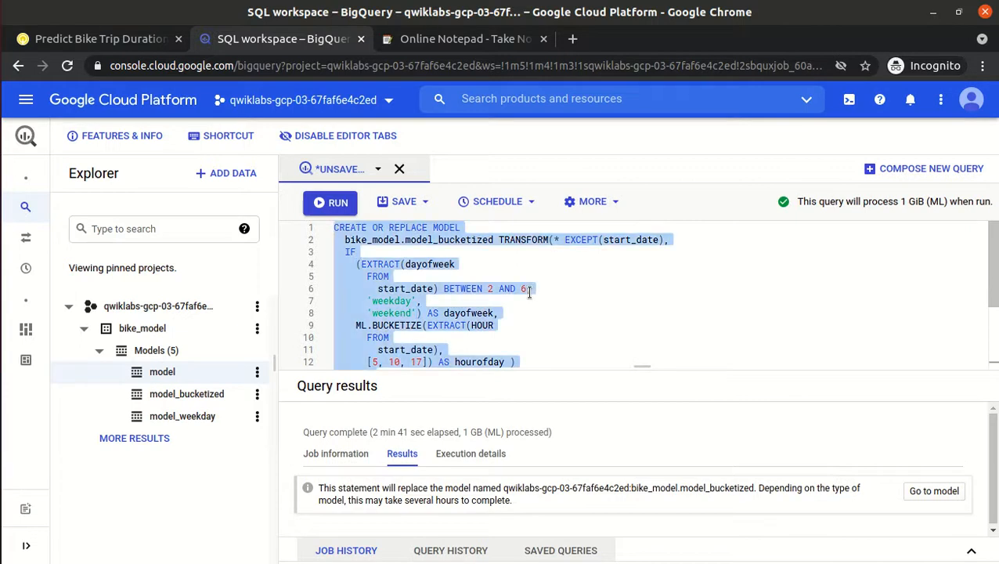
{"action": "key", "text": "ctrl+v"}
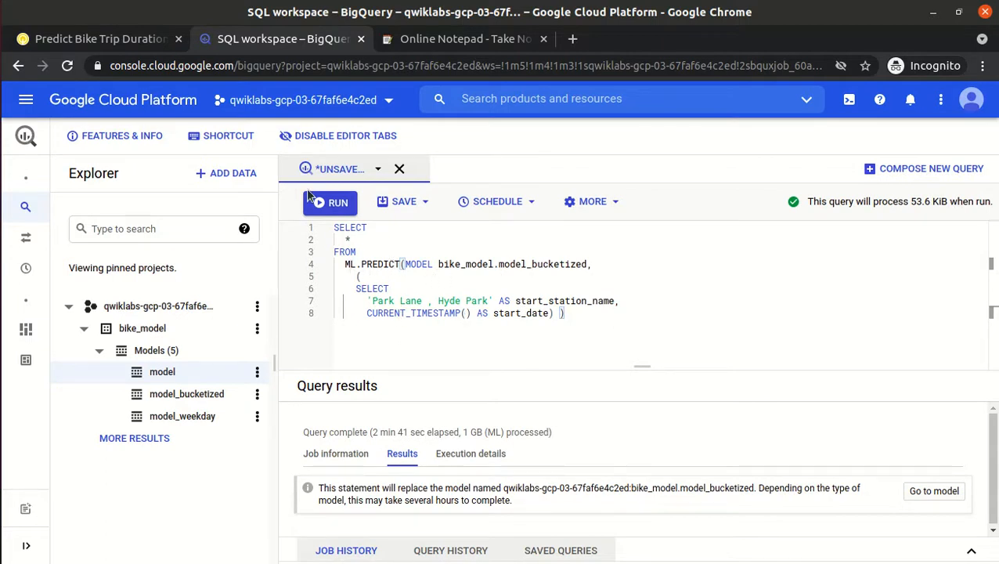
{"action": "left_click", "coordinate": [329, 212]}
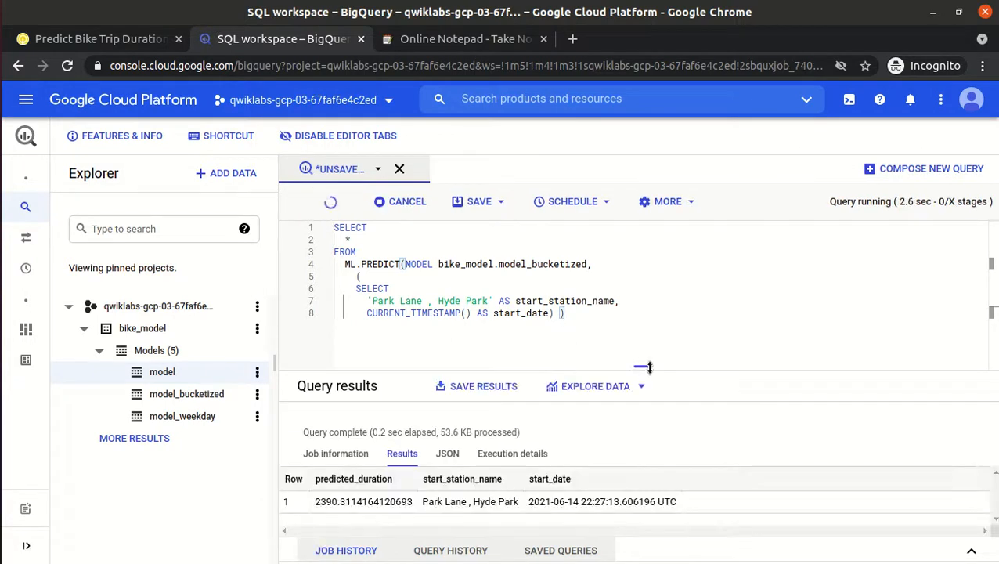
{"action": "left_click_drag", "start_coordinate": [646, 367], "coordinate": [652, 284]}
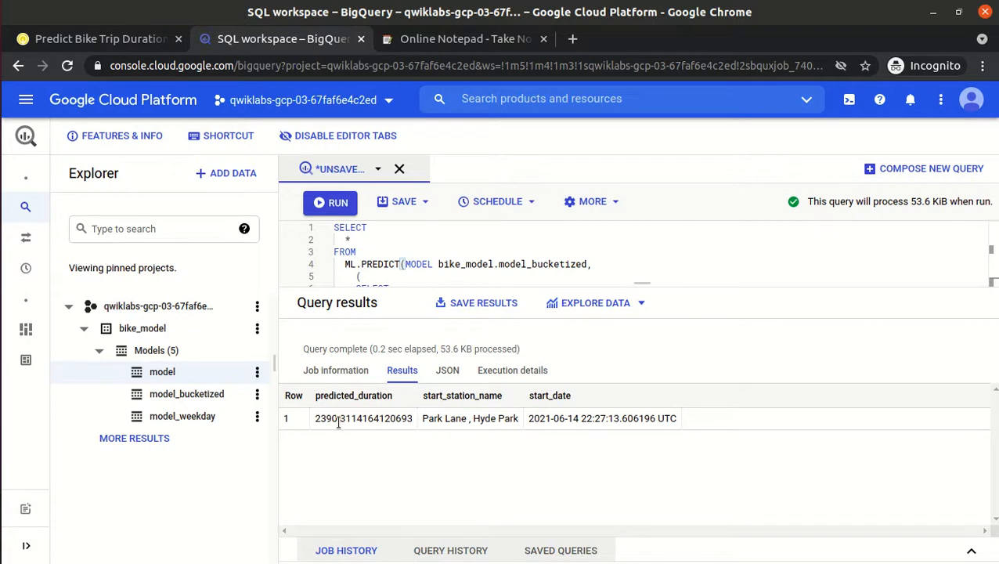
Step: Return to the lab page and copy the ML.PREDICT query for batch predictions on a 100-row sample
{"action": "left_click", "coordinate": [102, 39]}
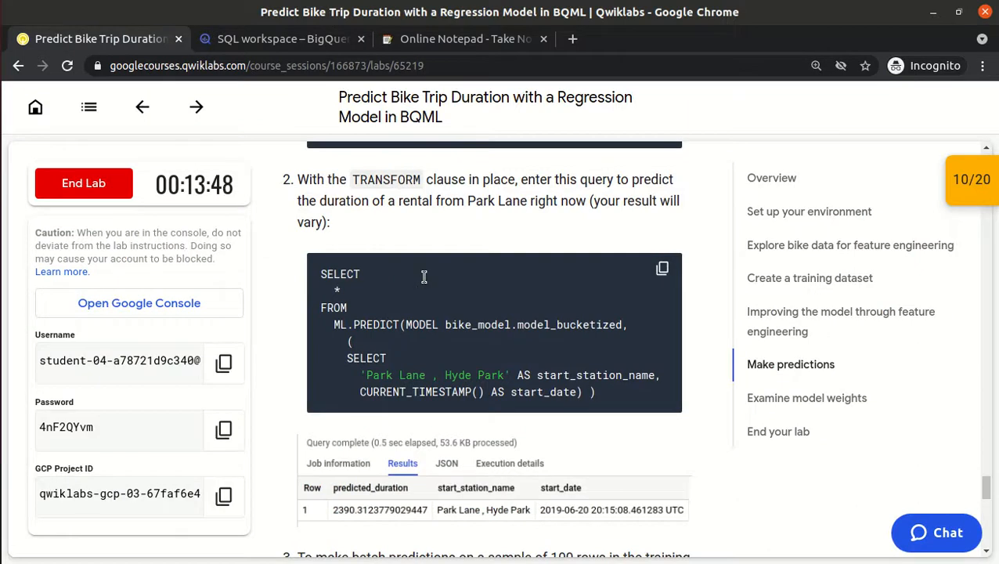
{"action": "scroll", "coordinate": [456, 210], "scroll_direction": "down", "scroll_amount": 4}
{"action": "scroll", "coordinate": [457, 211], "scroll_direction": "down", "scroll_amount": 2}
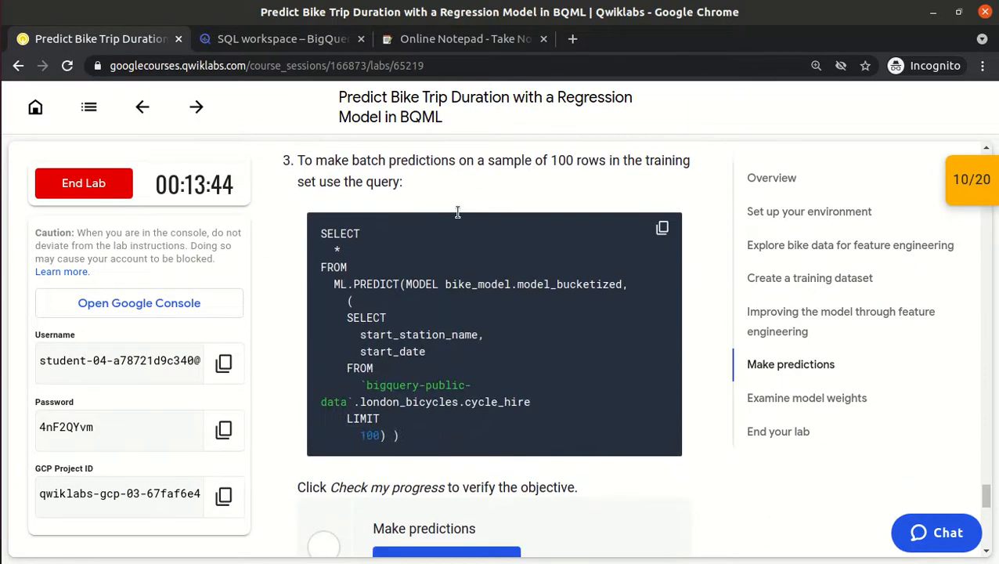
{"action": "left_click", "coordinate": [662, 229]}
Step: In BigQuery, replace the Park Lane query with the copied batch prediction query, run it, and enlarge the results area
{"action": "left_click", "coordinate": [277, 43]}
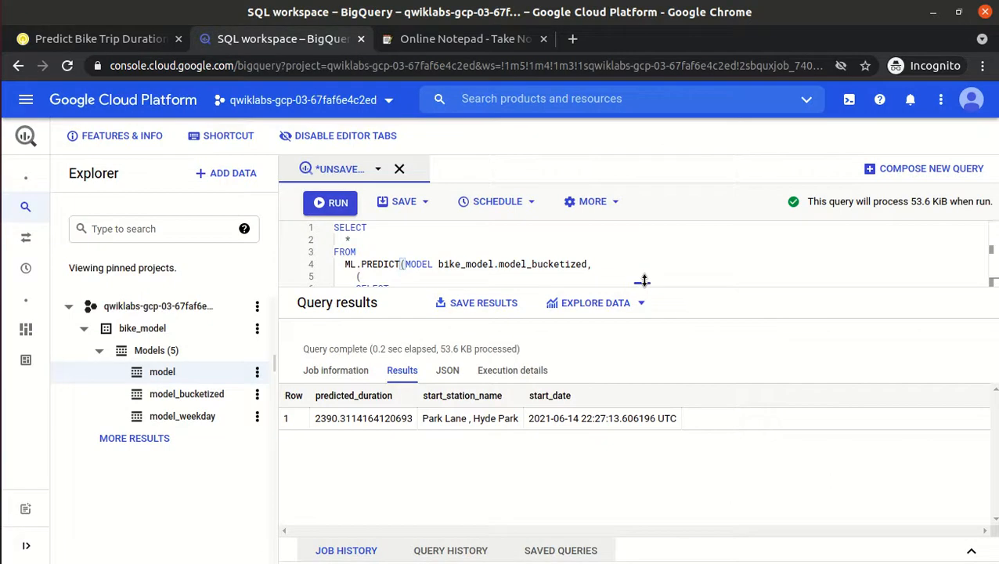
{"action": "left_click_drag", "start_coordinate": [643, 280], "coordinate": [642, 393]}
{"action": "key", "text": "ctrl+a"}
{"action": "key", "text": "ctrl+v"}
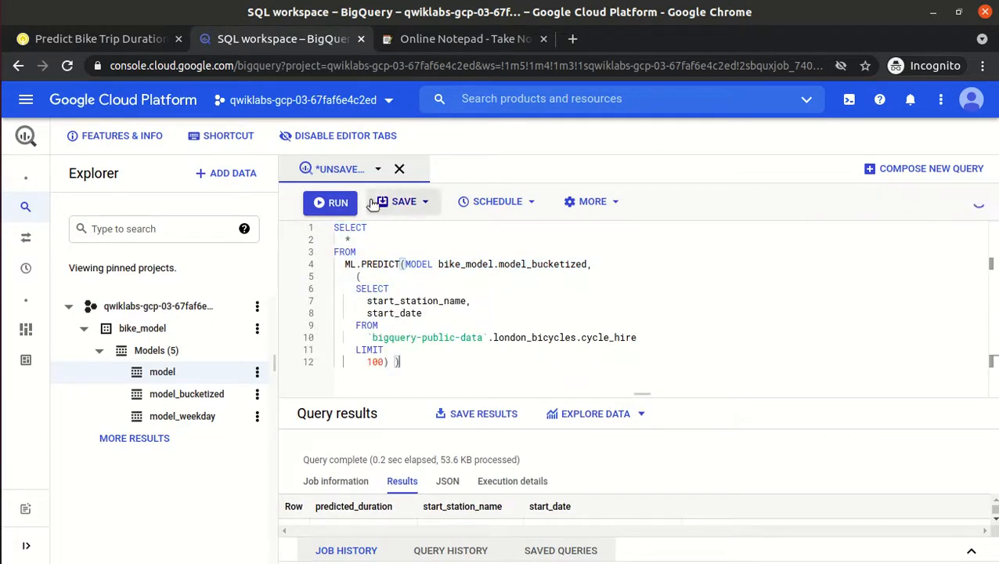
{"action": "left_click", "coordinate": [318, 202]}
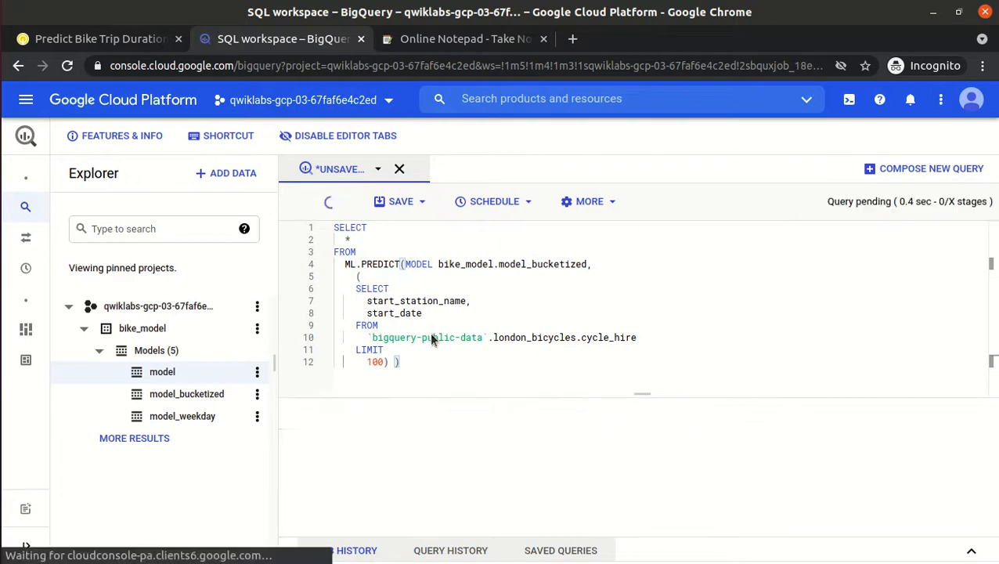
{"action": "left_click_drag", "start_coordinate": [652, 394], "coordinate": [643, 264]}
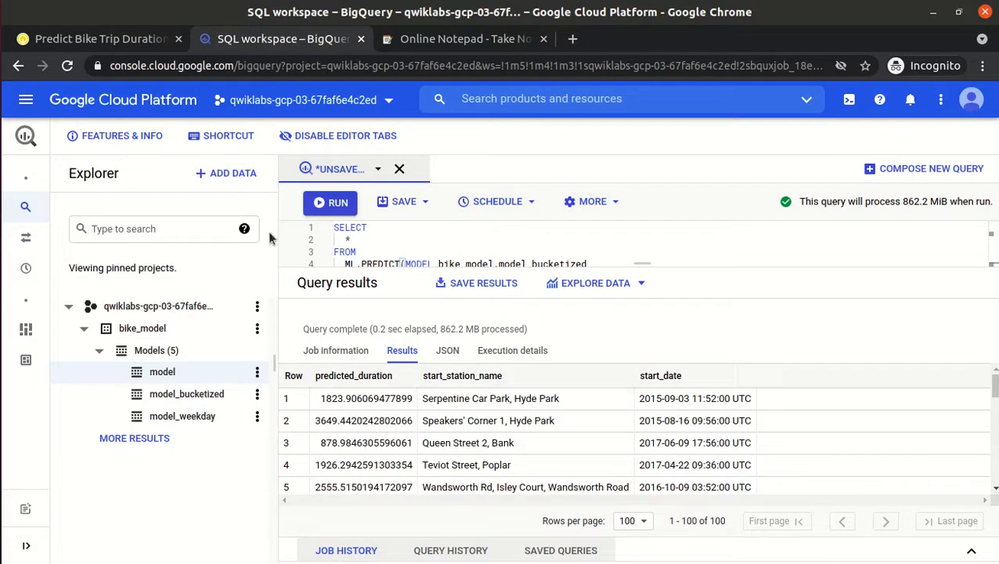
Step: Return to the lab page and check progress on the Make predictions objective
{"action": "left_click", "coordinate": [131, 39]}
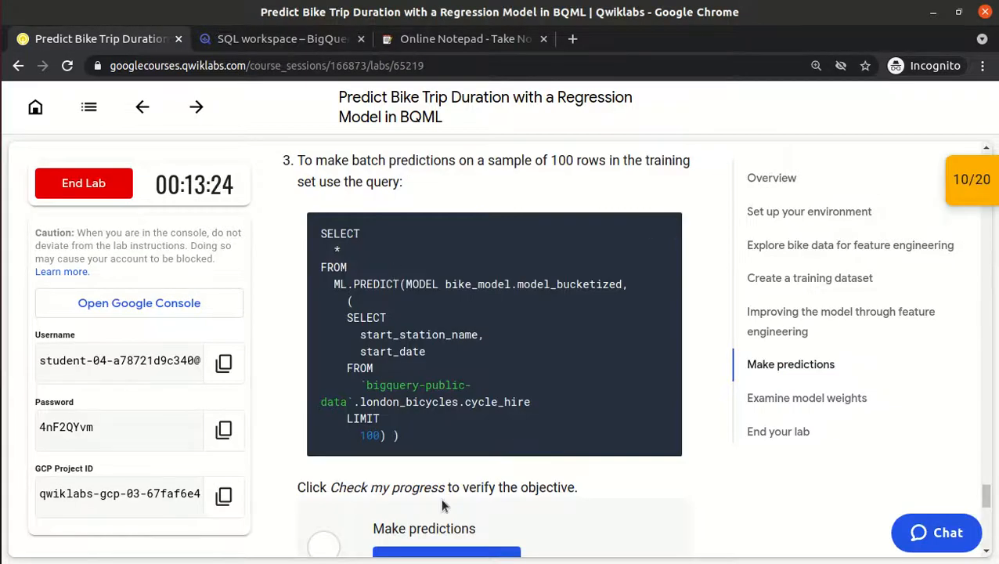
{"action": "left_click", "coordinate": [427, 553]}
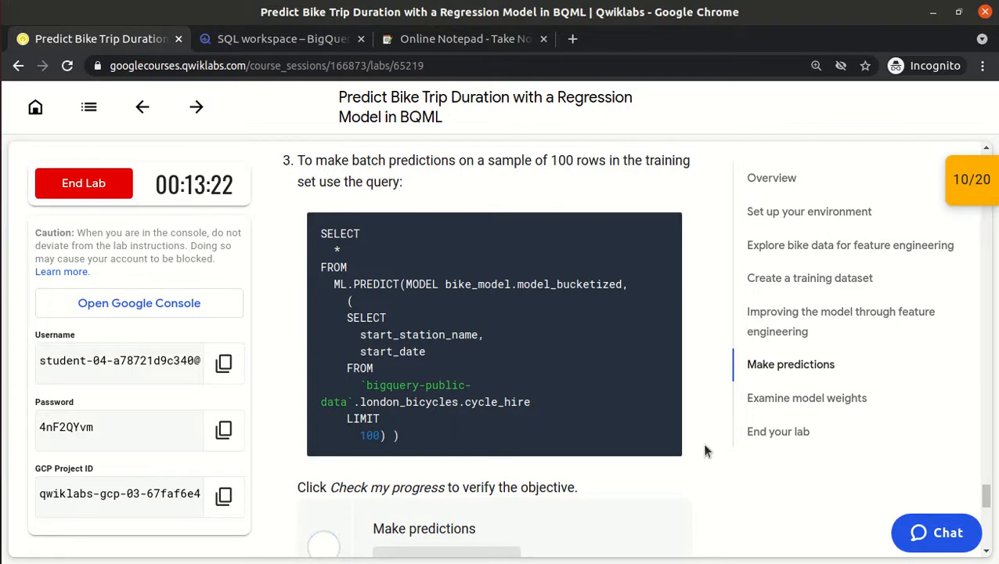
{"action": "scroll", "coordinate": [705, 452], "scroll_direction": "down", "scroll_amount": 5}
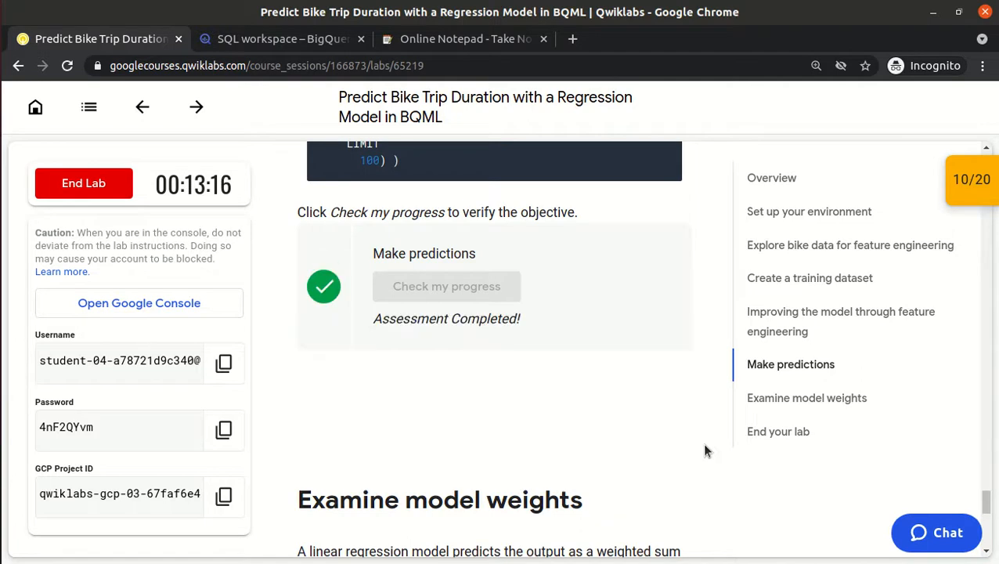
Step: Copy the ML.WEIGHTS query for bike_model.model_bucketized from the lab and run it in BigQuery in place of the batch prediction query
{"action": "scroll", "coordinate": [705, 451], "scroll_direction": "down", "scroll_amount": 4}
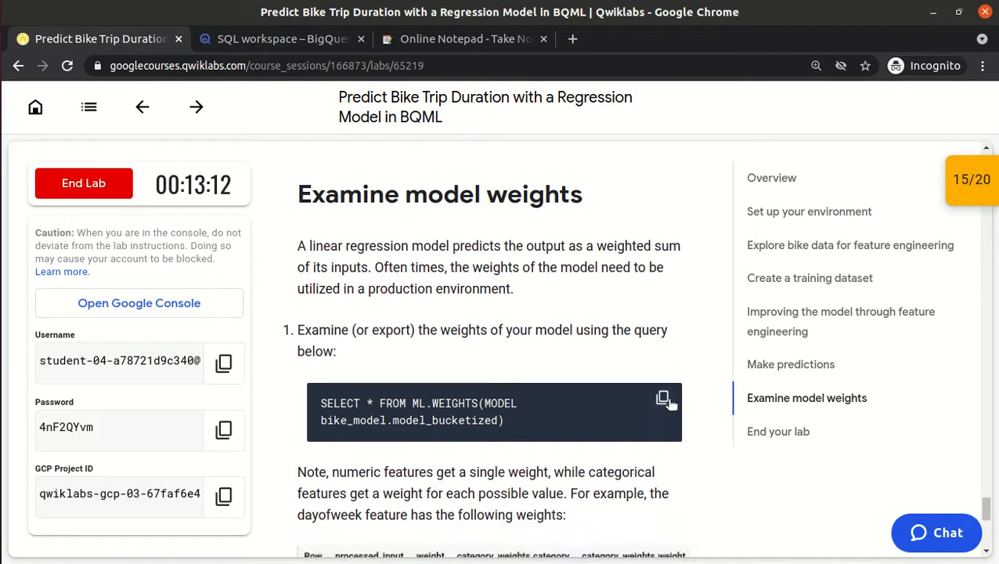
{"action": "left_click", "coordinate": [662, 400]}
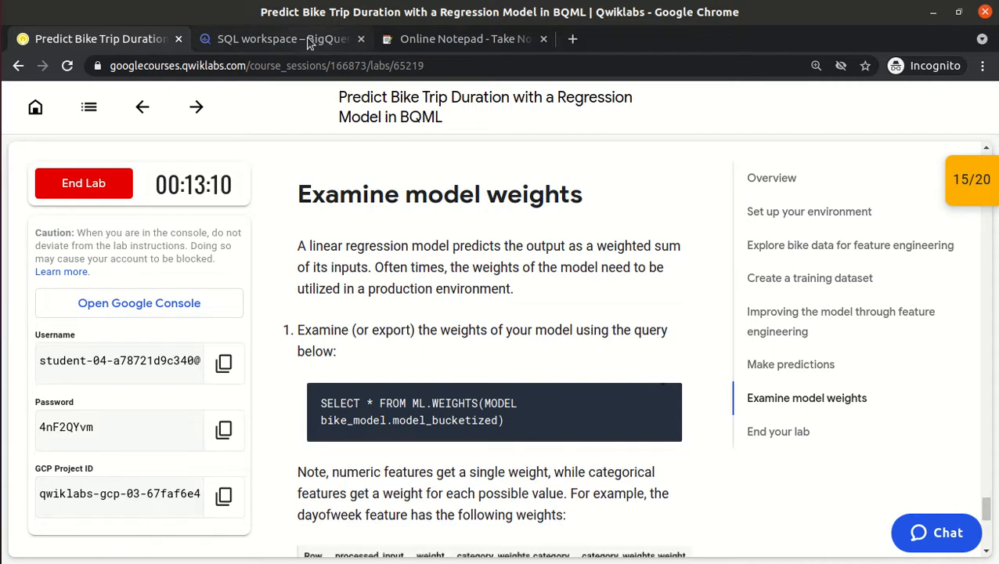
{"action": "left_click", "coordinate": [309, 41]}
{"action": "left_click", "coordinate": [460, 240]}
{"action": "key", "text": "ctrl+a"}
{"action": "key", "text": "ctrl+v"}
{"action": "left_click_drag", "start_coordinate": [642, 262], "coordinate": [642, 292]}
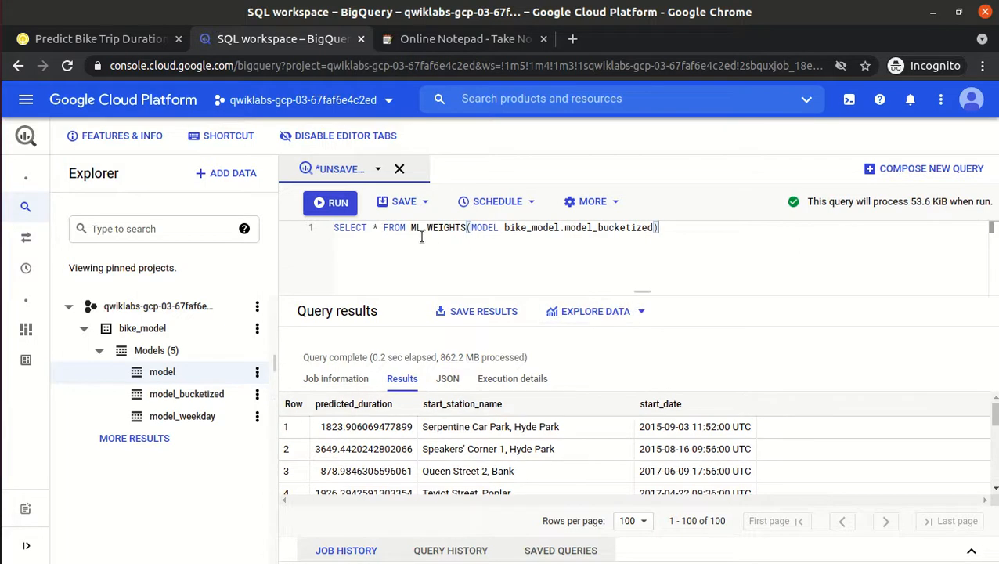
{"action": "left_click", "coordinate": [339, 208]}
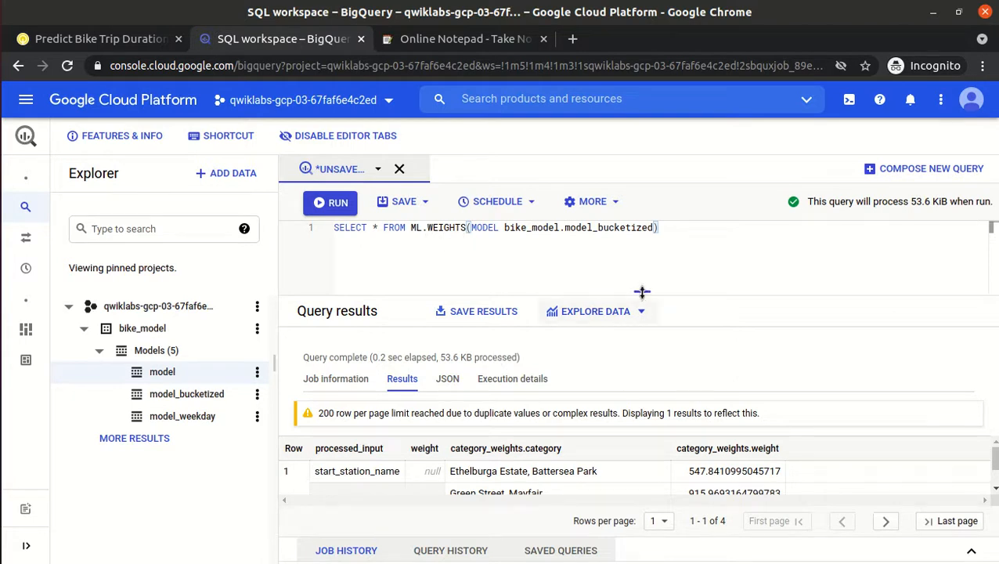
{"action": "left_click_drag", "start_coordinate": [641, 290], "coordinate": [641, 250]}
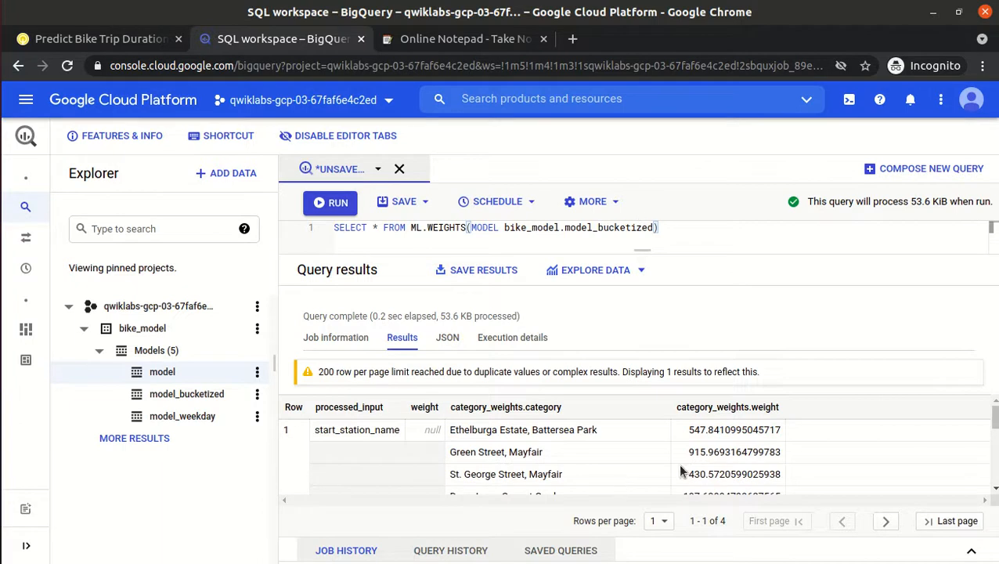
Step: Return to the lab page and check progress on the Examine model weights objective
{"action": "left_click", "coordinate": [107, 41]}
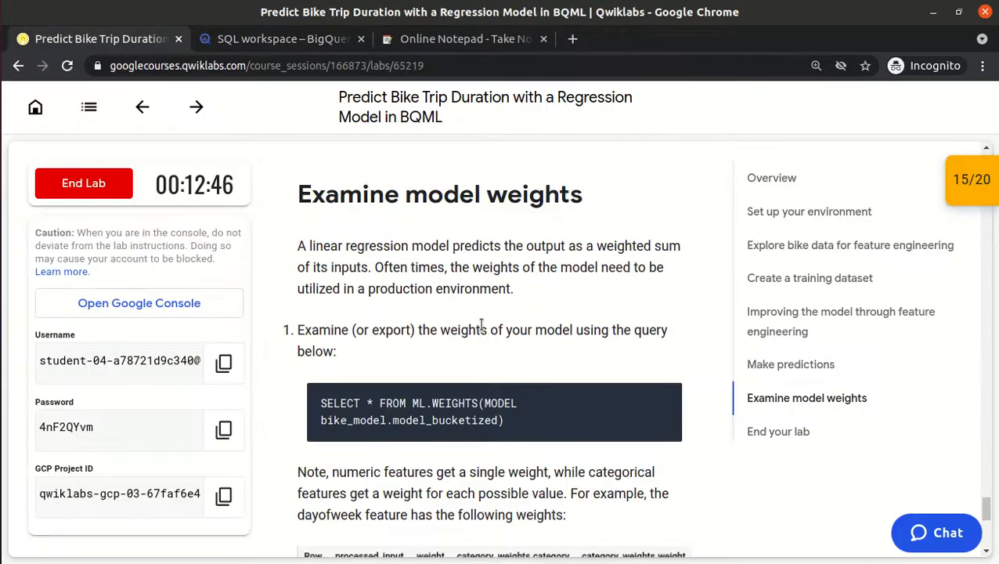
{"action": "scroll", "coordinate": [480, 323], "scroll_direction": "down", "scroll_amount": 6}
{"action": "left_click", "coordinate": [429, 372]}
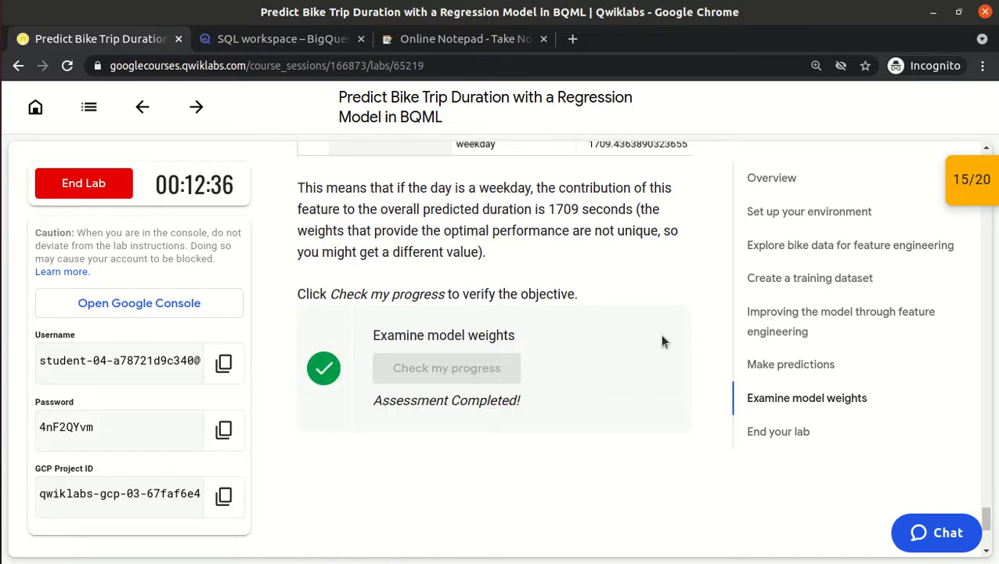
Step: Go to the End your lab section and review the checkpoint scores for all objectives
{"action": "scroll", "coordinate": [662, 341], "scroll_direction": "down", "scroll_amount": 5}
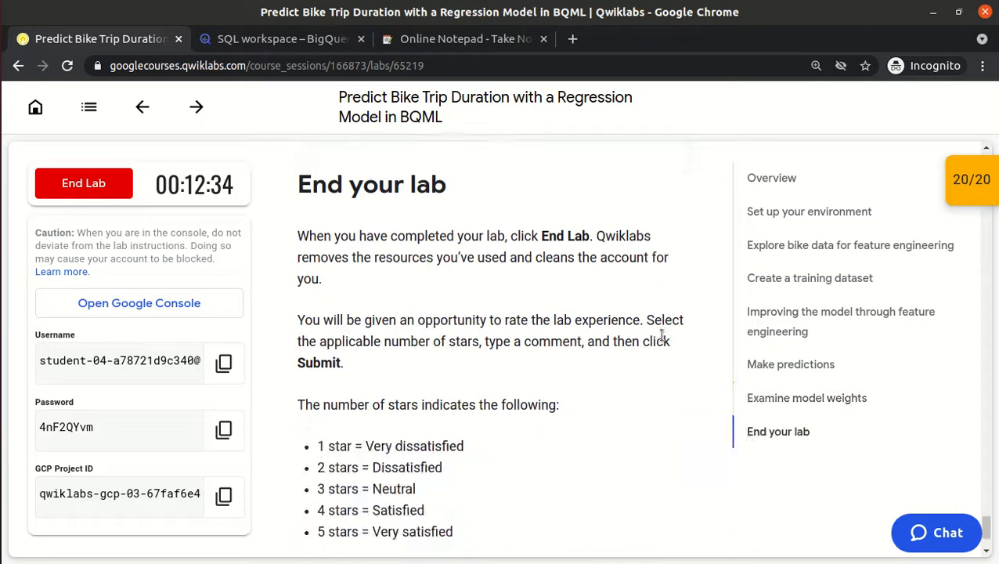
{"action": "left_click", "coordinate": [973, 185]}
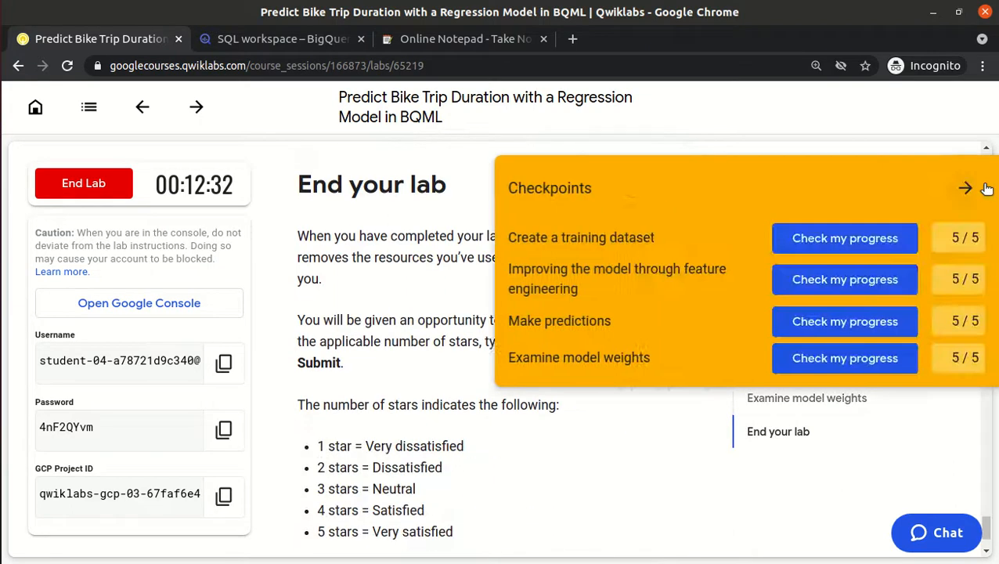
{"action": "left_click", "coordinate": [971, 189]}
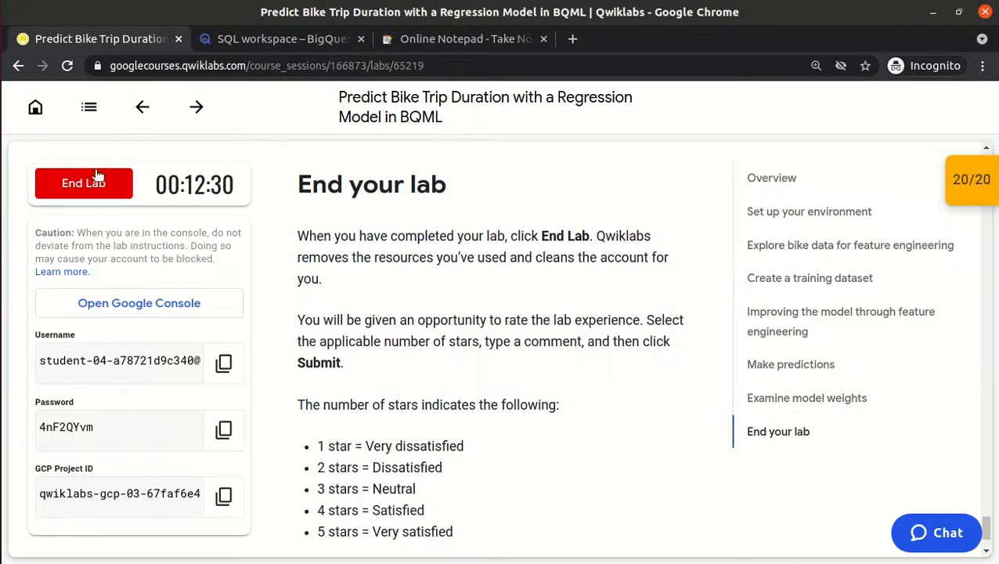
Step: End the lab, confirm ending it, and submit a five-star satisfaction rating without a comment
{"action": "left_click", "coordinate": [84, 185]}
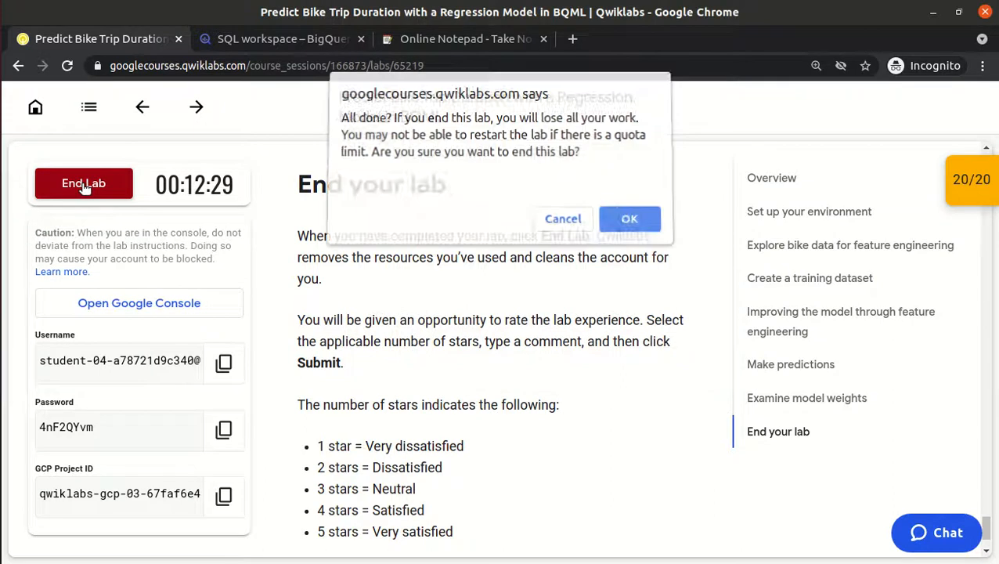
{"action": "left_click", "coordinate": [631, 225]}
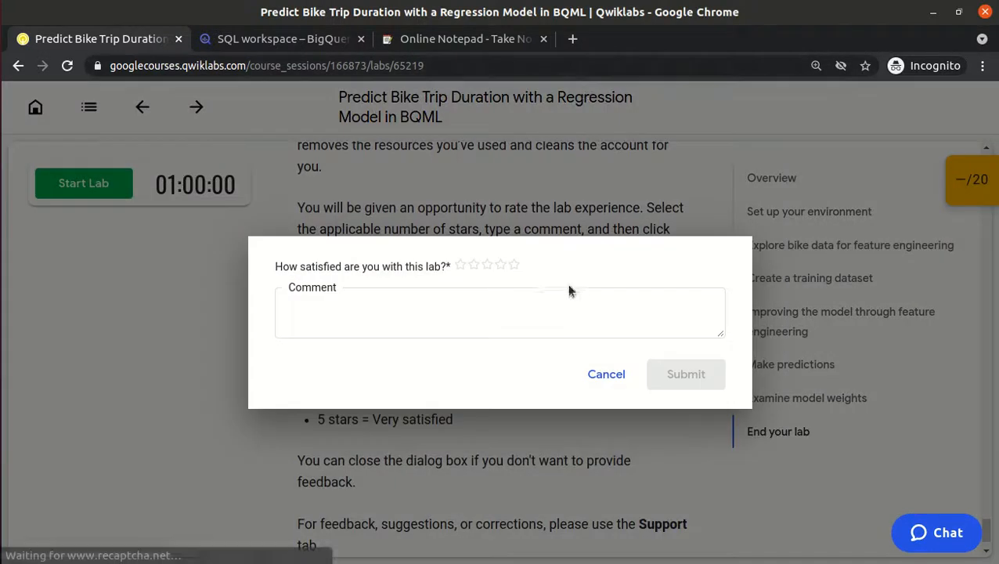
{"action": "left_click", "coordinate": [513, 265]}
{"action": "left_click", "coordinate": [684, 381]}
{"action": "left_click", "coordinate": [866, 2]}
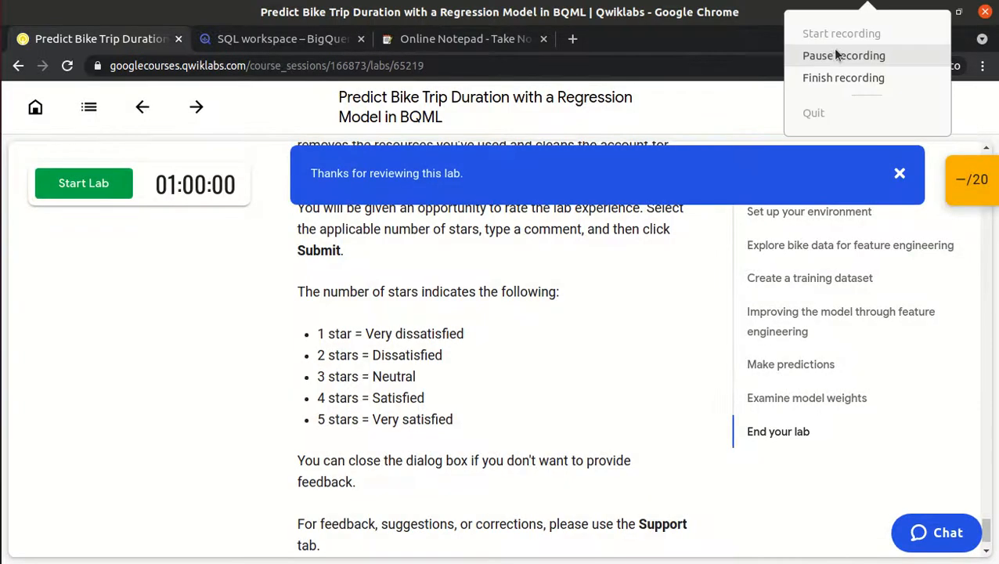